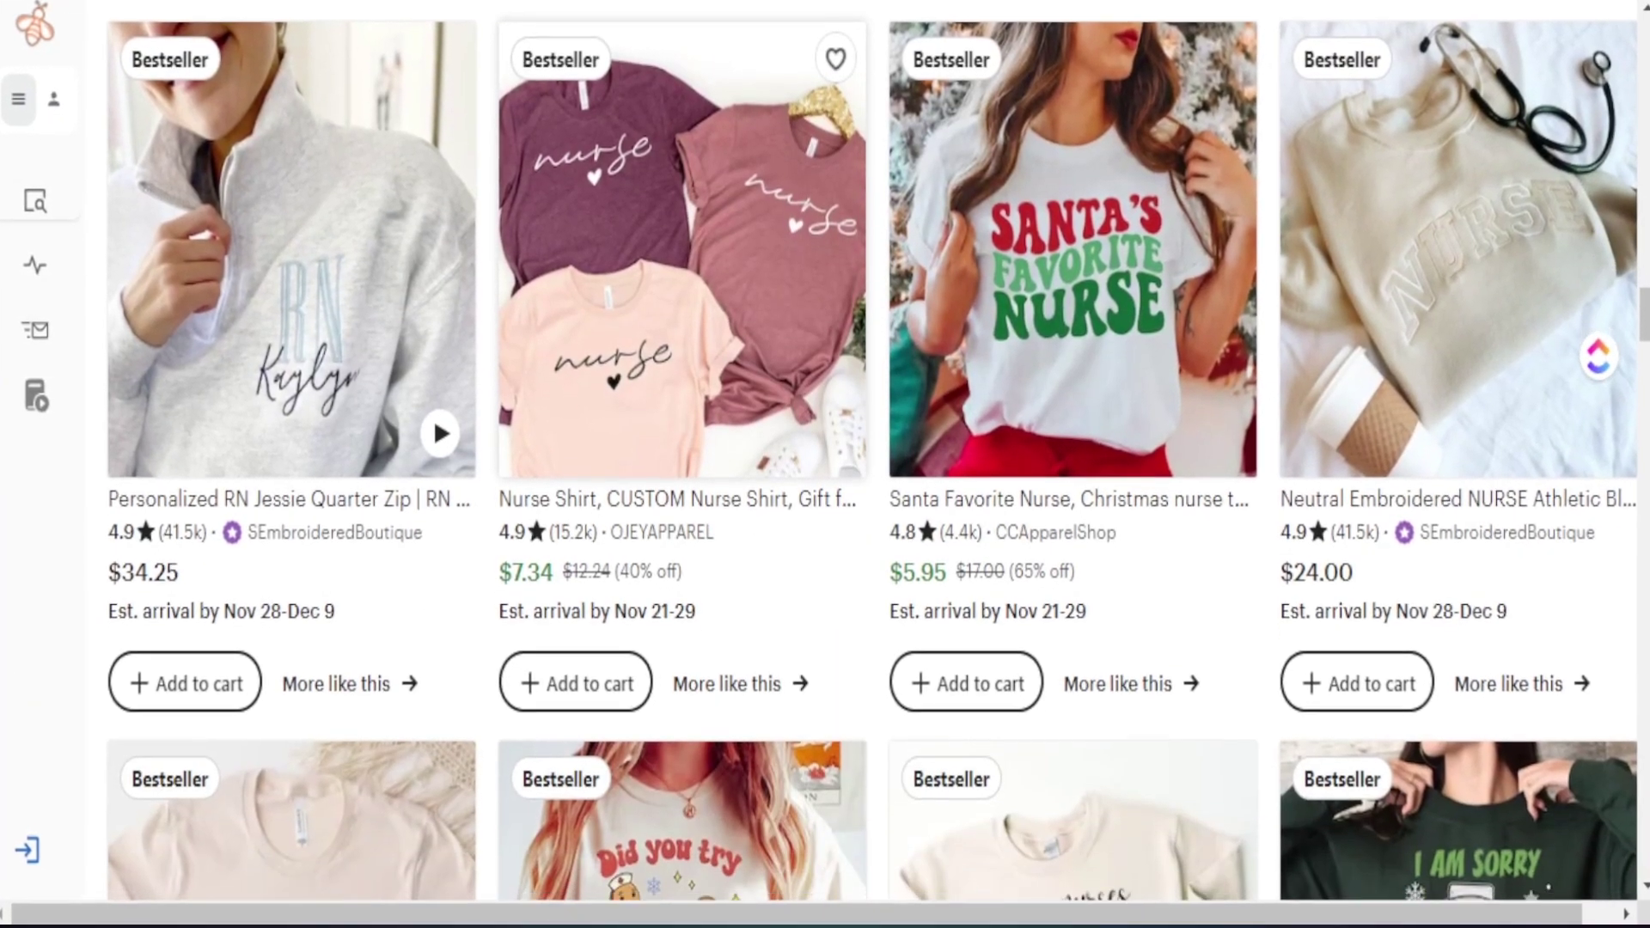
Step: Browse the bestselling nurse shirt and sweatshirt listings on Etsy
{"action": "scroll", "coordinate": [825, 464], "scroll_direction": "down", "scroll_amount": 5}
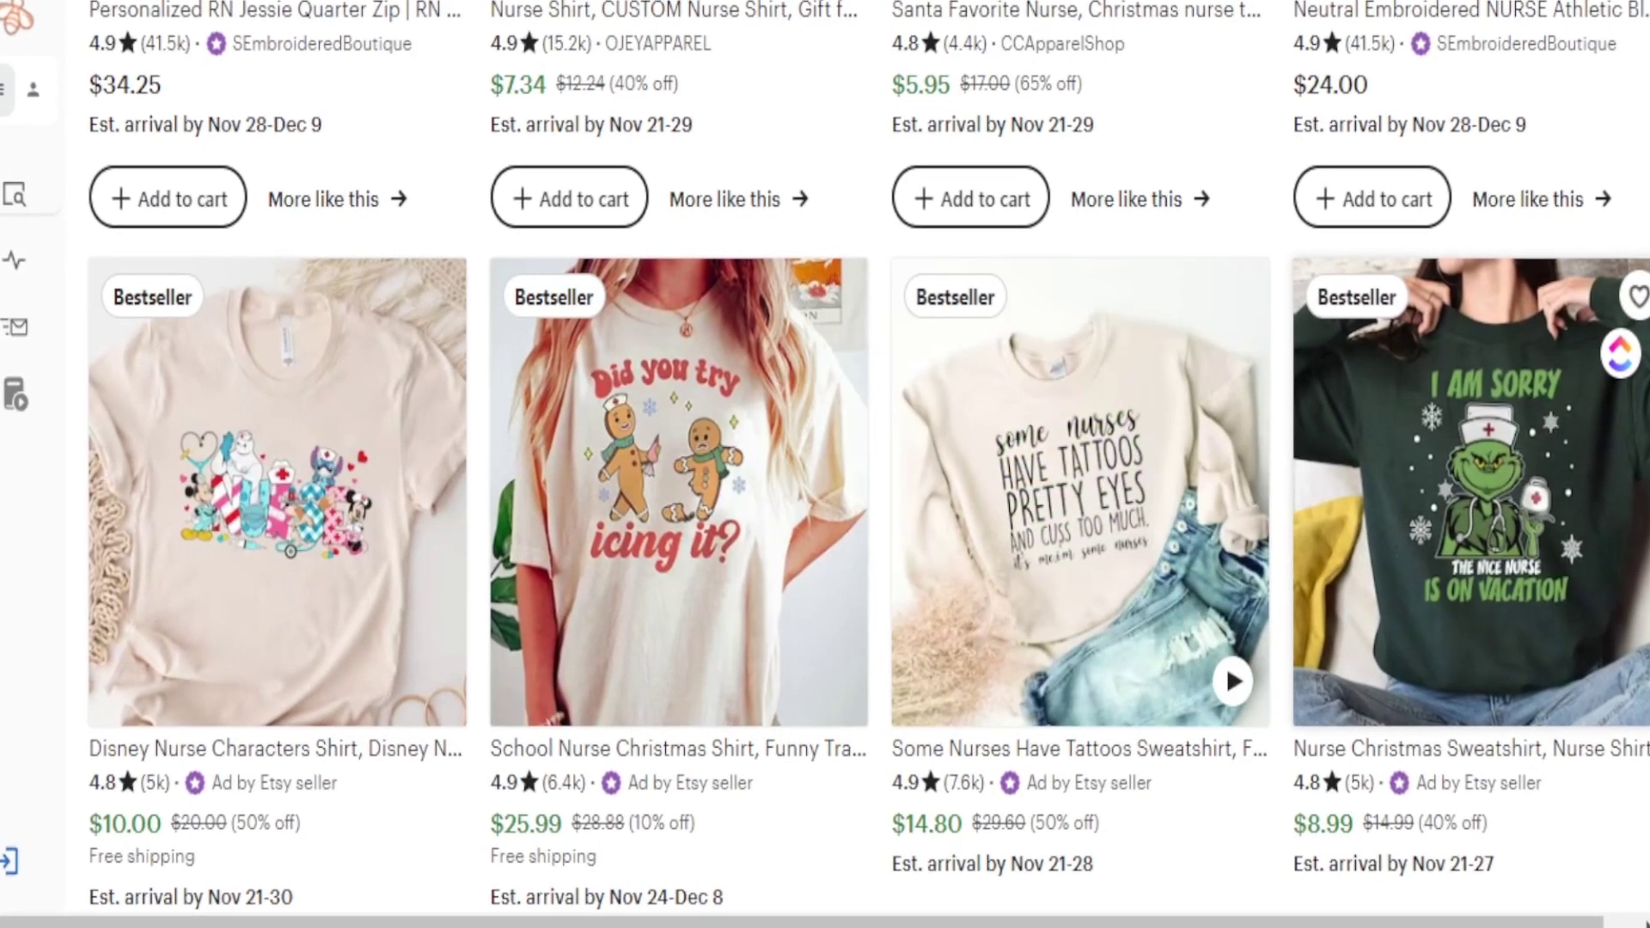
{"action": "scroll", "coordinate": [825, 464], "scroll_direction": "down", "scroll_amount": 5}
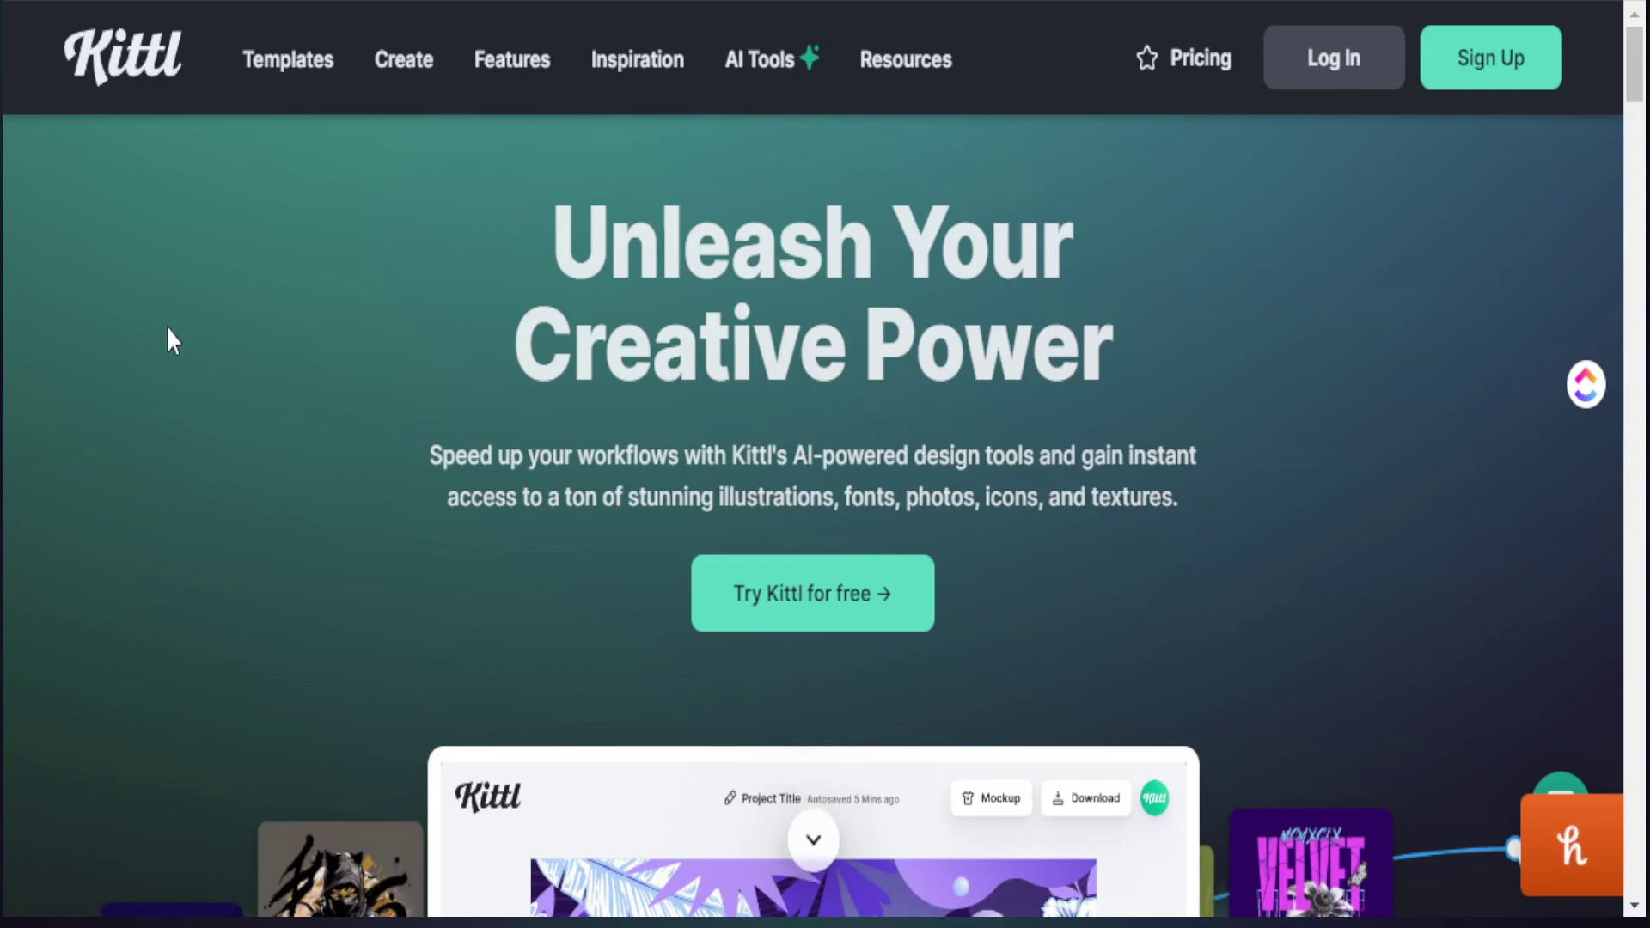
Step: Switch to the Kittl homepage and read through its feature sections down to Magic Recoloring
{"action": "scroll", "coordinate": [182, 329], "scroll_direction": "down", "scroll_amount": 2}
{"action": "scroll", "coordinate": [177, 330], "scroll_direction": "up", "scroll_amount": 2}
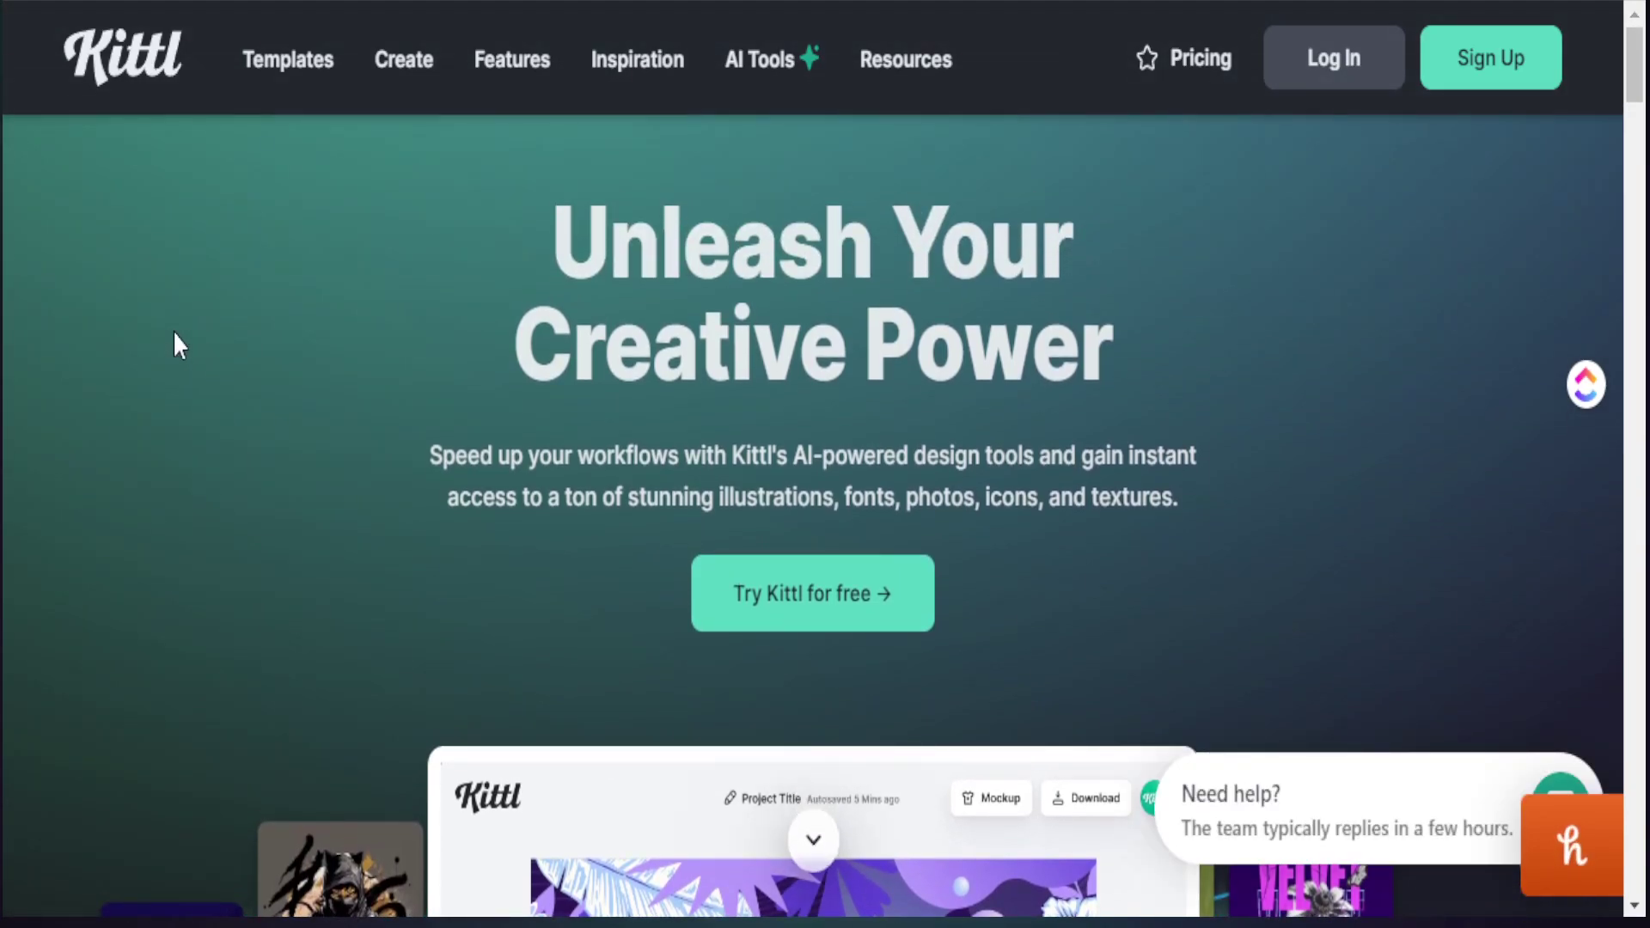
{"action": "scroll", "coordinate": [172, 339], "scroll_direction": "down", "scroll_amount": 4}
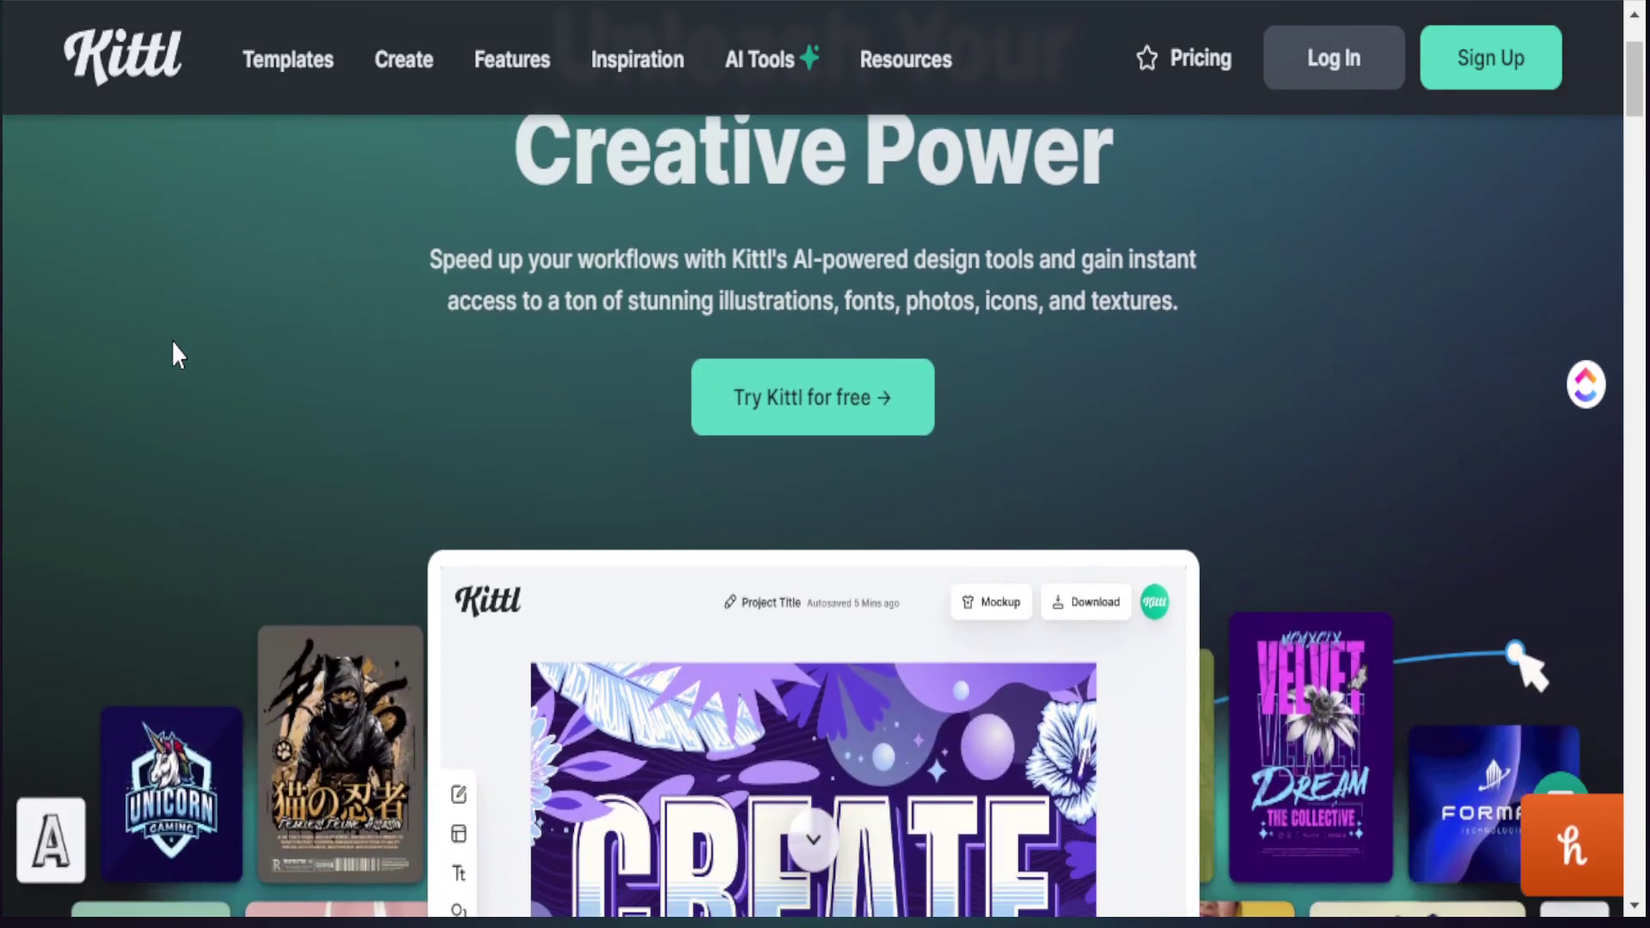
{"action": "scroll", "coordinate": [157, 353], "scroll_direction": "down", "scroll_amount": 2}
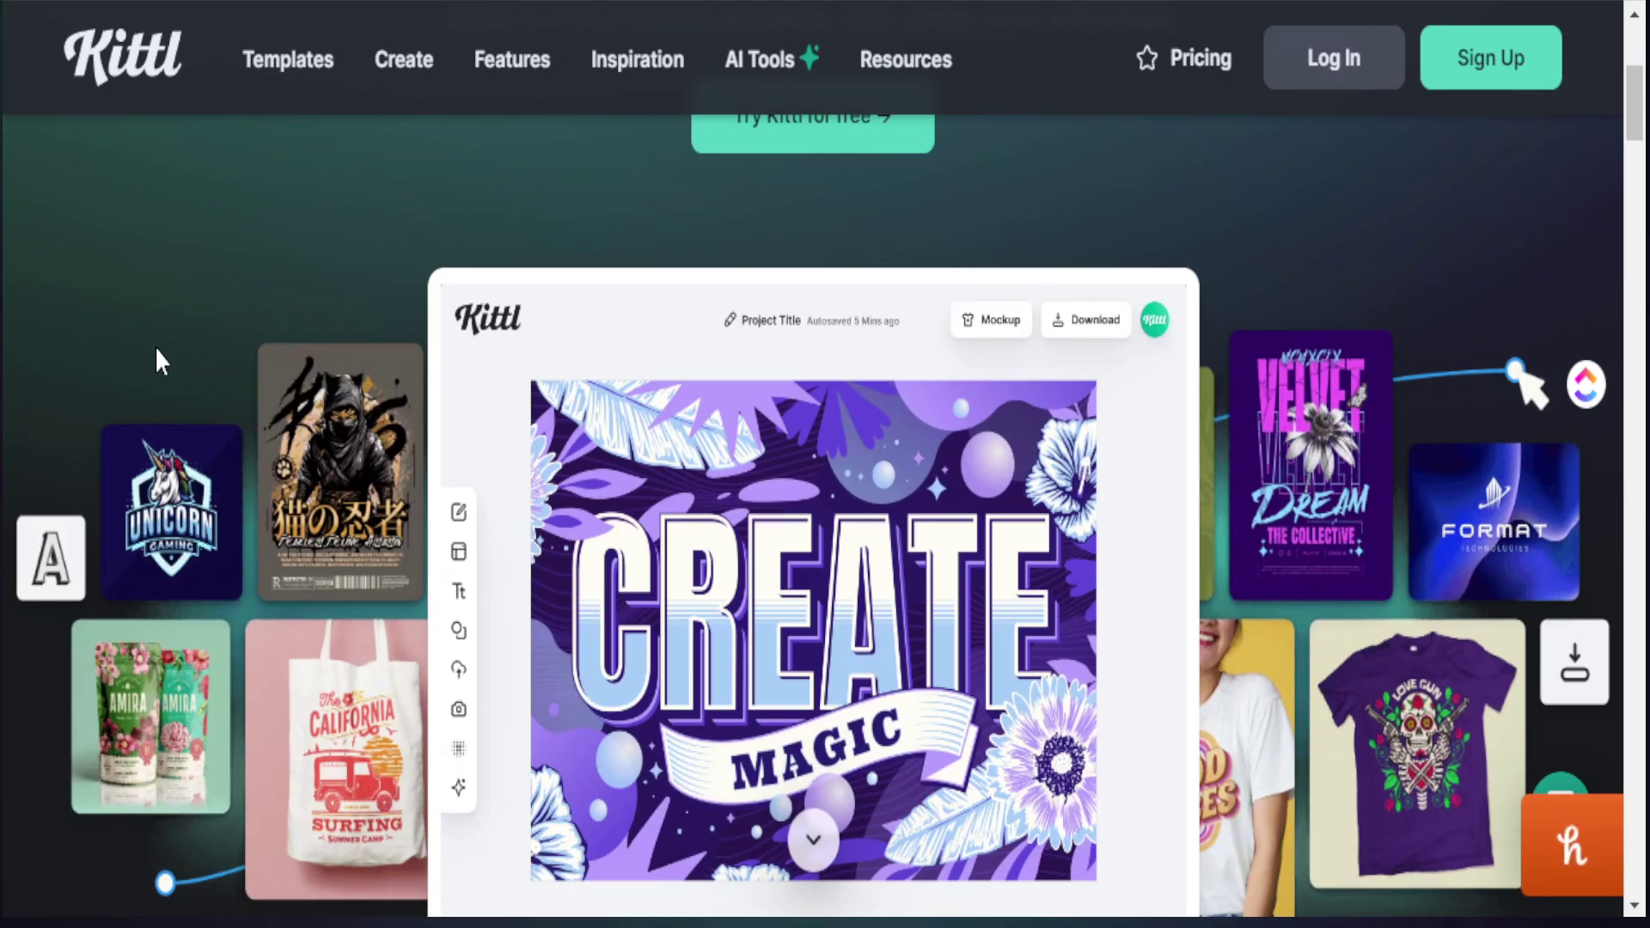
{"action": "scroll", "coordinate": [155, 347], "scroll_direction": "down", "scroll_amount": 2}
{"action": "scroll", "coordinate": [169, 360], "scroll_direction": "down", "scroll_amount": 2}
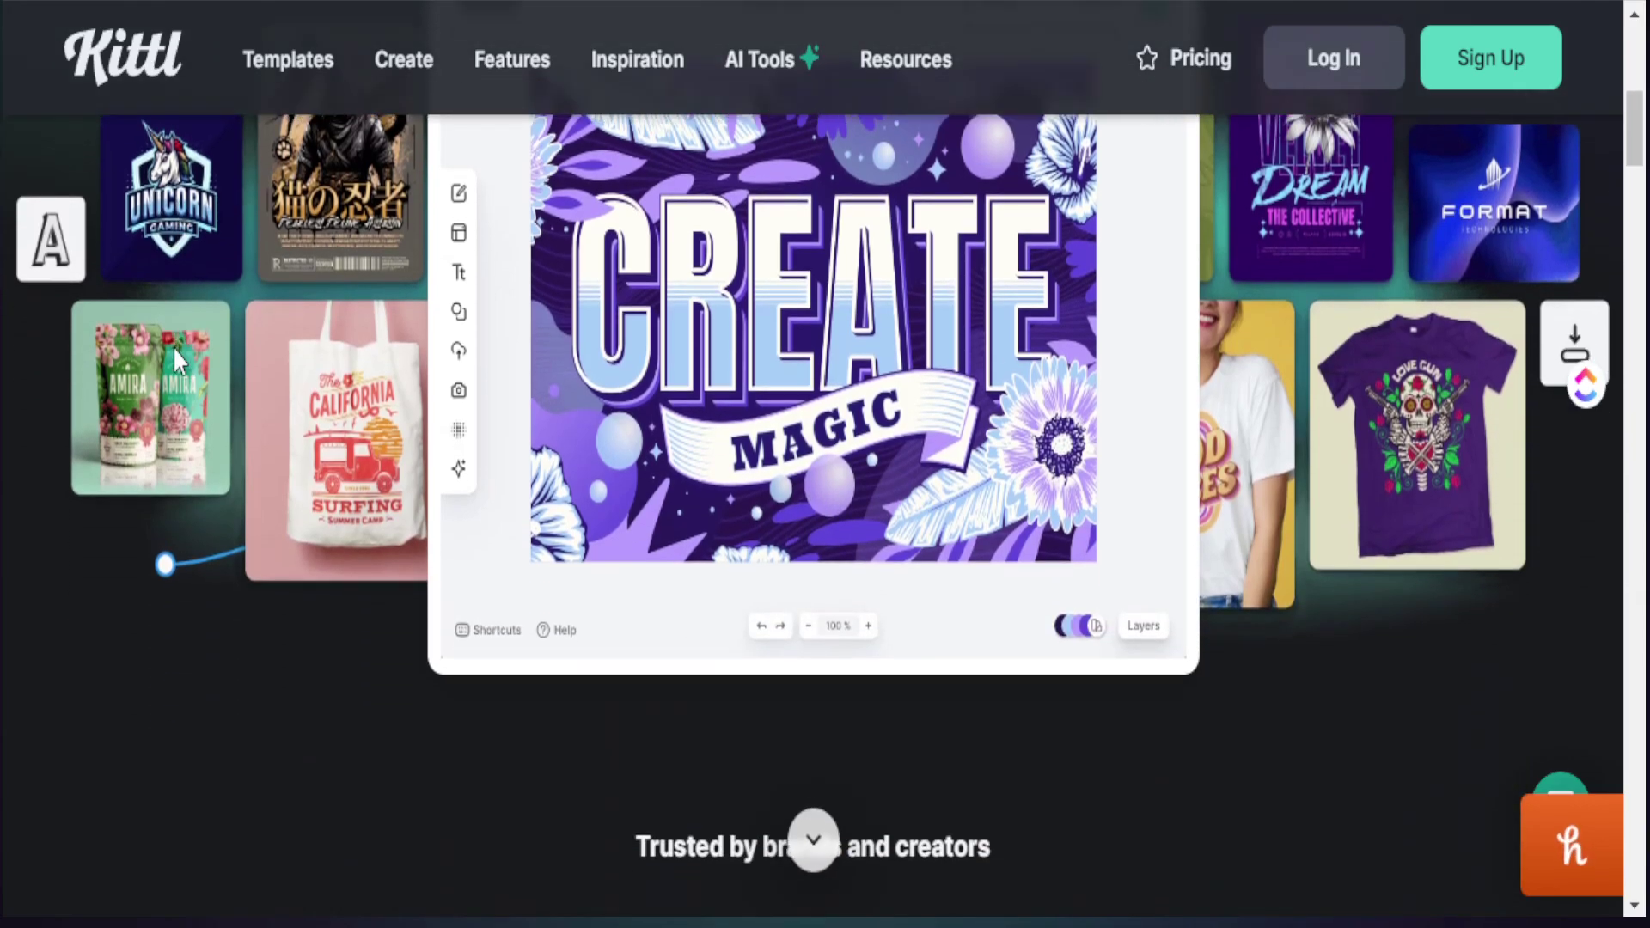
{"action": "scroll", "coordinate": [224, 395], "scroll_direction": "down", "scroll_amount": 6}
{"action": "scroll", "coordinate": [229, 391], "scroll_direction": "down", "scroll_amount": 8}
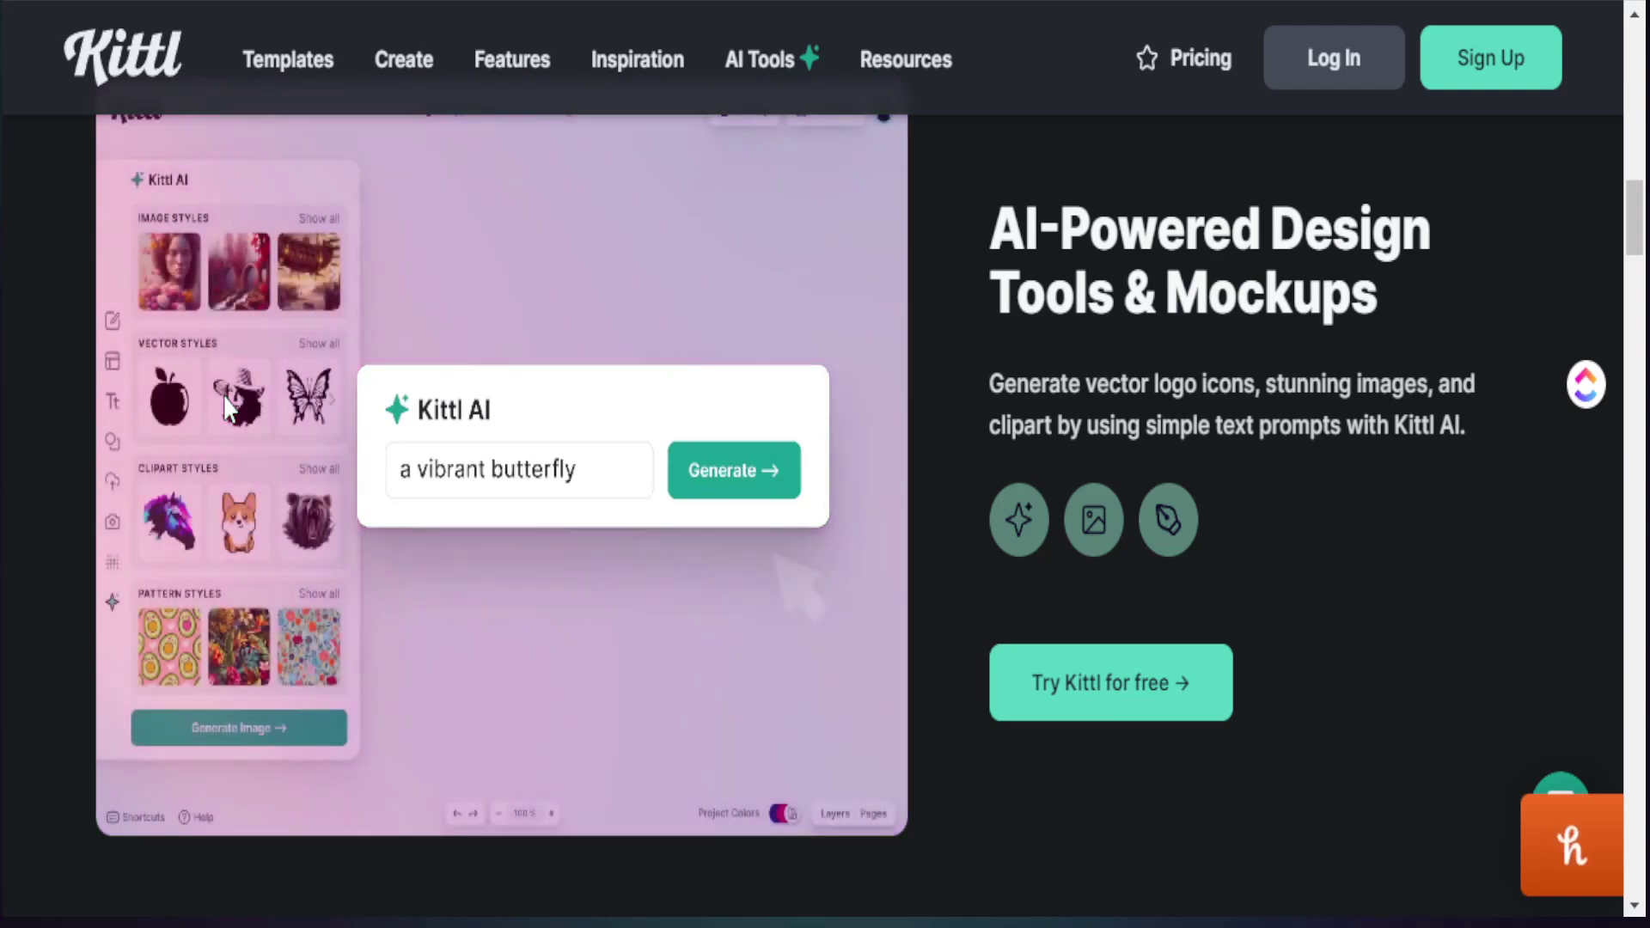
{"action": "scroll", "coordinate": [228, 399], "scroll_direction": "down", "scroll_amount": 2}
{"action": "scroll", "coordinate": [229, 398], "scroll_direction": "down", "scroll_amount": 10}
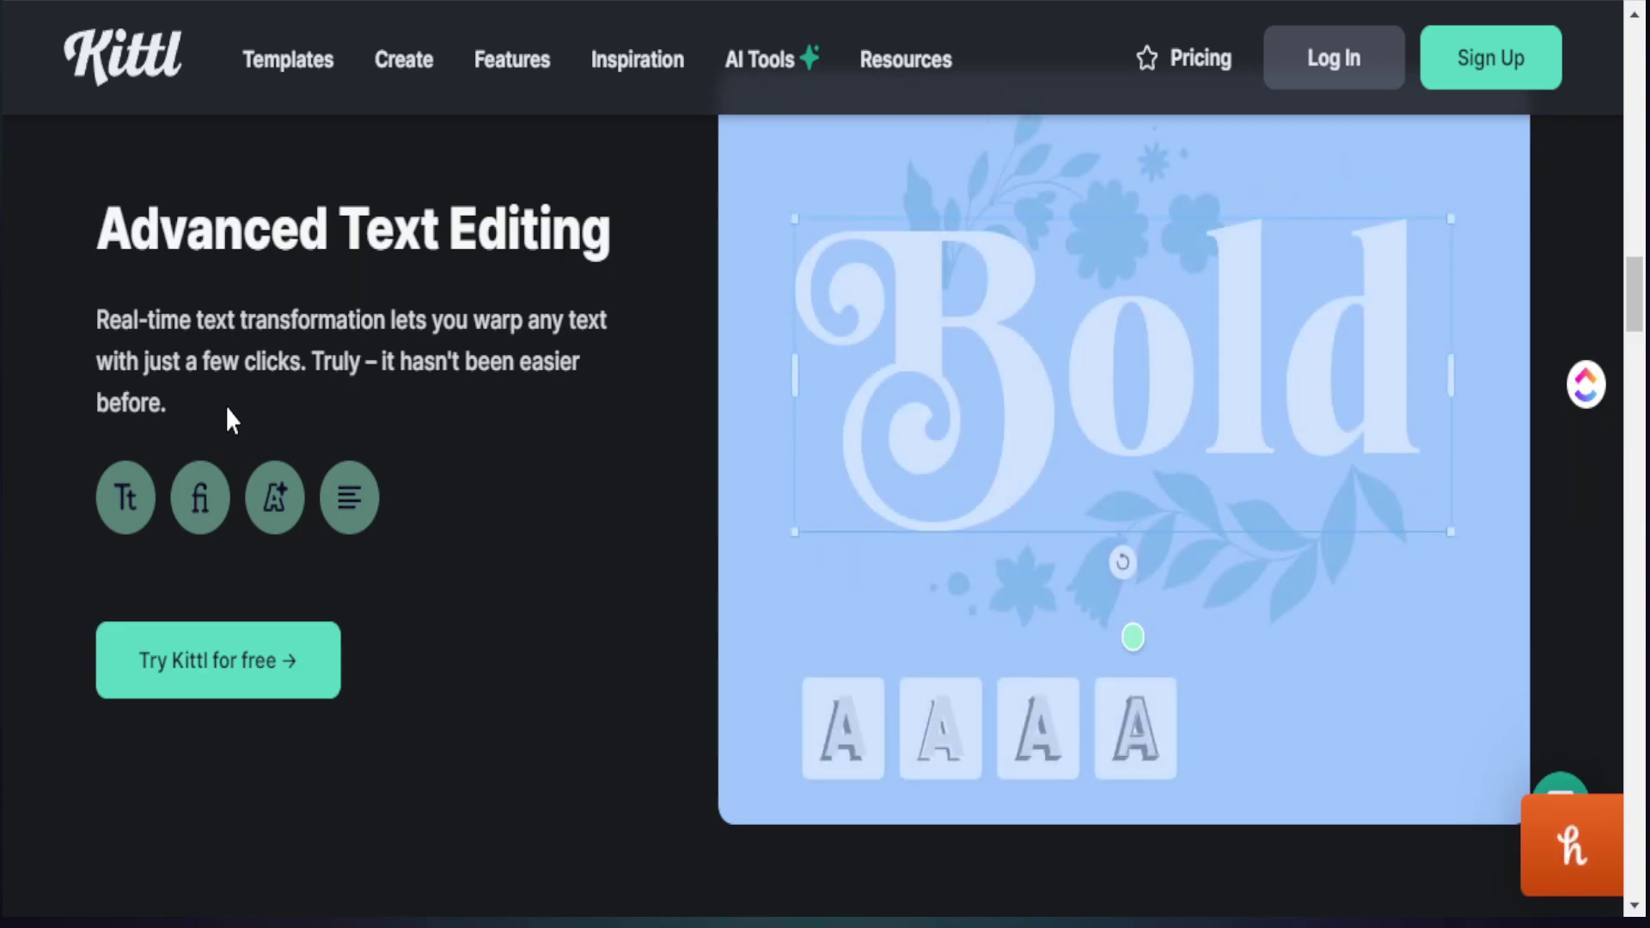
{"action": "scroll", "coordinate": [227, 408], "scroll_direction": "down", "scroll_amount": 8}
{"action": "scroll", "coordinate": [232, 421], "scroll_direction": "down", "scroll_amount": 2}
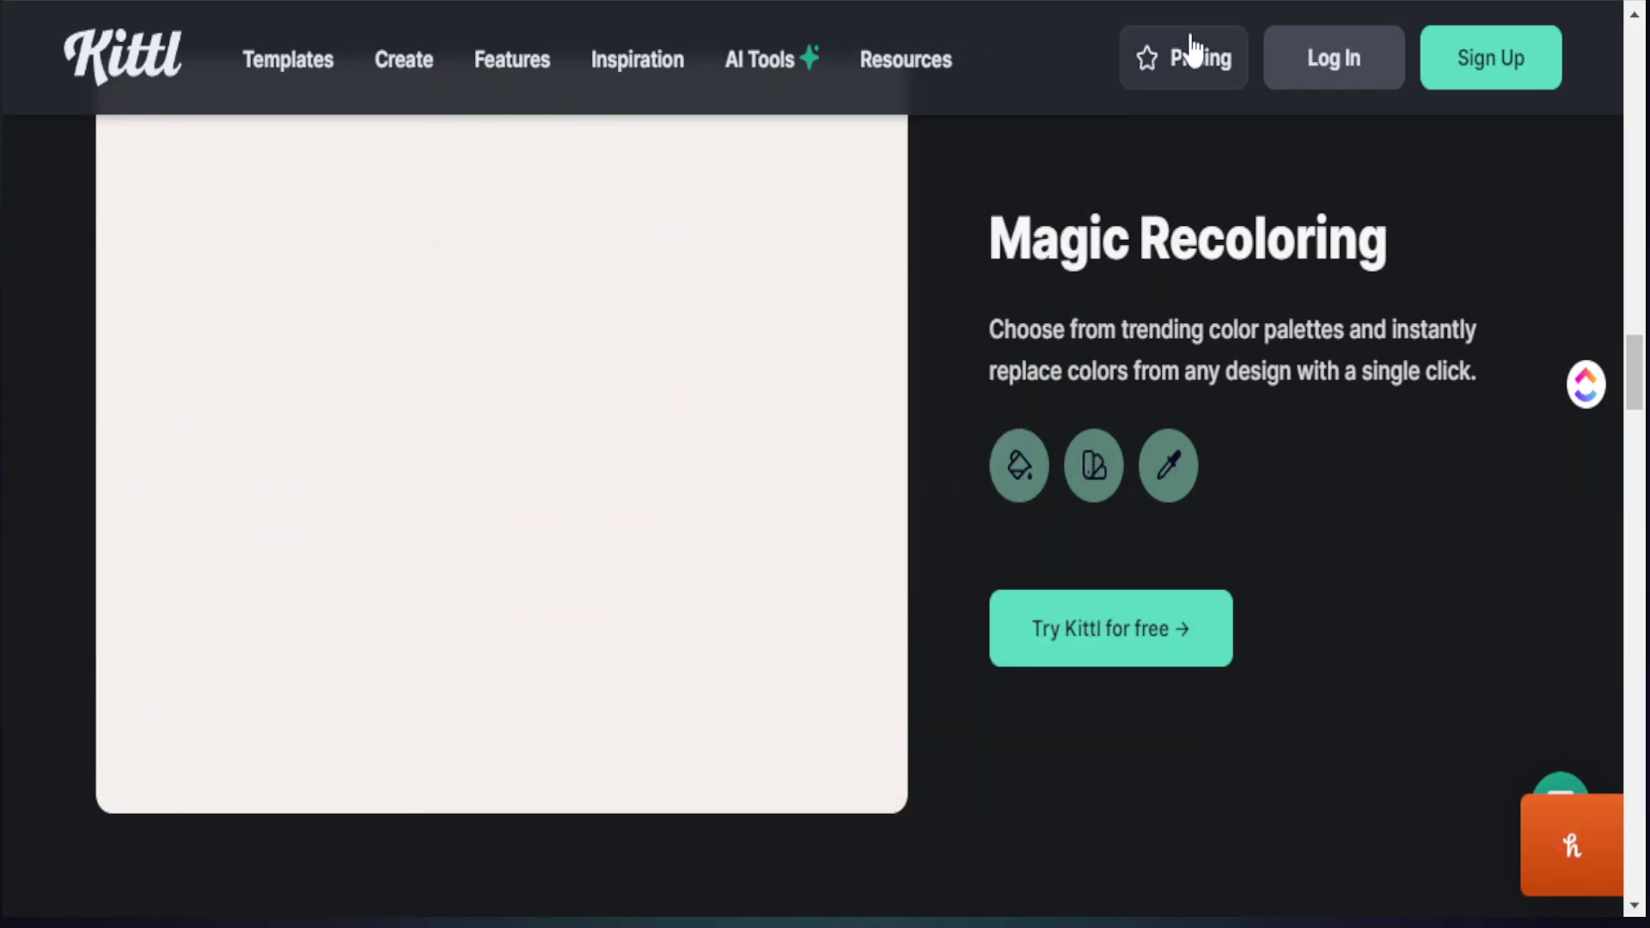
Step: Open Kittl's pricing page and compare the subscription plans
{"action": "left_click", "coordinate": [1191, 47]}
{"action": "scroll", "coordinate": [1189, 426], "scroll_direction": "down", "scroll_amount": 5}
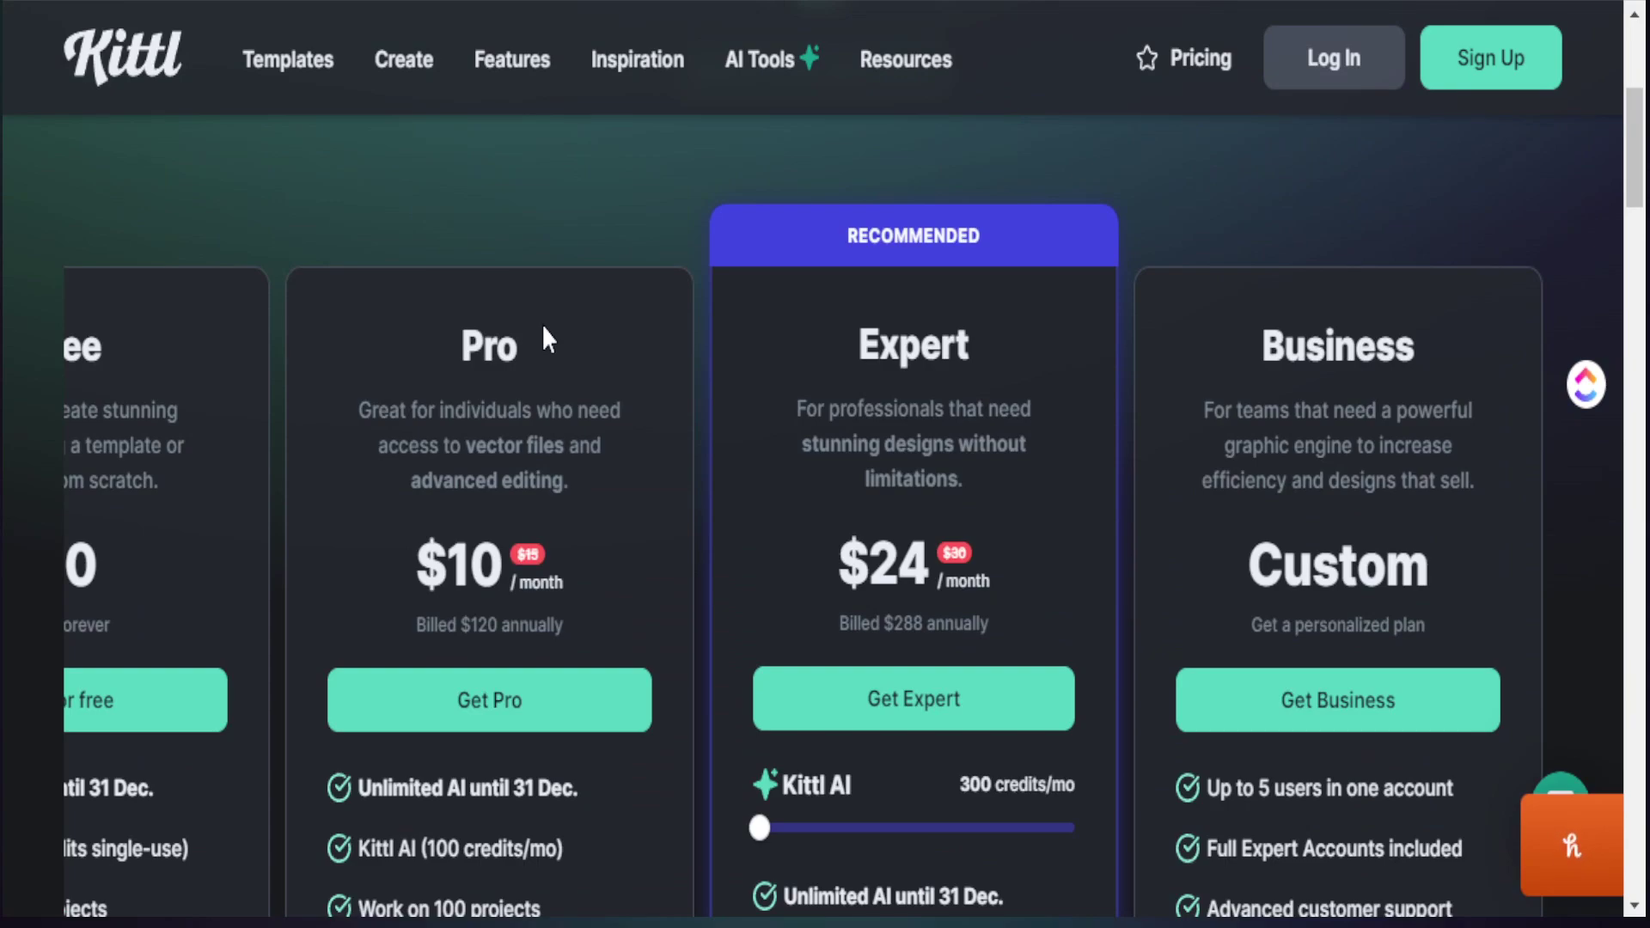
Step: Examine the Santa Favorite Nurse T-shirt listing on Etsy
{"action": "middle_click", "coordinate": [229, 164]}
{"action": "scroll", "coordinate": [234, 176], "scroll_direction": "down", "scroll_amount": 4}
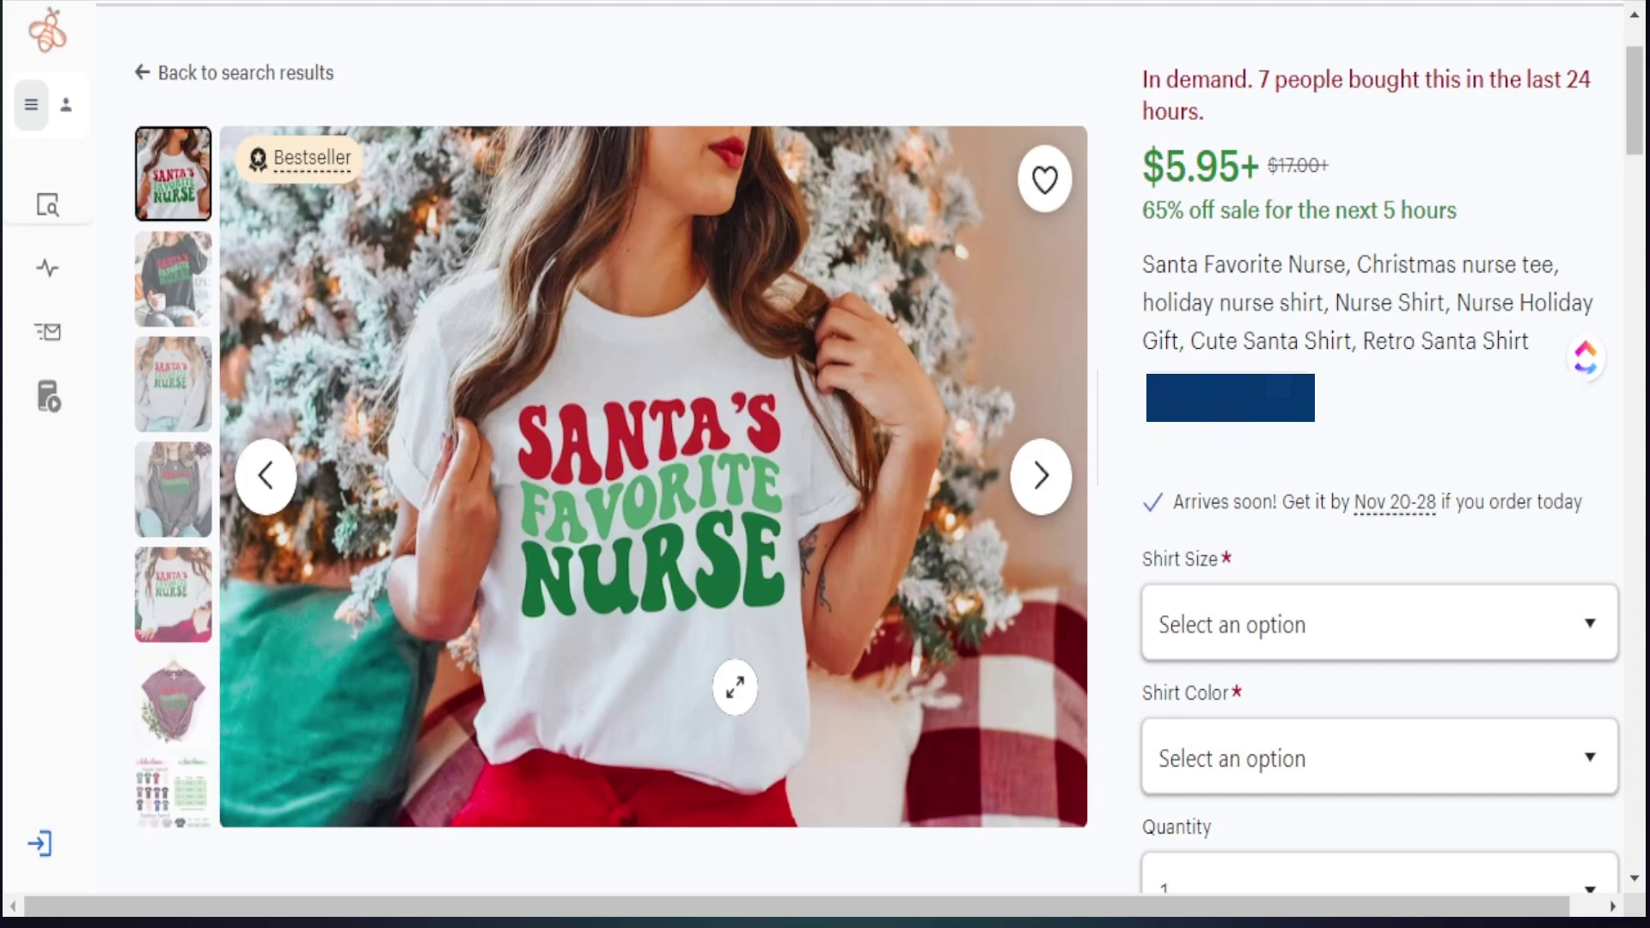
Step: Switch to Kittl's T-shirt templates and search for "christmas shirt"
{"action": "left_click", "coordinate": [519, 8]}
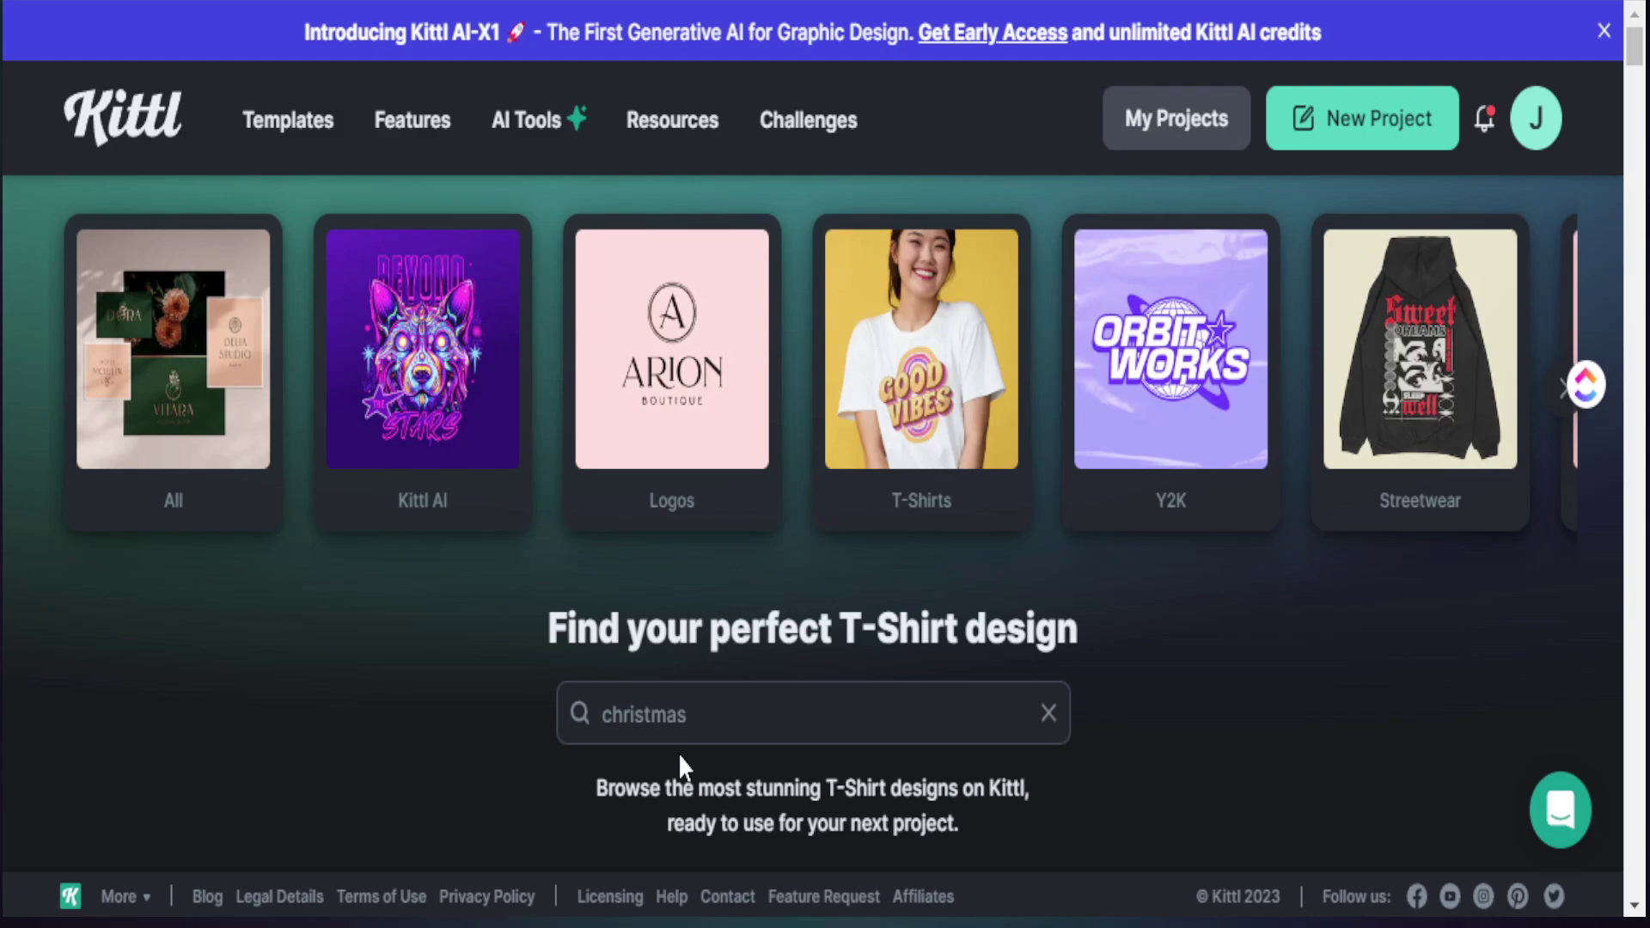
{"action": "left_click", "coordinate": [725, 730]}
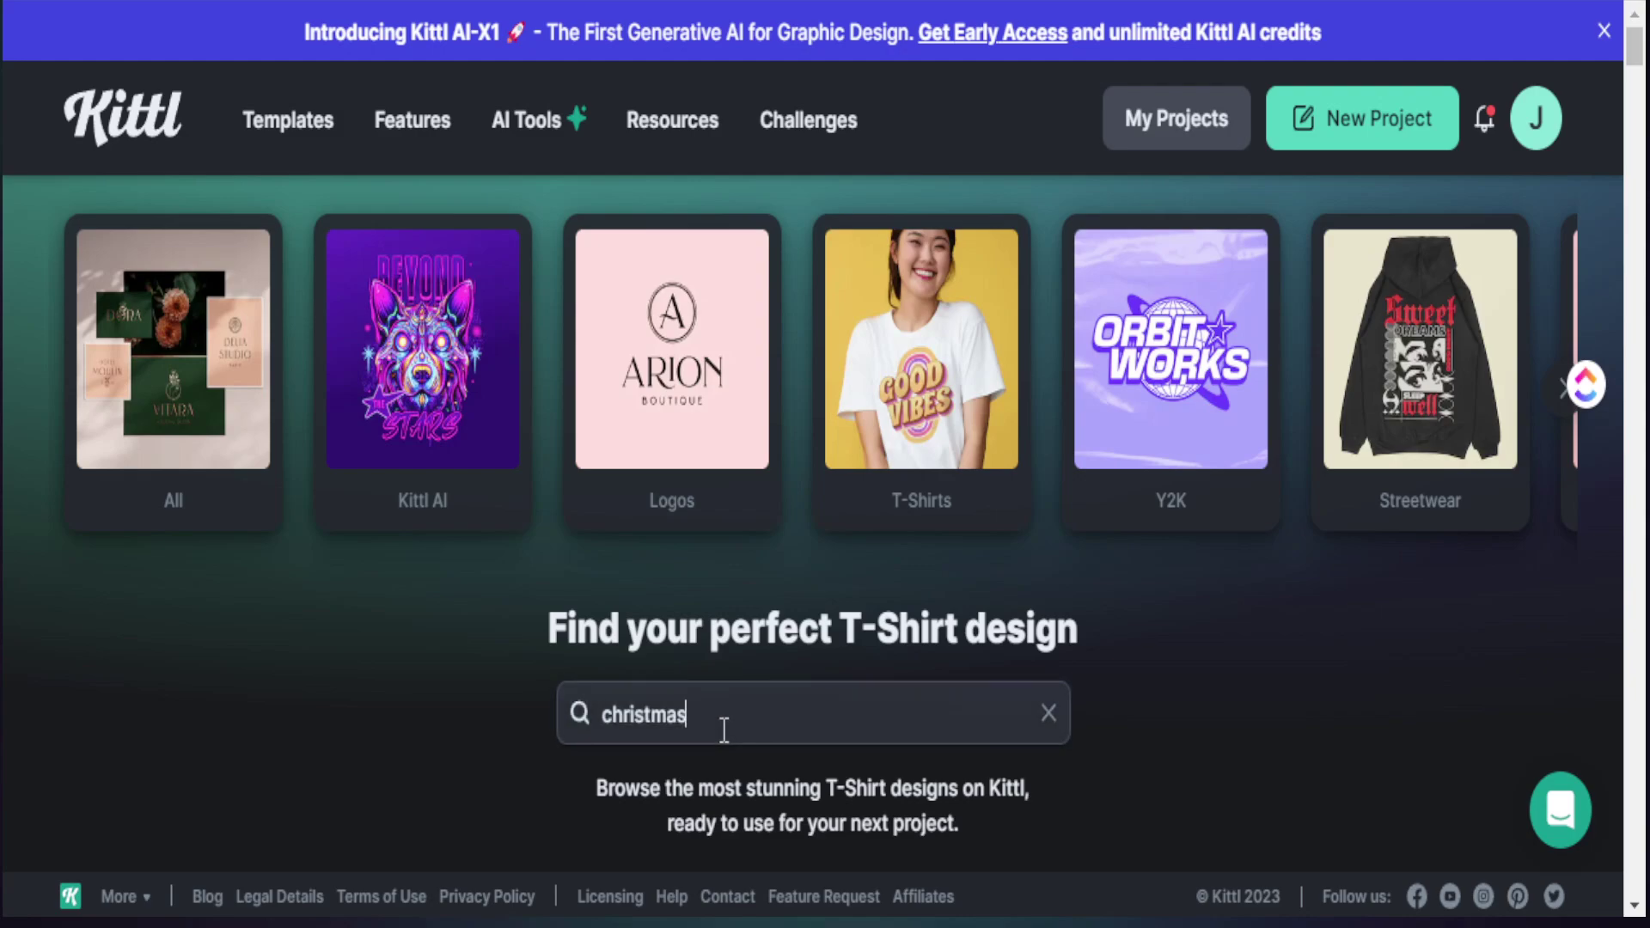
{"action": "type", "text": "sh"}
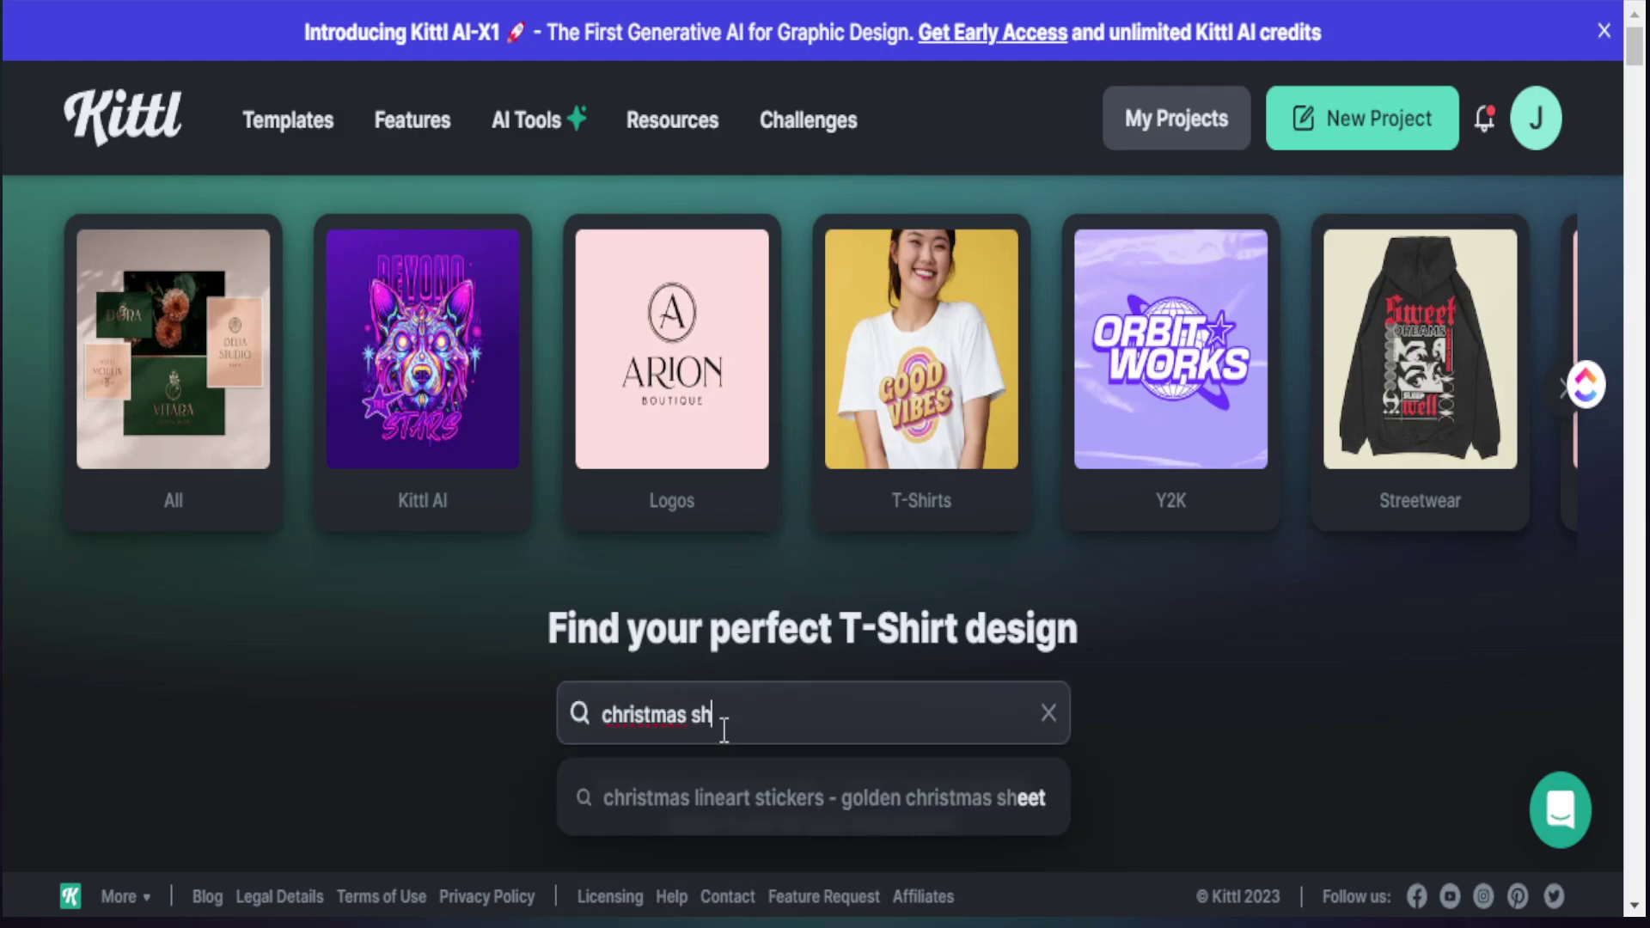
{"action": "type", "text": "irt"}
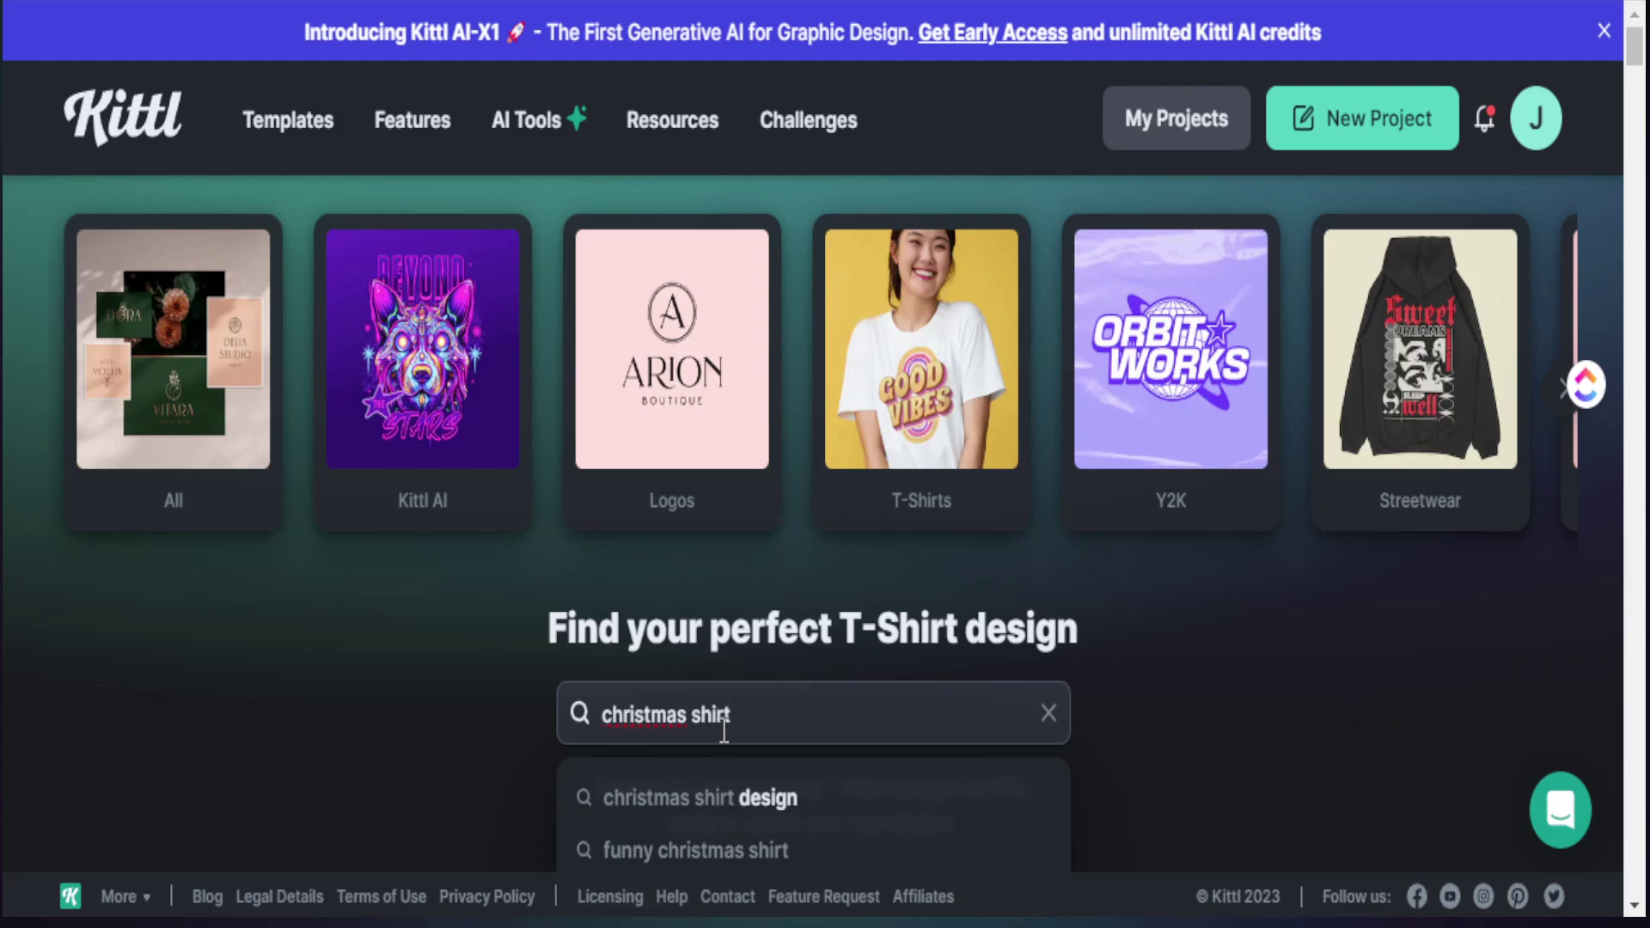
{"action": "key", "text": "Return"}
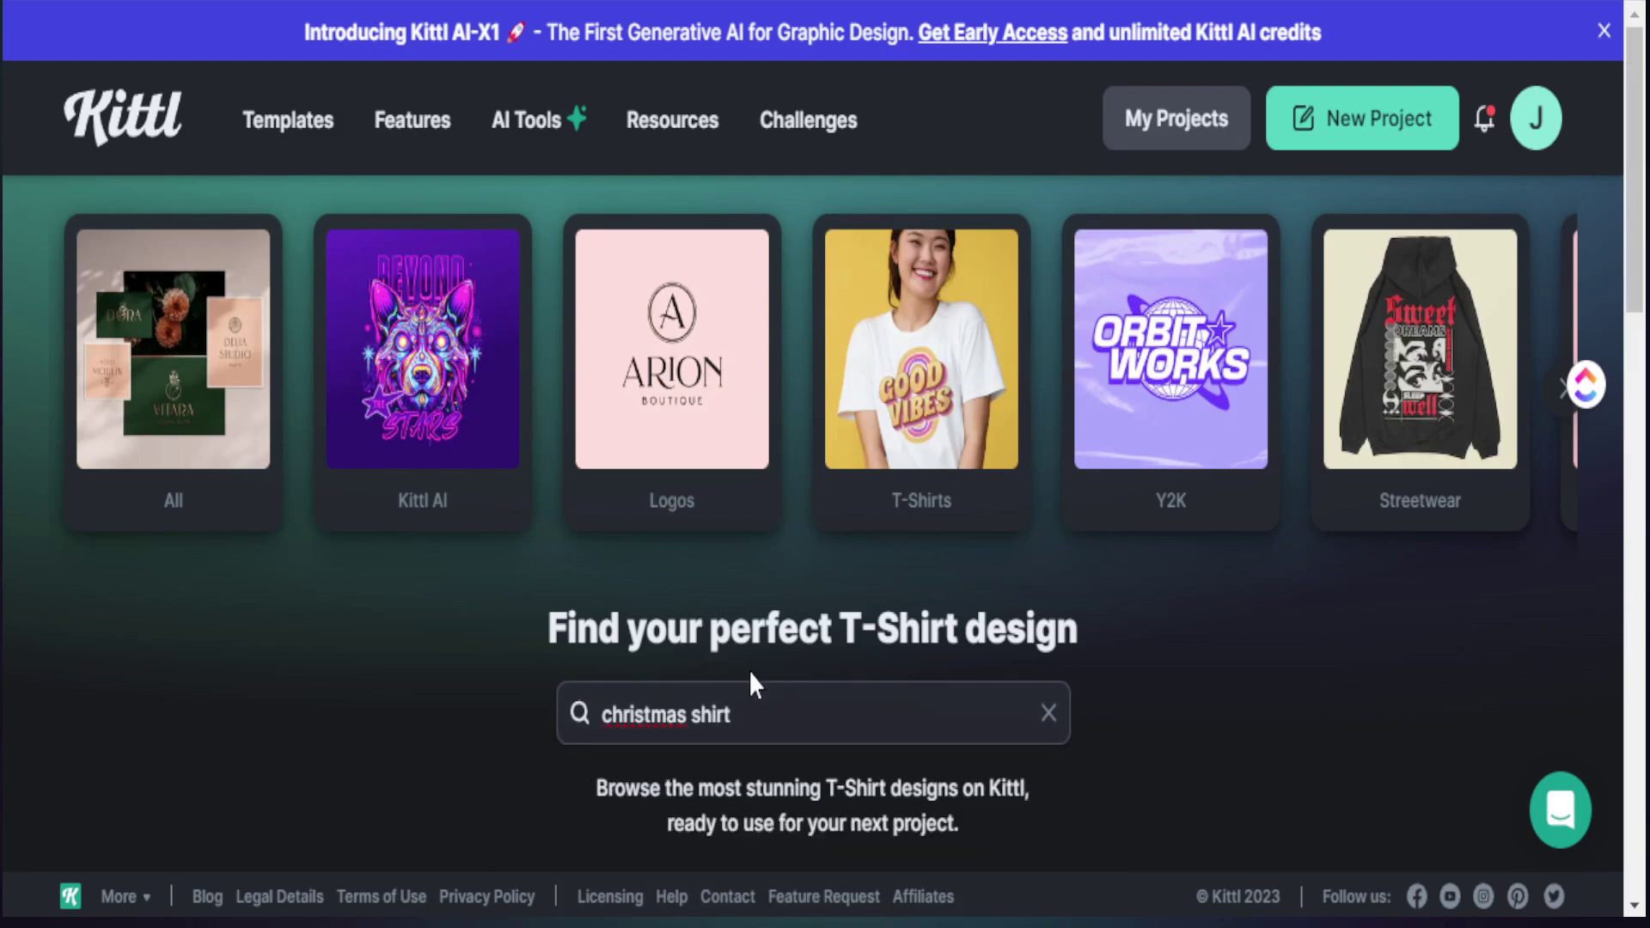
Step: Browse the christmas shirt designs and preview the Santa in sunglasses "HOHOHO Merry Christmas!" template, closing the preview when done
{"action": "scroll", "coordinate": [729, 677], "scroll_direction": "down", "scroll_amount": 9}
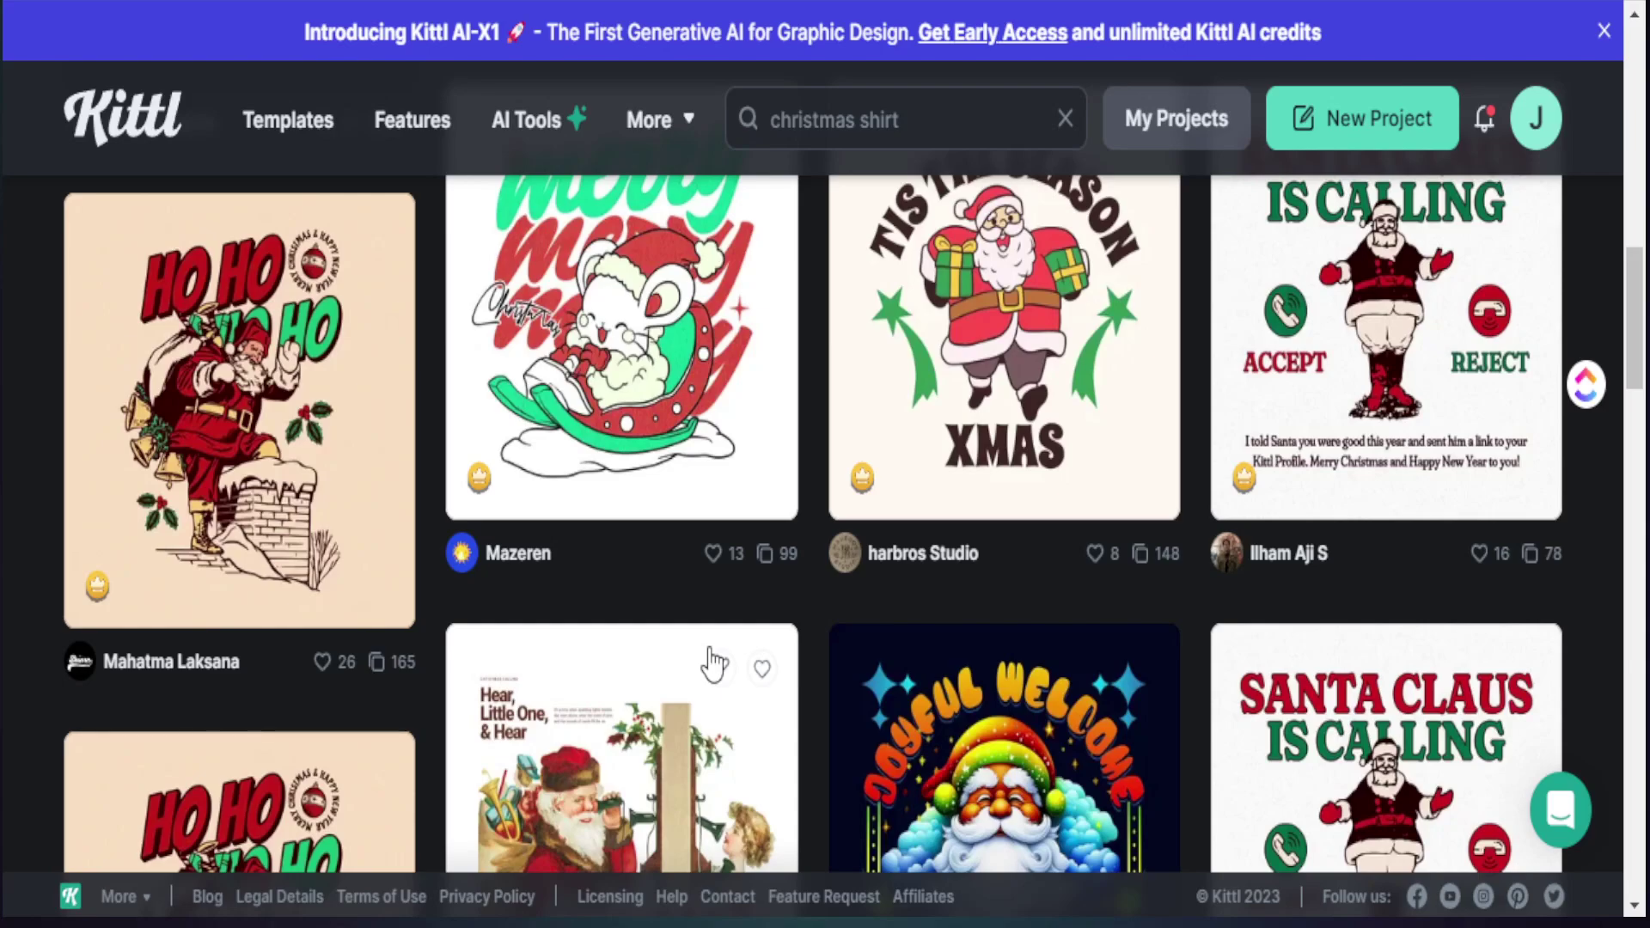
{"action": "scroll", "coordinate": [711, 662], "scroll_direction": "down", "scroll_amount": 4}
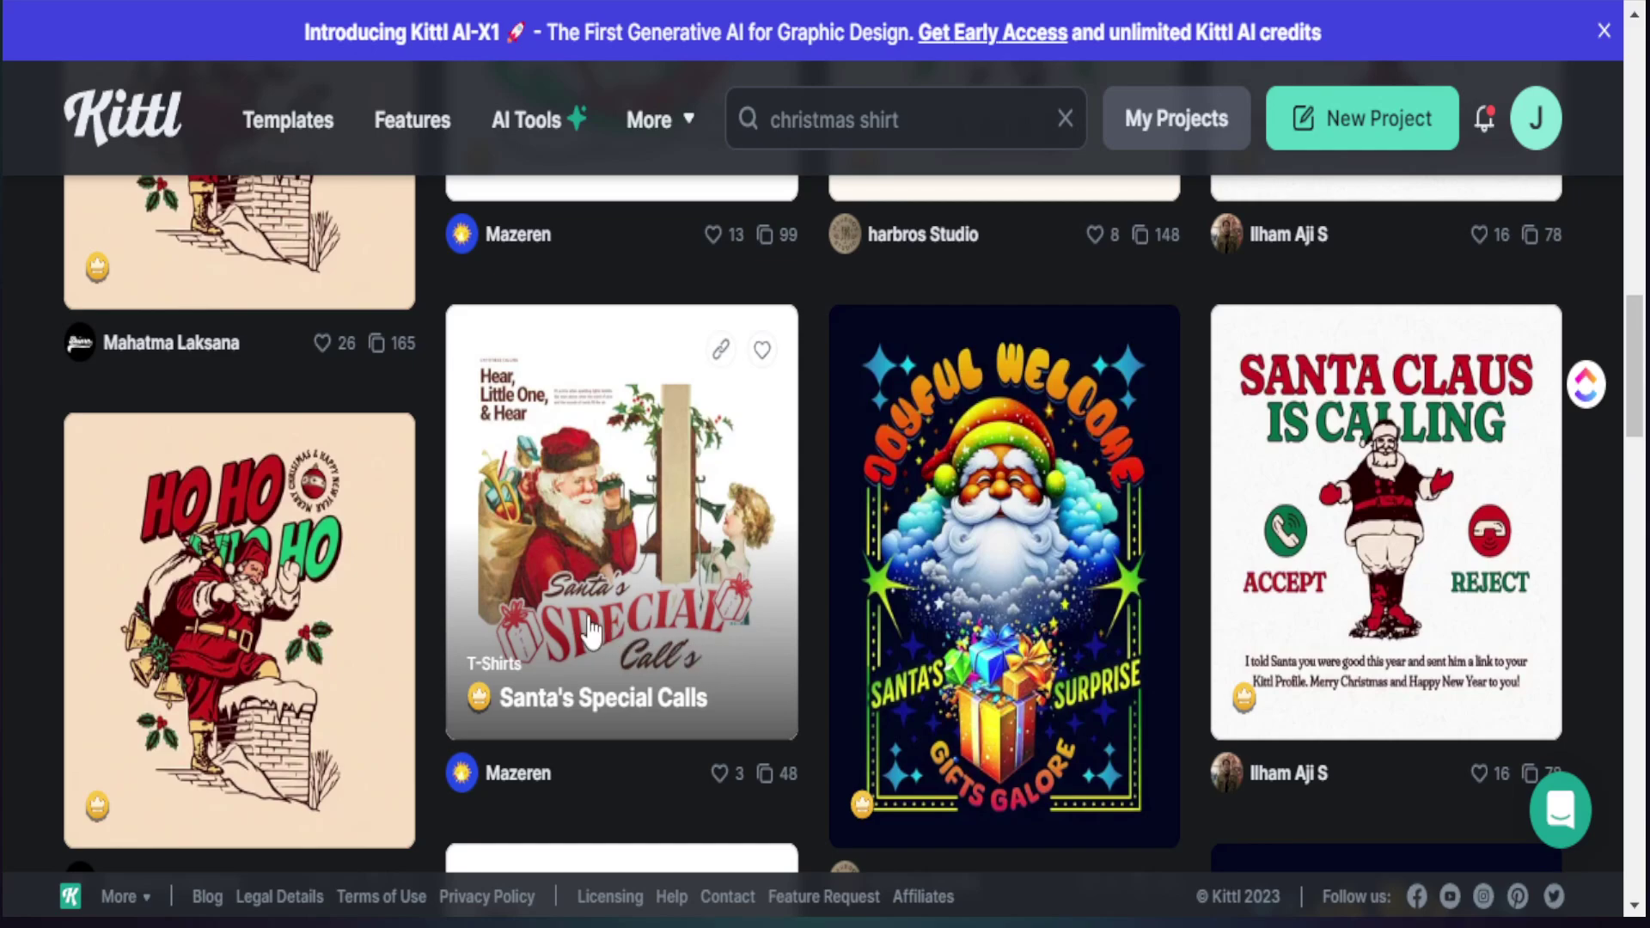
{"action": "scroll", "coordinate": [501, 521], "scroll_direction": "down", "scroll_amount": 4}
{"action": "scroll", "coordinate": [501, 521], "scroll_direction": "down", "scroll_amount": 6}
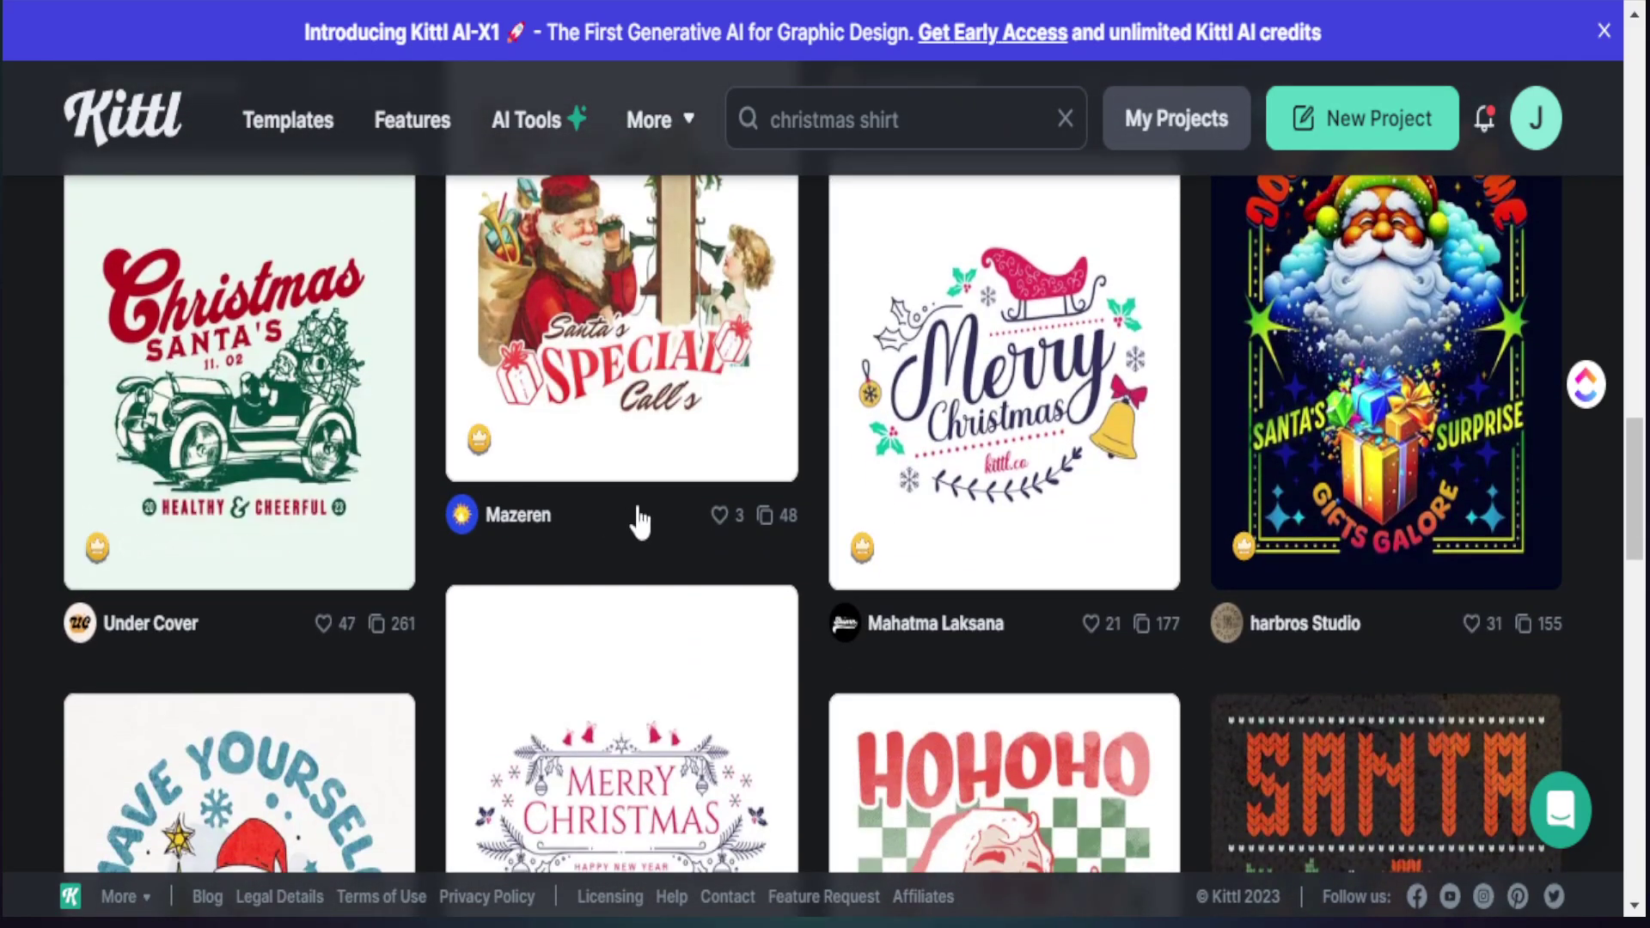
{"action": "scroll", "coordinate": [636, 520], "scroll_direction": "down", "scroll_amount": 8}
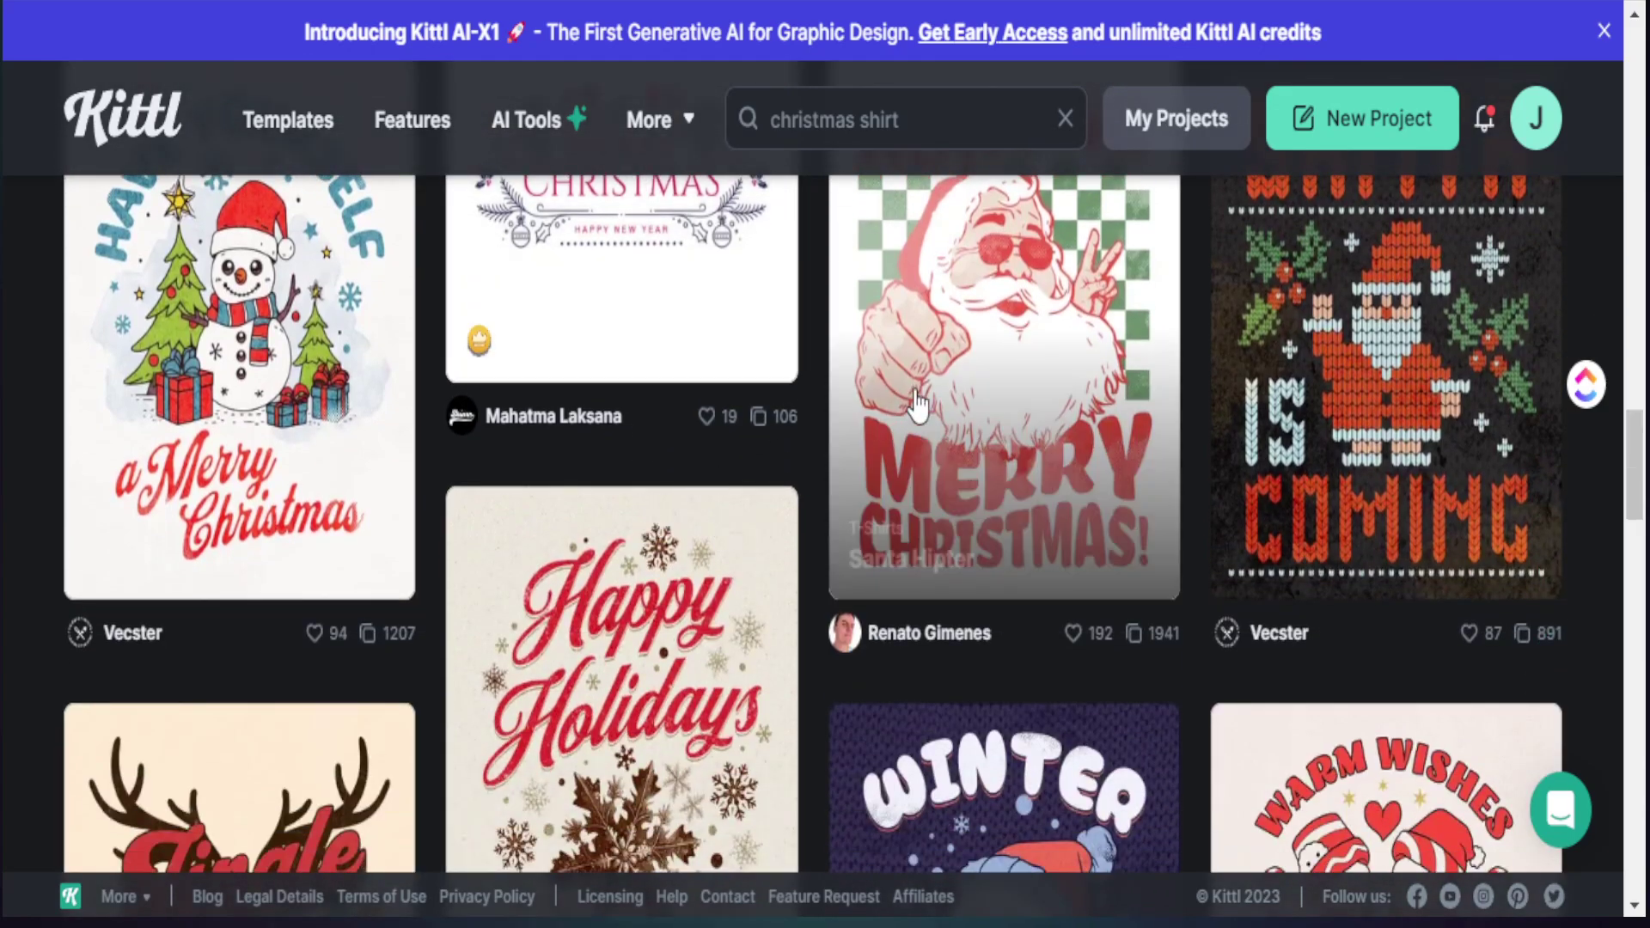
{"action": "left_click", "coordinate": [959, 329]}
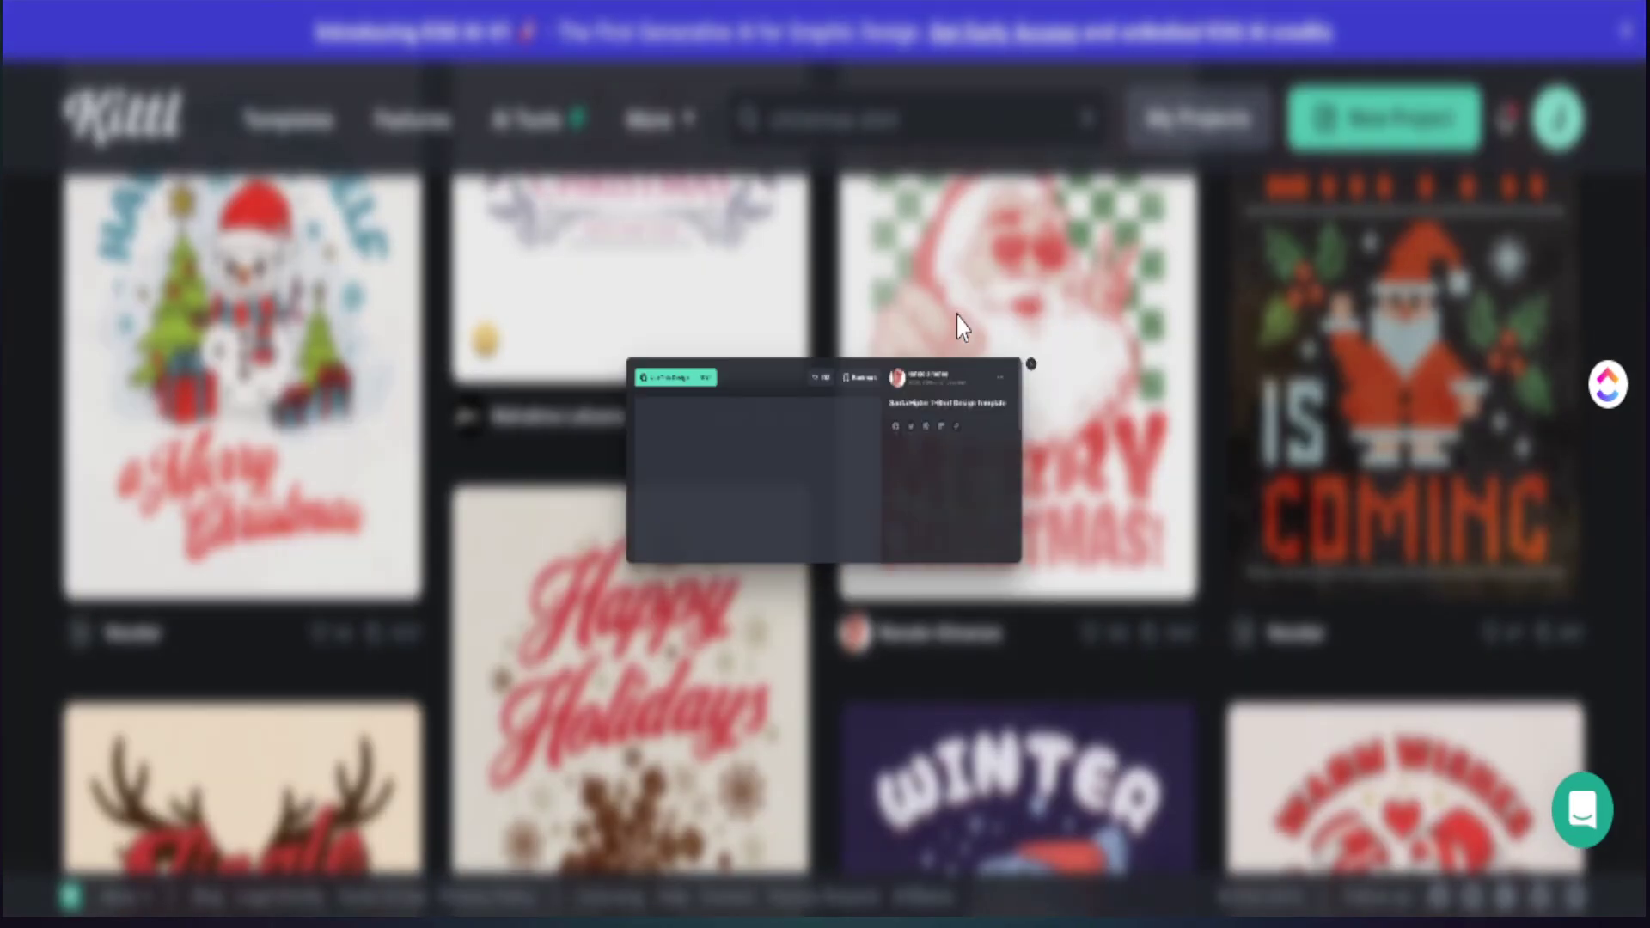
{"action": "scroll", "coordinate": [707, 477], "scroll_direction": "down", "scroll_amount": 3}
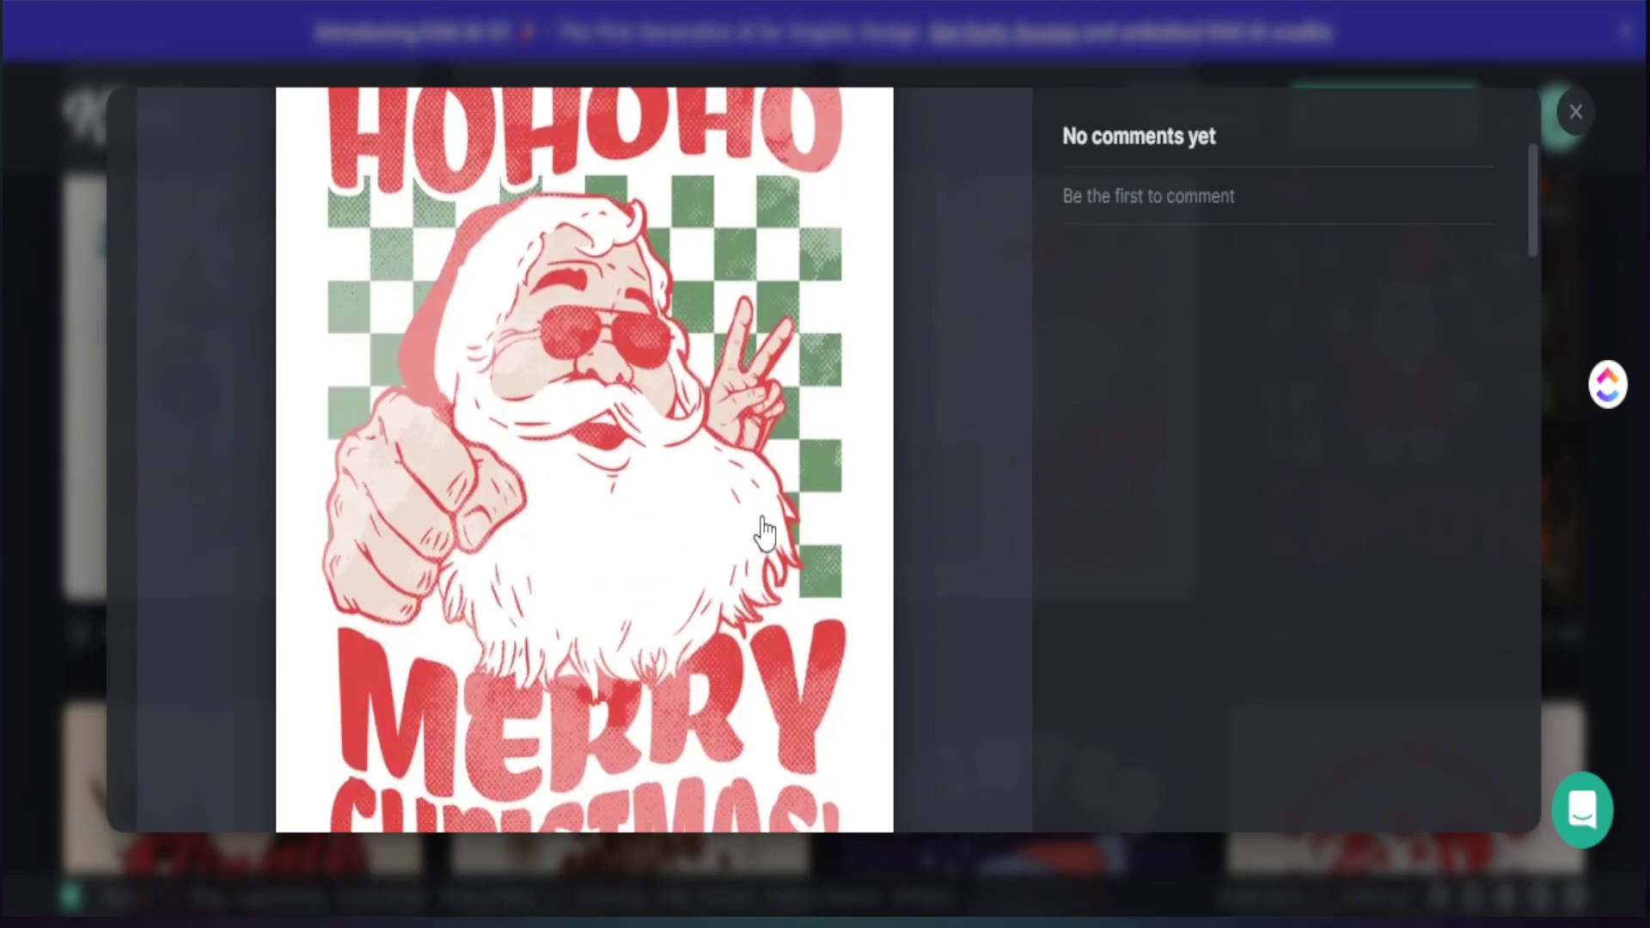
{"action": "left_click", "coordinate": [1587, 118]}
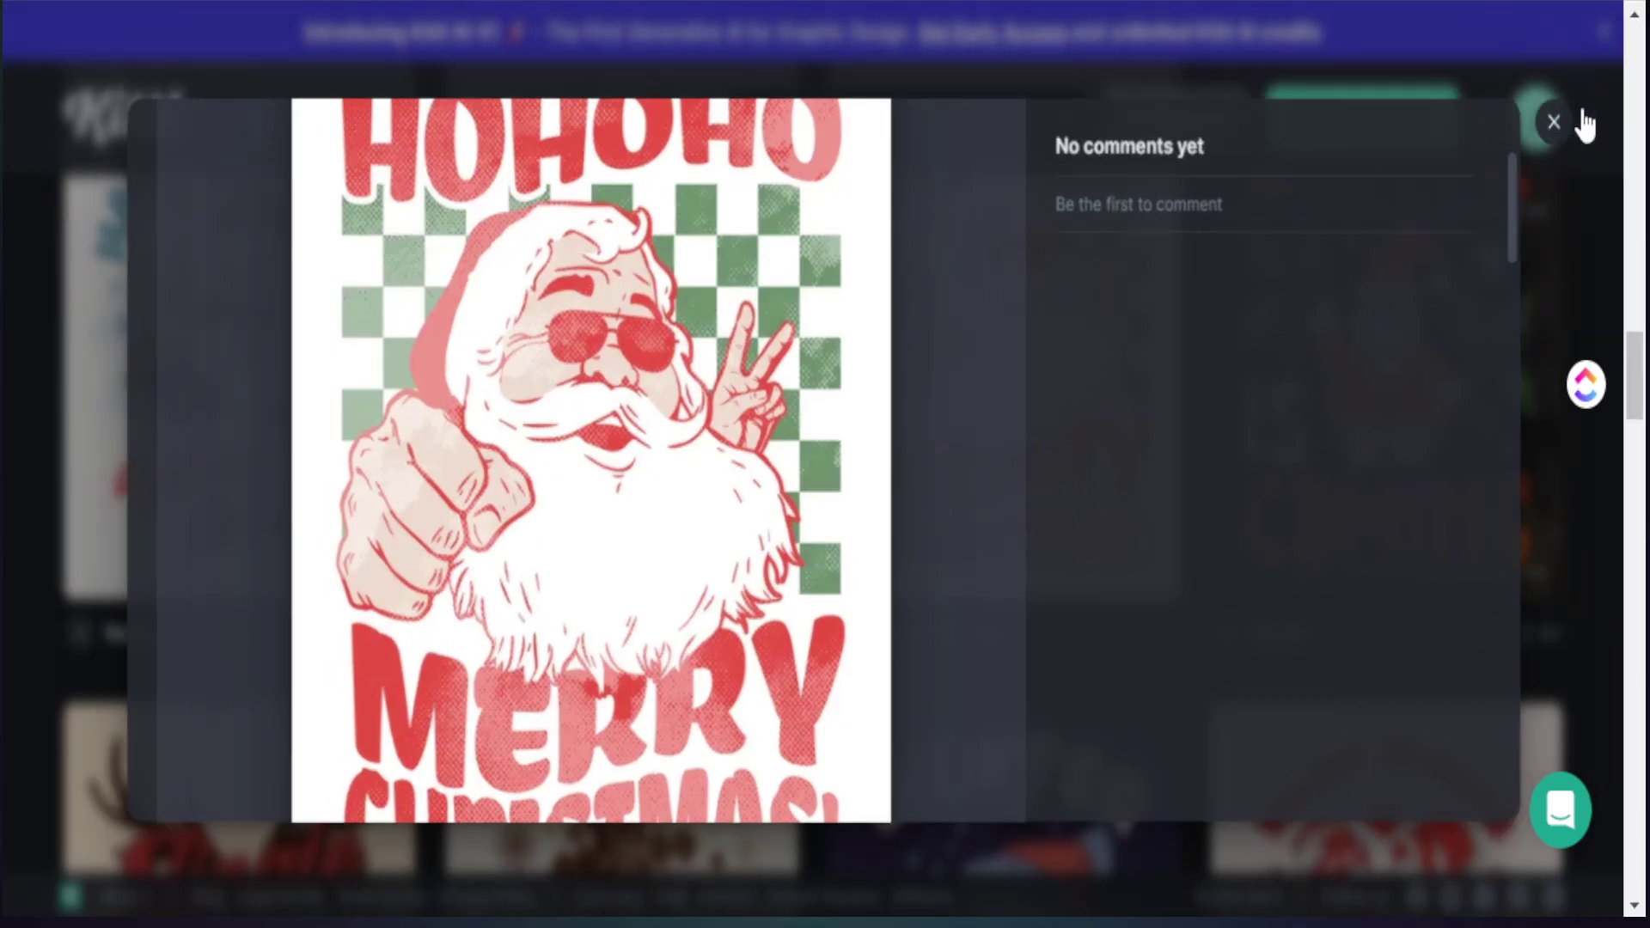
Step: Look over the Meowy Catmas sweater and Cartoony Christmas Tree T-shirt template pages
{"action": "scroll", "coordinate": [1012, 434], "scroll_direction": "down", "scroll_amount": 10}
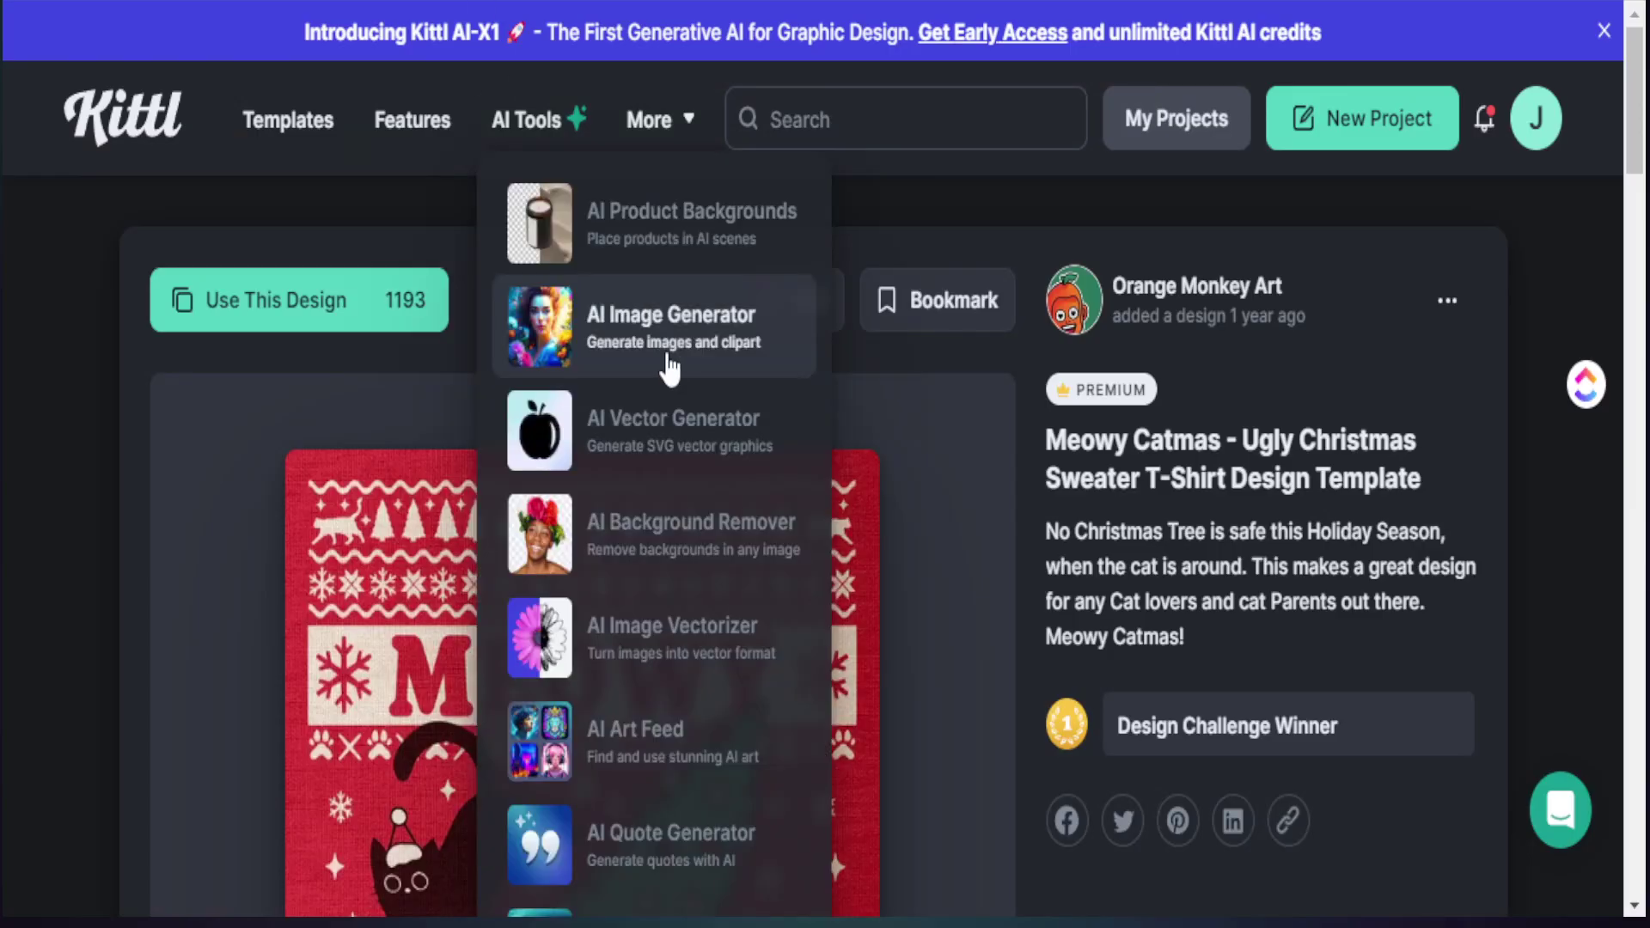
{"action": "scroll", "coordinate": [803, 409], "scroll_direction": "down", "scroll_amount": 4}
{"action": "scroll", "coordinate": [885, 471], "scroll_direction": "up", "scroll_amount": 1}
{"action": "scroll", "coordinate": [885, 471], "scroll_direction": "up", "scroll_amount": 1}
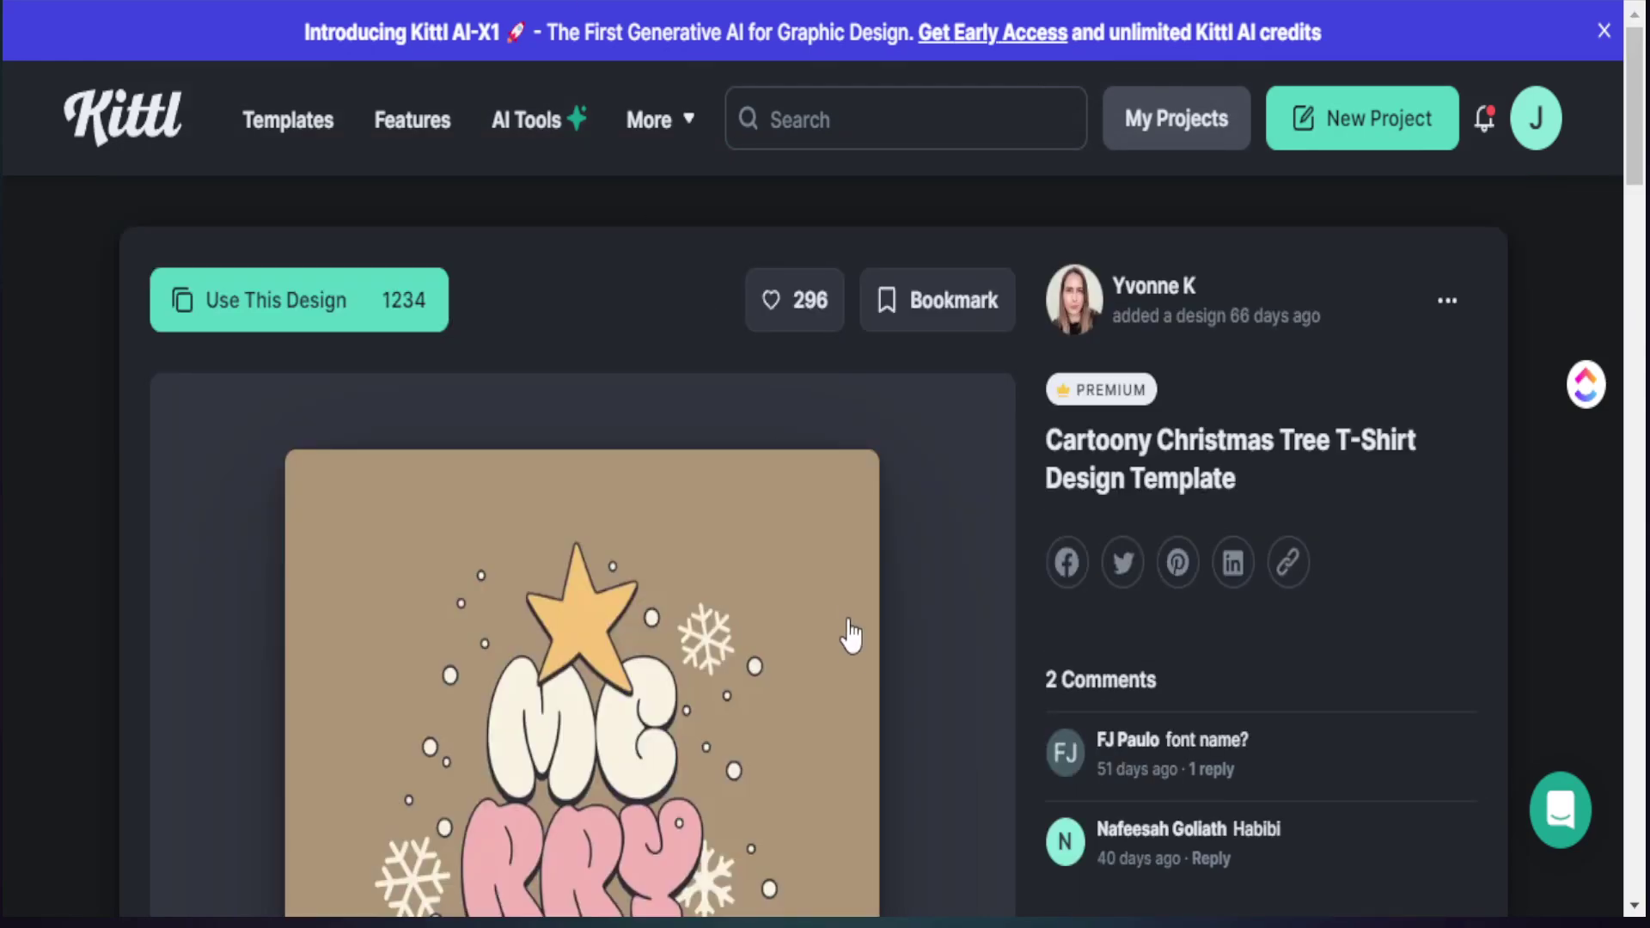
{"action": "scroll", "coordinate": [851, 637], "scroll_direction": "down", "scroll_amount": 3}
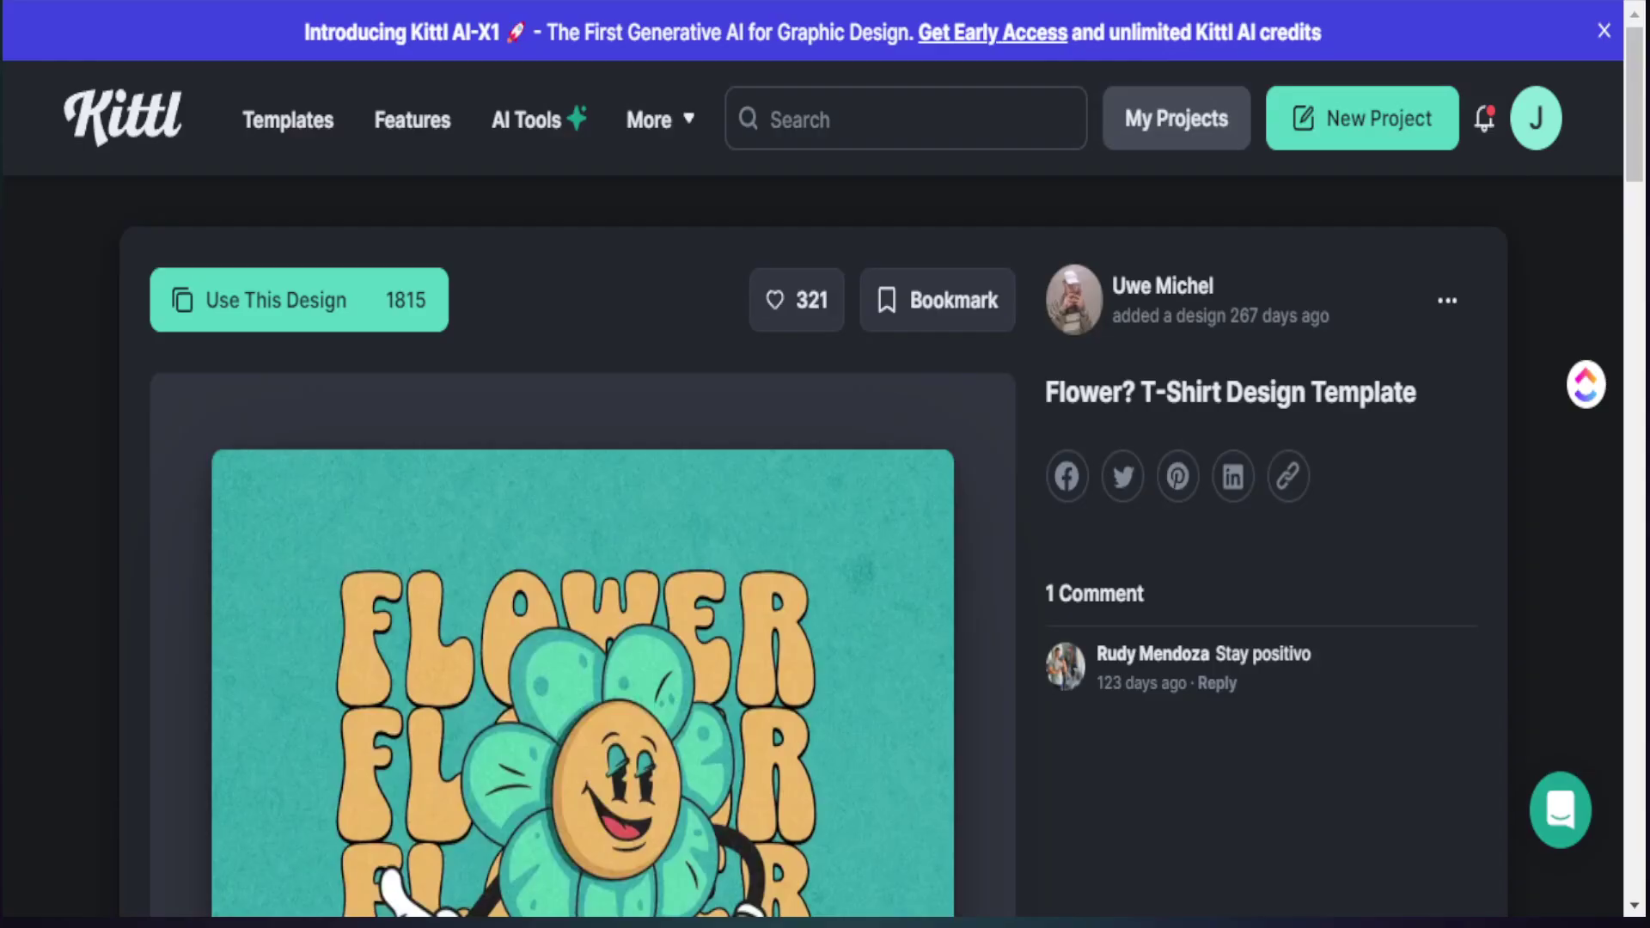
Step: Review the "Flower?" T-shirt design template and open it as an editable project
{"action": "scroll", "coordinate": [735, 430], "scroll_direction": "down", "scroll_amount": 3}
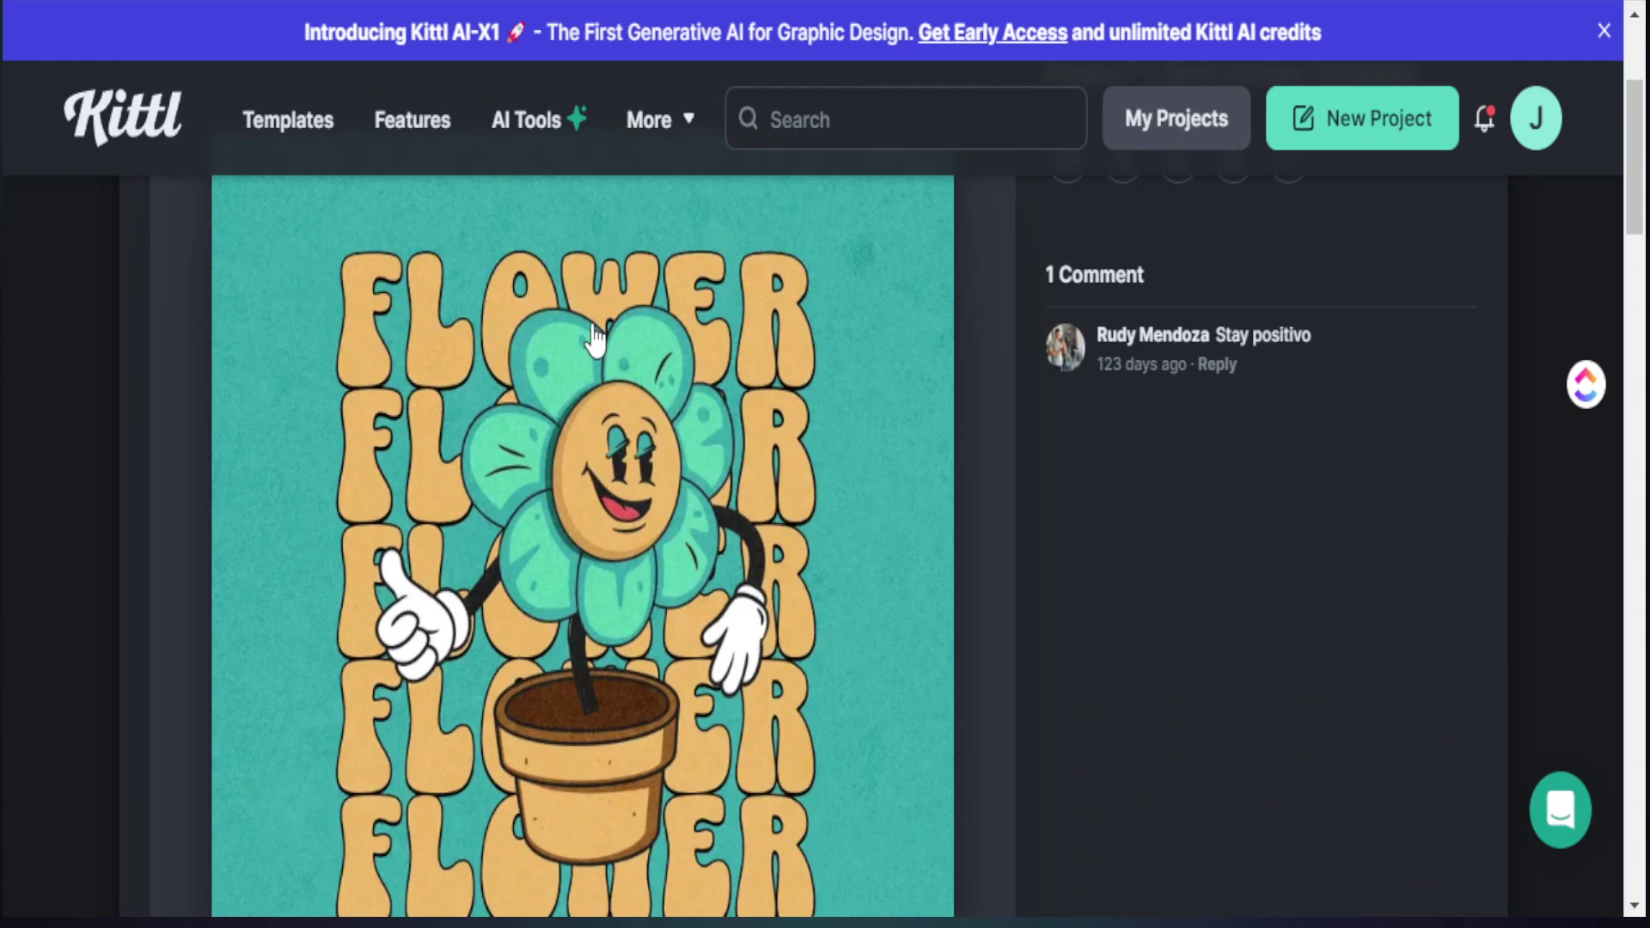
{"action": "scroll", "coordinate": [584, 359], "scroll_direction": "down", "scroll_amount": 2}
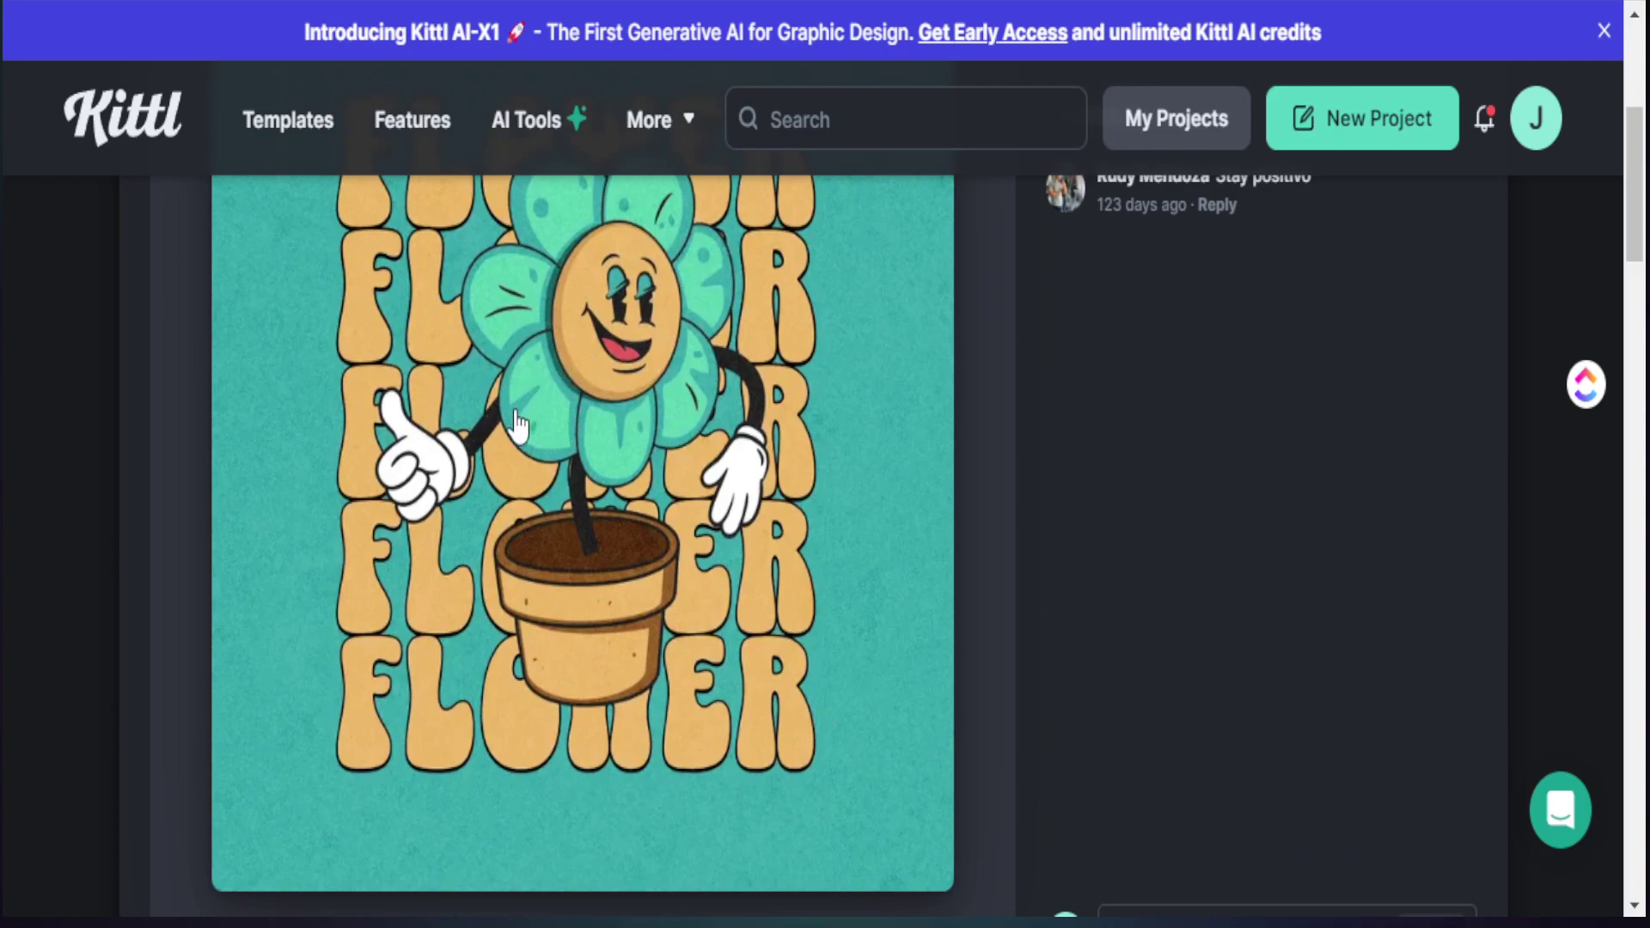
{"action": "scroll", "coordinate": [516, 421], "scroll_direction": "up", "scroll_amount": 2}
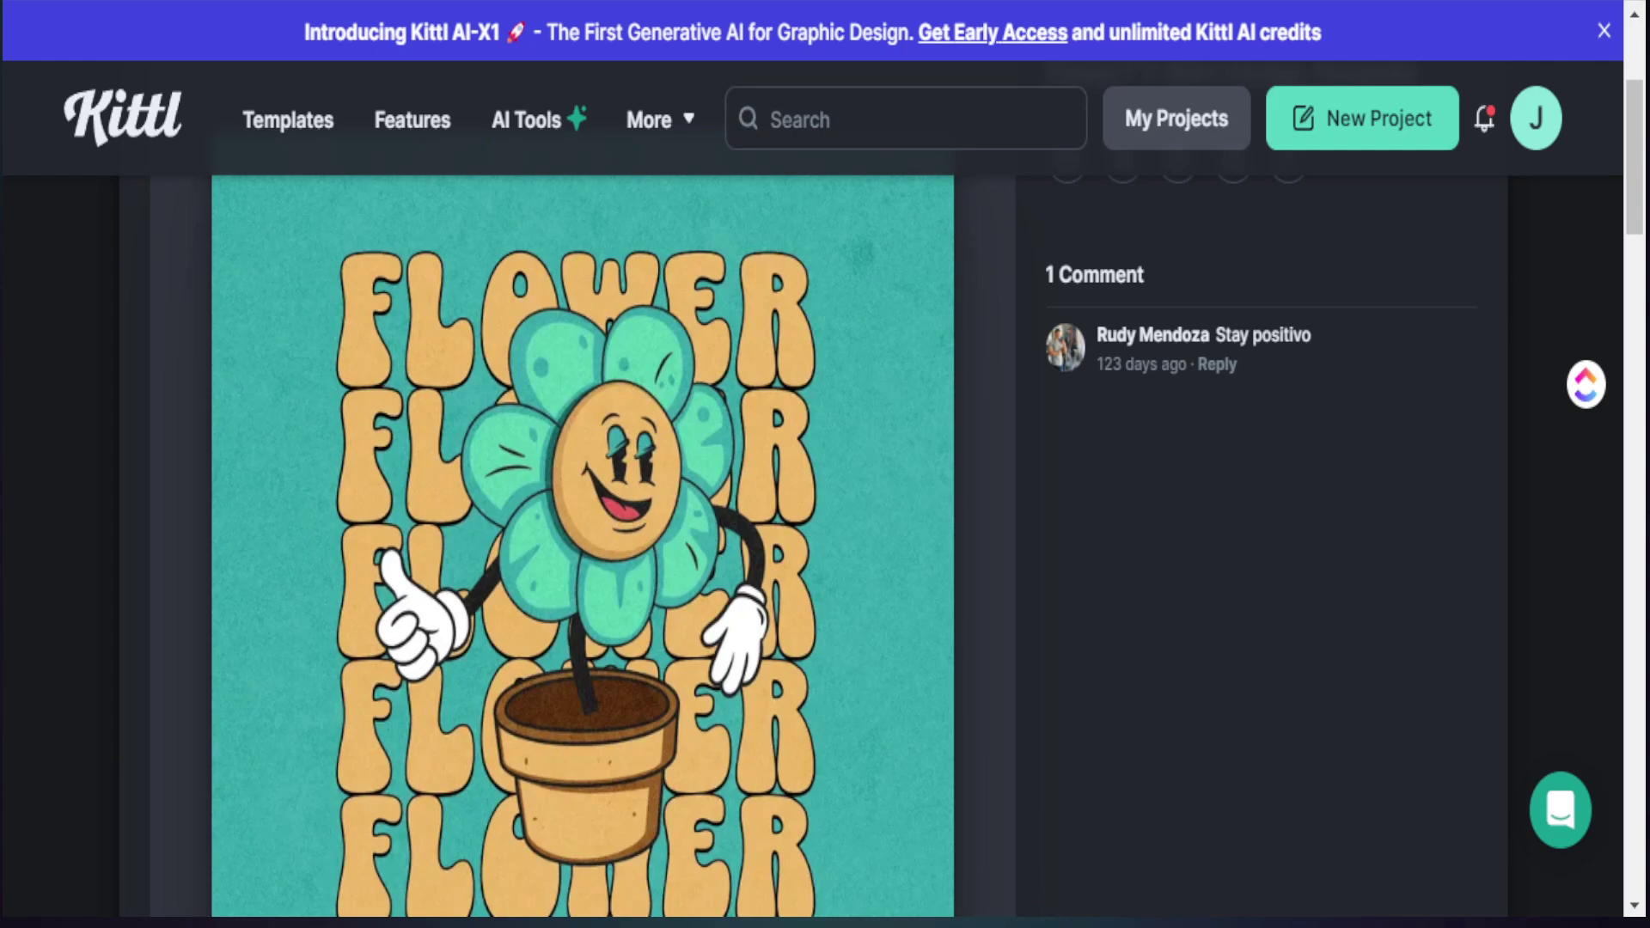
{"action": "mouse_move", "coordinate": [526, 119]}
{"action": "scroll", "coordinate": [785, 472], "scroll_direction": "up", "scroll_amount": 3}
{"action": "left_click", "coordinate": [275, 319]}
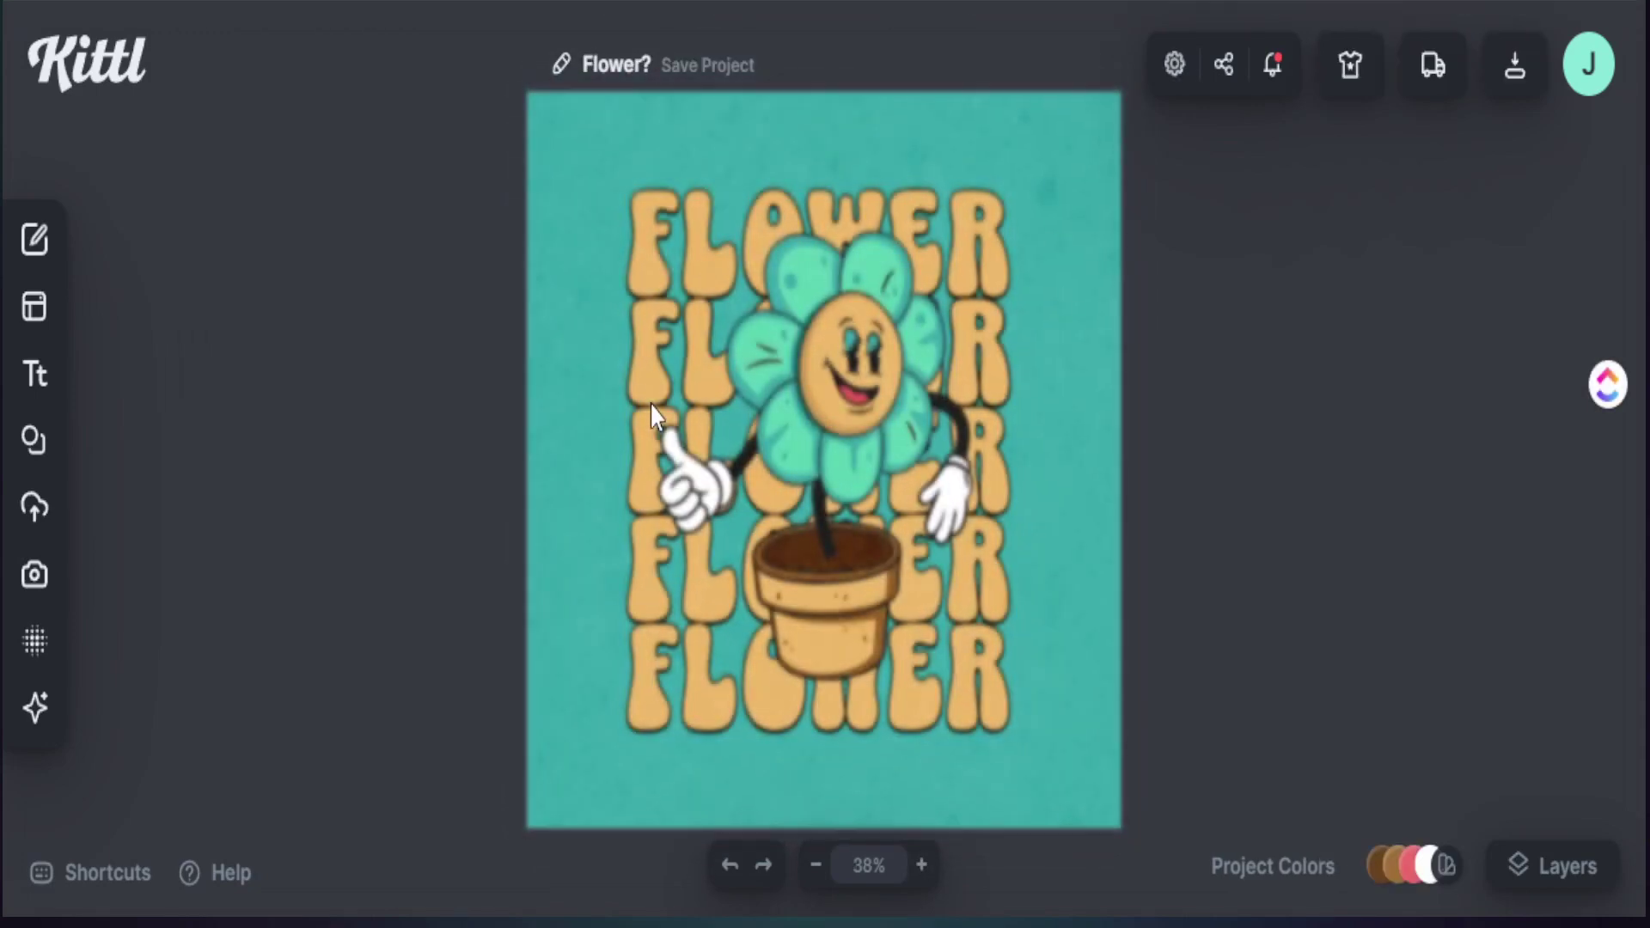
Step: Delete the potted flower character from the design
{"action": "left_click", "coordinate": [827, 348]}
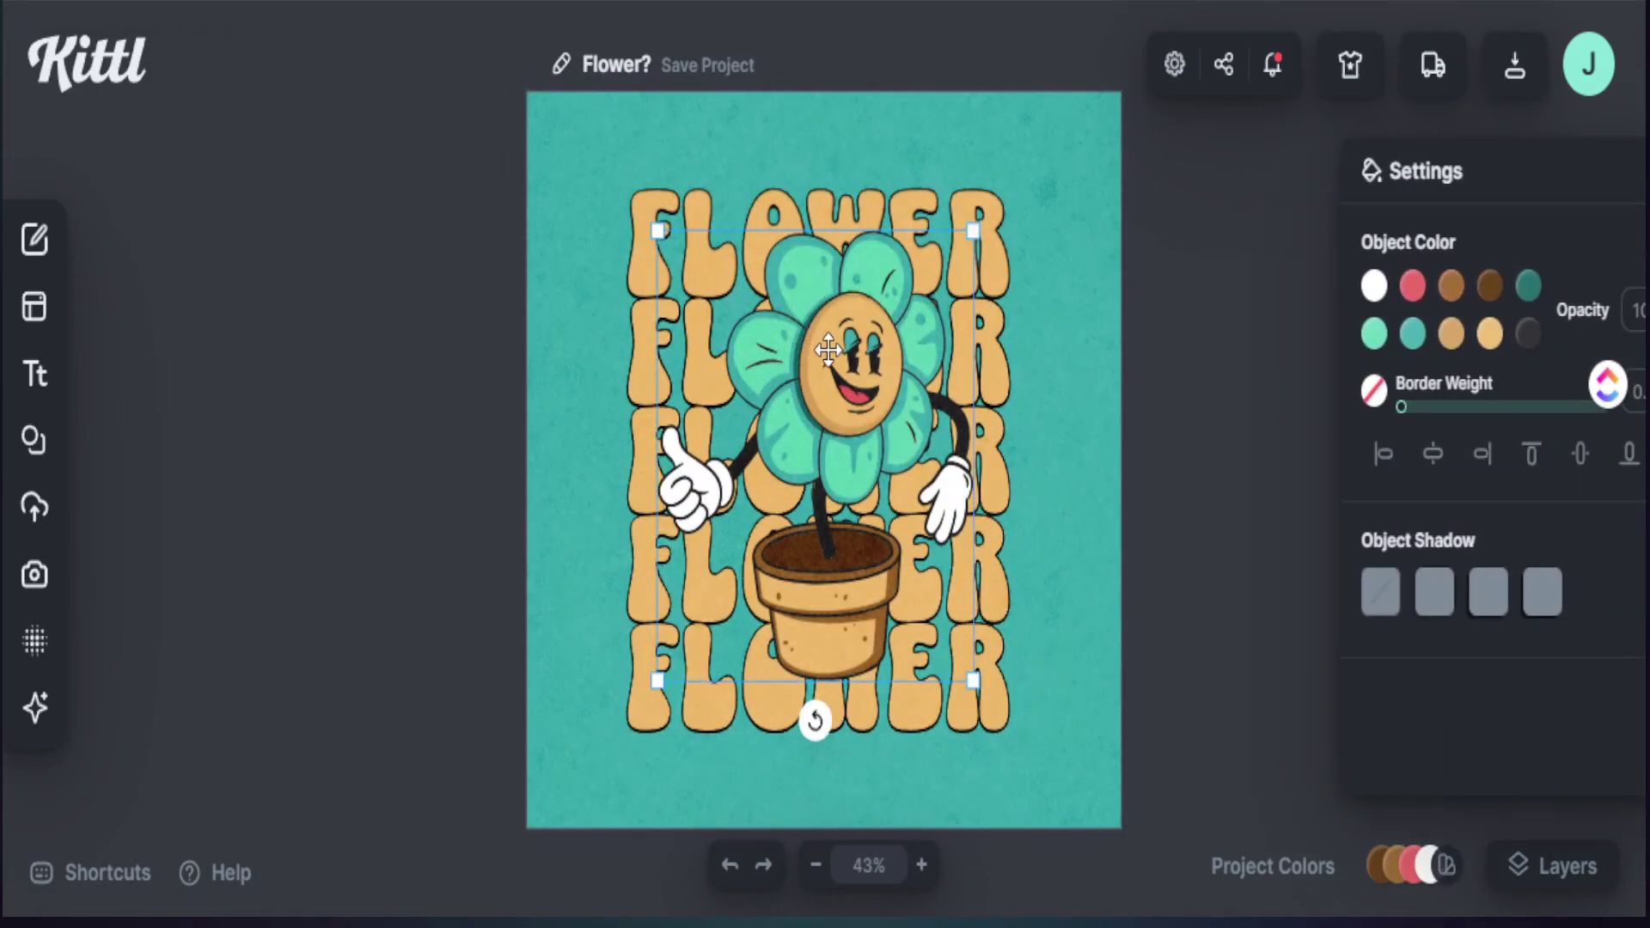
{"action": "key", "text": "Delete"}
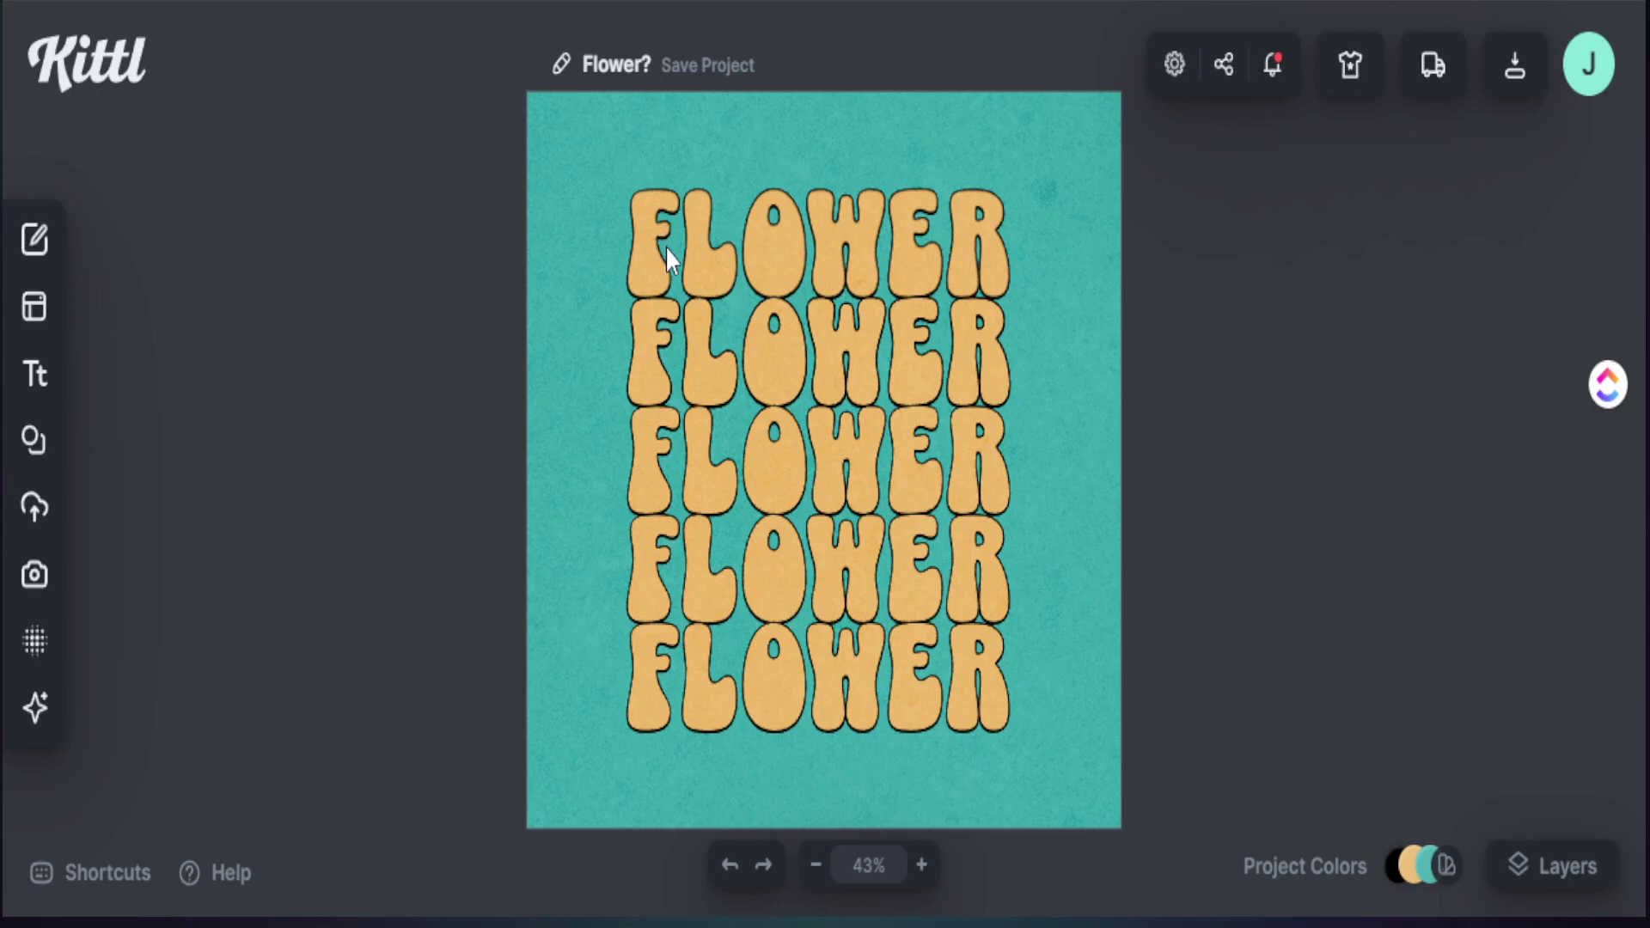
Step: Replace the text of all five stacked FLOWER lines with "NURSE" and deselect the text
{"action": "double_click", "coordinate": [666, 243]}
{"action": "type", "text": "NURSE"}
{"action": "double_click", "coordinate": [651, 352]}
{"action": "type", "text": "NURSE"}
{"action": "double_click", "coordinate": [638, 463]}
{"action": "type", "text": "NURSE"}
{"action": "double_click", "coordinate": [638, 569]}
{"action": "type", "text": "NURSE"}
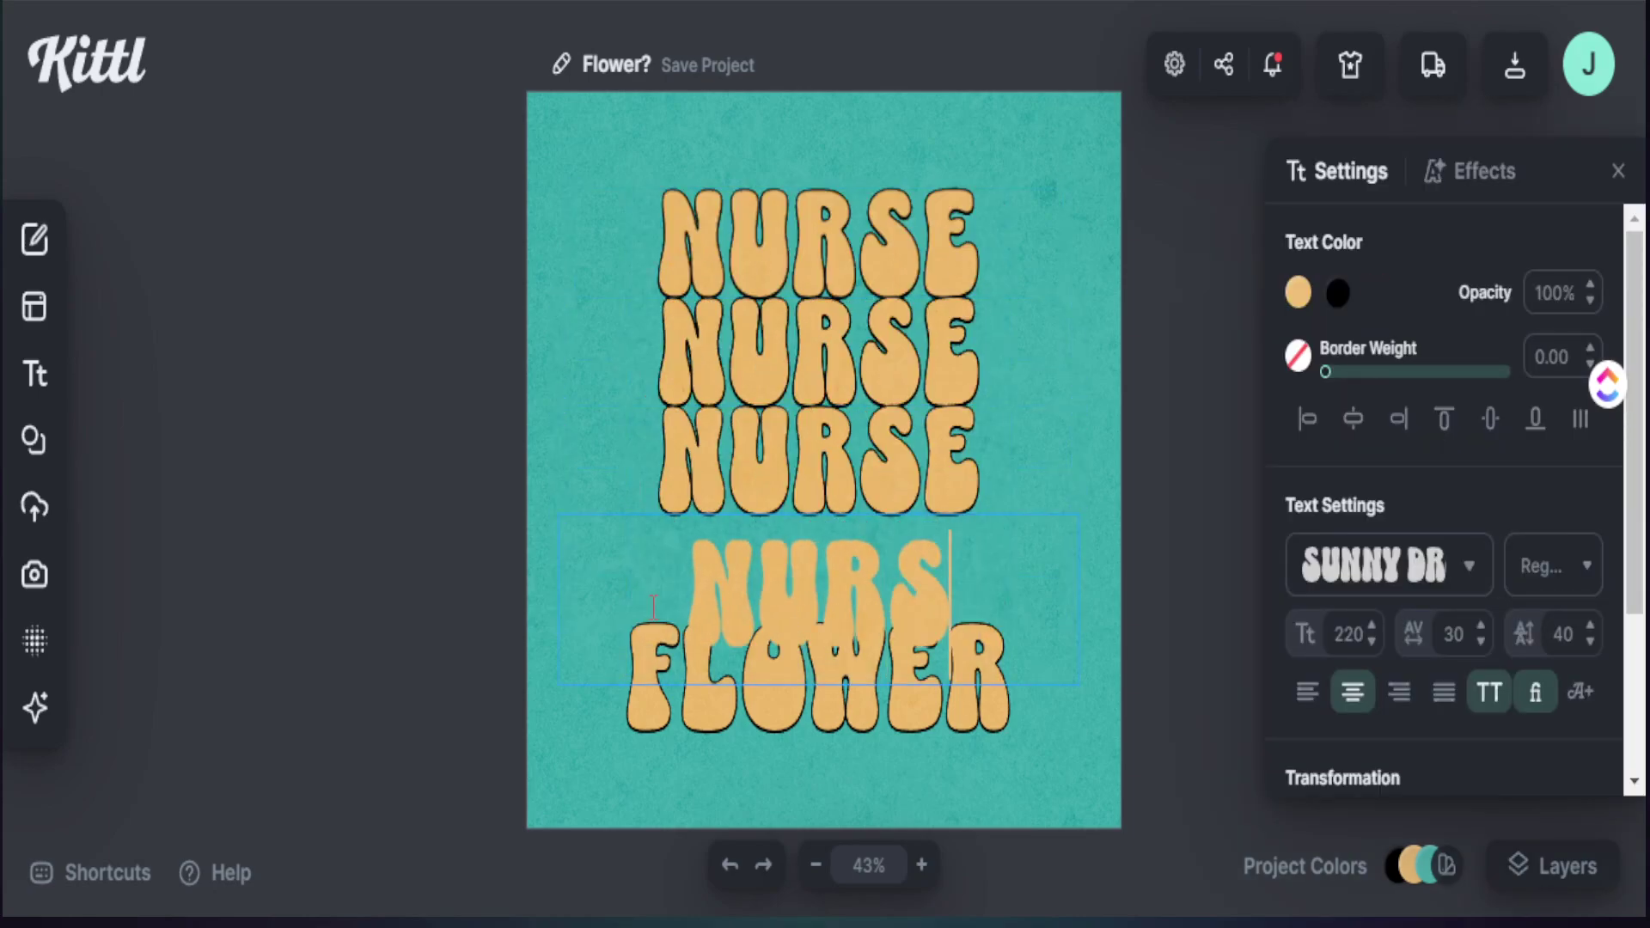
{"action": "double_click", "coordinate": [637, 679]}
{"action": "type", "text": "NURSE"}
{"action": "key", "text": "Escape"}
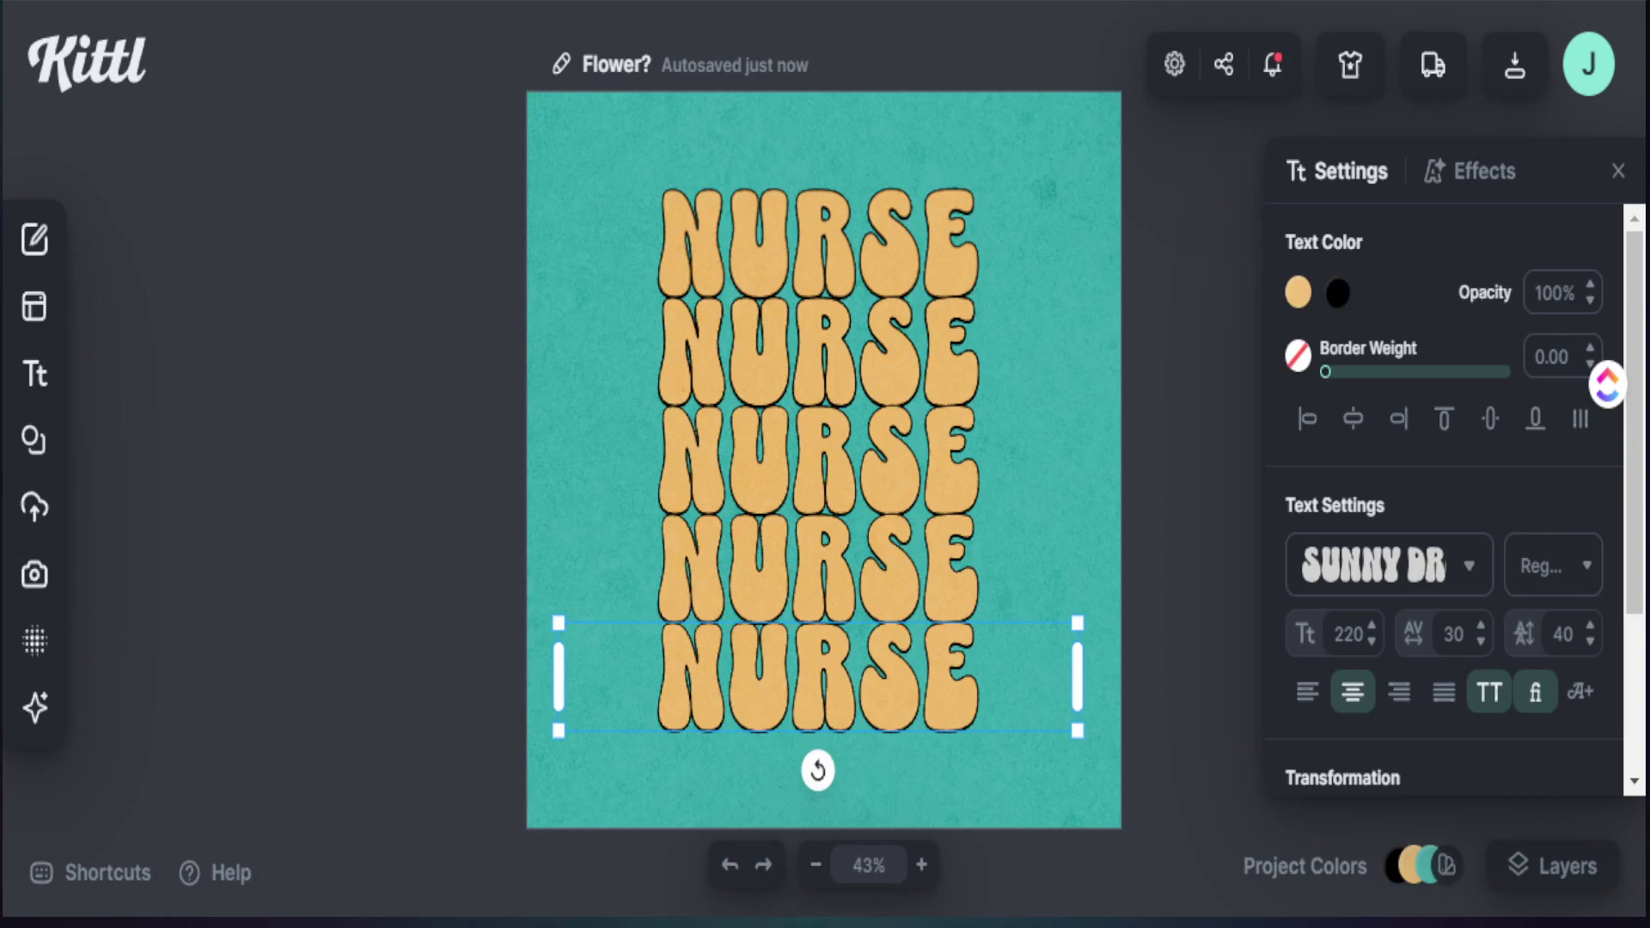
{"action": "key", "text": "Escape"}
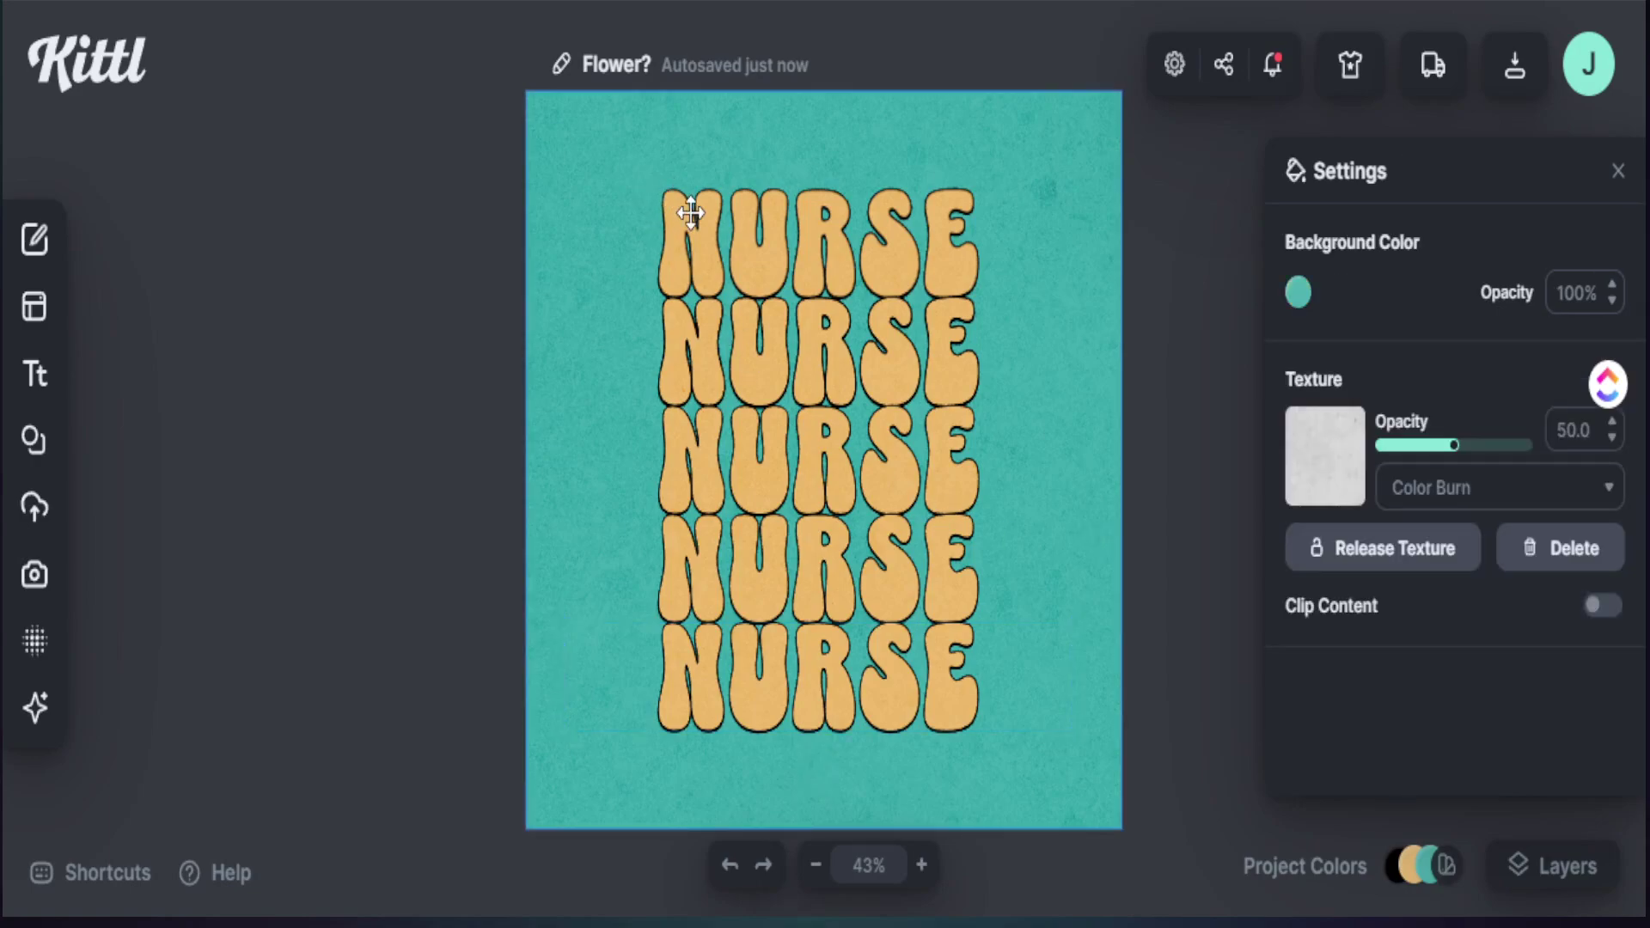
Step: Change the main text colour of the top NURSE line to the brown 957544
{"action": "left_click", "coordinate": [745, 251]}
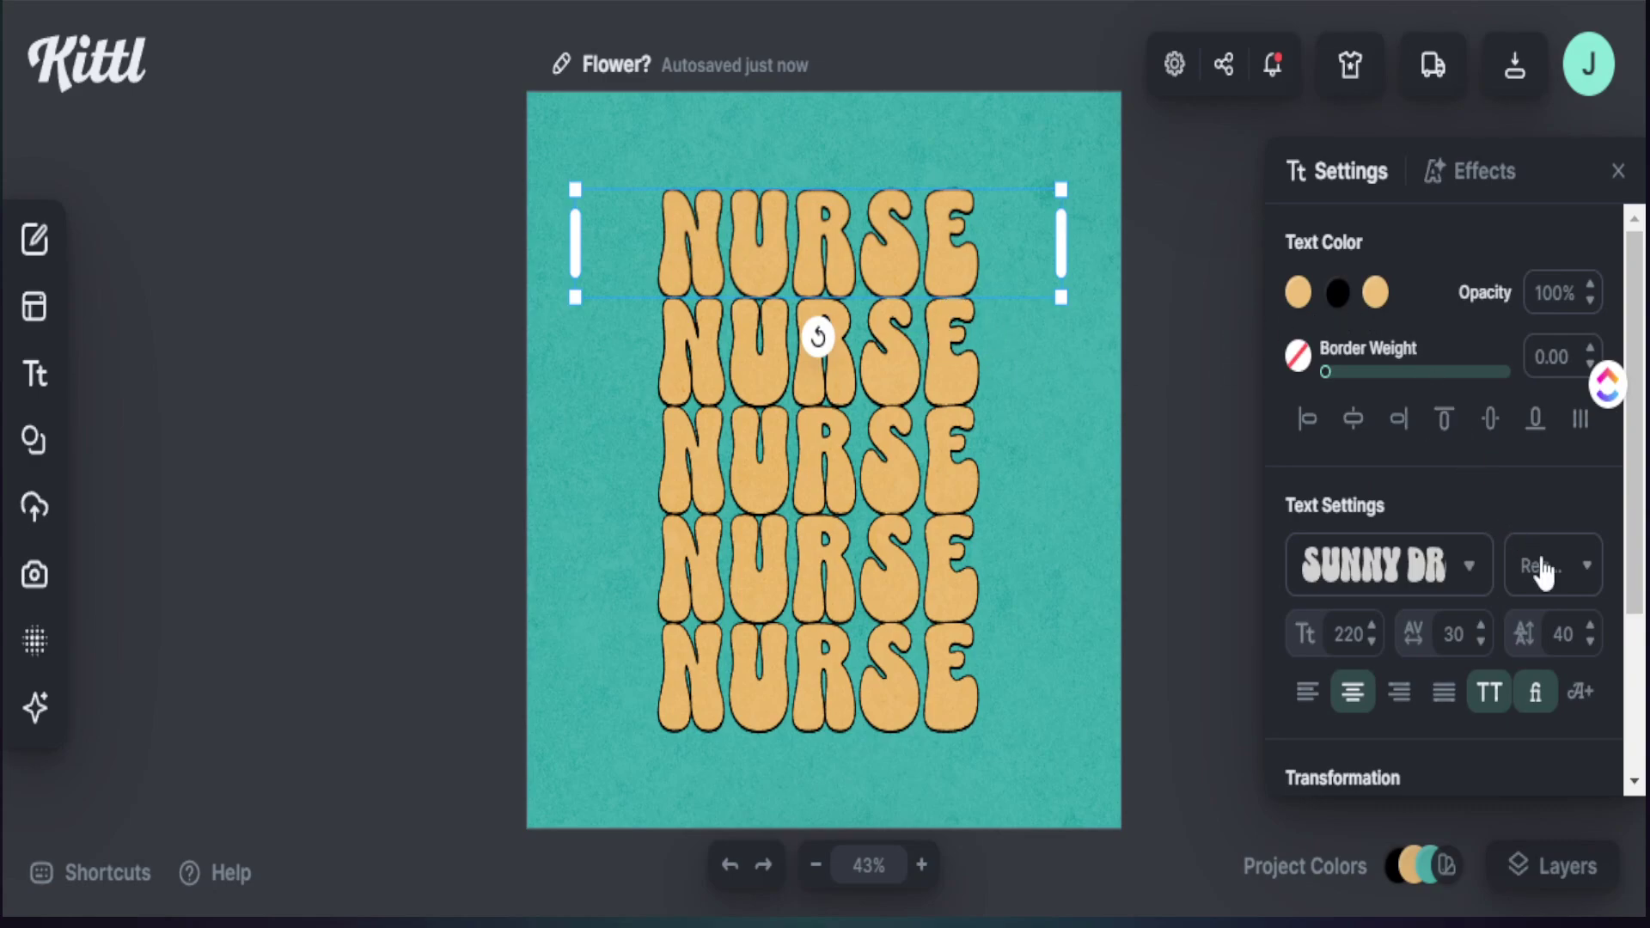
{"action": "left_click", "coordinate": [1298, 297]}
{"action": "left_click_drag", "start_coordinate": [1108, 344], "coordinate": [1165, 403]}
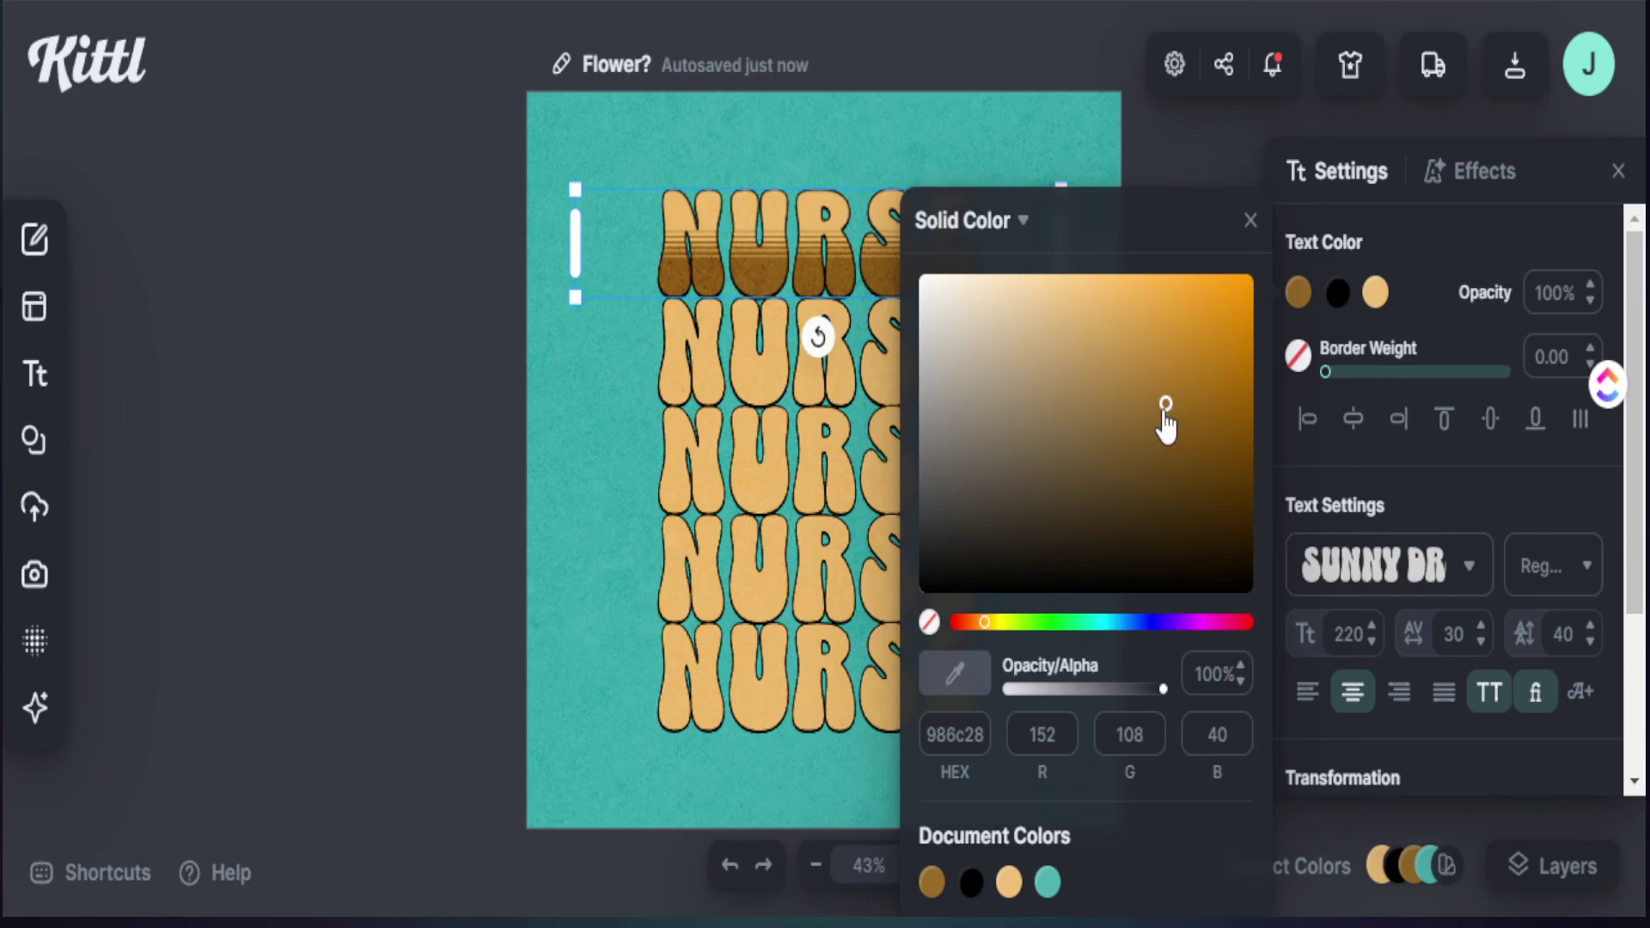
{"action": "mouse_move", "coordinate": [1167, 414]}
{"action": "left_mouse_down"}
{"action": "mouse_move", "coordinate": [980, 320]}
{"action": "mouse_move", "coordinate": [1019, 326]}
{"action": "mouse_move", "coordinate": [1100, 406]}
{"action": "left_mouse_up"}
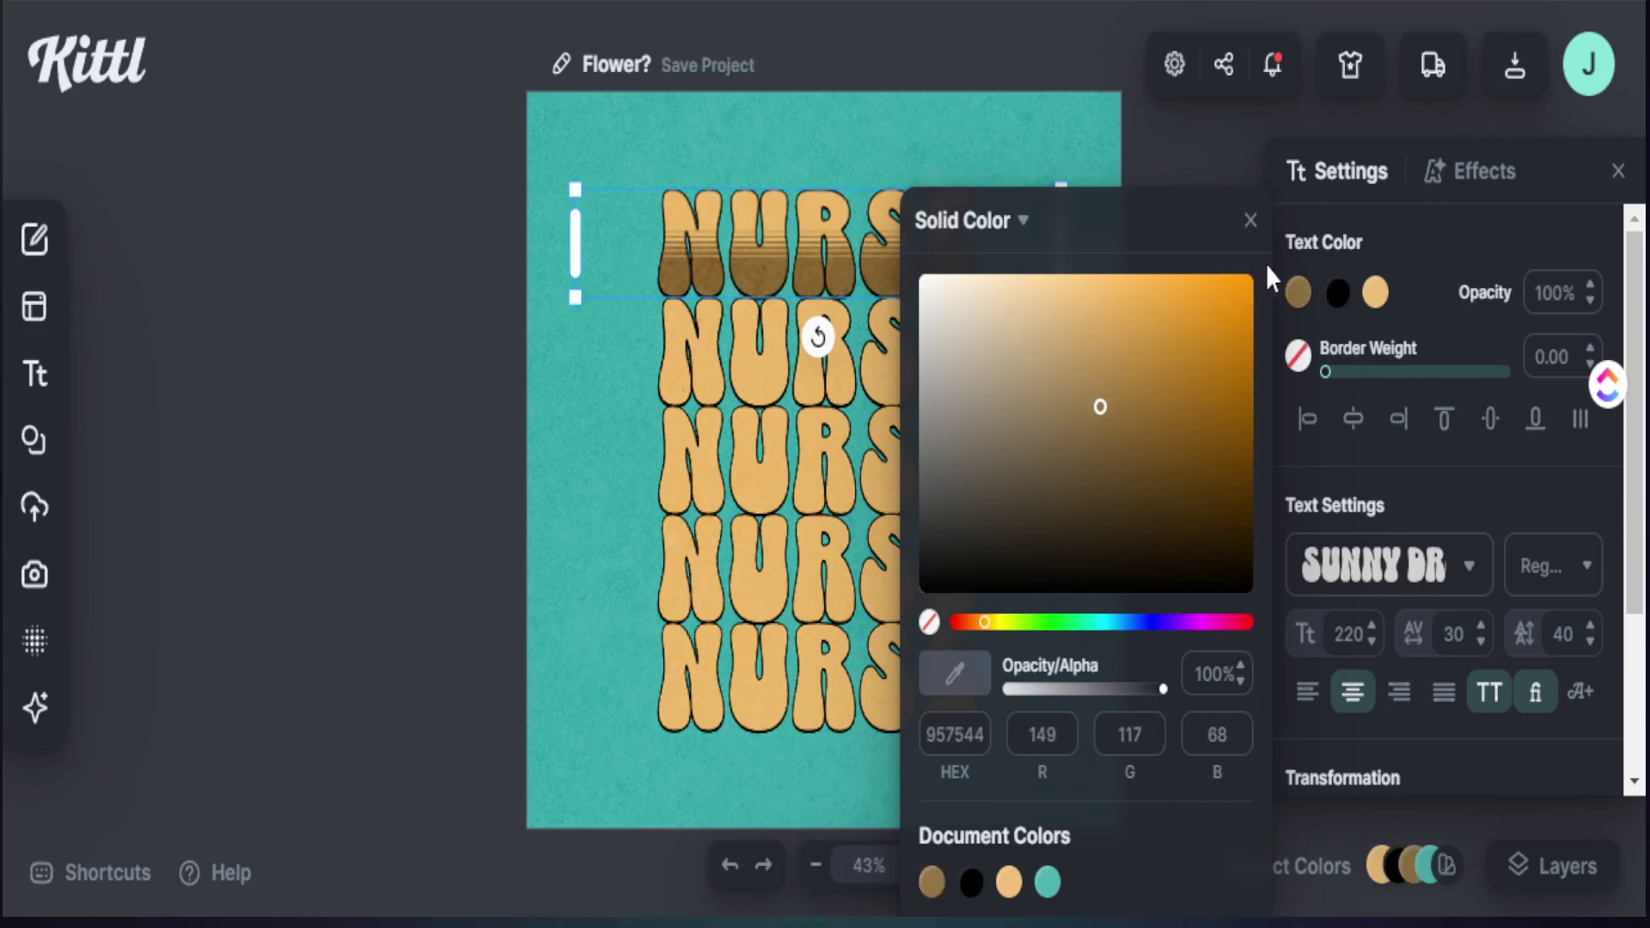
{"action": "left_click", "coordinate": [1469, 220]}
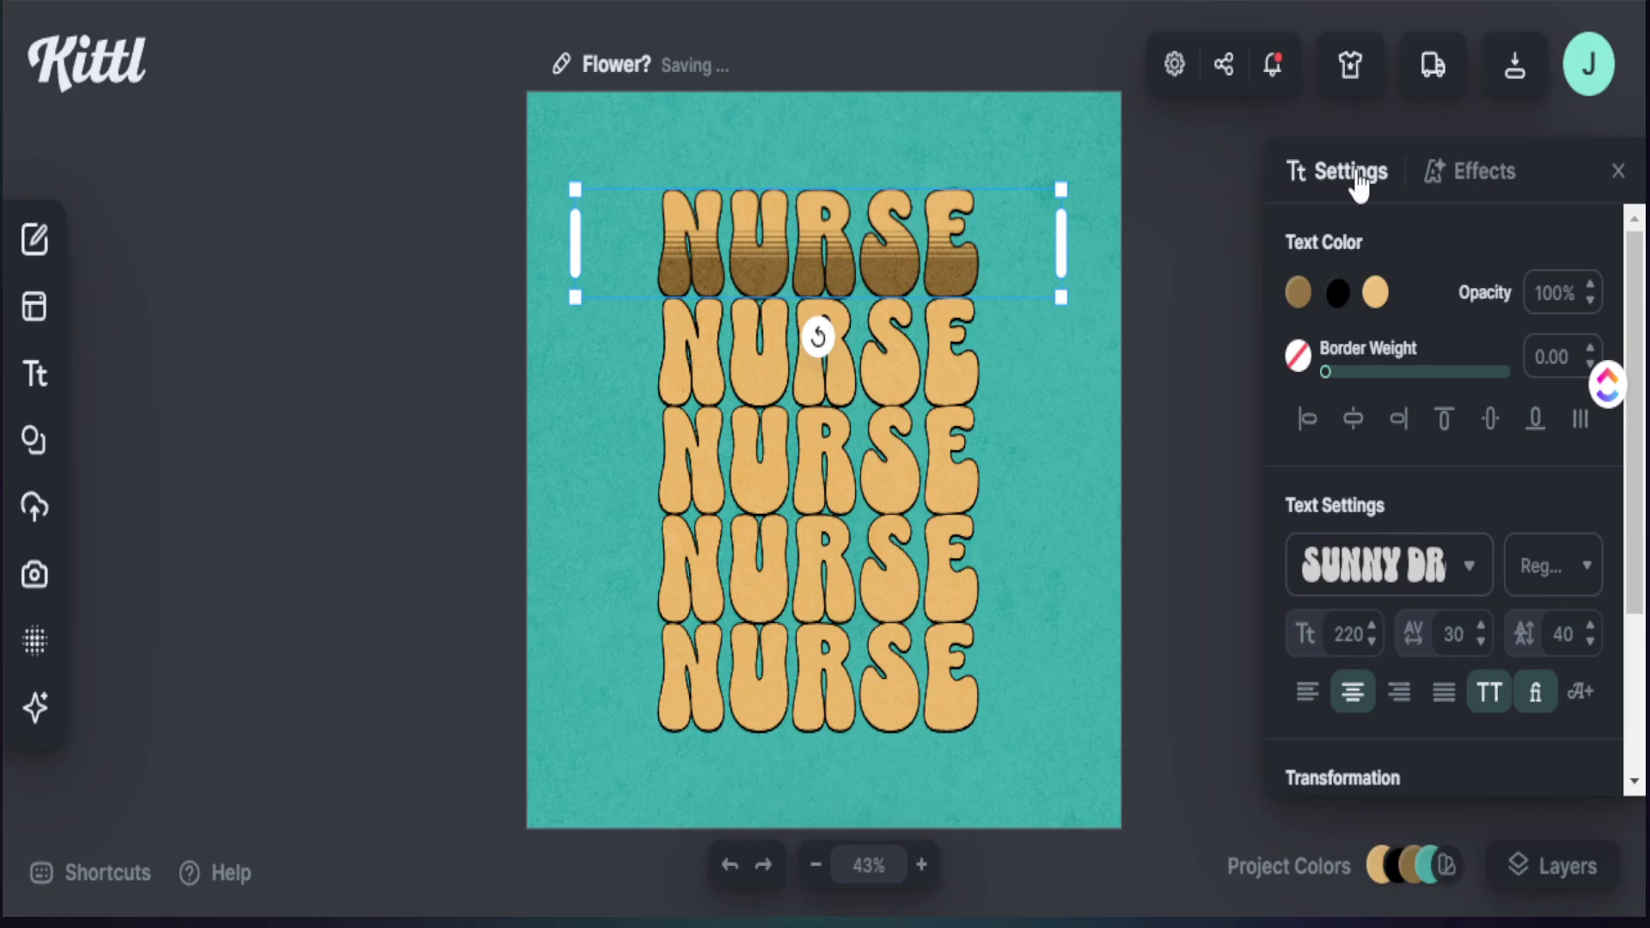
Step: Try the Detailed 3d Shadow on the top NURSE line and switch back to the Block Shadow
{"action": "left_click", "coordinate": [1491, 184]}
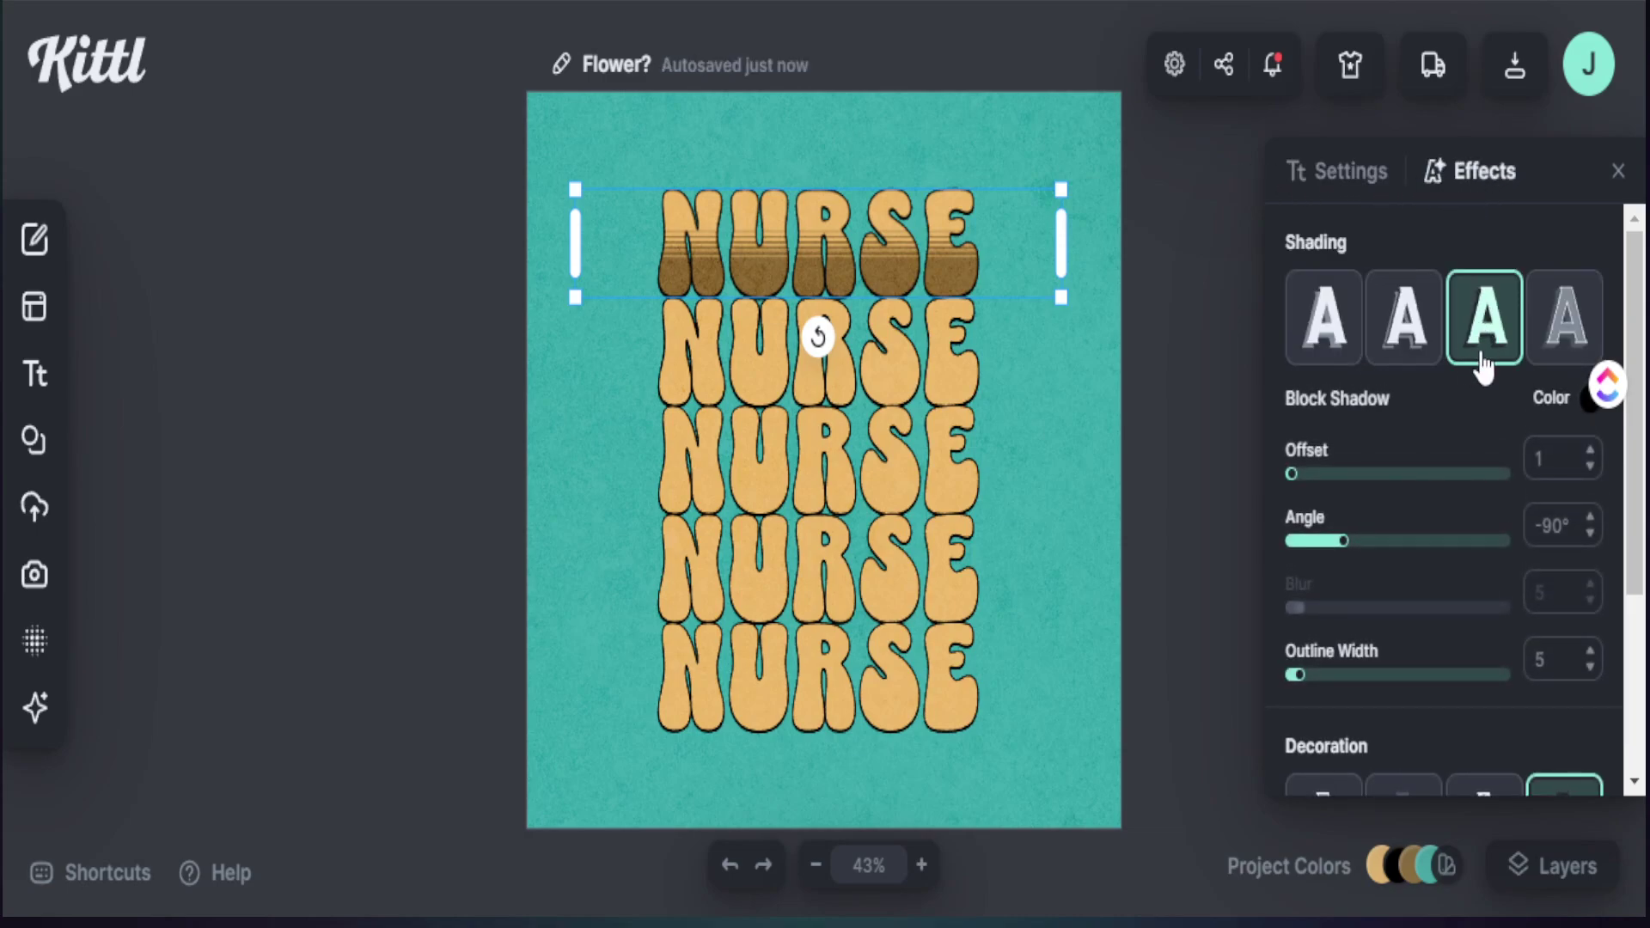
{"action": "left_click", "coordinate": [1557, 325]}
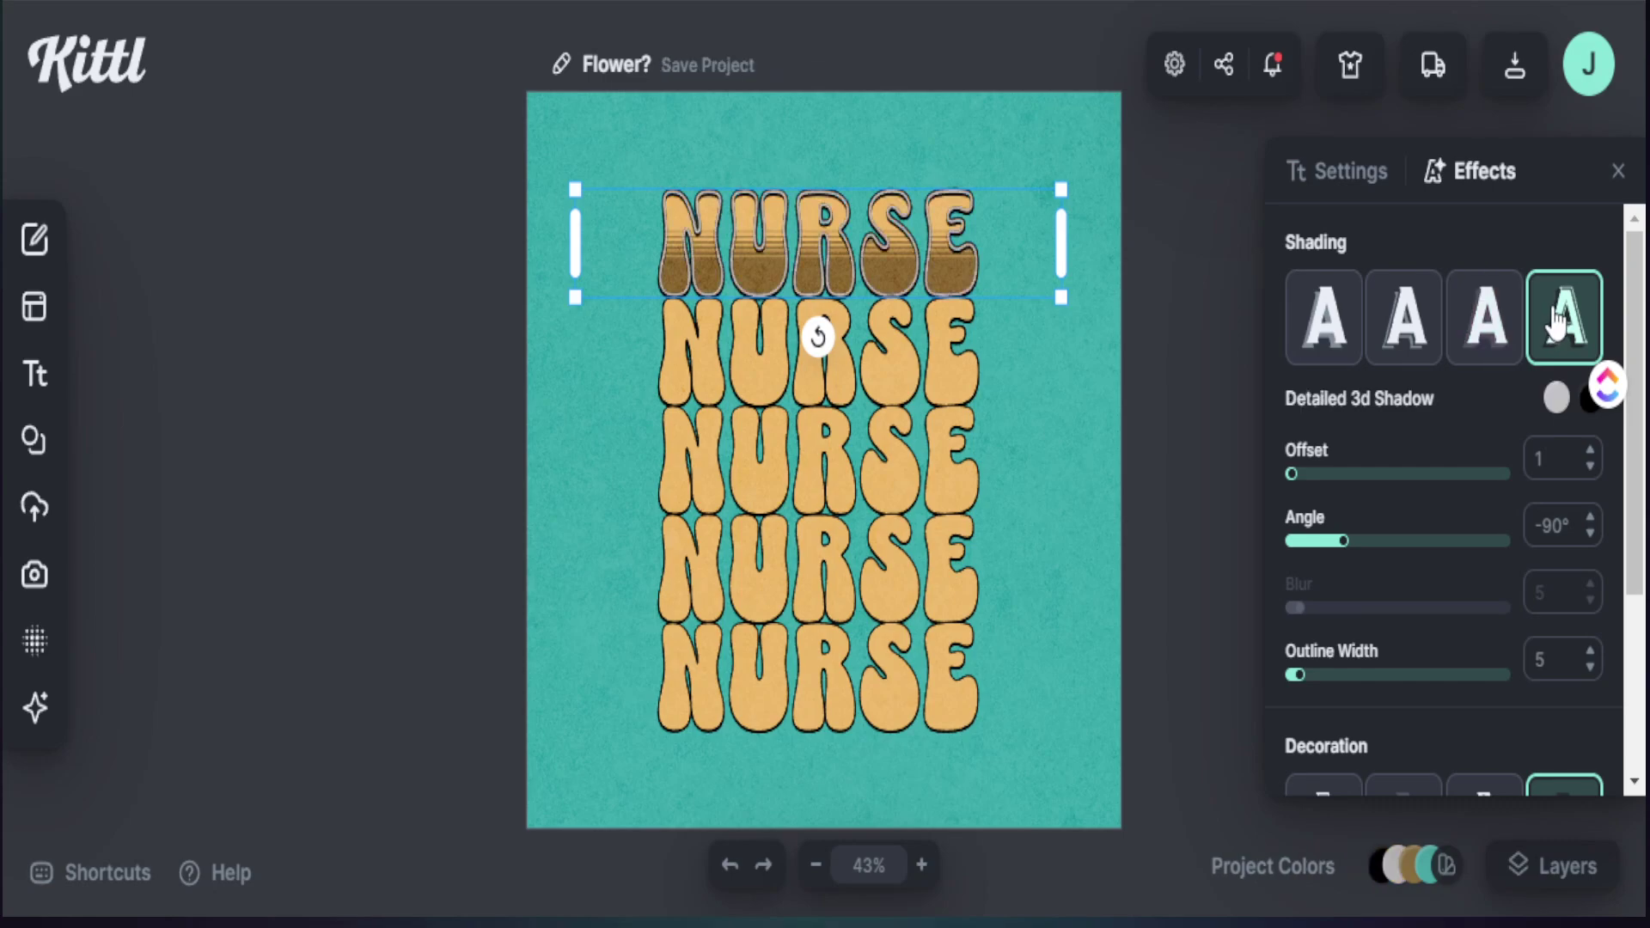
{"action": "left_click", "coordinate": [1407, 331]}
{"action": "left_click", "coordinate": [1465, 335]}
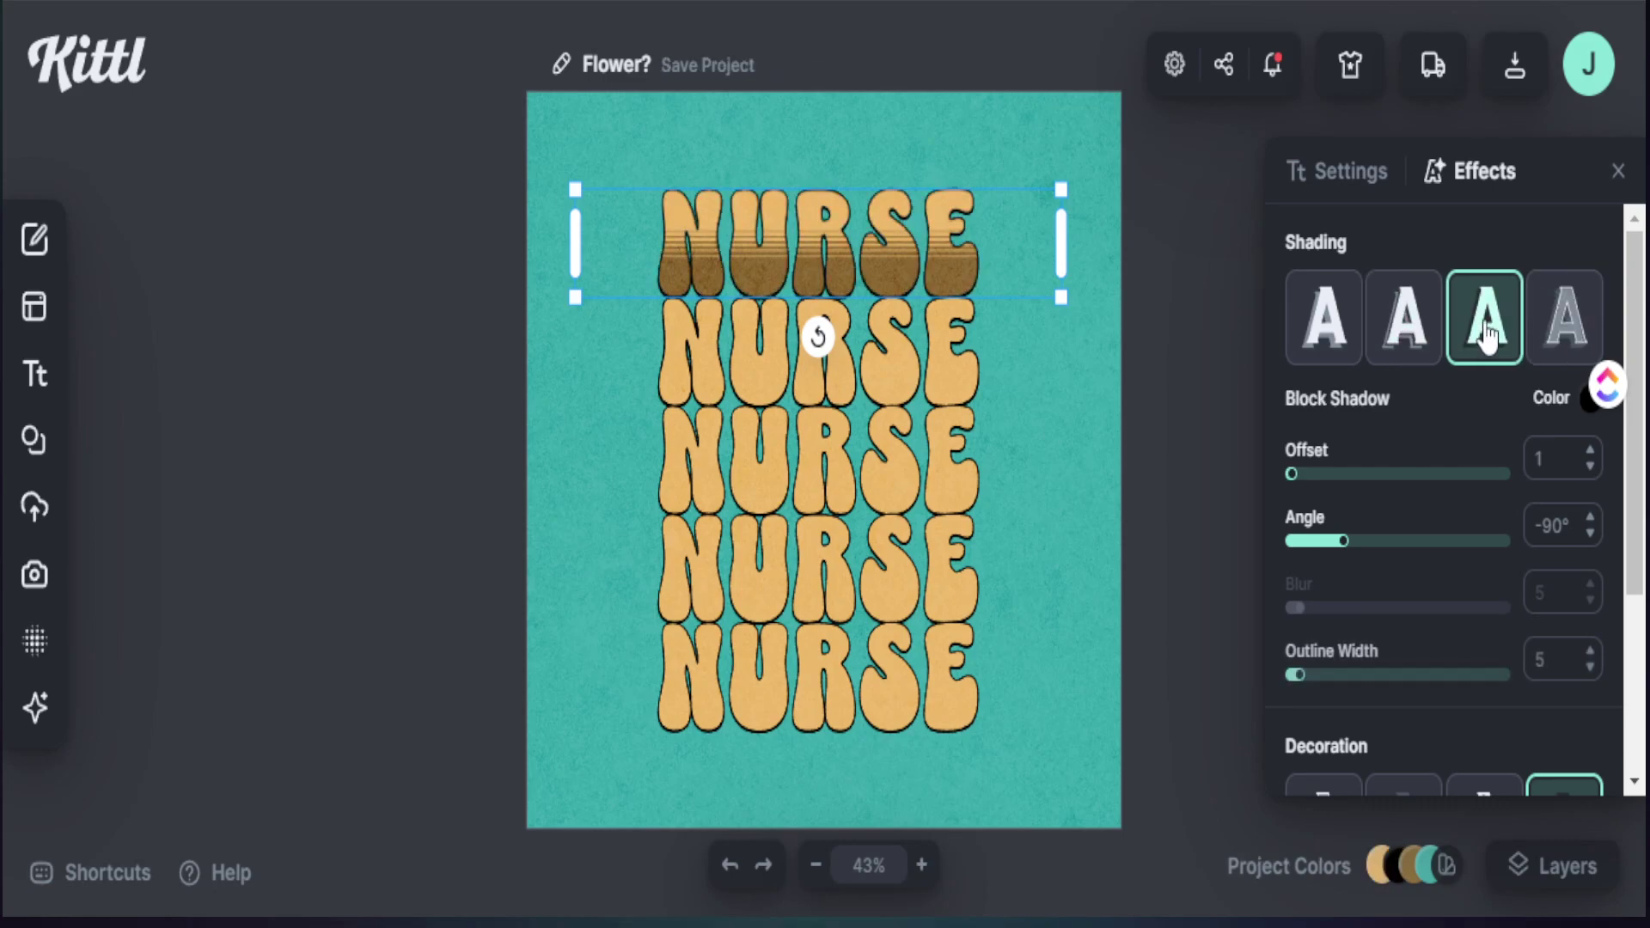
Step: Remove the Fading Color Cut decoration from the top NURSE line
{"action": "scroll", "coordinate": [1512, 507], "scroll_direction": "down", "scroll_amount": 2}
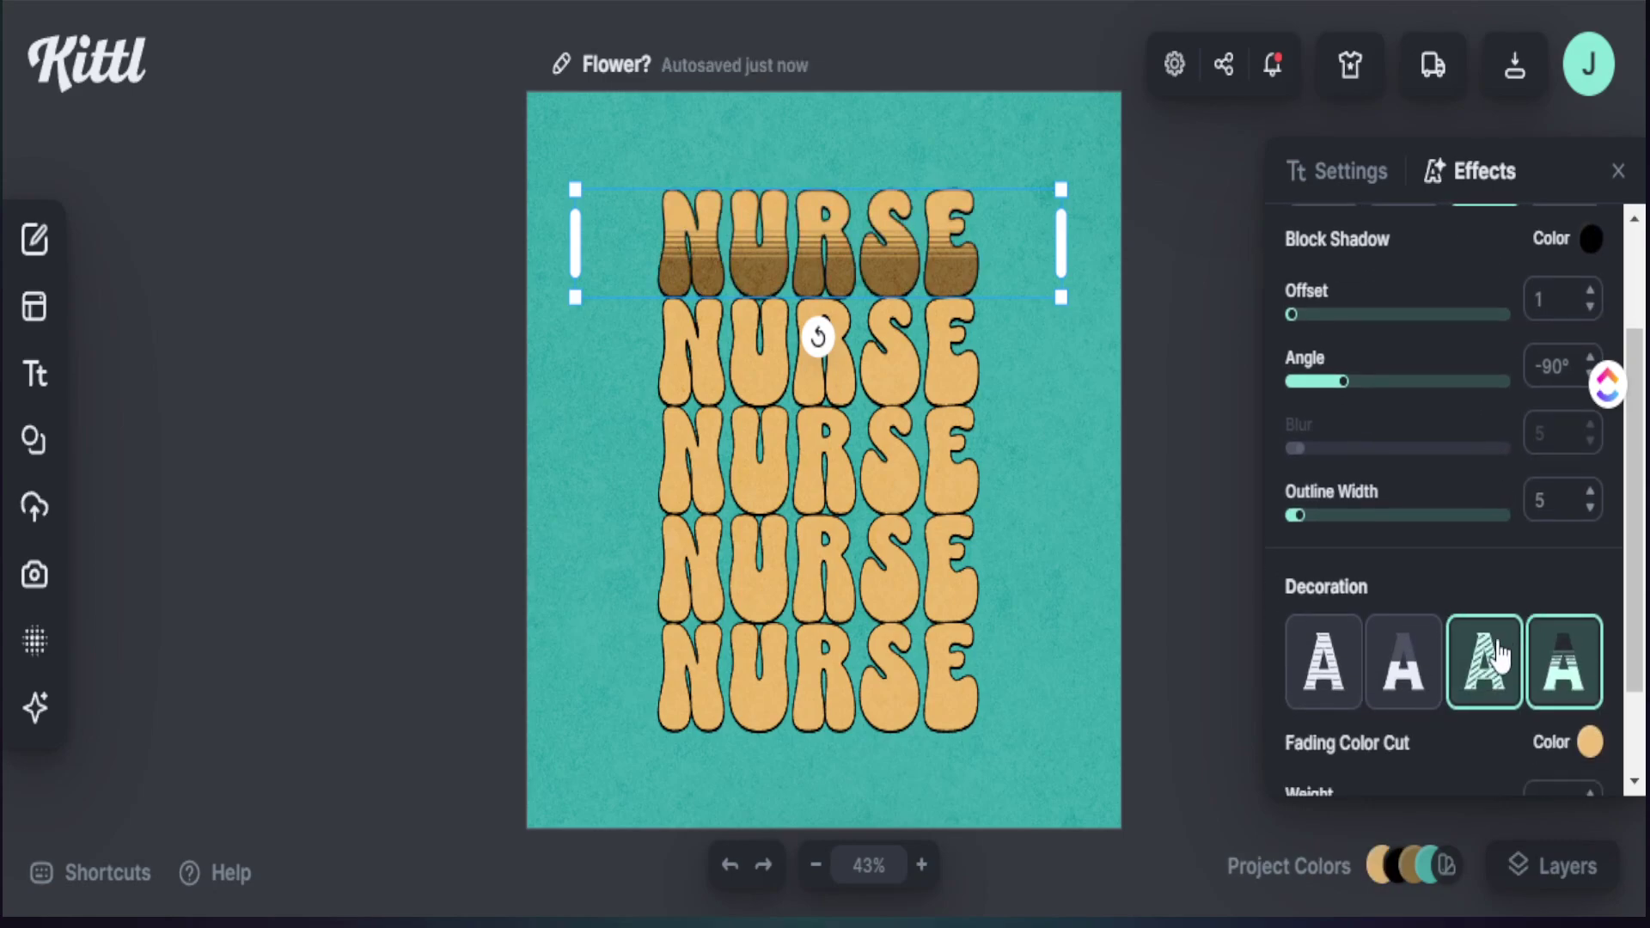
{"action": "left_click", "coordinate": [1560, 685]}
{"action": "scroll", "coordinate": [1512, 558], "scroll_direction": "up", "scroll_amount": 2}
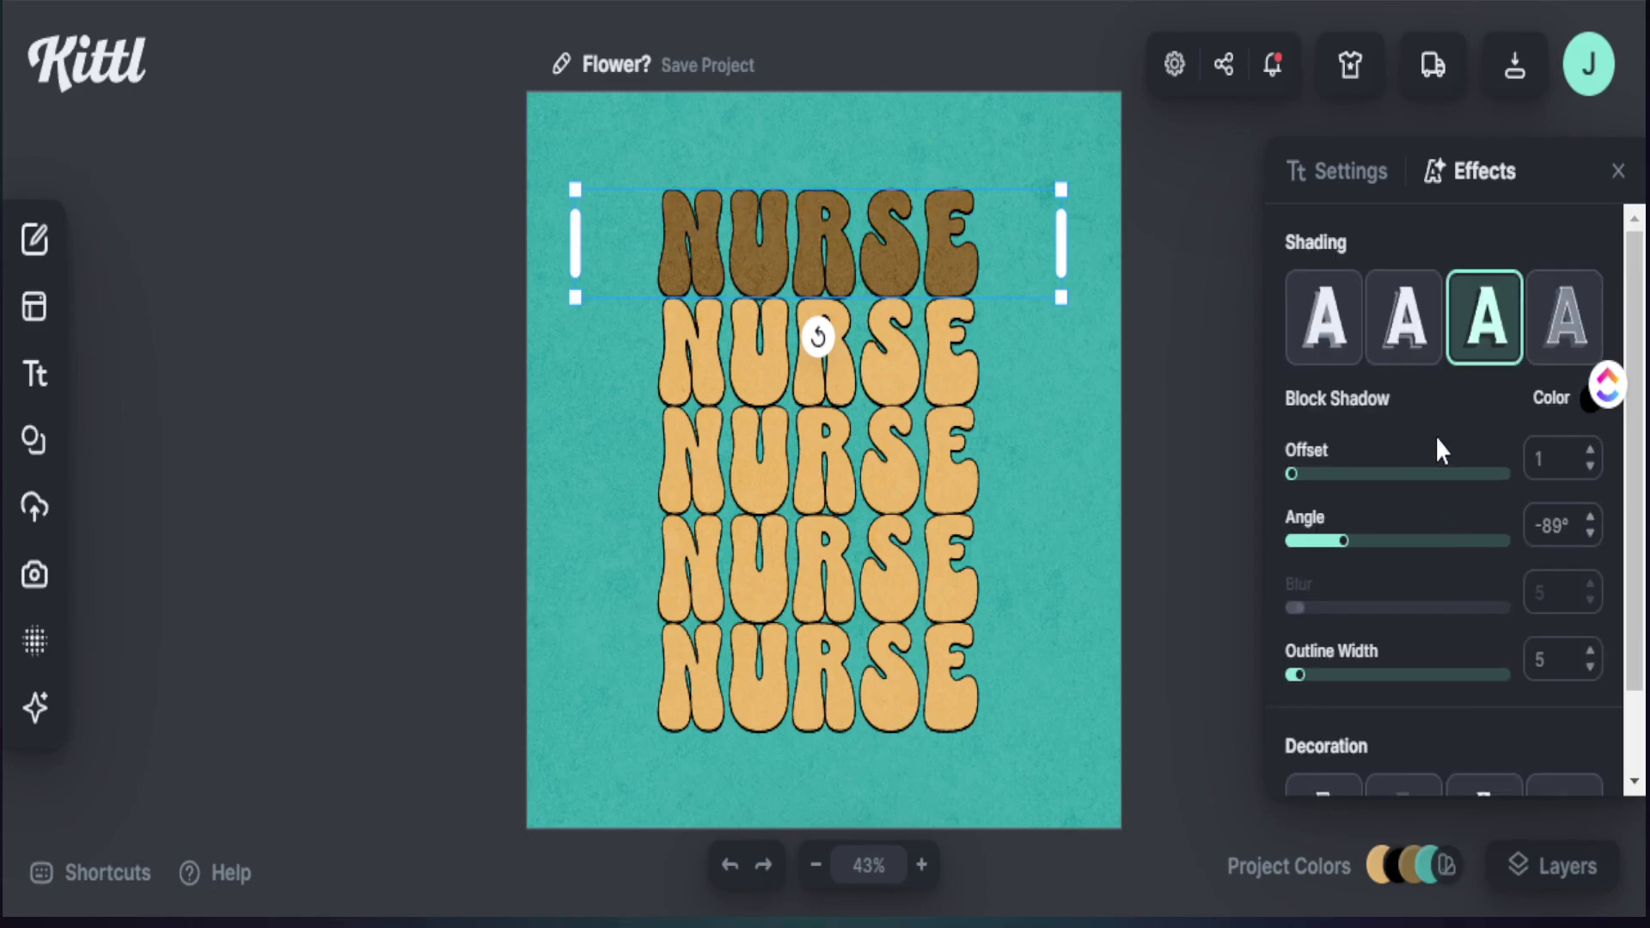
Step: Recolour the top NURSE line in the solid orange d68303
{"action": "left_click", "coordinate": [1327, 176]}
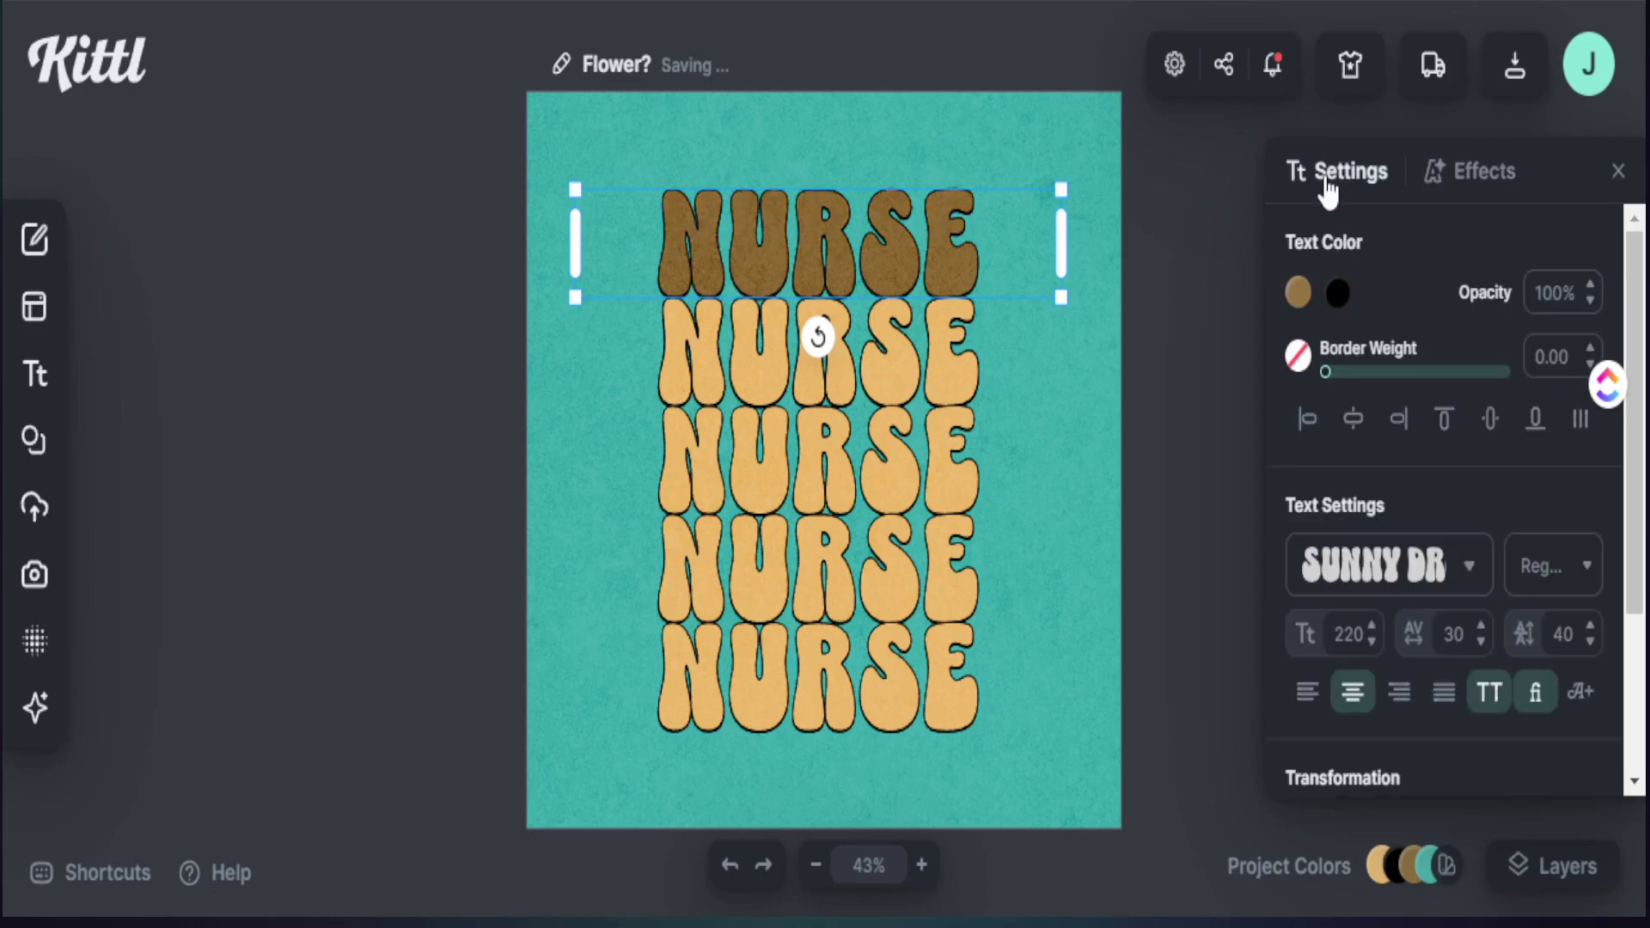
{"action": "left_click", "coordinate": [1298, 294]}
{"action": "mouse_move", "coordinate": [1106, 416]}
{"action": "left_mouse_down"}
{"action": "mouse_move", "coordinate": [1237, 336]}
{"action": "mouse_move", "coordinate": [1233, 490]}
{"action": "mouse_move", "coordinate": [1255, 324]}
{"action": "mouse_move", "coordinate": [1255, 350]}
{"action": "left_mouse_up"}
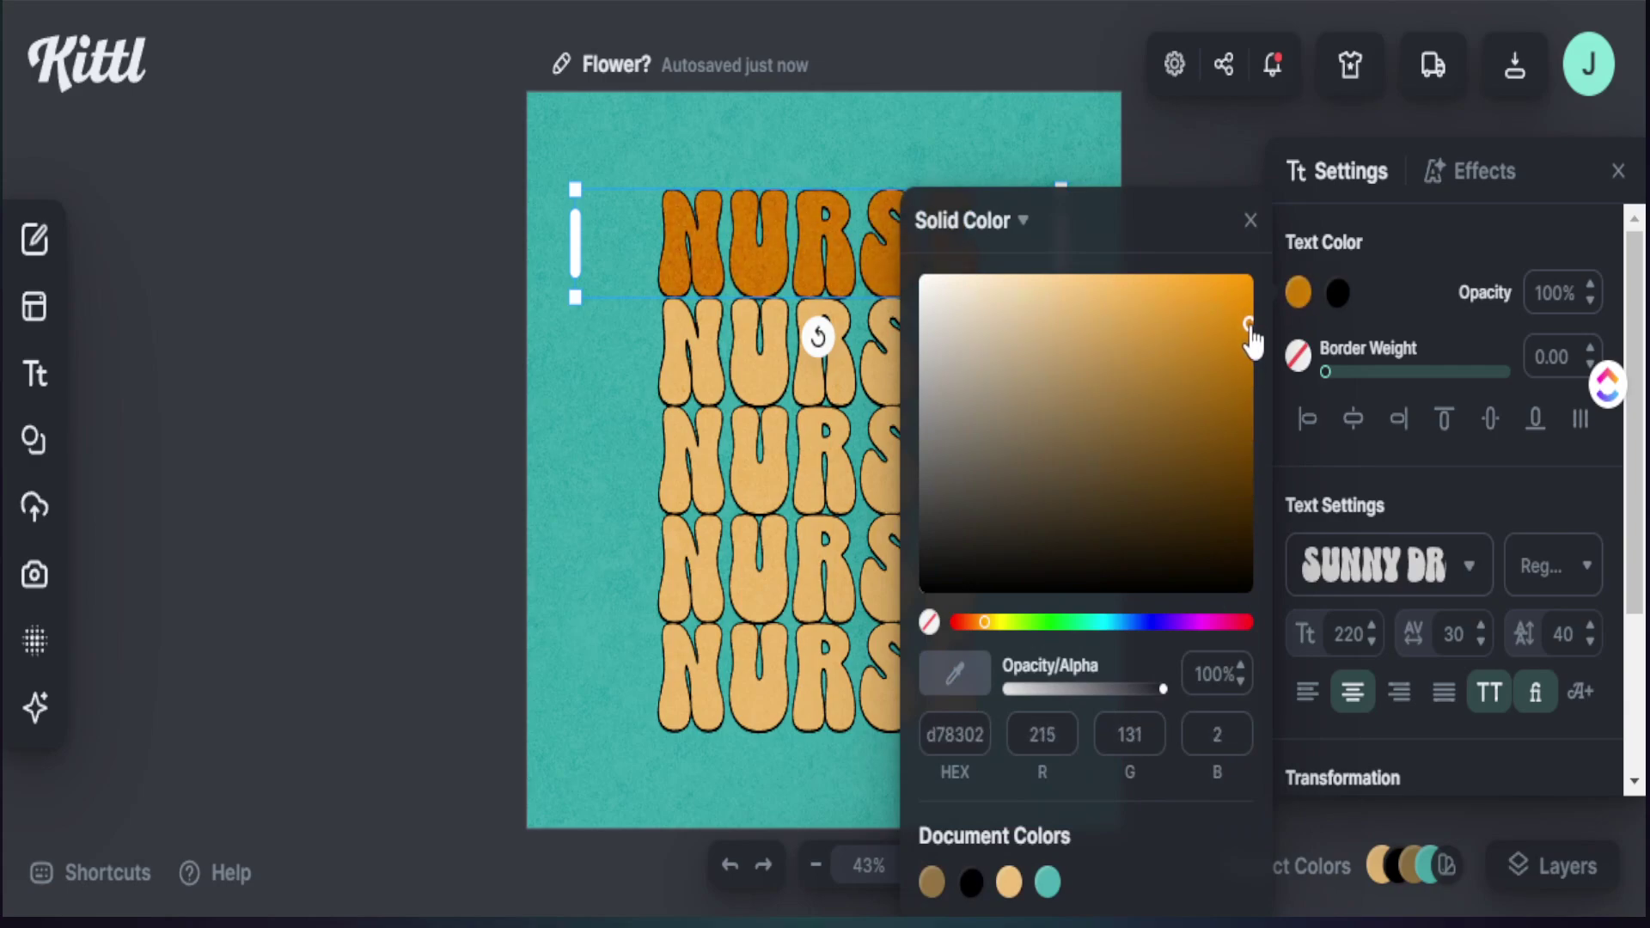
Step: Select the artboard background and reduce its texture opacity to 0
{"action": "left_click", "coordinate": [1064, 172]}
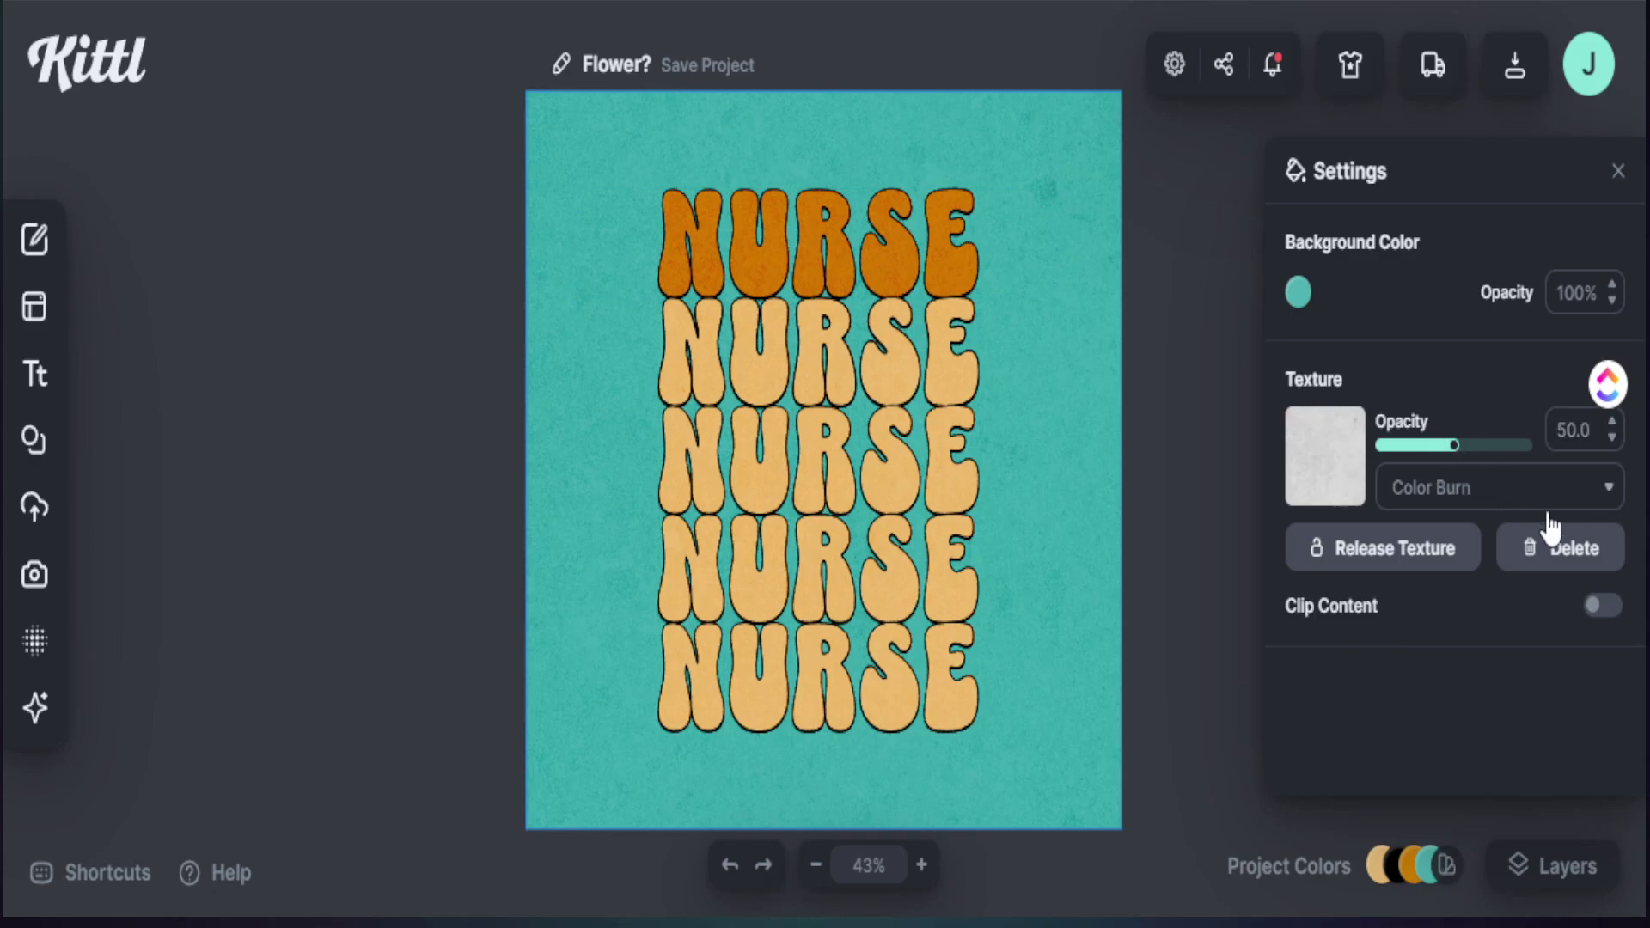
{"action": "left_click_drag", "start_coordinate": [1459, 448], "coordinate": [1296, 460]}
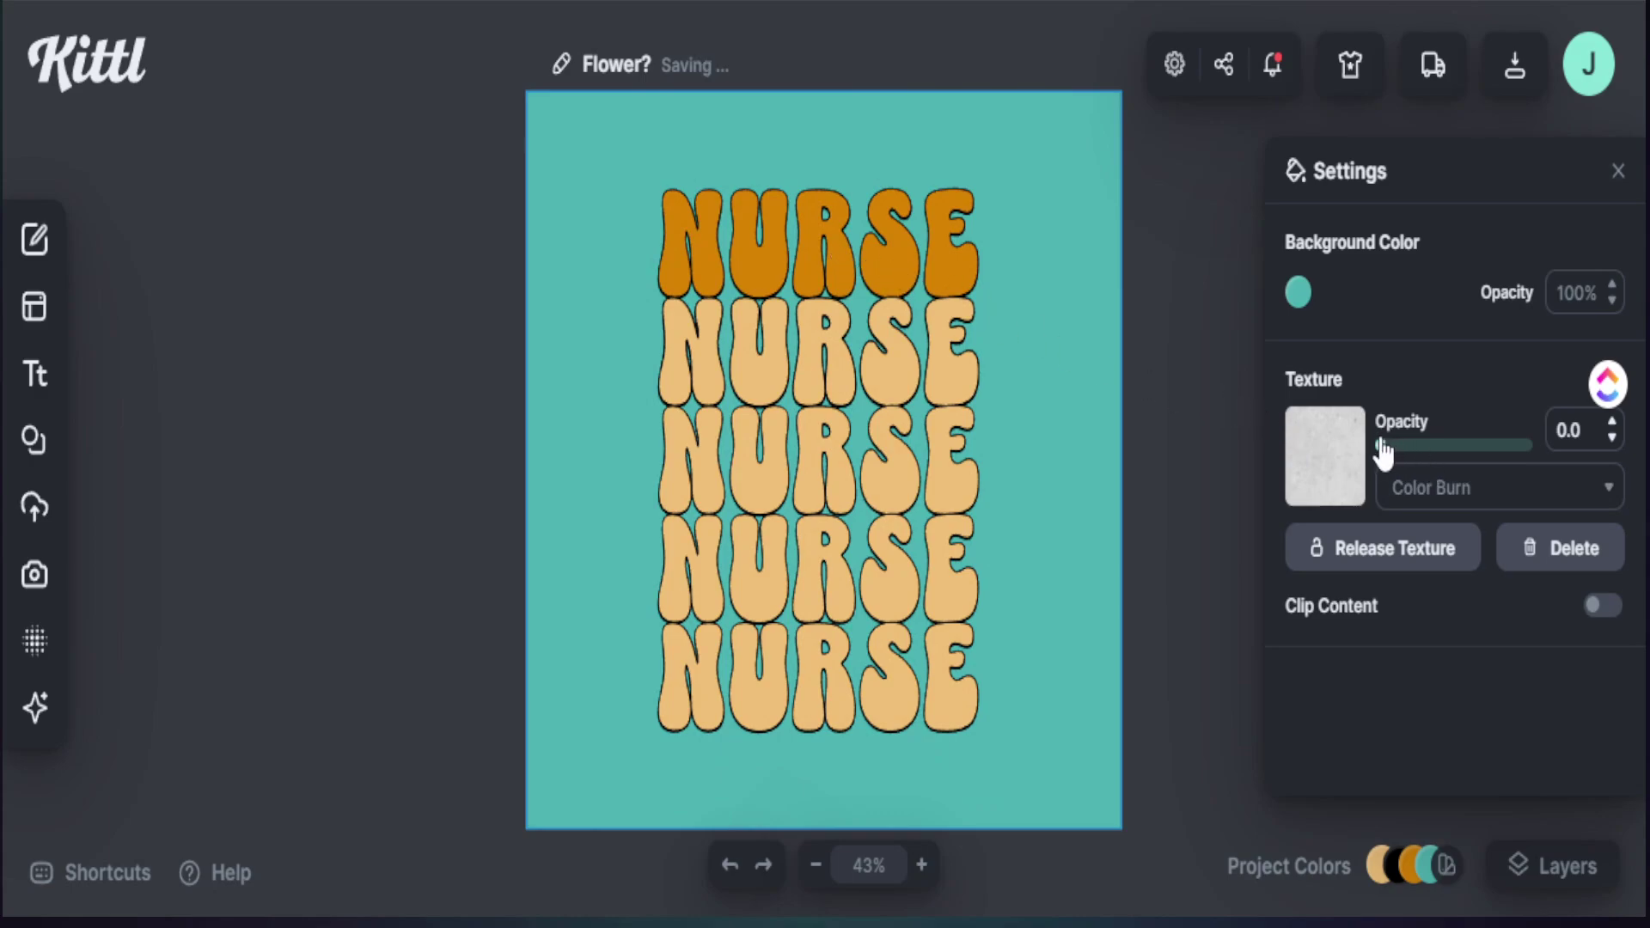
{"action": "mouse_move", "coordinate": [1381, 445]}
{"action": "left_mouse_down"}
{"action": "mouse_move", "coordinate": [1473, 447]}
{"action": "mouse_move", "coordinate": [1372, 442]}
{"action": "left_mouse_up"}
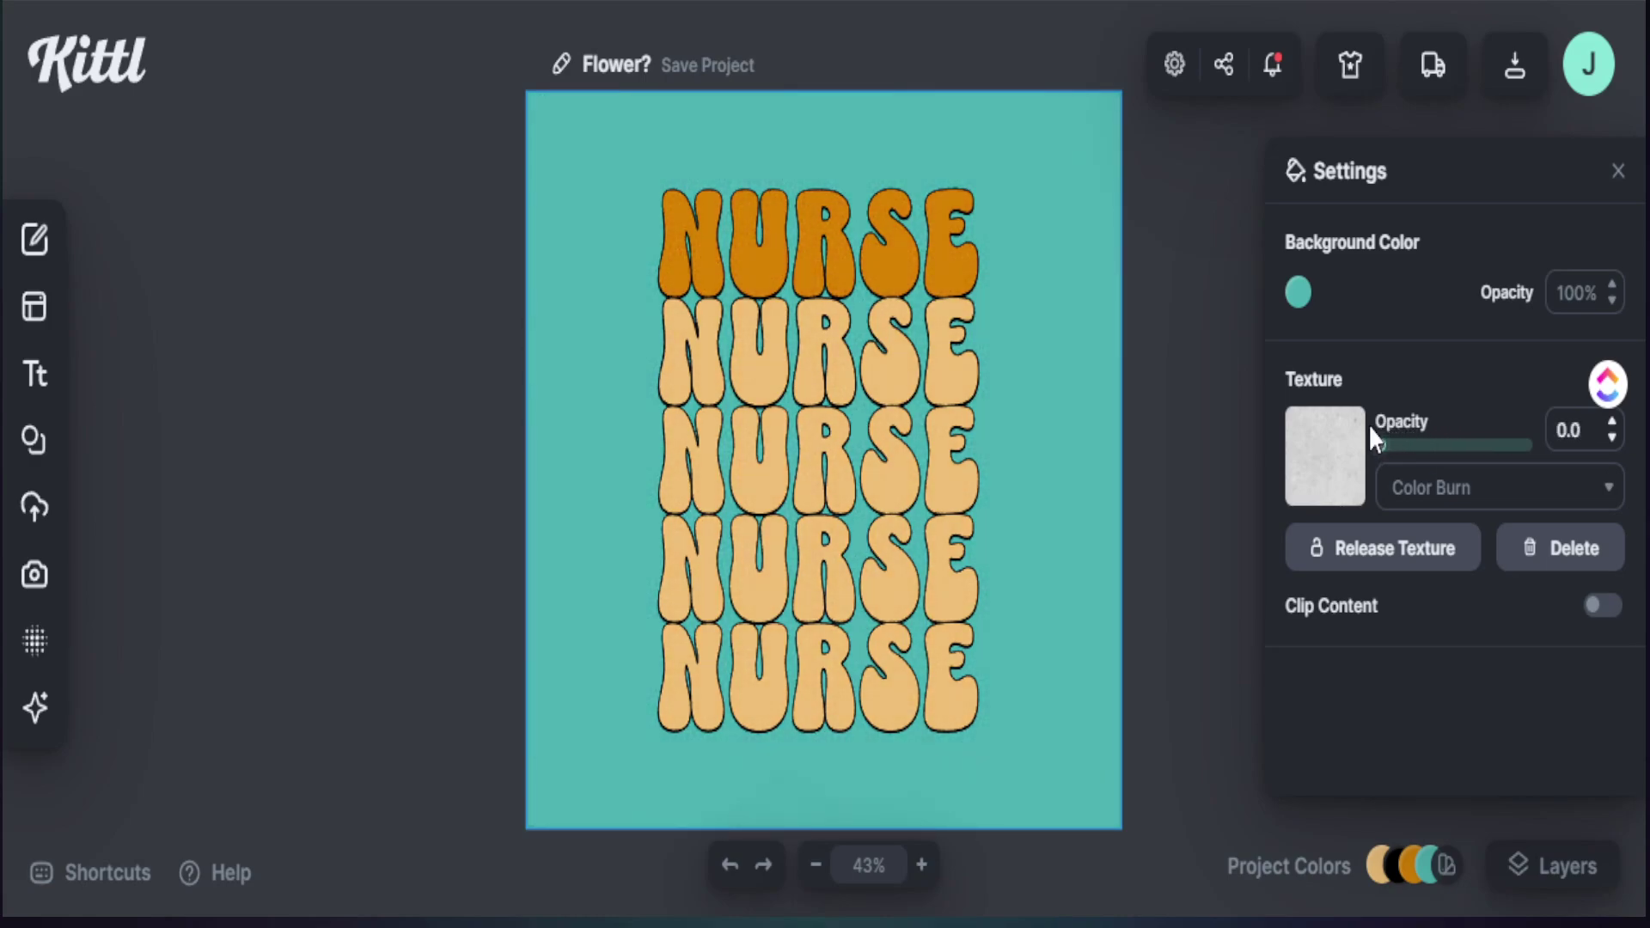
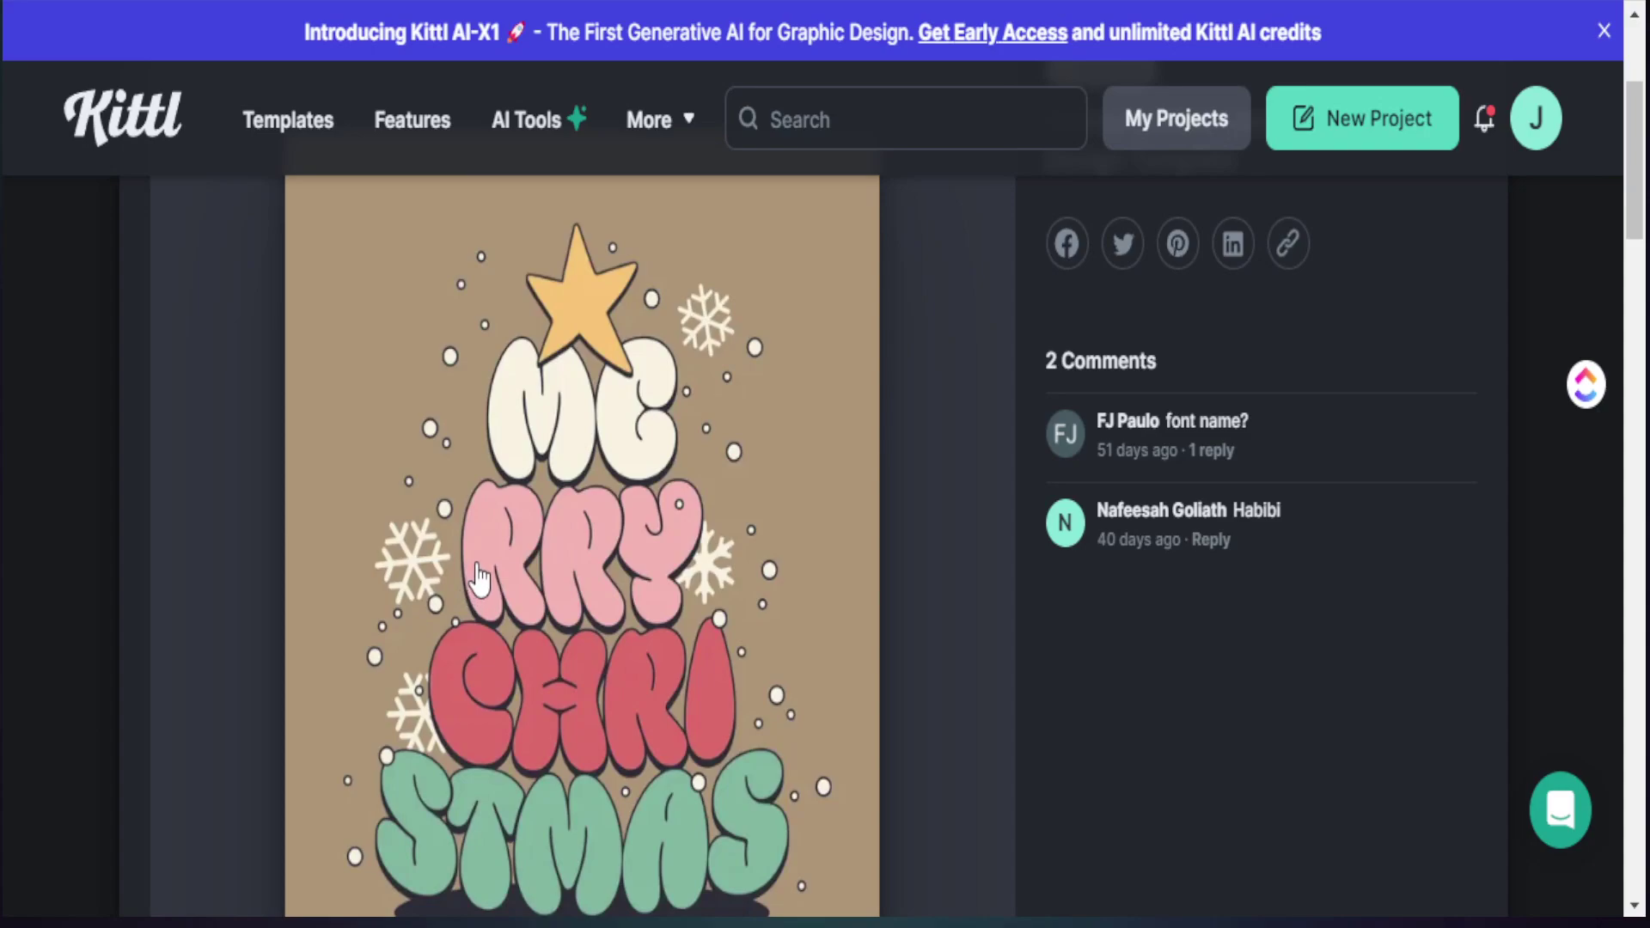
Step: Look over the Cartoony Christmas Tree T-shirt template page and open the design as an editable project
{"action": "scroll", "coordinate": [514, 537], "scroll_direction": "up", "scroll_amount": 1}
{"action": "scroll", "coordinate": [514, 537], "scroll_direction": "up", "scroll_amount": 2}
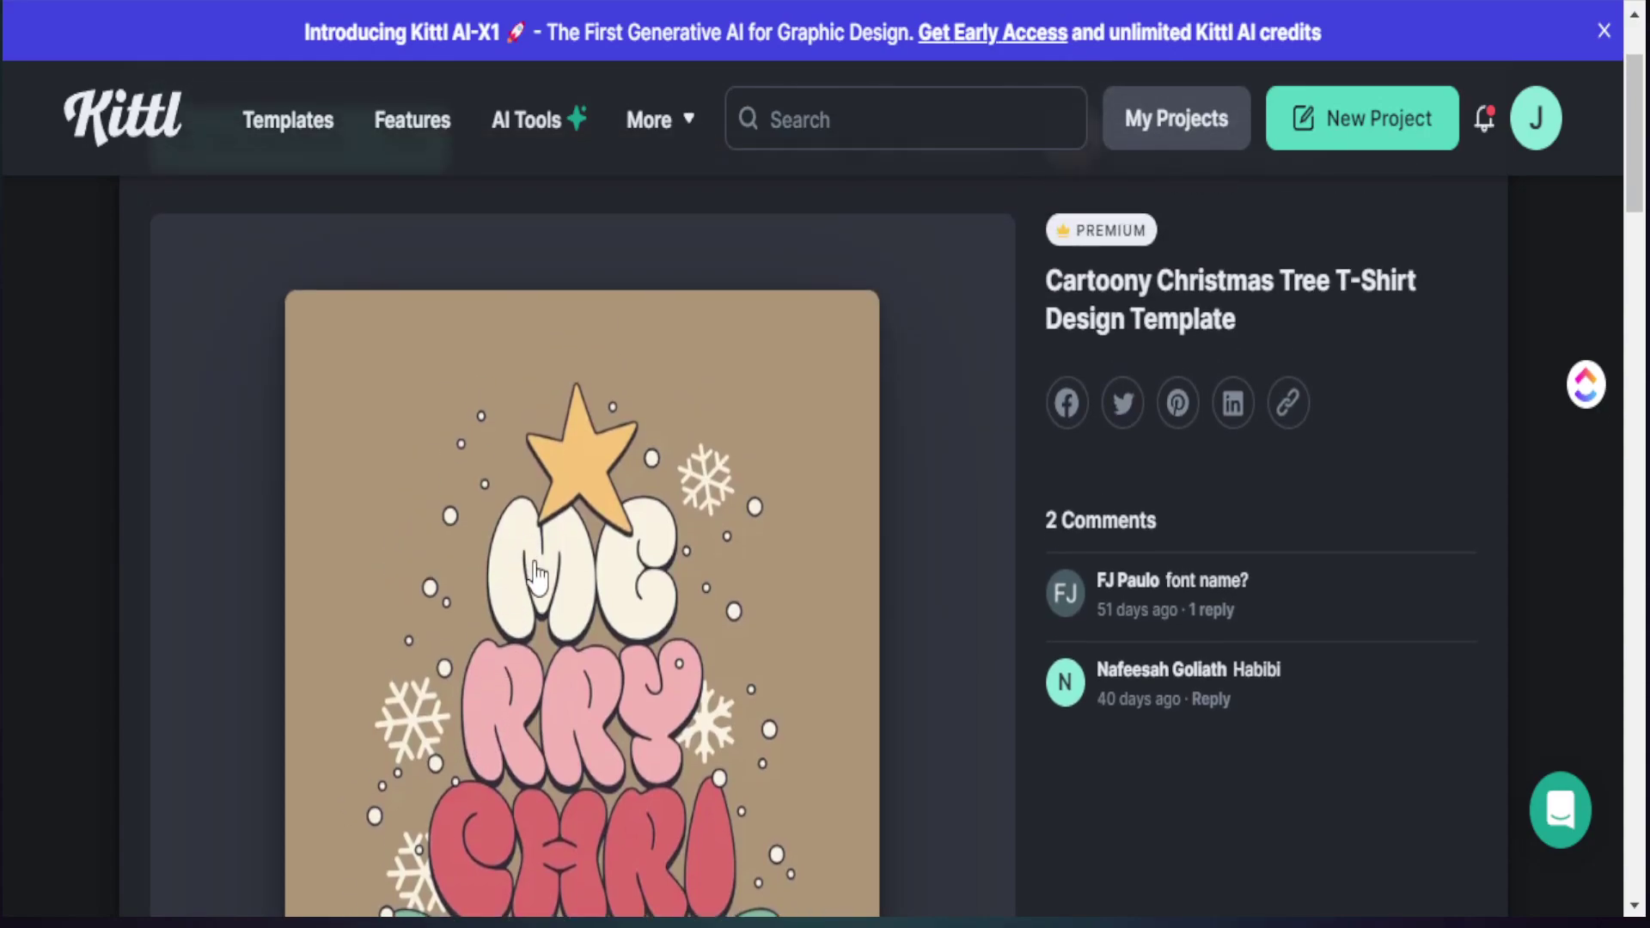
{"action": "scroll", "coordinate": [516, 540], "scroll_direction": "down", "scroll_amount": 2}
{"action": "scroll", "coordinate": [515, 539], "scroll_direction": "up", "scroll_amount": 4}
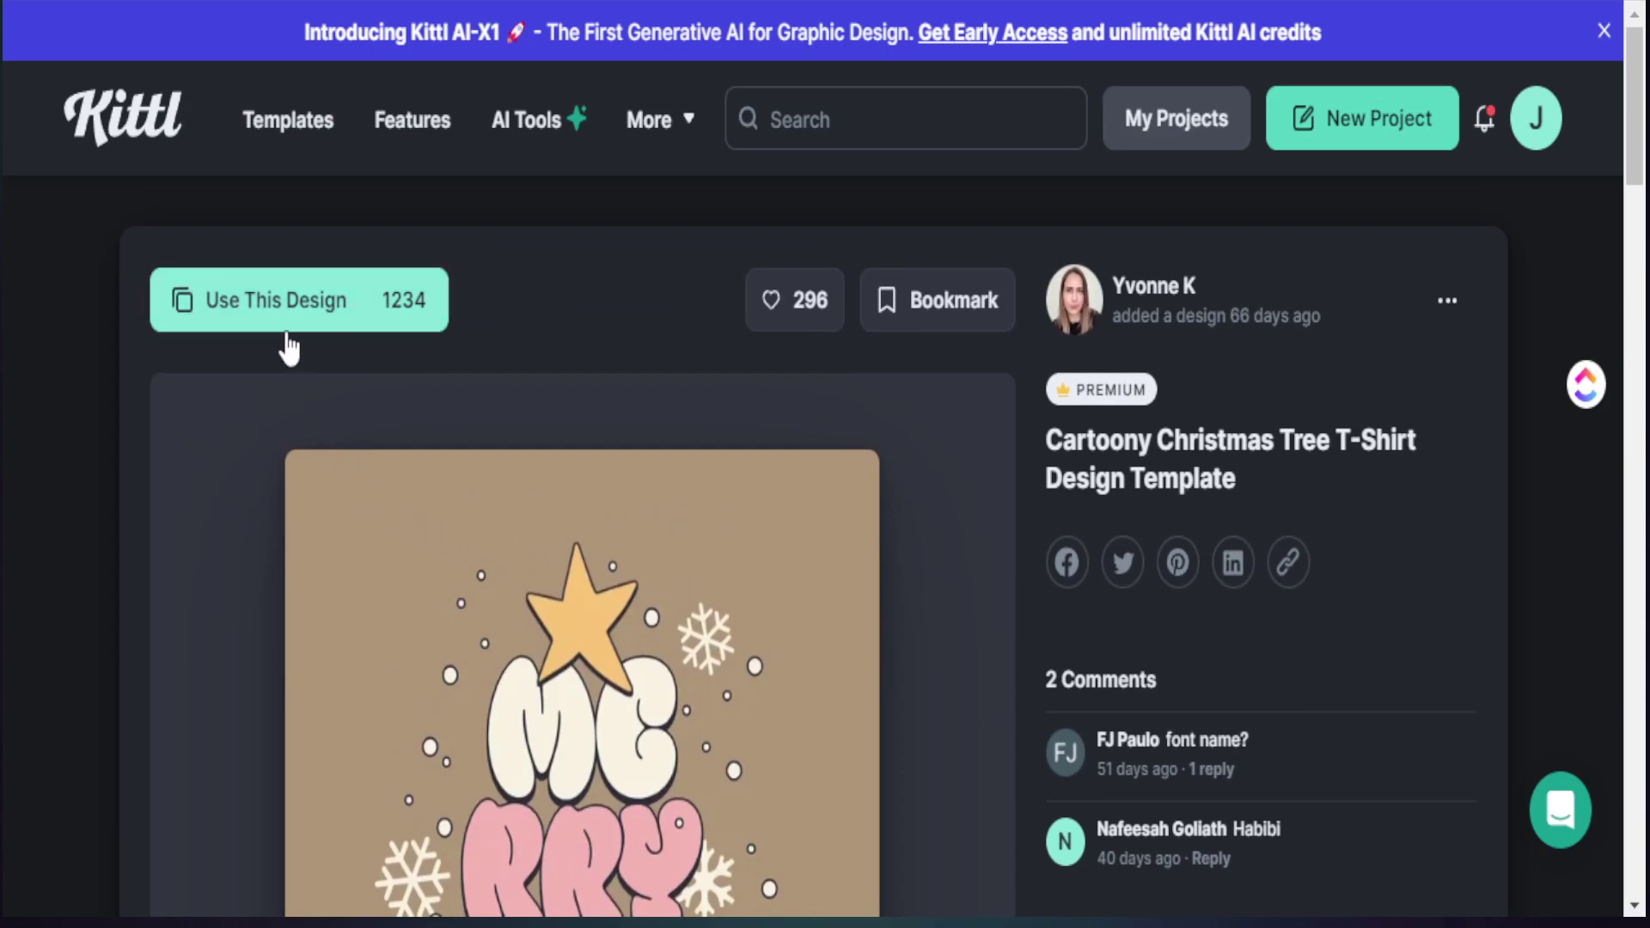
{"action": "left_click", "coordinate": [292, 335]}
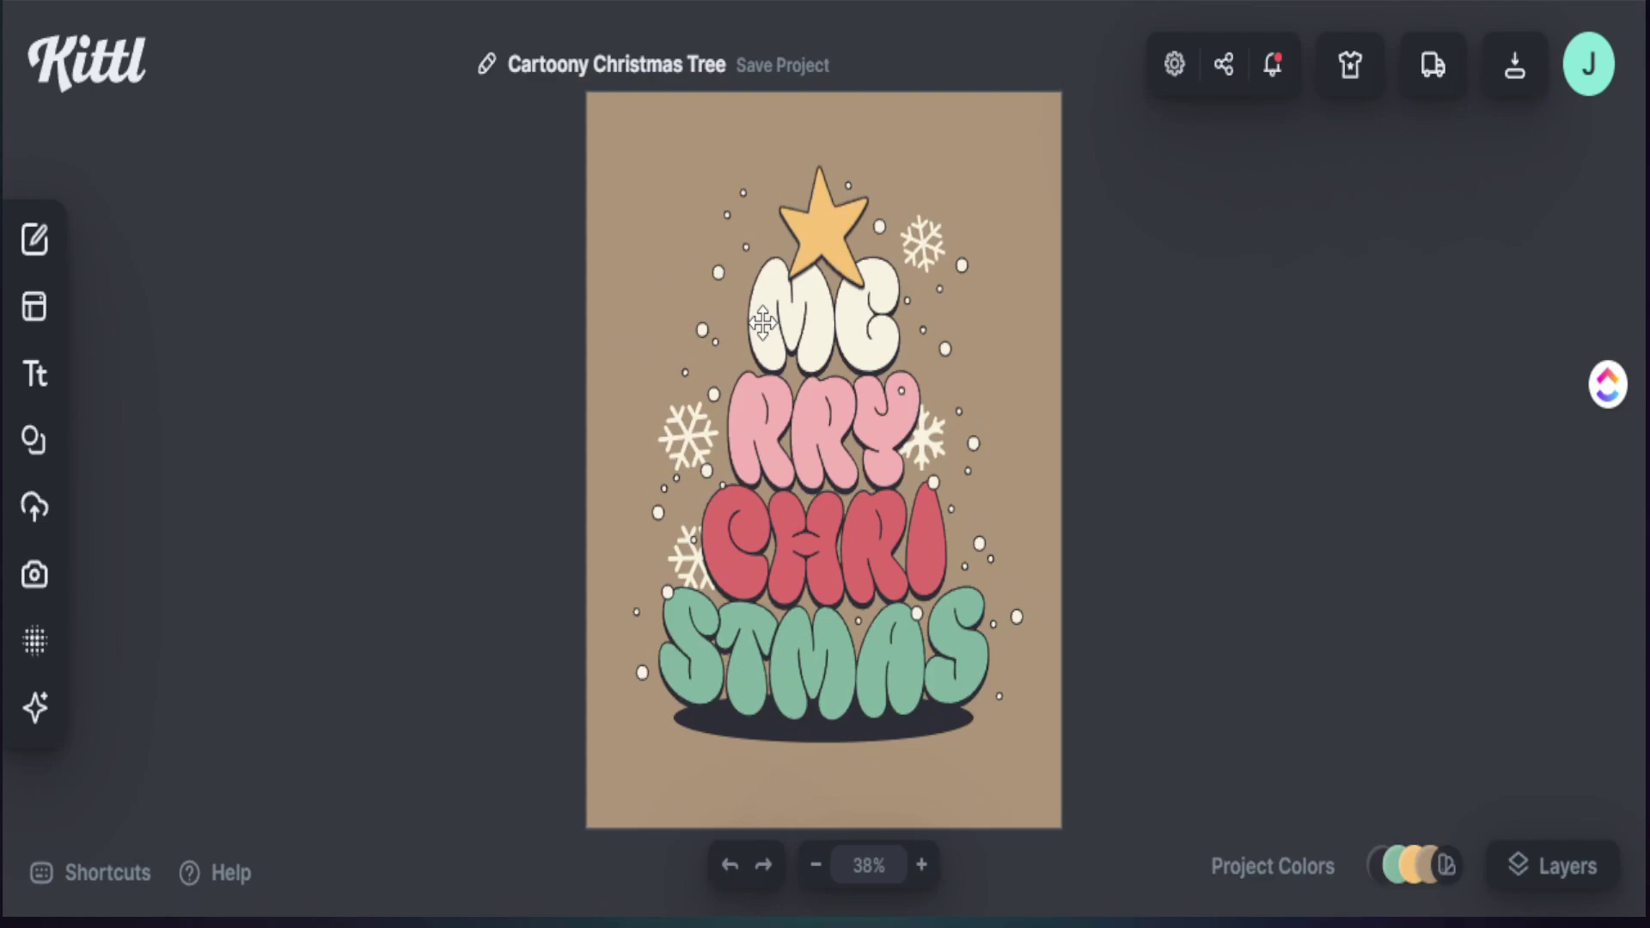
Step: Copy the cream HEX colour f8f3e1 from the uppermost text line of the Christmas tree design
{"action": "left_click", "coordinate": [773, 317]}
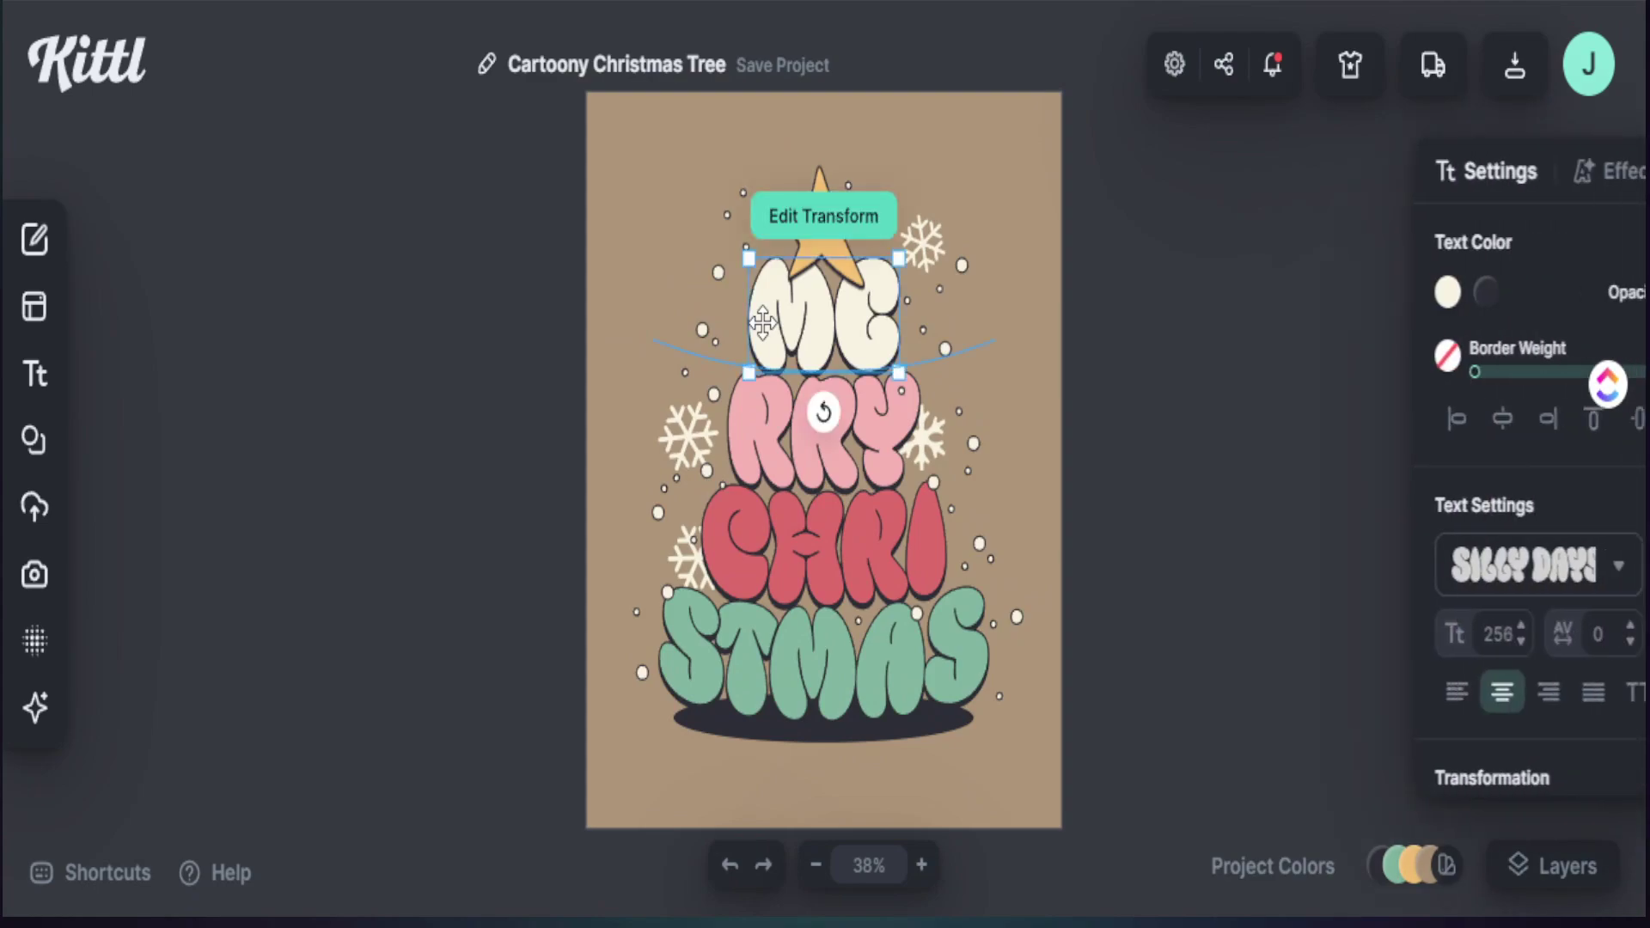
{"action": "left_click", "coordinate": [616, 301]}
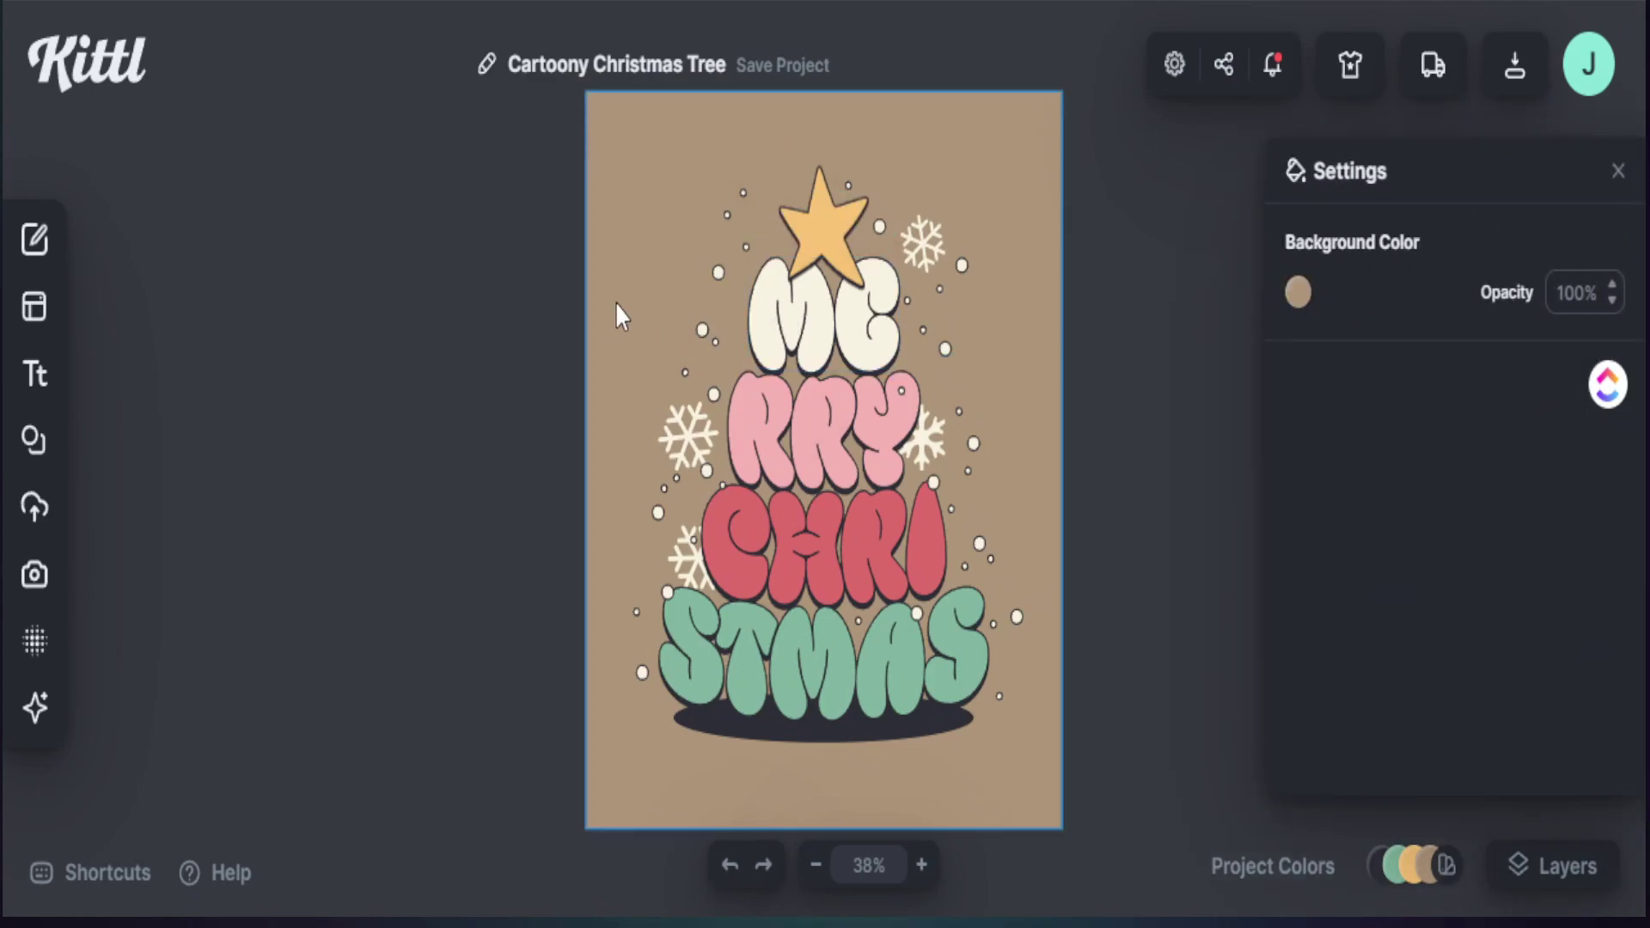
{"action": "left_click", "coordinate": [769, 316]}
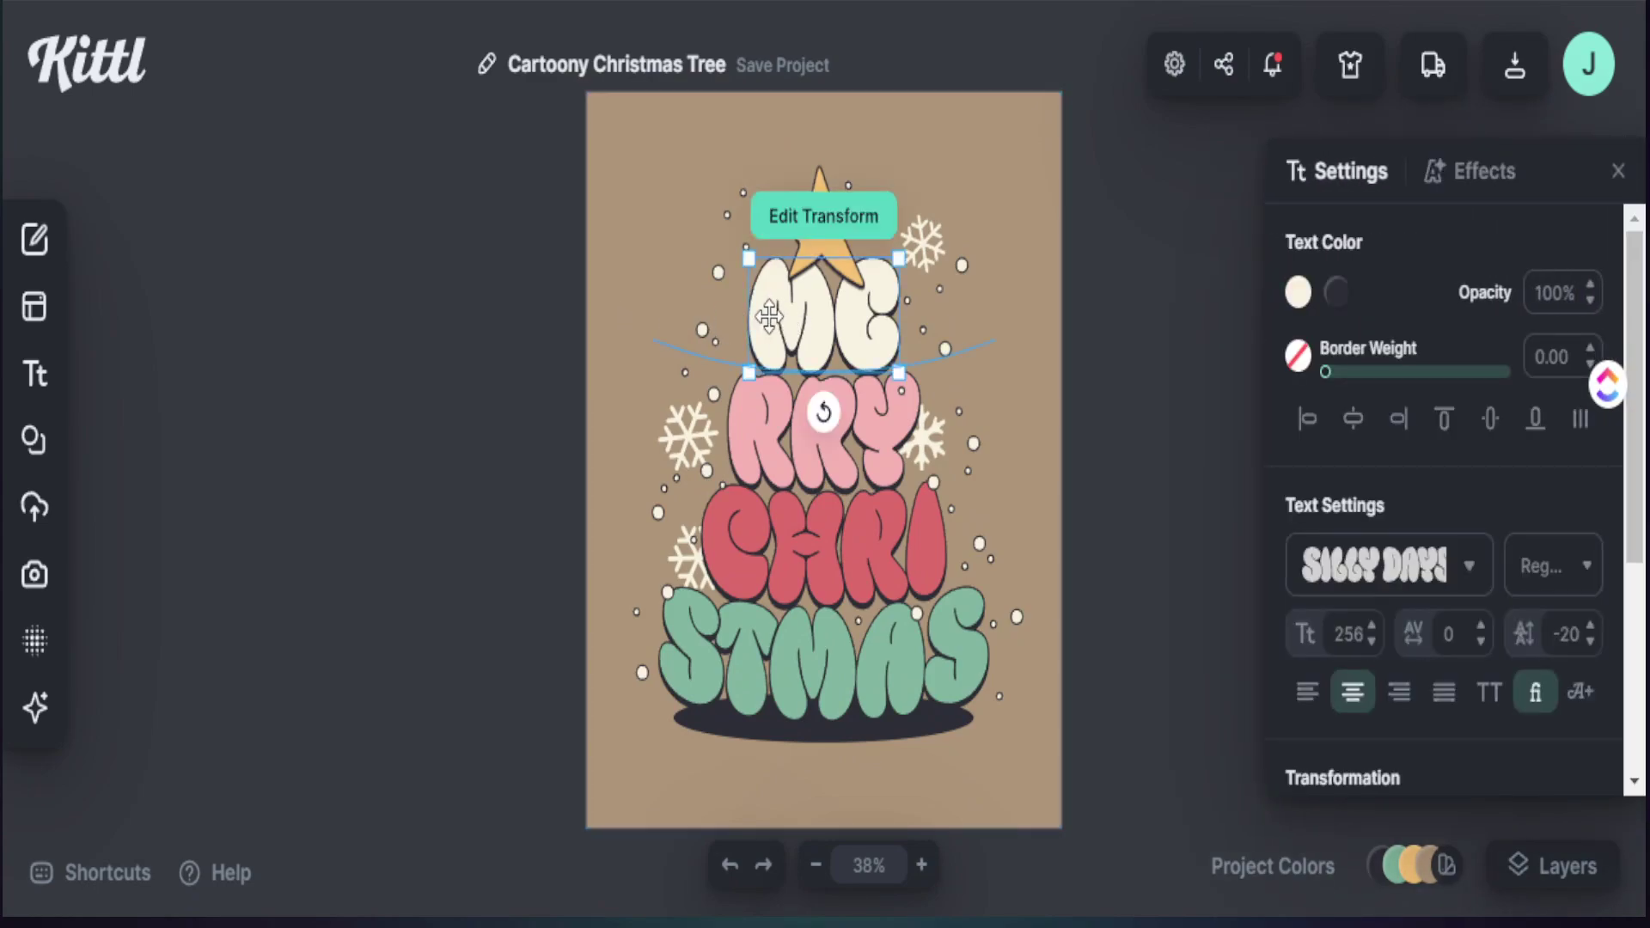
{"action": "left_click", "coordinate": [1298, 293]}
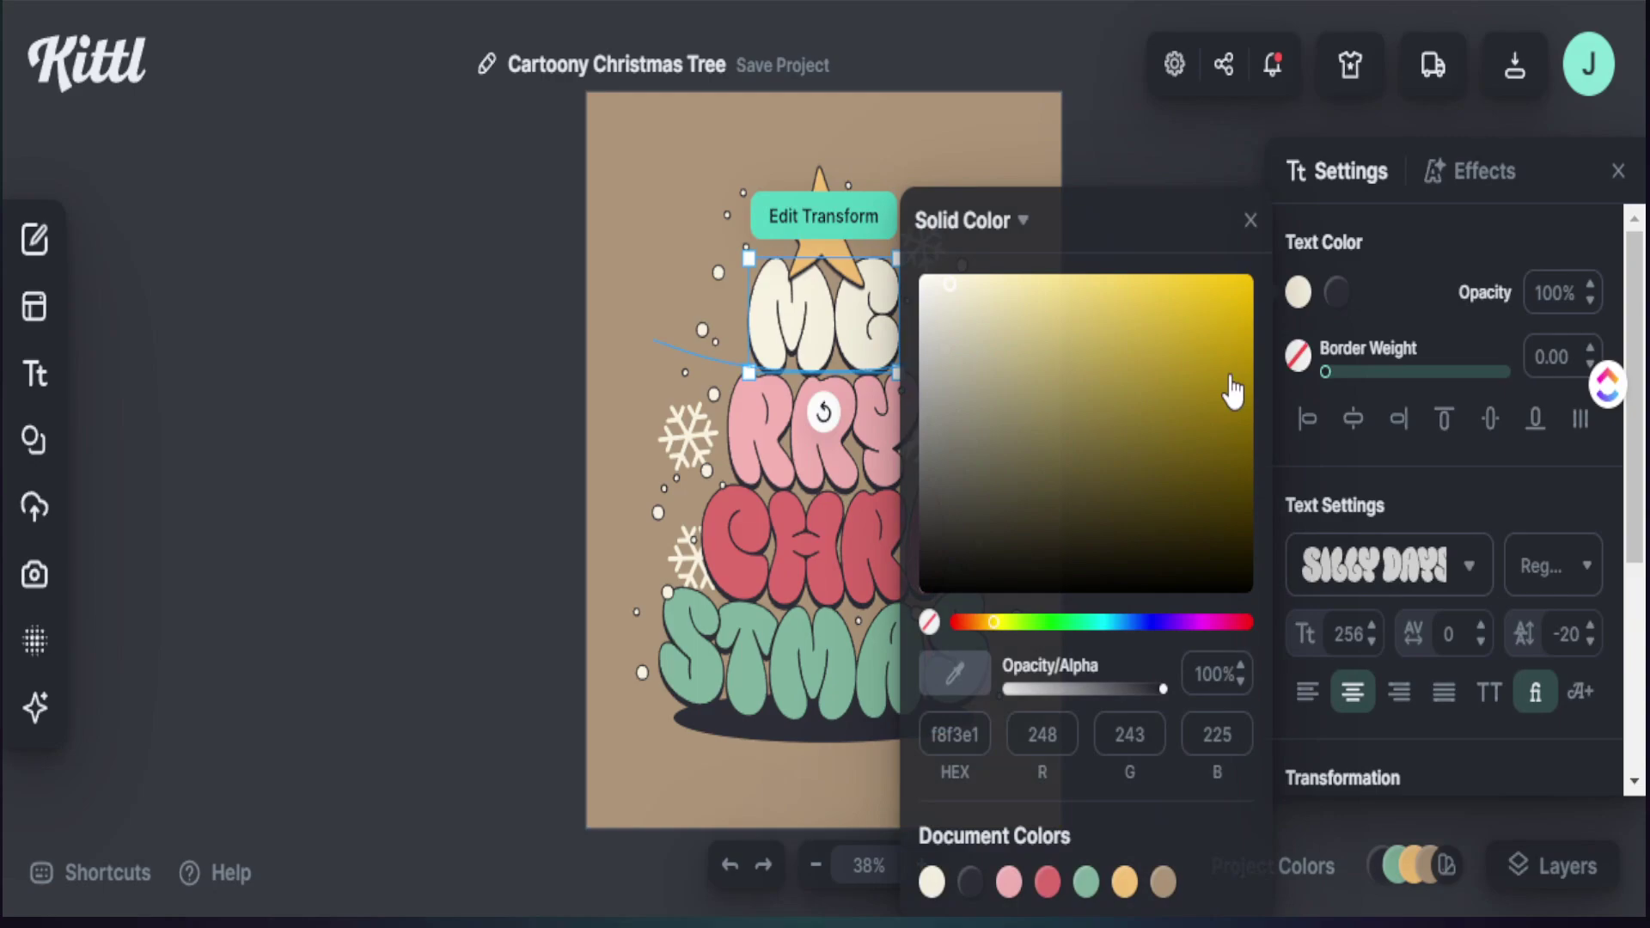
{"action": "left_click", "coordinate": [940, 736]}
{"action": "key", "text": "ctrl+c"}
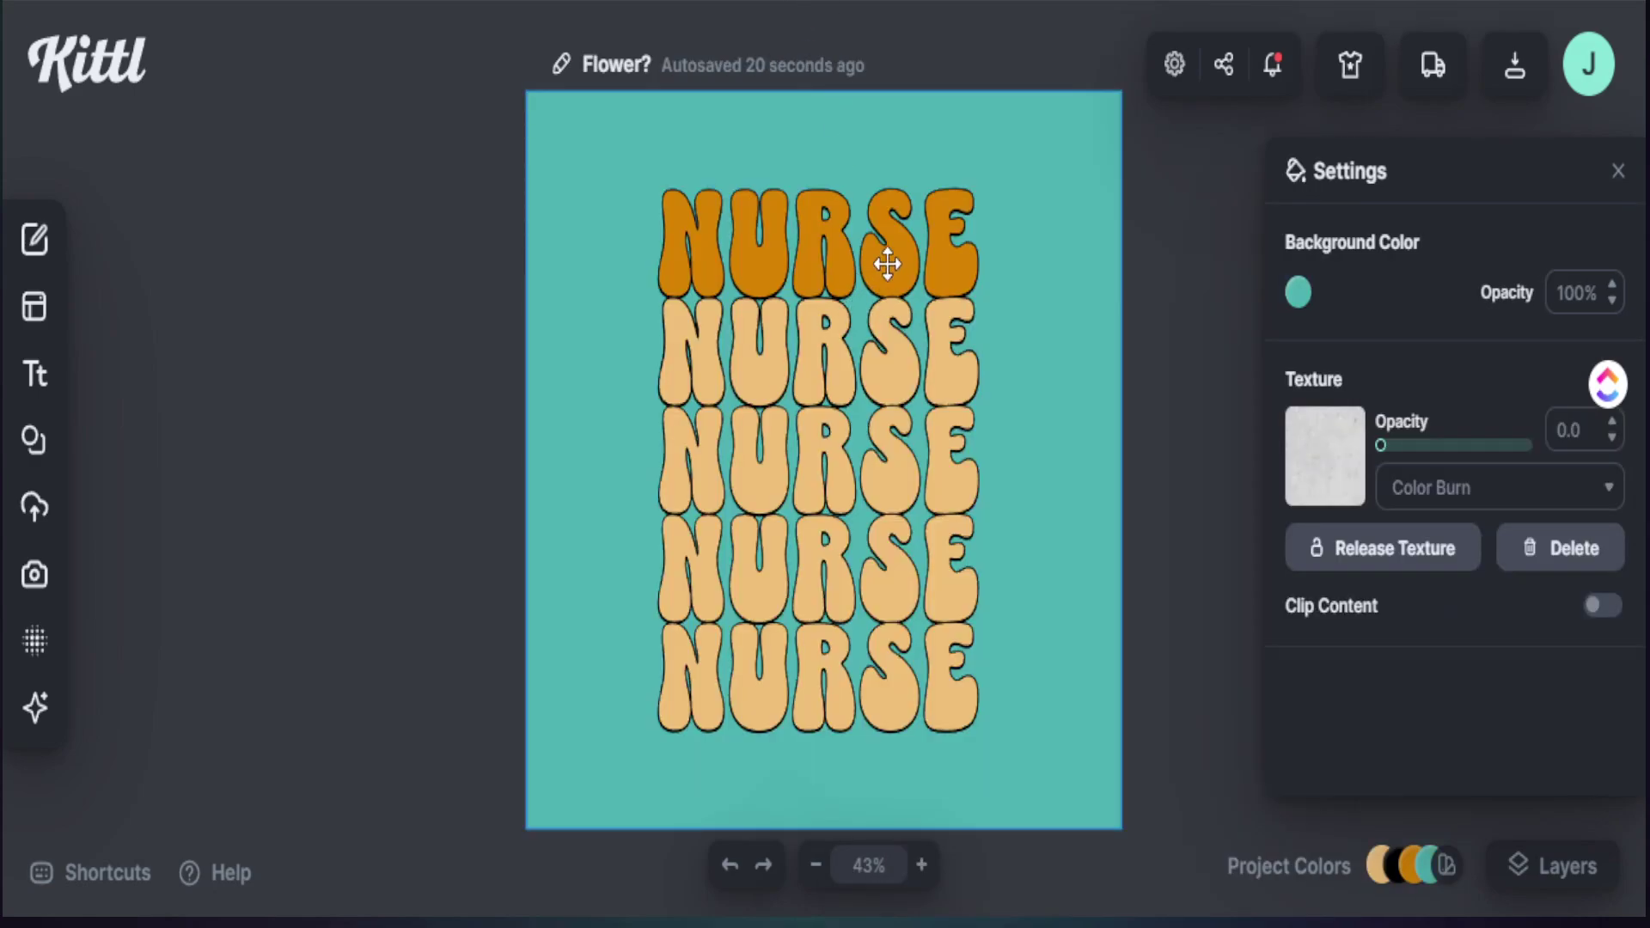
Step: In the Flower? project, set the top NURSE line's colour to the copied f8f3e1 and deselect the text
{"action": "left_click", "coordinate": [887, 263]}
{"action": "double_click", "coordinate": [887, 263]}
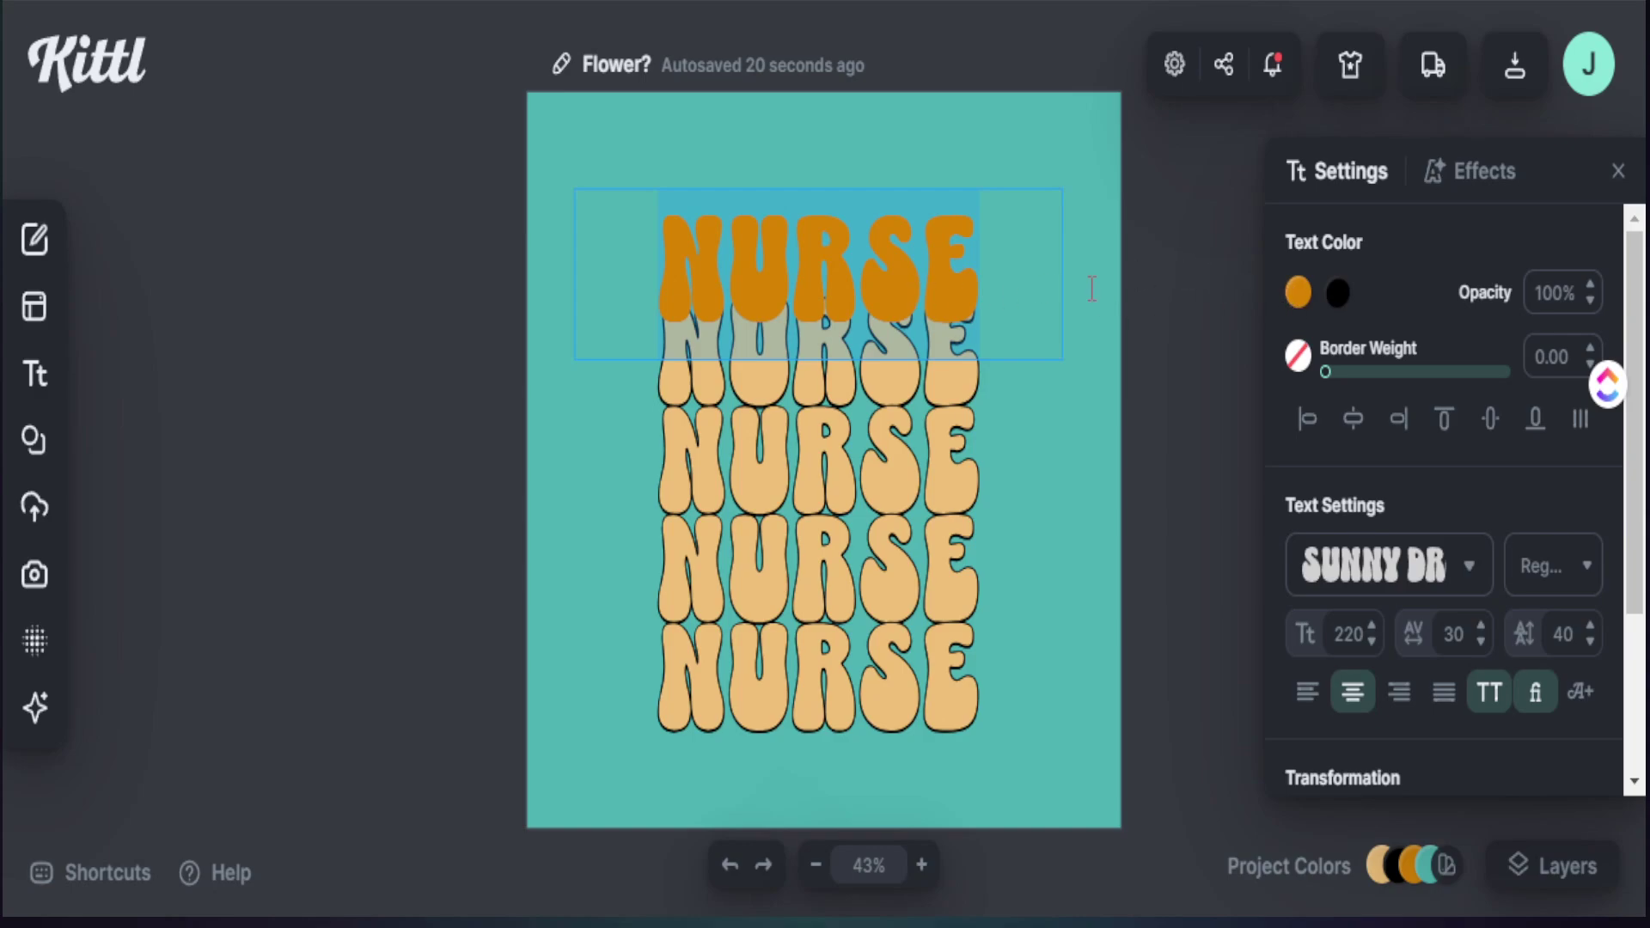
{"action": "left_click", "coordinate": [1295, 294]}
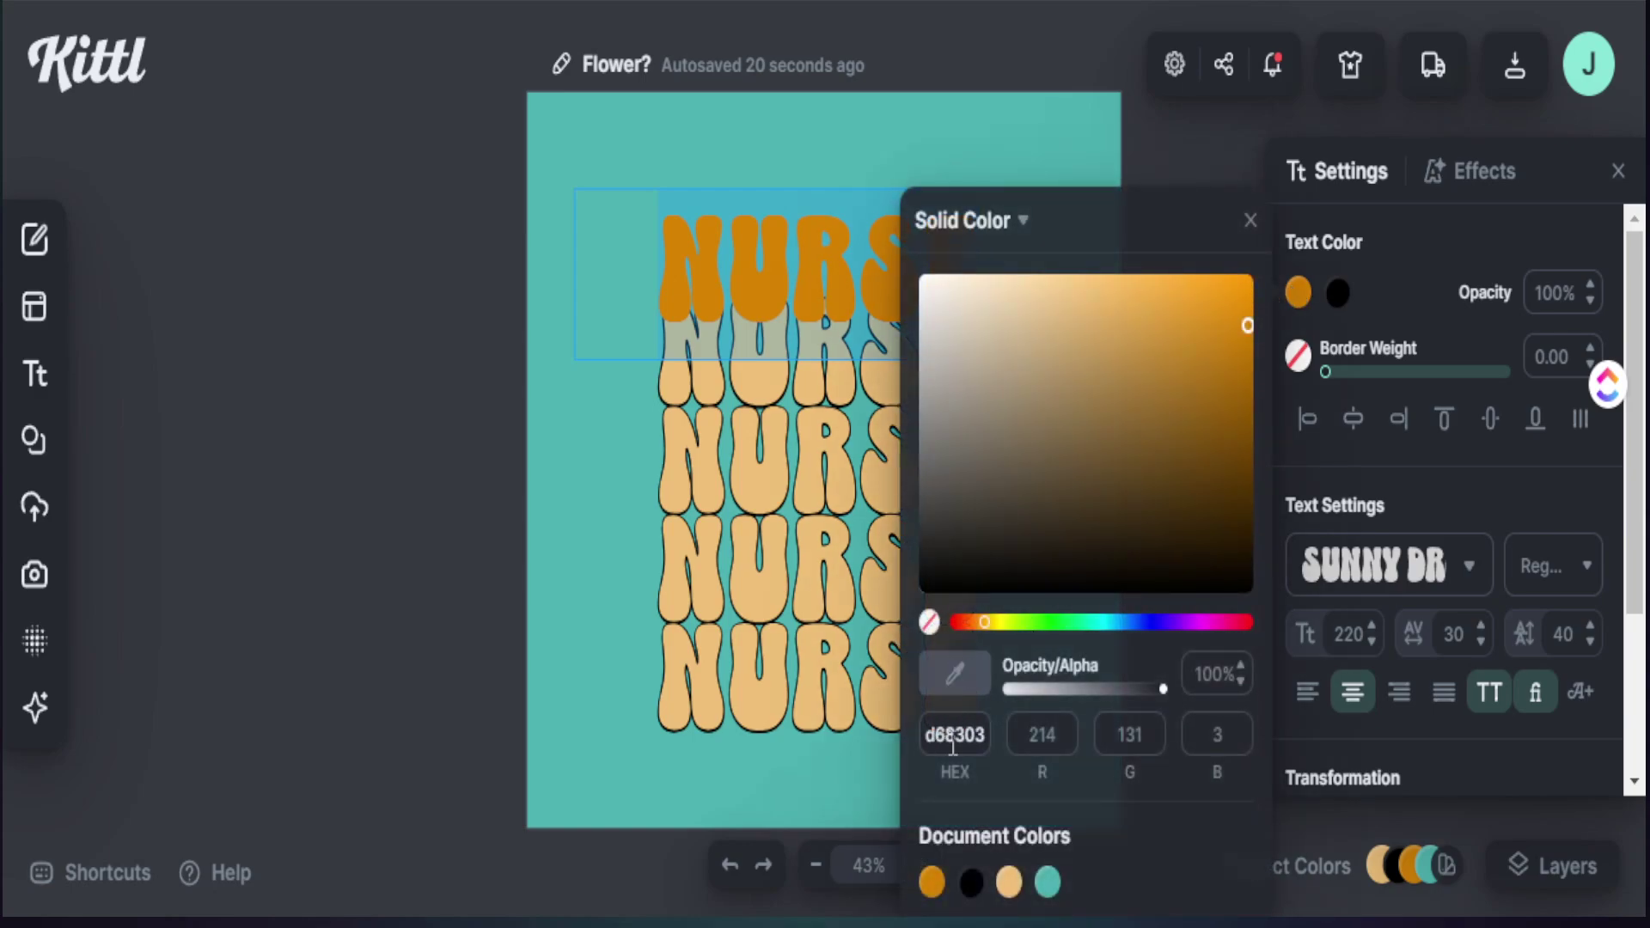
{"action": "double_click", "coordinate": [946, 733]}
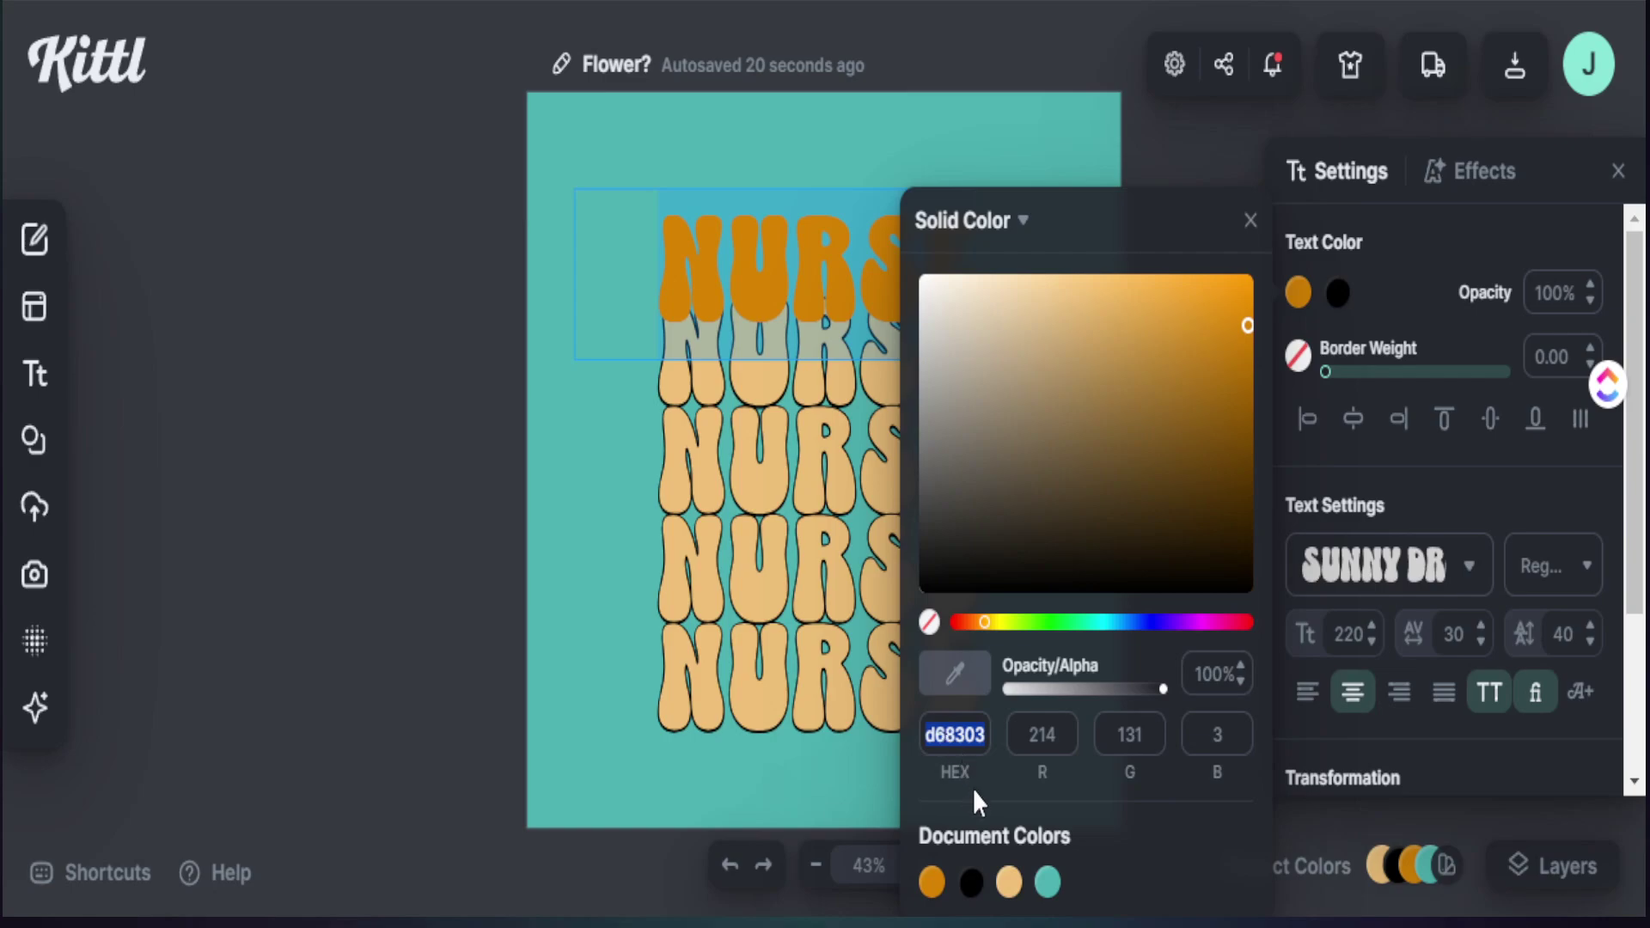
{"action": "key", "text": "ctrl+v"}
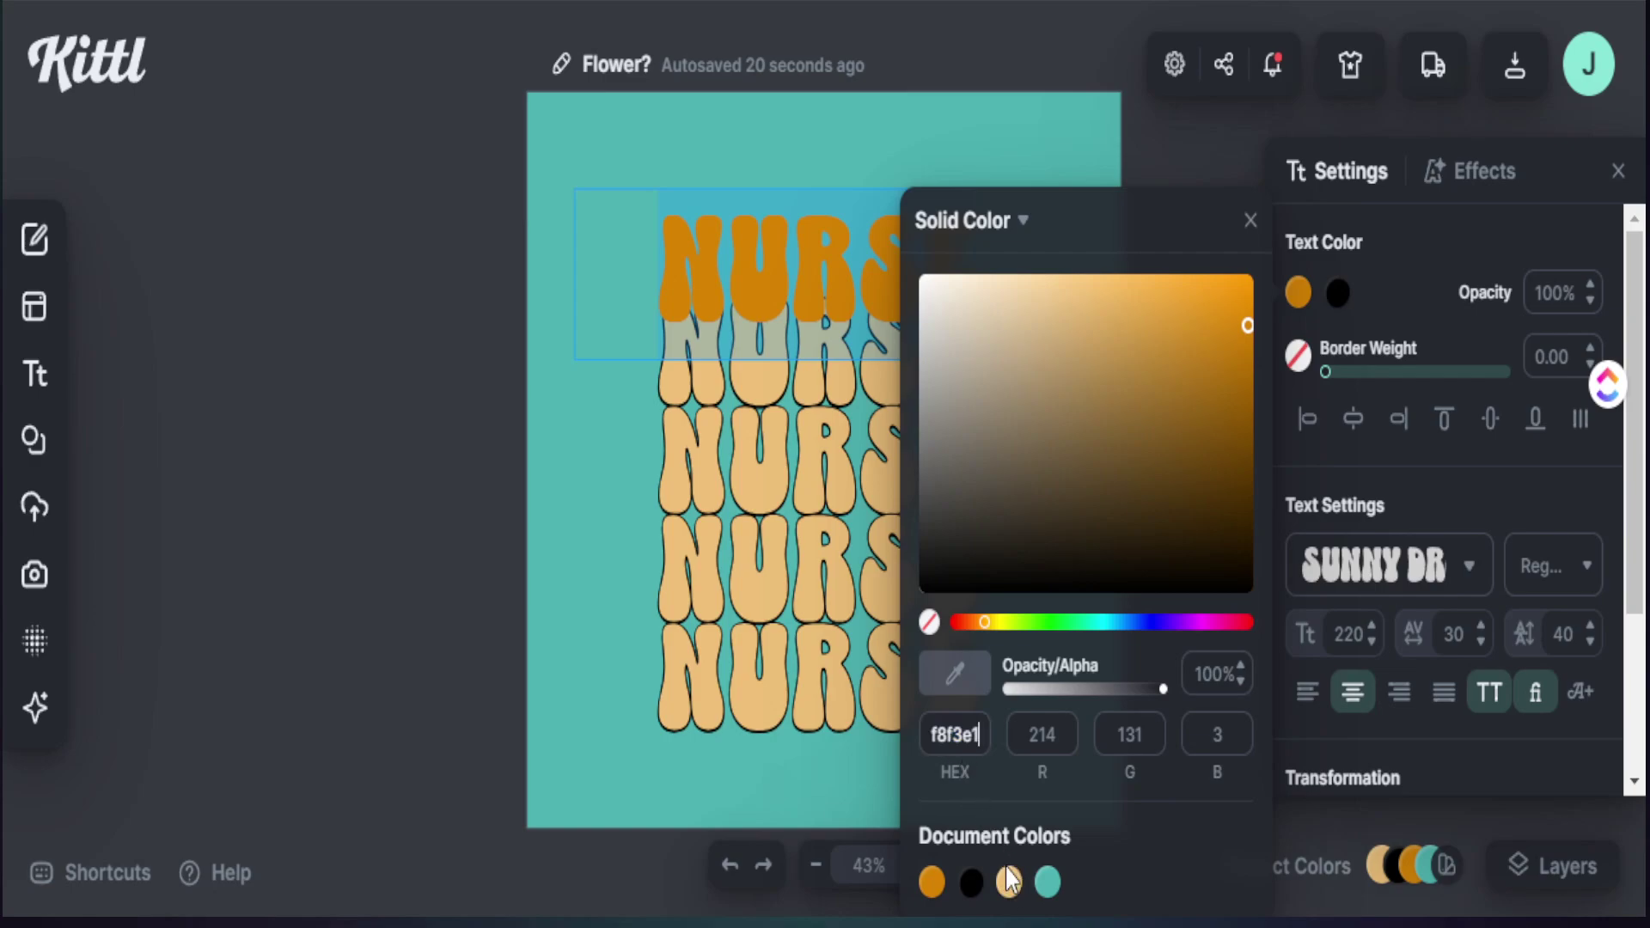
{"action": "key", "text": "Return"}
{"action": "left_click", "coordinate": [583, 541]}
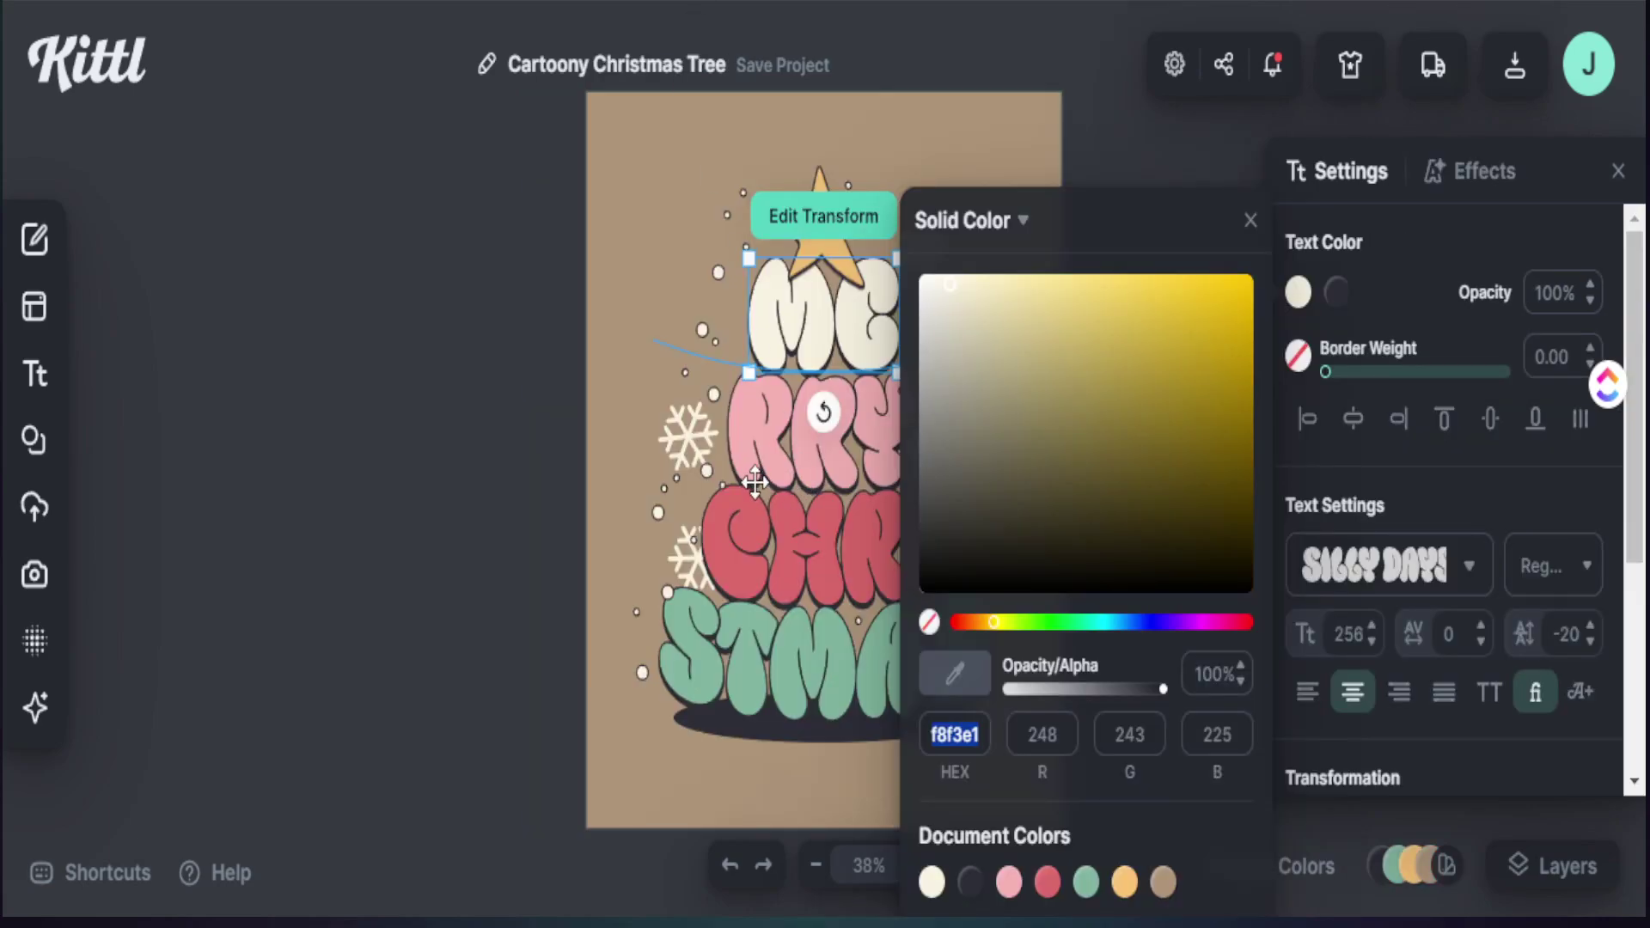
Step: Copy the pink f4b3b3 from the Christmas design's RRY line and apply it to the second NURSE line in the Flower? project
{"action": "left_click", "coordinate": [825, 412]}
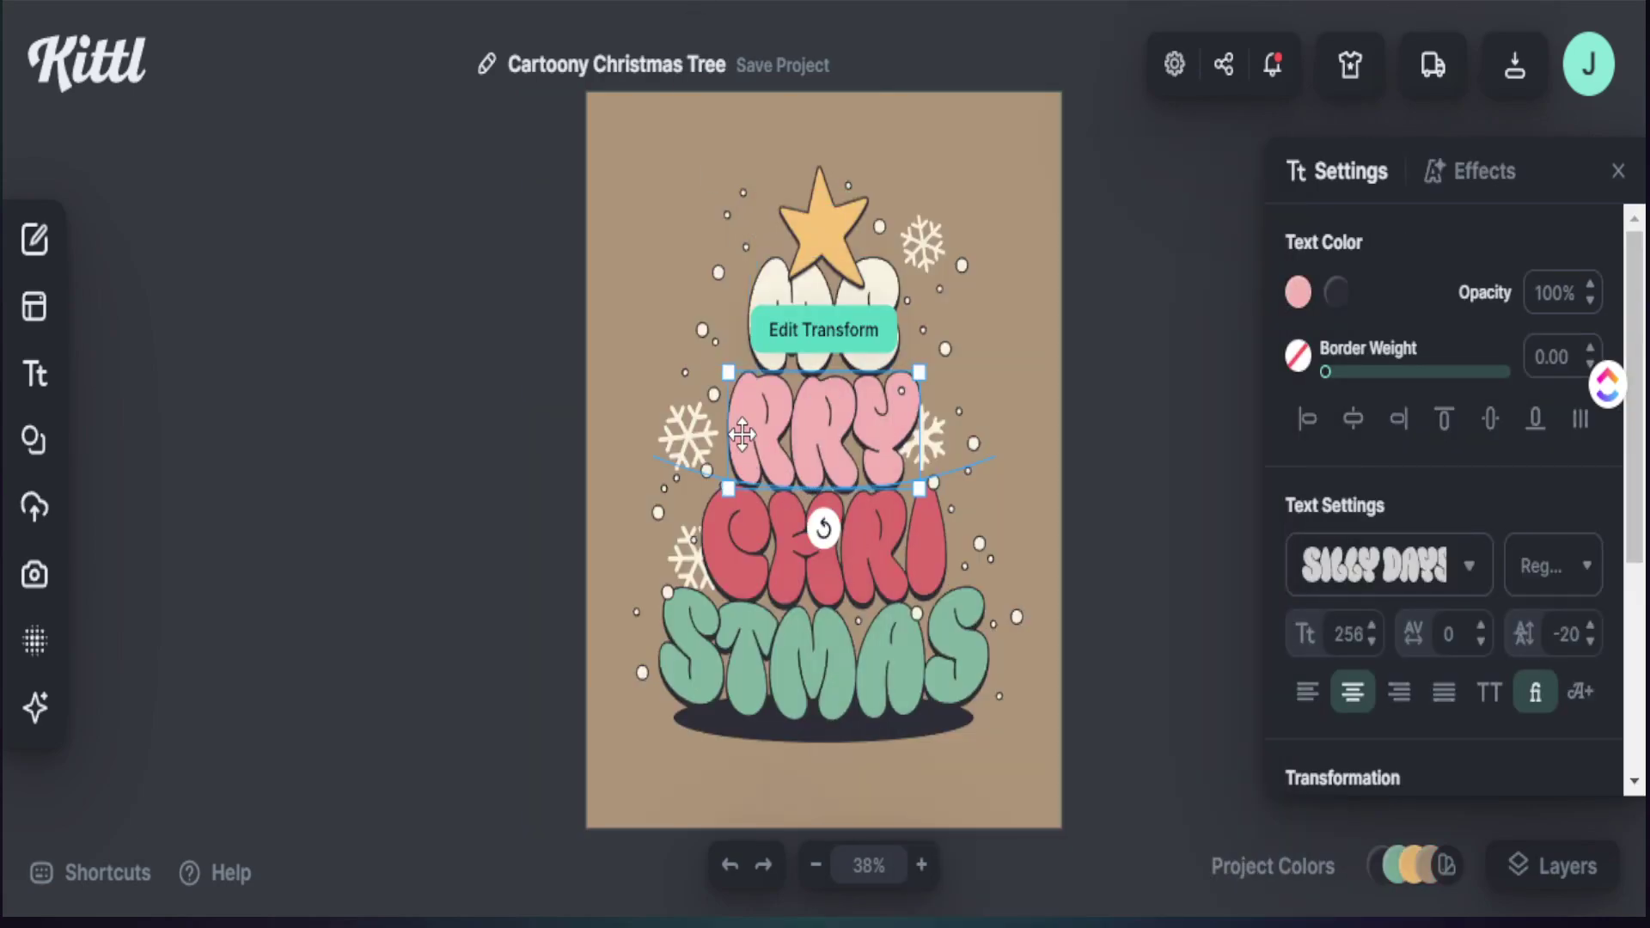
{"action": "left_click", "coordinate": [1296, 292]}
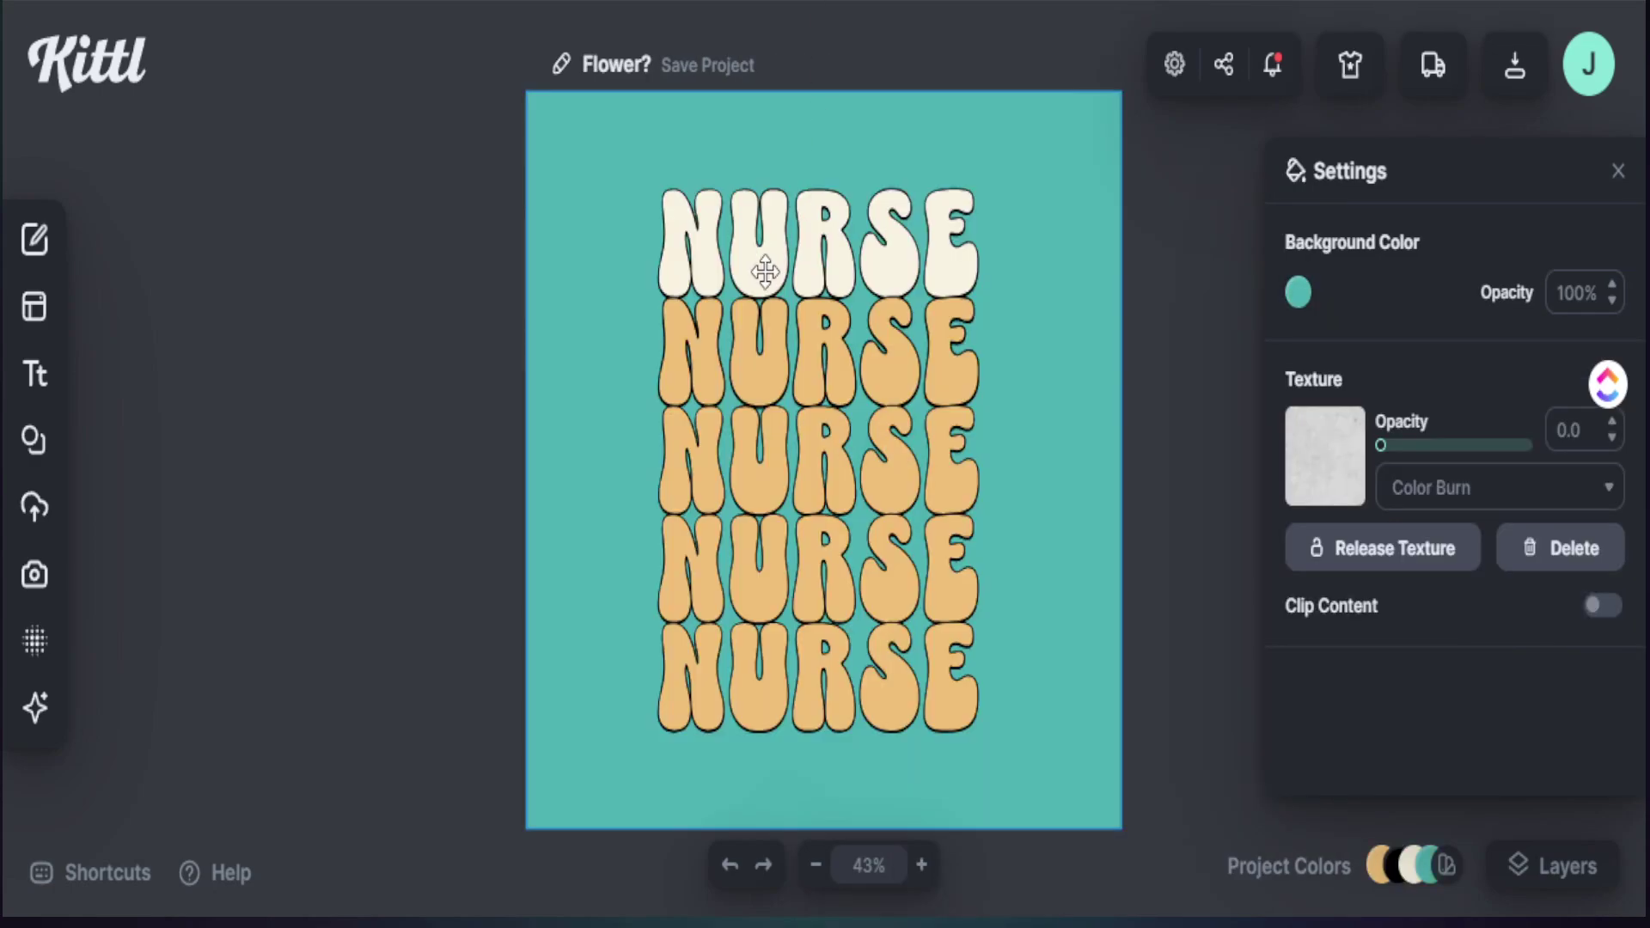
{"action": "left_click", "coordinate": [757, 365]}
{"action": "left_click", "coordinate": [757, 368]}
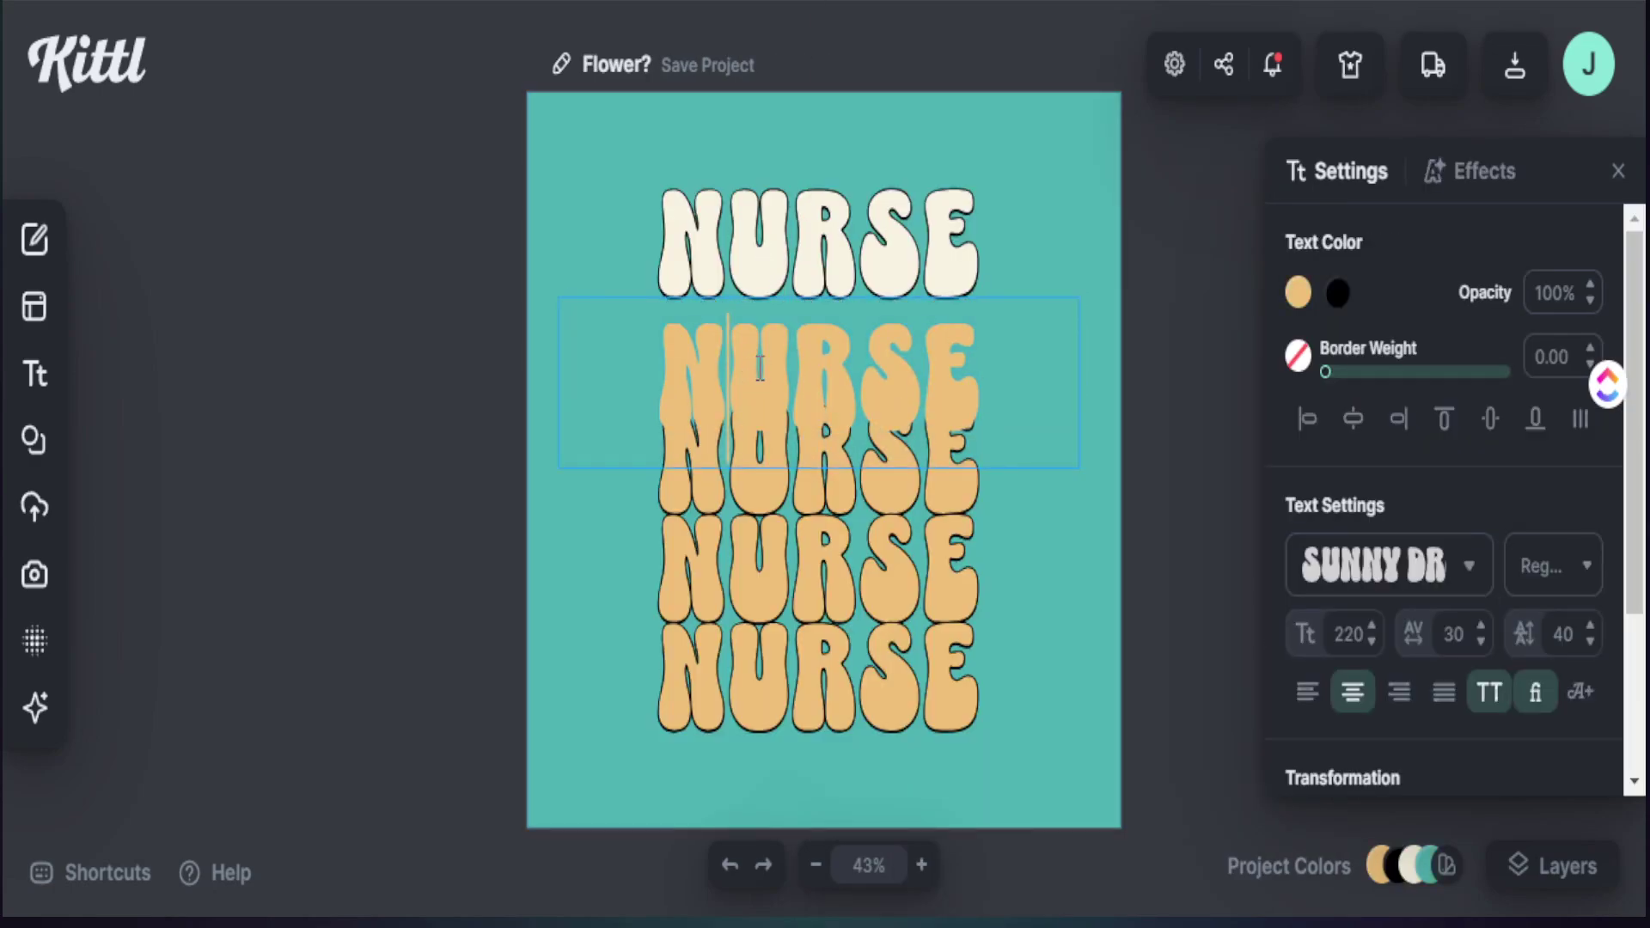
{"action": "double_click", "coordinate": [760, 367]}
{"action": "left_click", "coordinate": [1297, 296]}
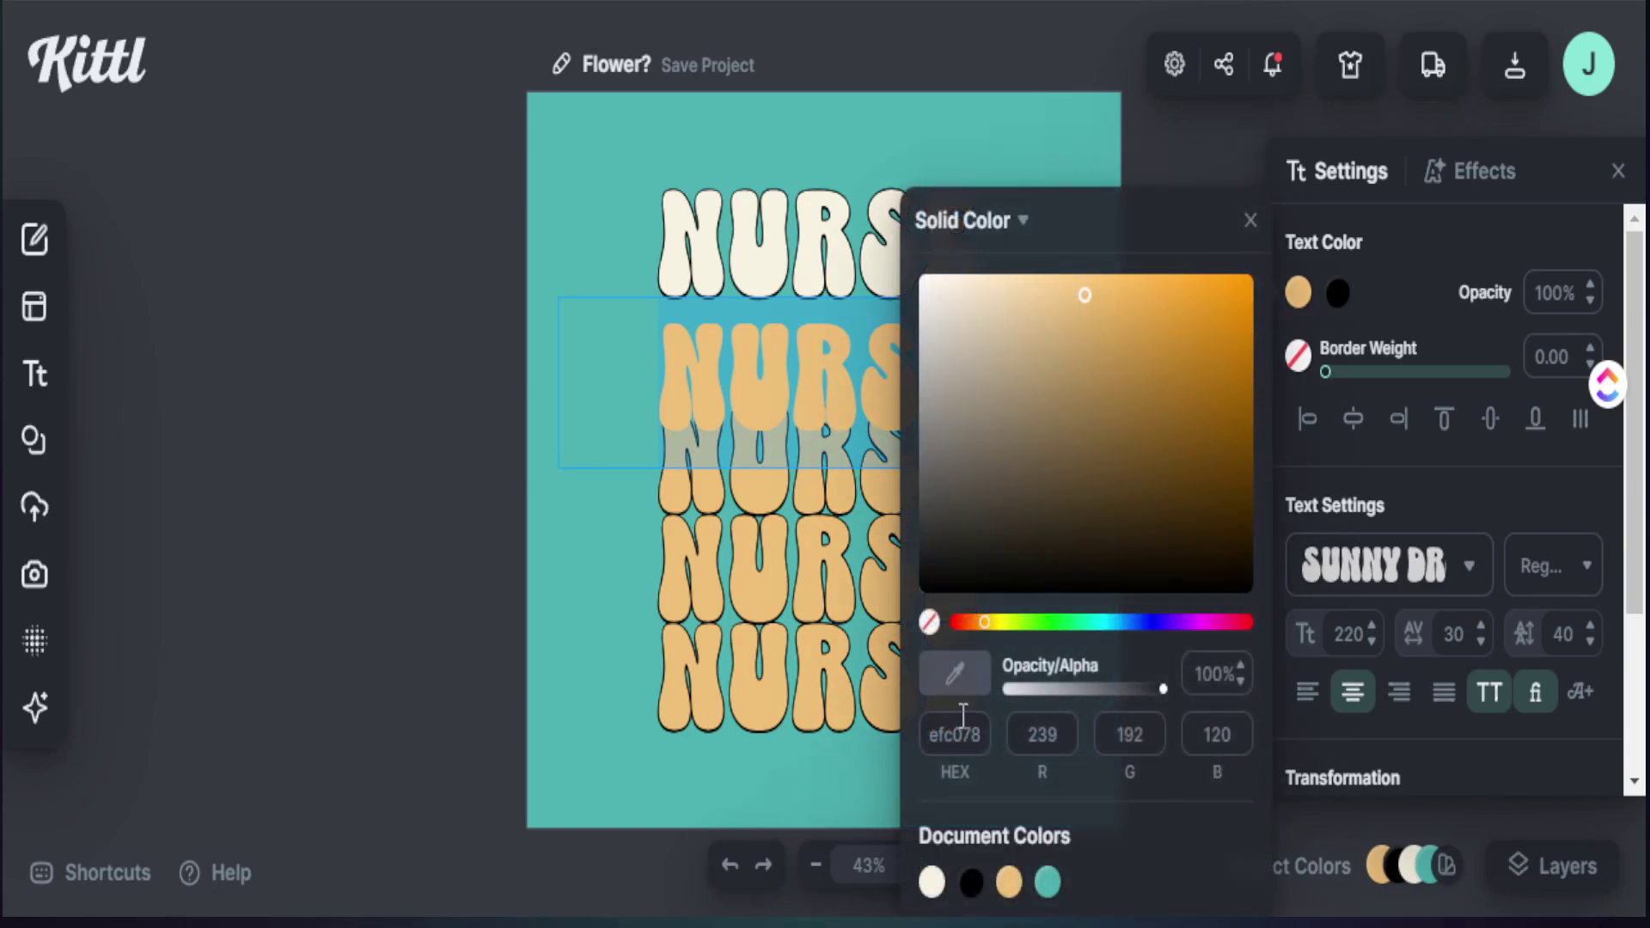
{"action": "left_click", "coordinate": [957, 726]}
{"action": "double_click", "coordinate": [959, 729]}
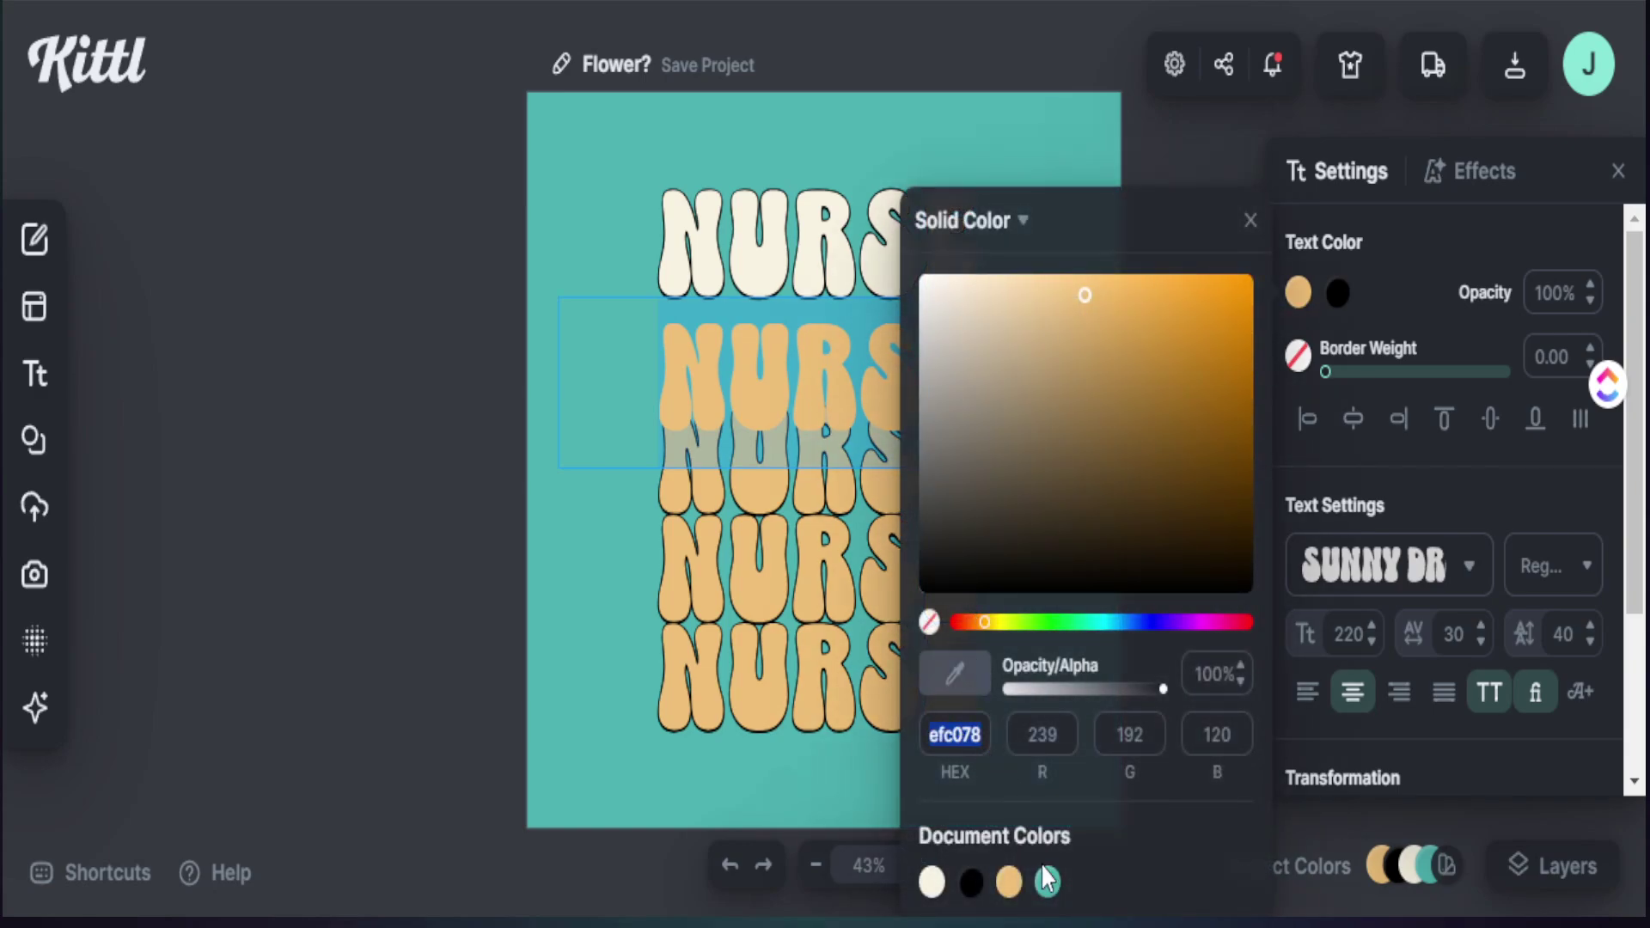
{"action": "type", "text": "f4b3b3"}
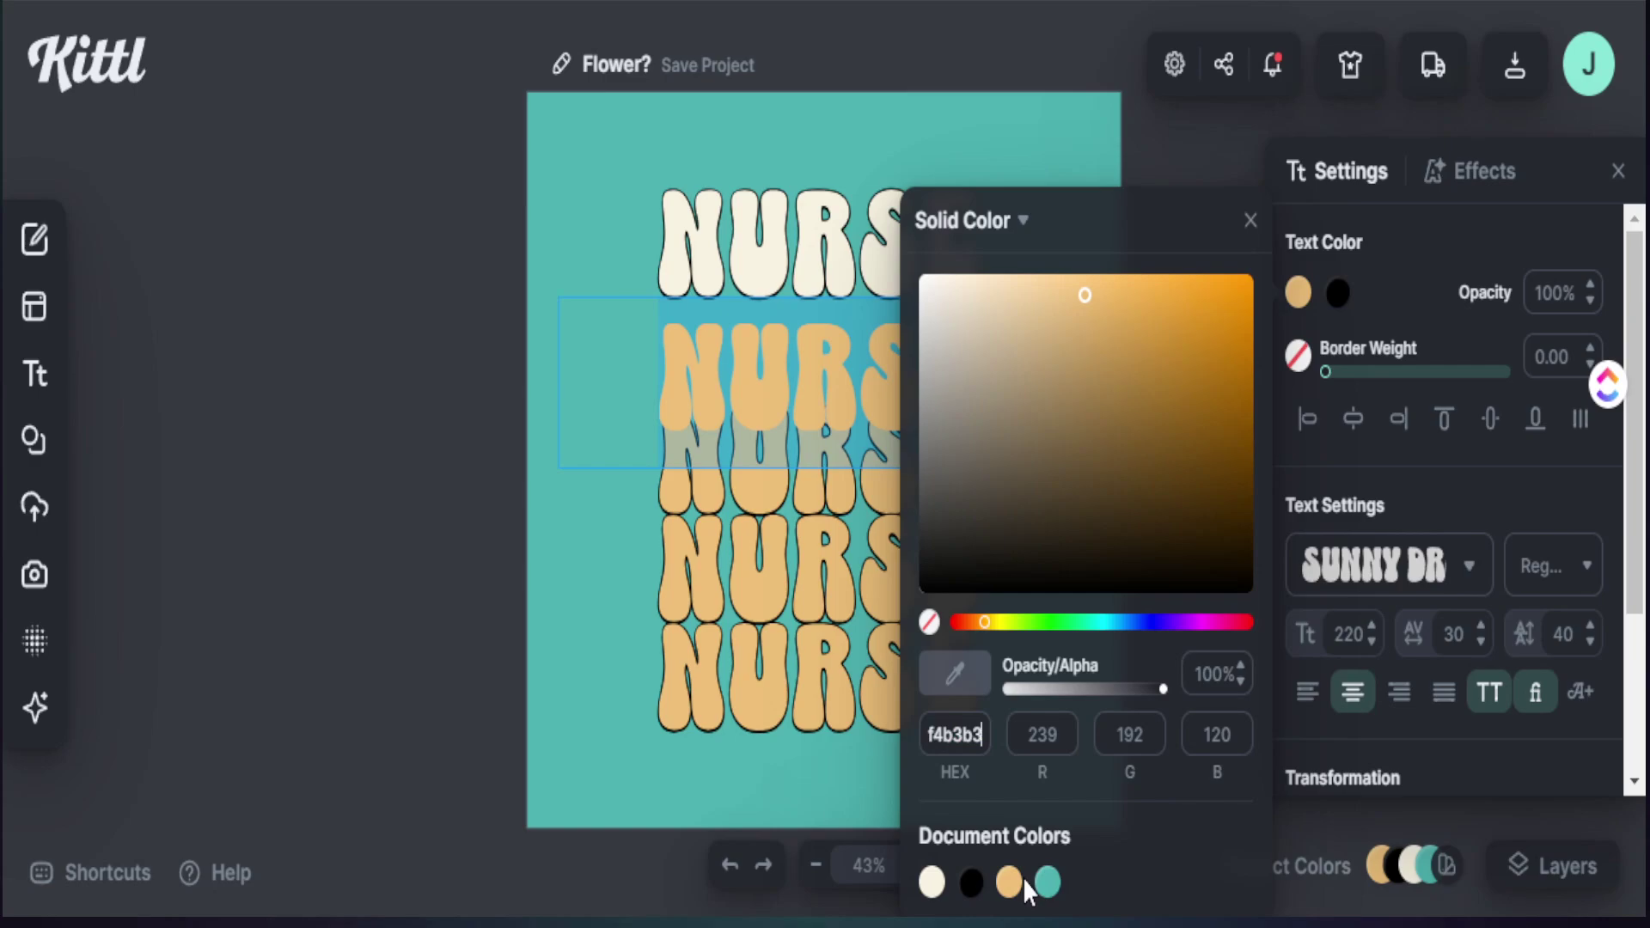
{"action": "key", "text": "Return"}
{"action": "left_click", "coordinate": [600, 564]}
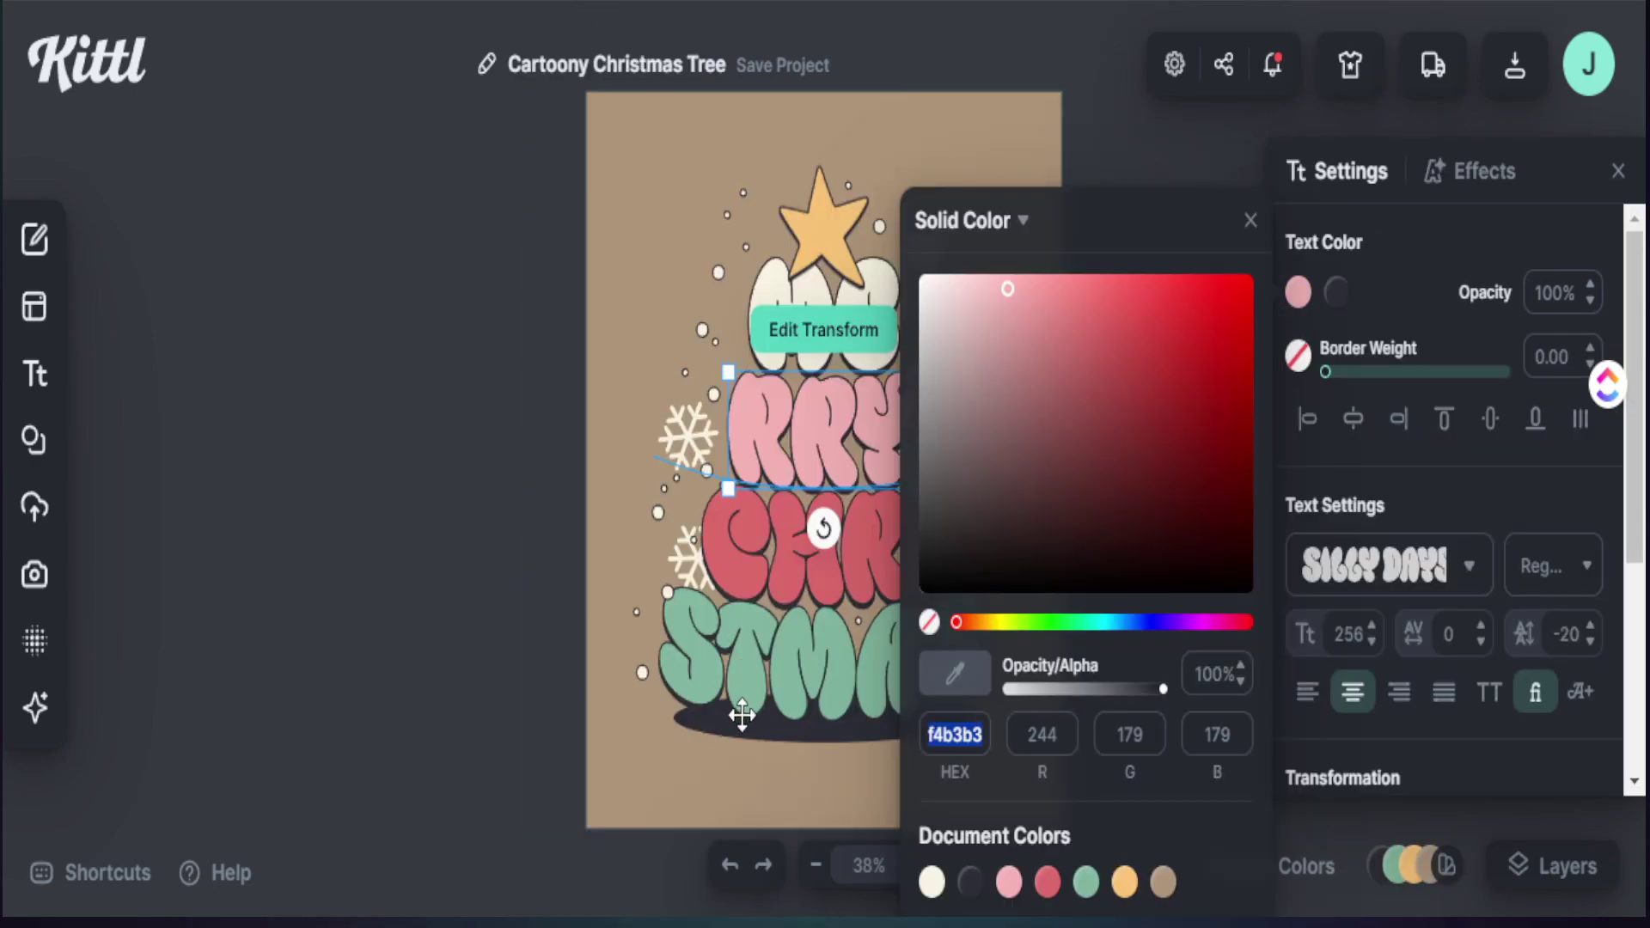
Step: Copy the red dd6b6b from the Christmas design's CHRI line and apply it to the third NURSE line in the Flower? project
{"action": "left_click", "coordinate": [729, 547]}
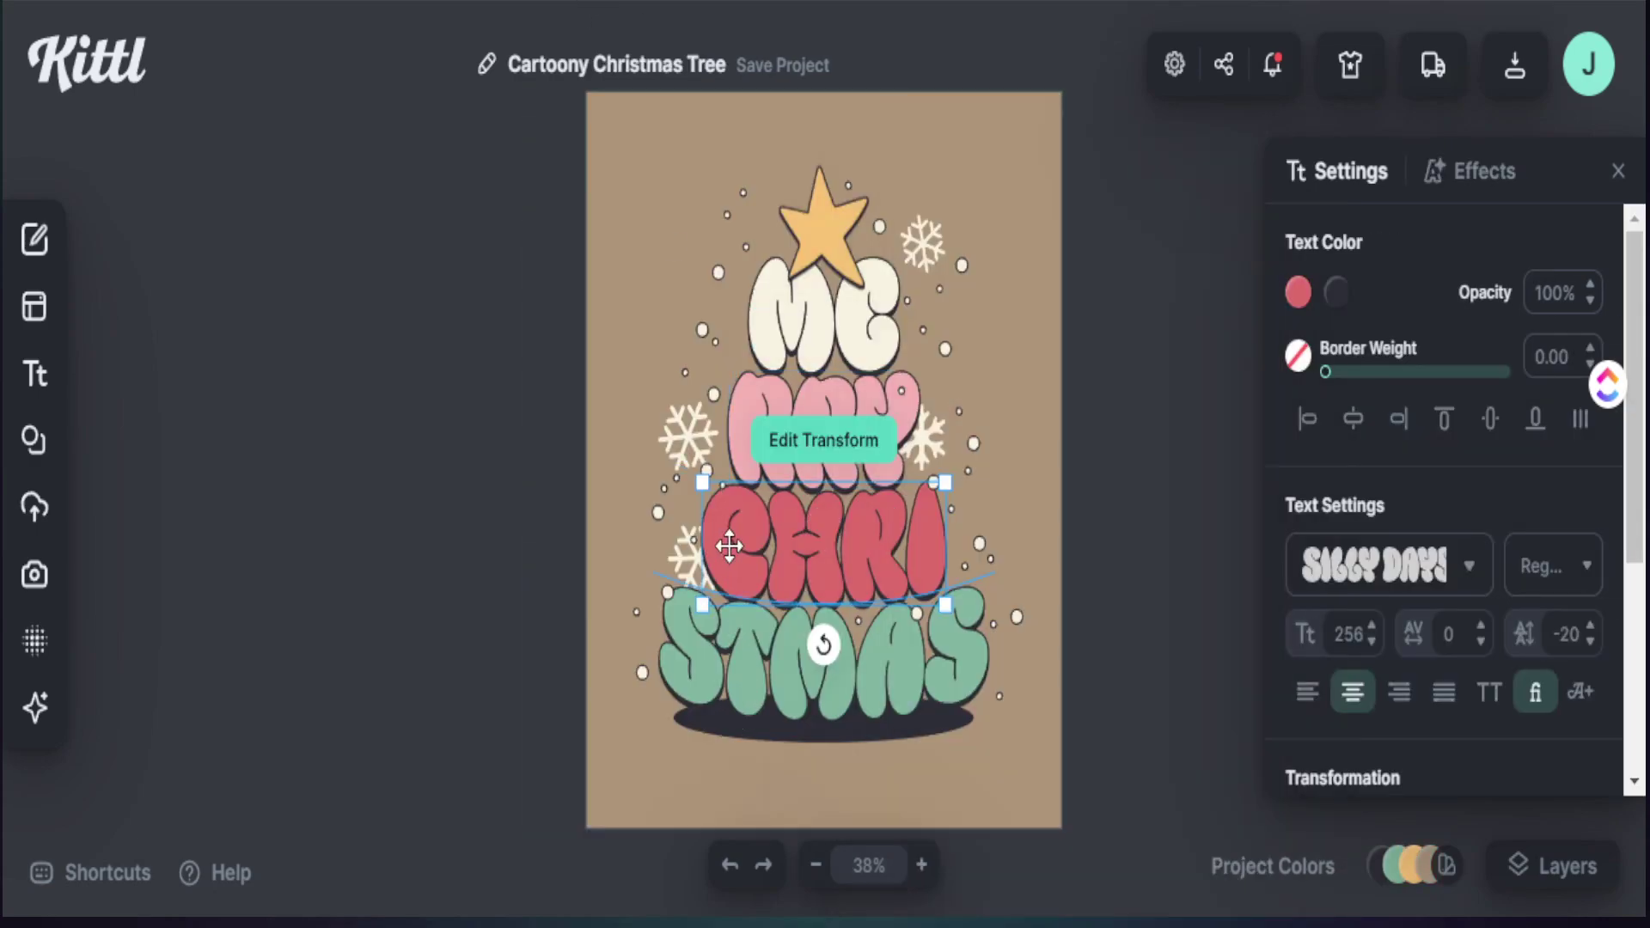
{"action": "left_click", "coordinate": [1297, 293]}
{"action": "left_click", "coordinate": [952, 738]}
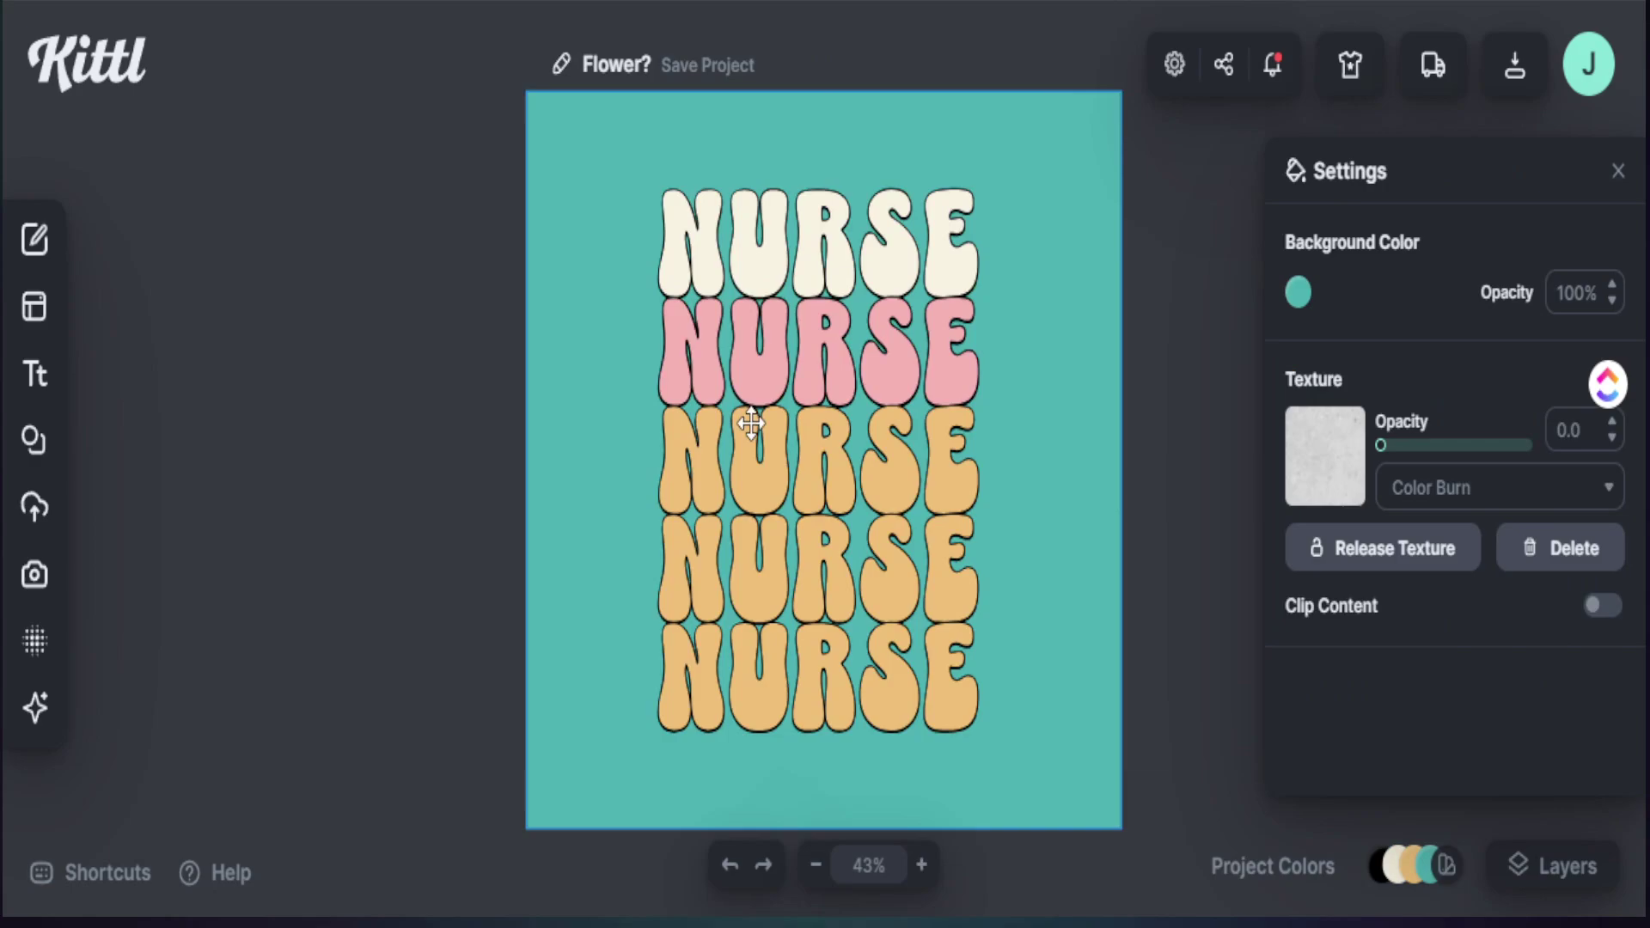
{"action": "left_click", "coordinate": [752, 481]}
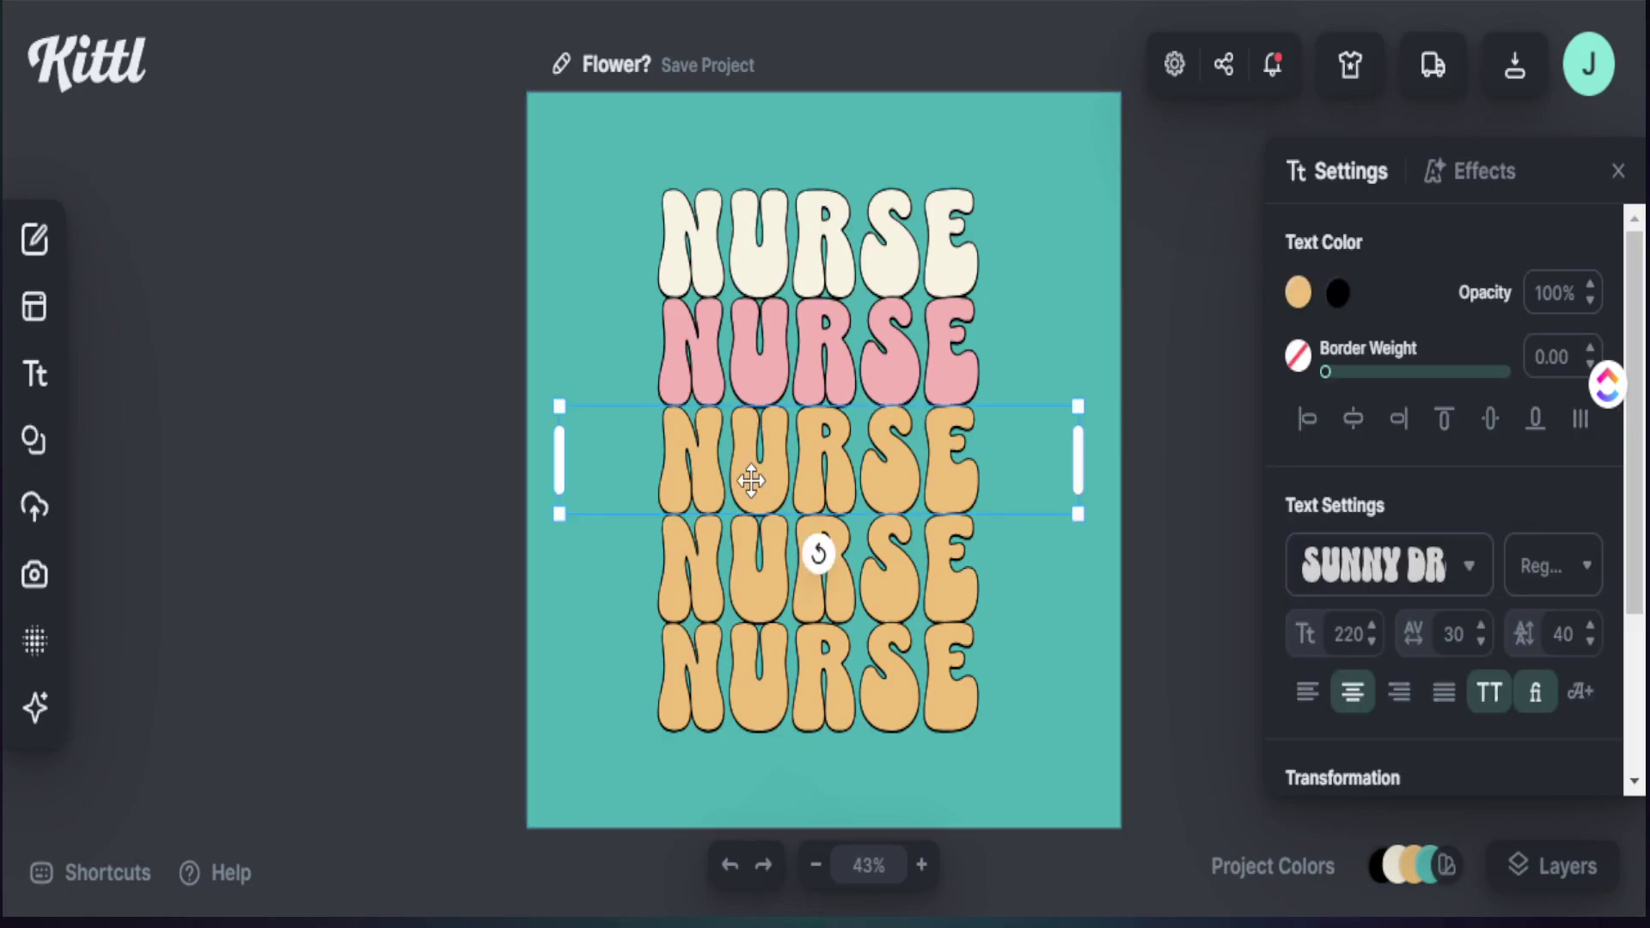
{"action": "left_click", "coordinate": [1297, 293]}
{"action": "left_click", "coordinate": [955, 737]}
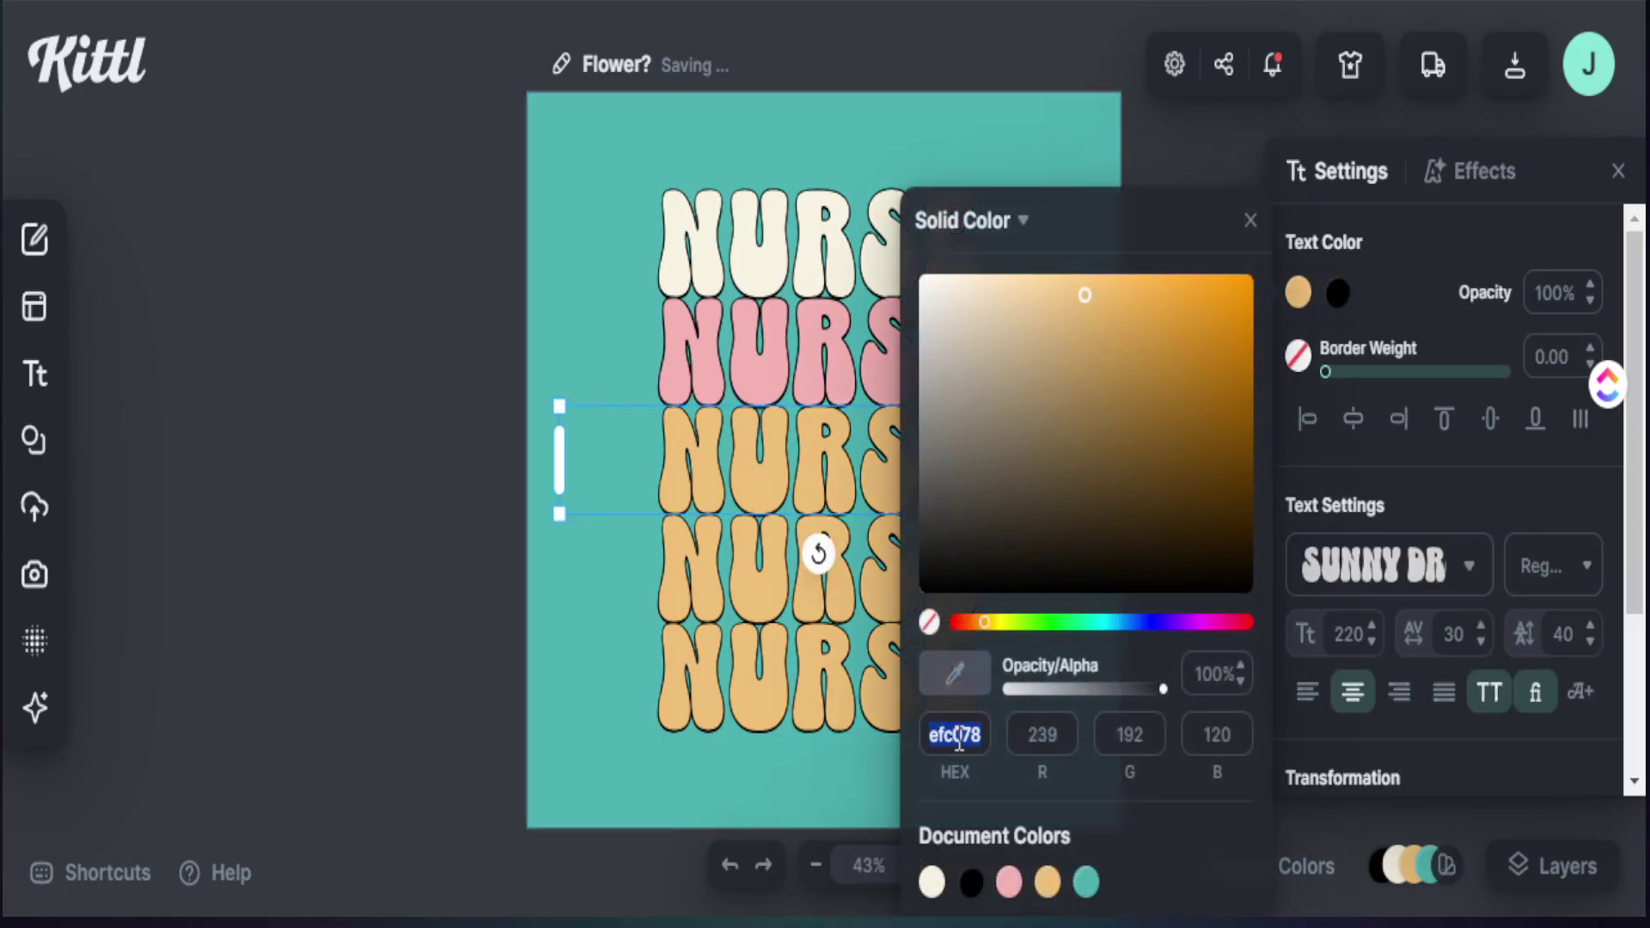
{"action": "left_click", "coordinate": [1009, 885]}
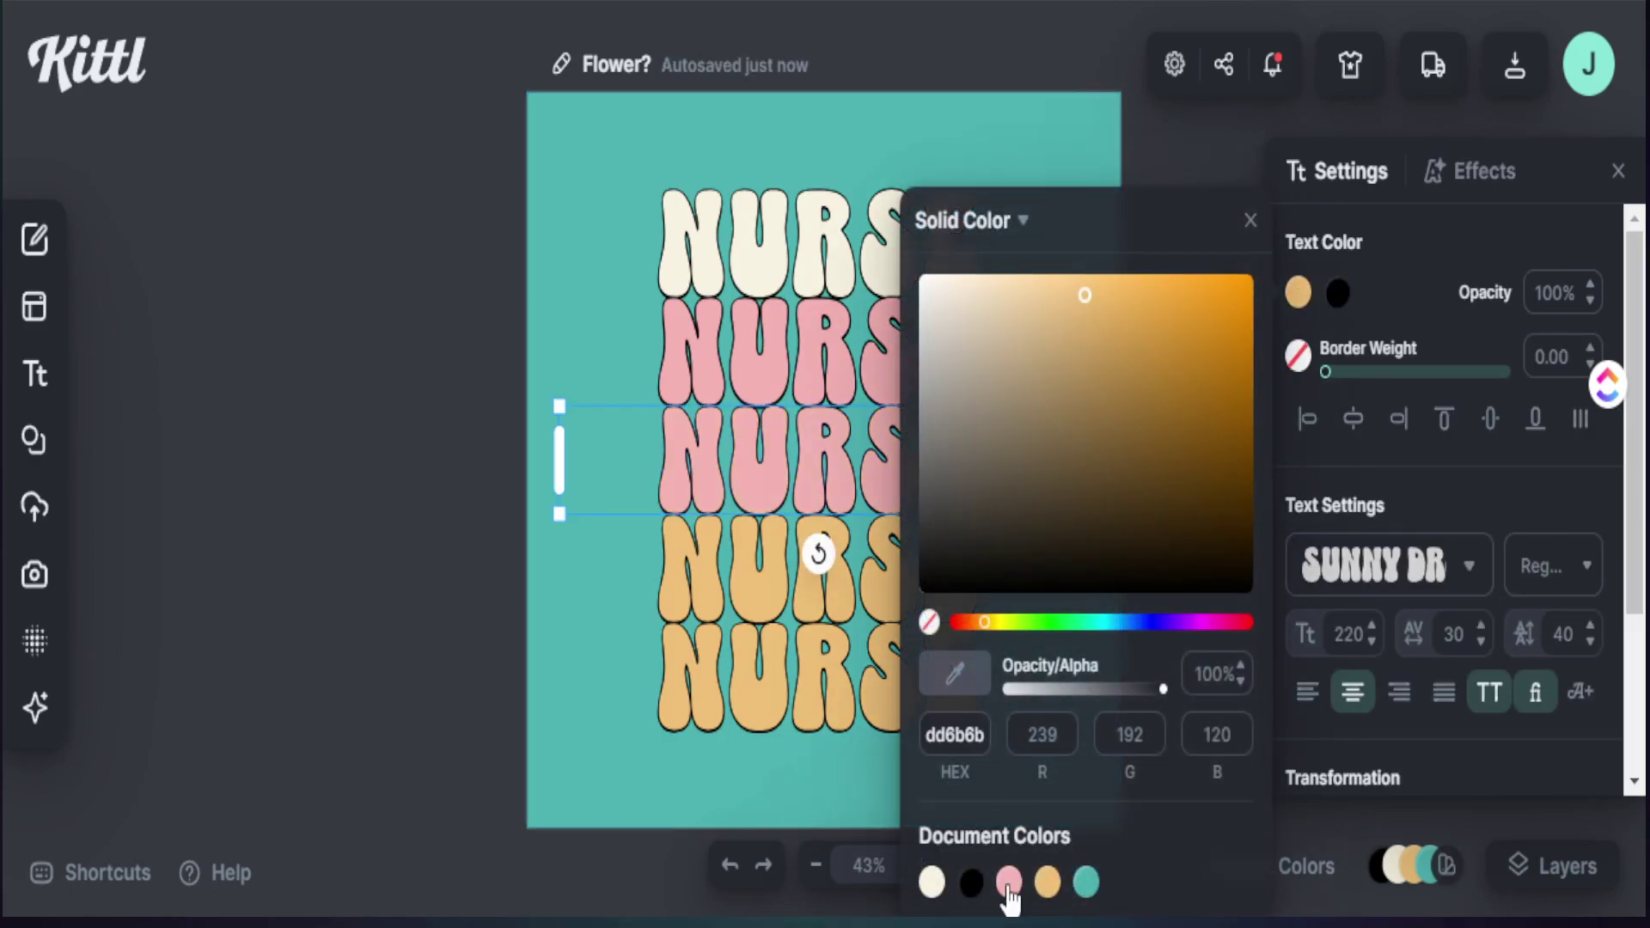
{"action": "left_click", "coordinate": [595, 631]}
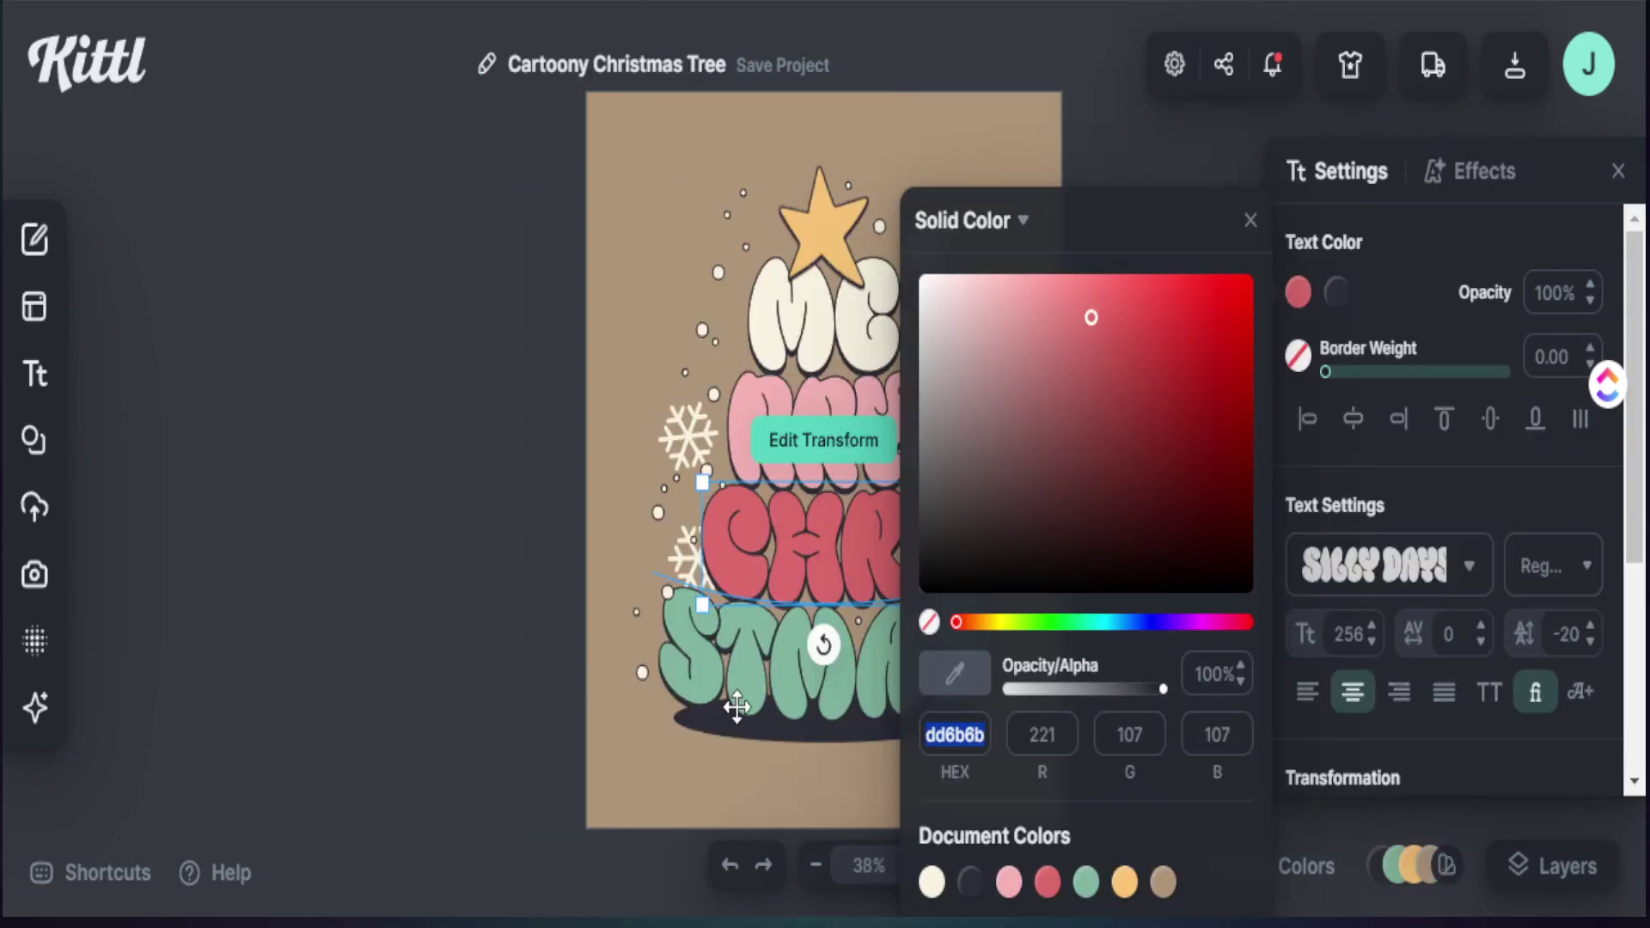
Step: Copy the green 81b6a0 from the Christmas design's STMAS line and apply it to the fourth NURSE line in the Flower? project
{"action": "left_click", "coordinate": [730, 696]}
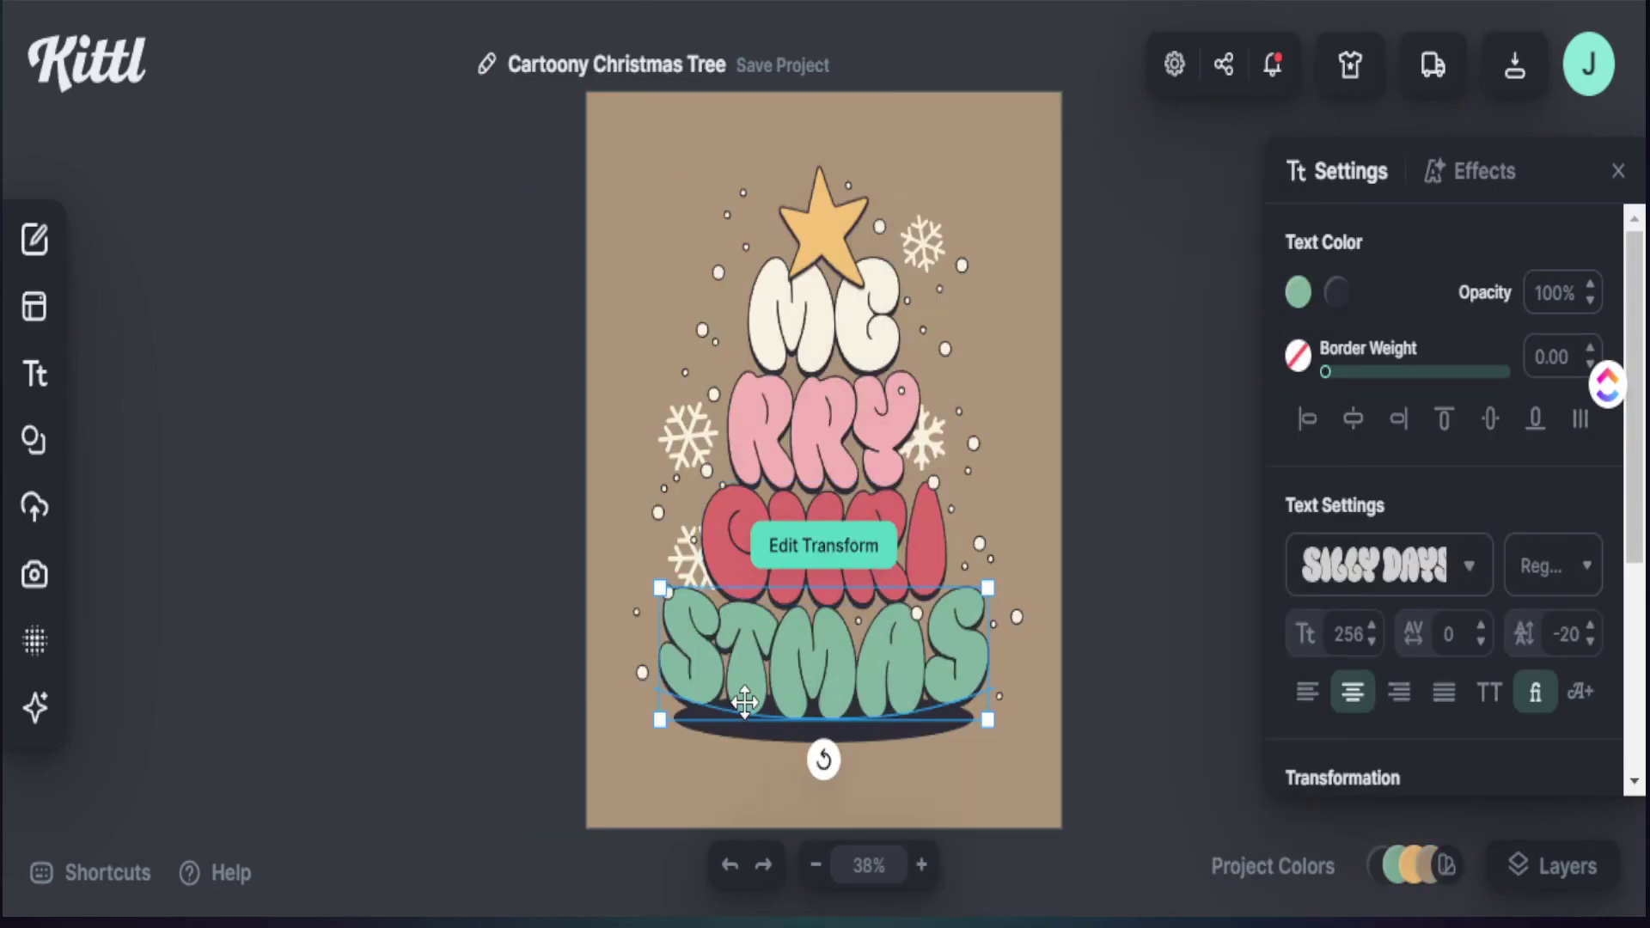
{"action": "left_click", "coordinate": [1297, 293]}
{"action": "double_click", "coordinate": [956, 735]}
{"action": "key", "text": "ctrl+c"}
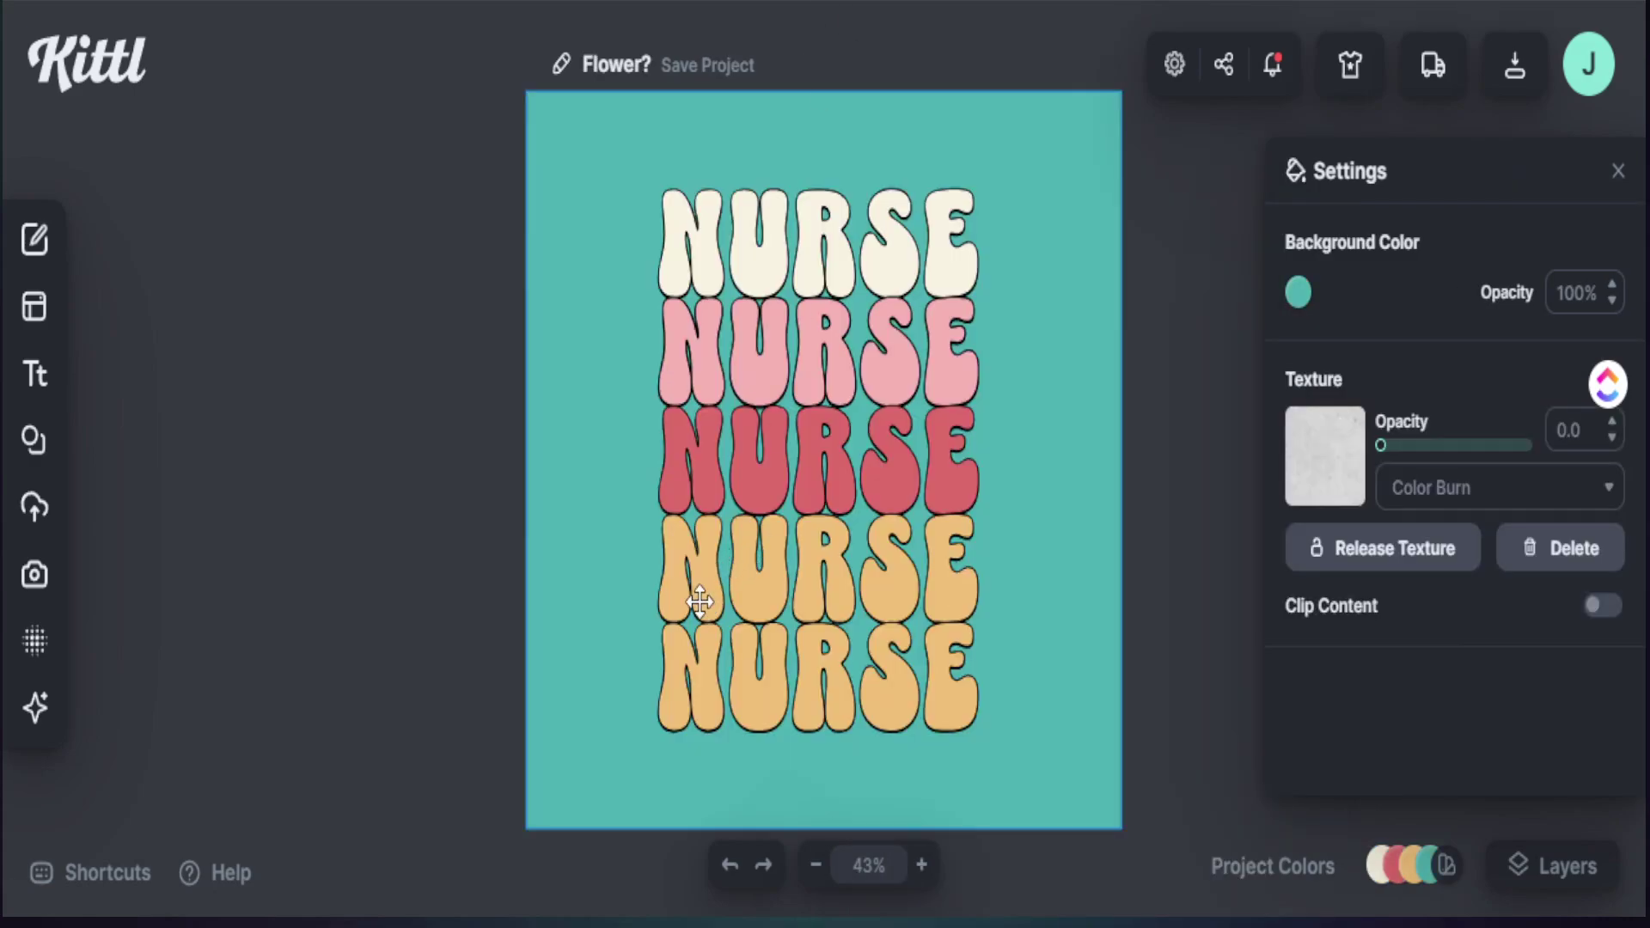
{"action": "left_click", "coordinate": [688, 593]}
{"action": "left_click", "coordinate": [1297, 292]}
{"action": "double_click", "coordinate": [954, 735]}
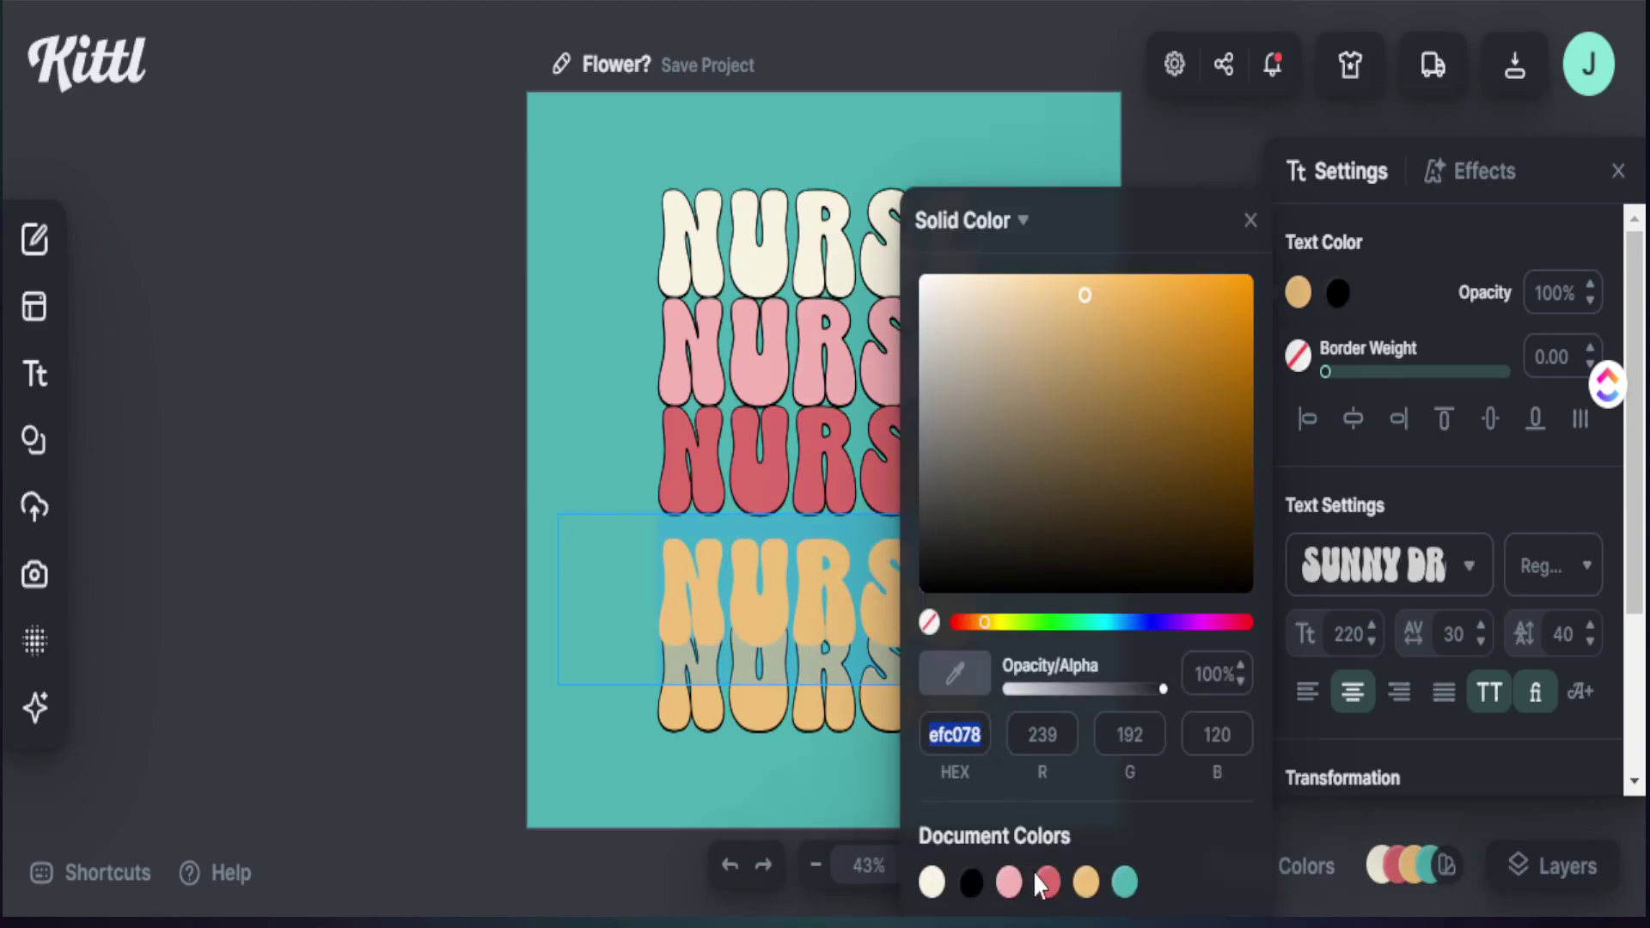
{"action": "key", "text": "ctrl+v"}
{"action": "key", "text": "Return"}
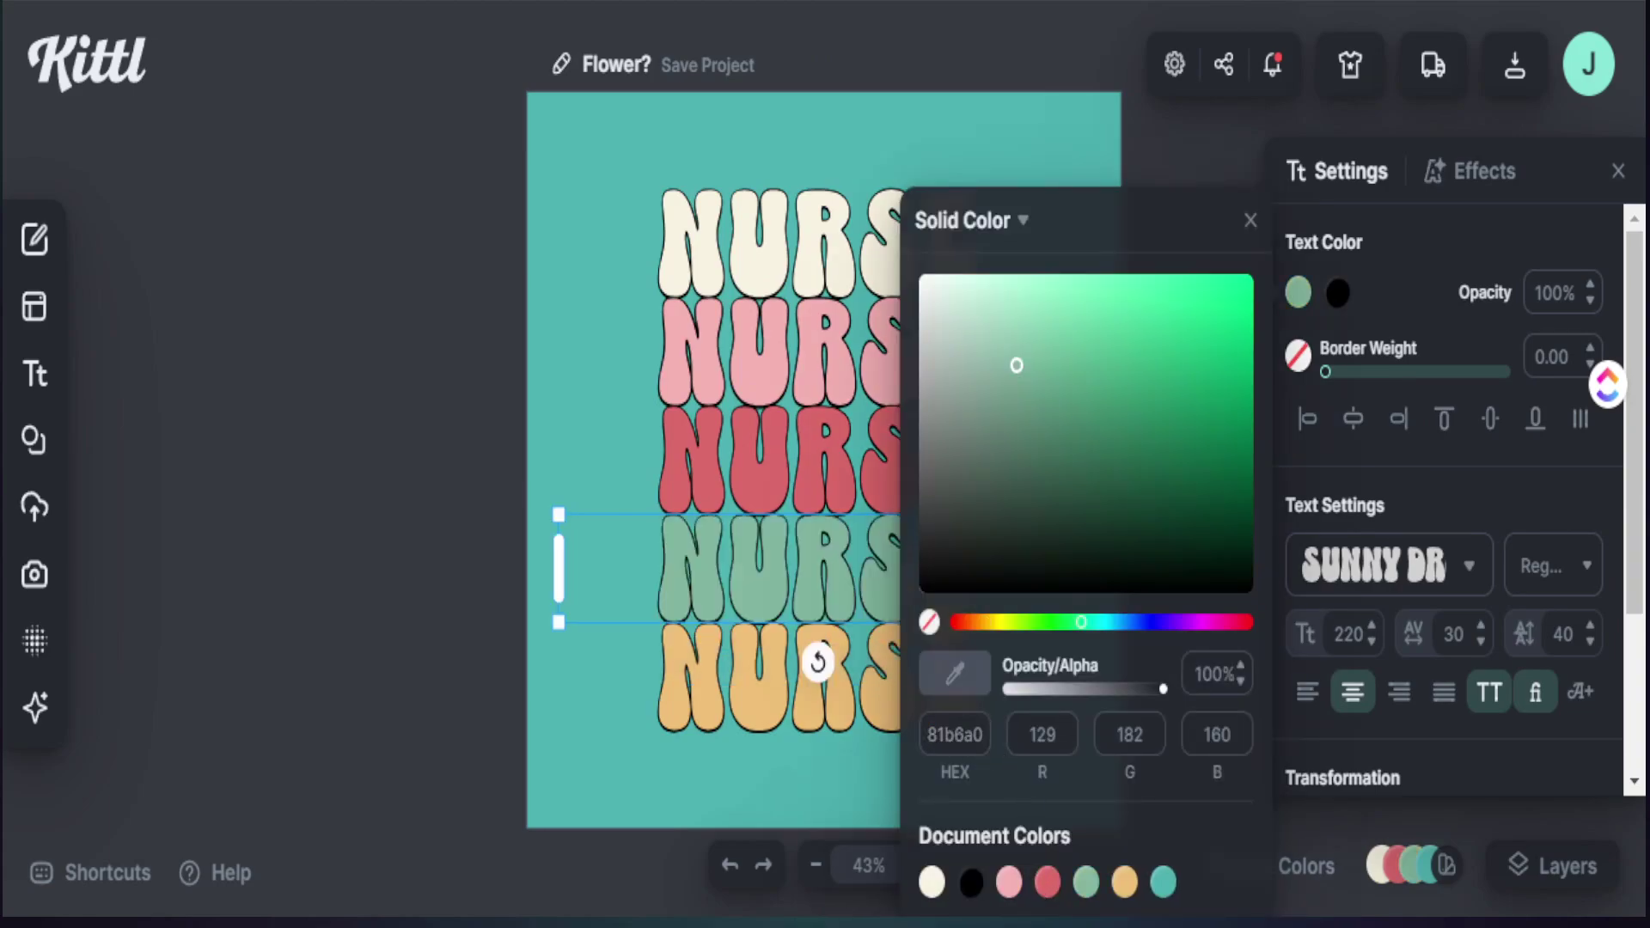
{"action": "left_click", "coordinate": [588, 715]}
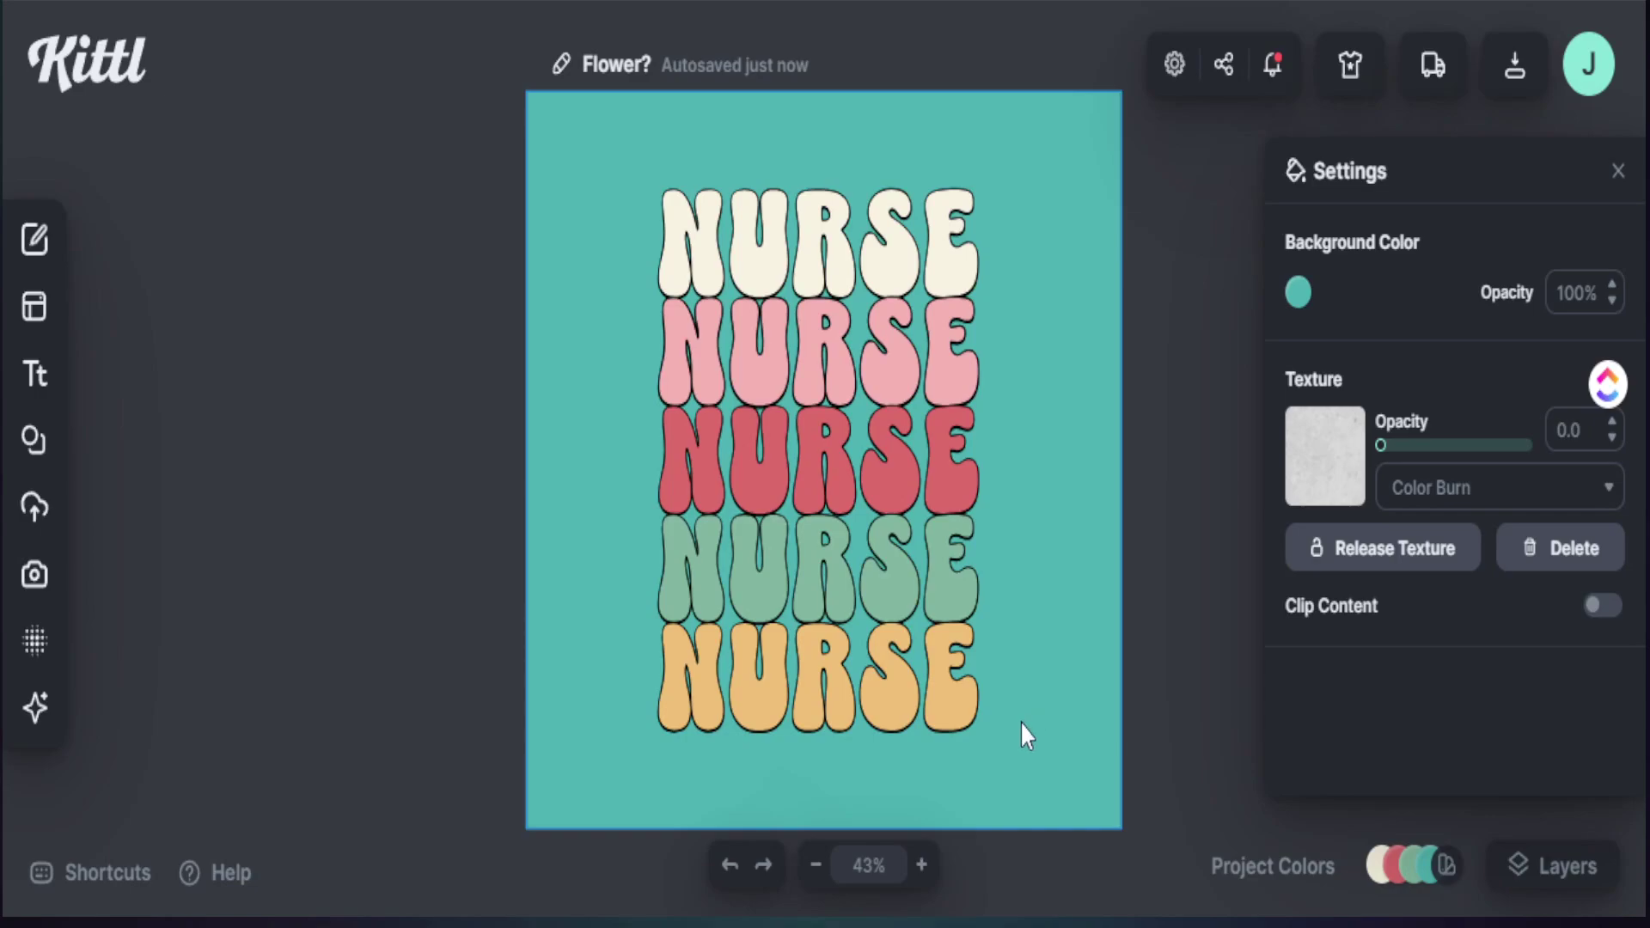
Step: Group all five NURSE lines and enlarge the group slightly, to a font size of about 227
{"action": "left_click_drag", "start_coordinate": [1013, 736], "coordinate": [672, 204]}
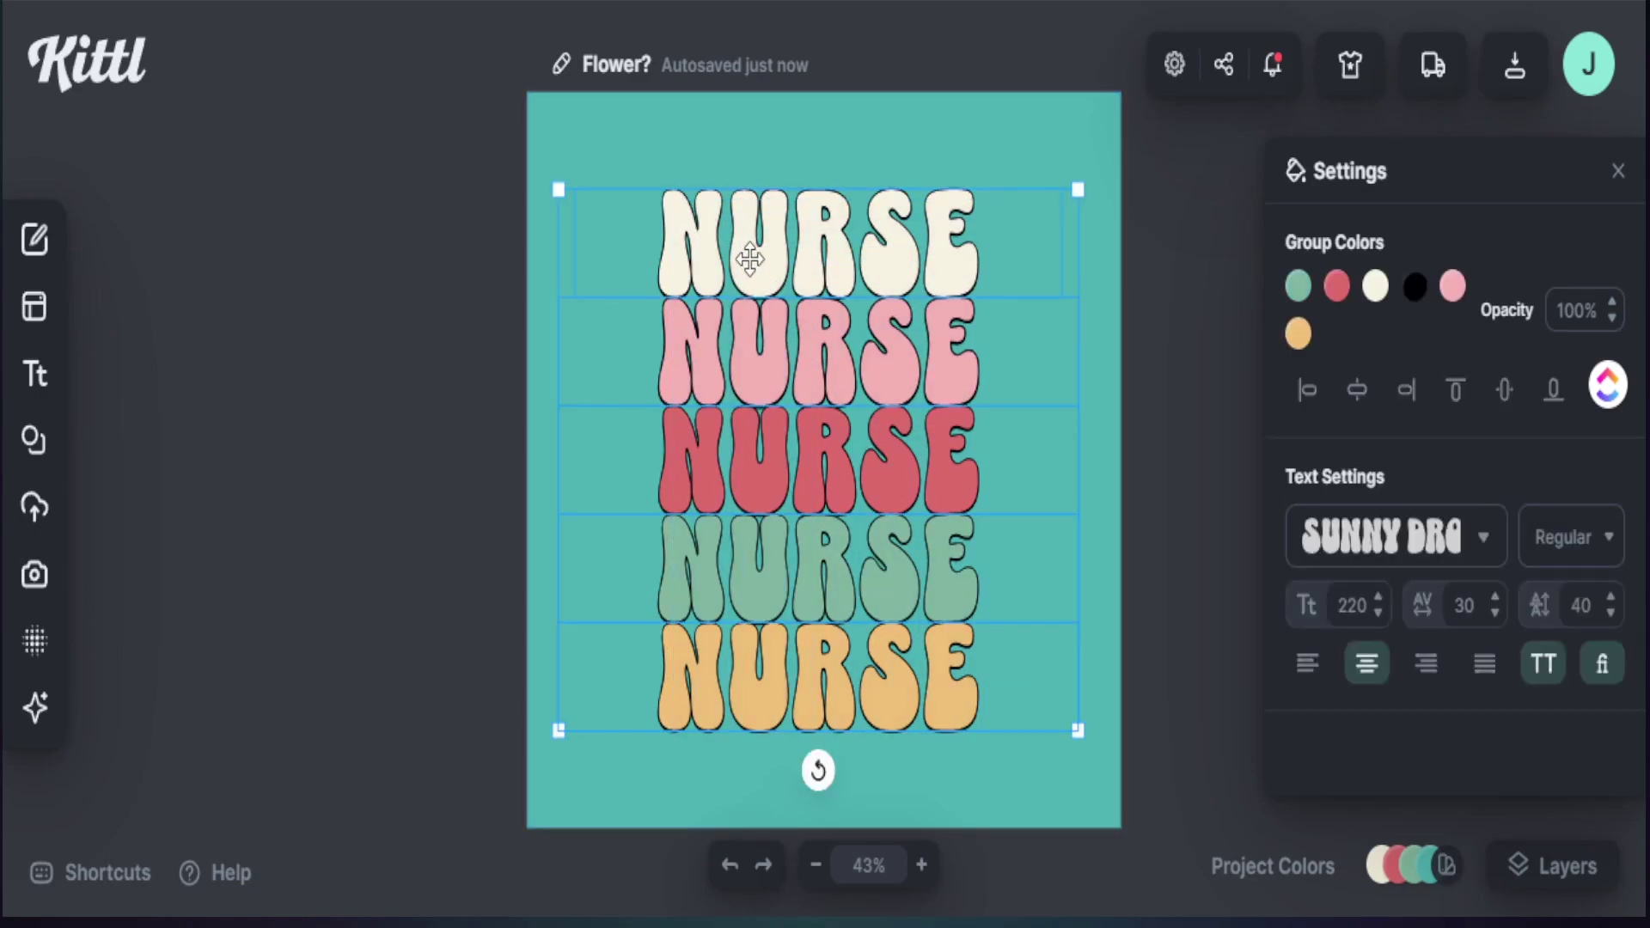
{"action": "right_click", "coordinate": [749, 258]}
{"action": "left_click", "coordinate": [826, 427]}
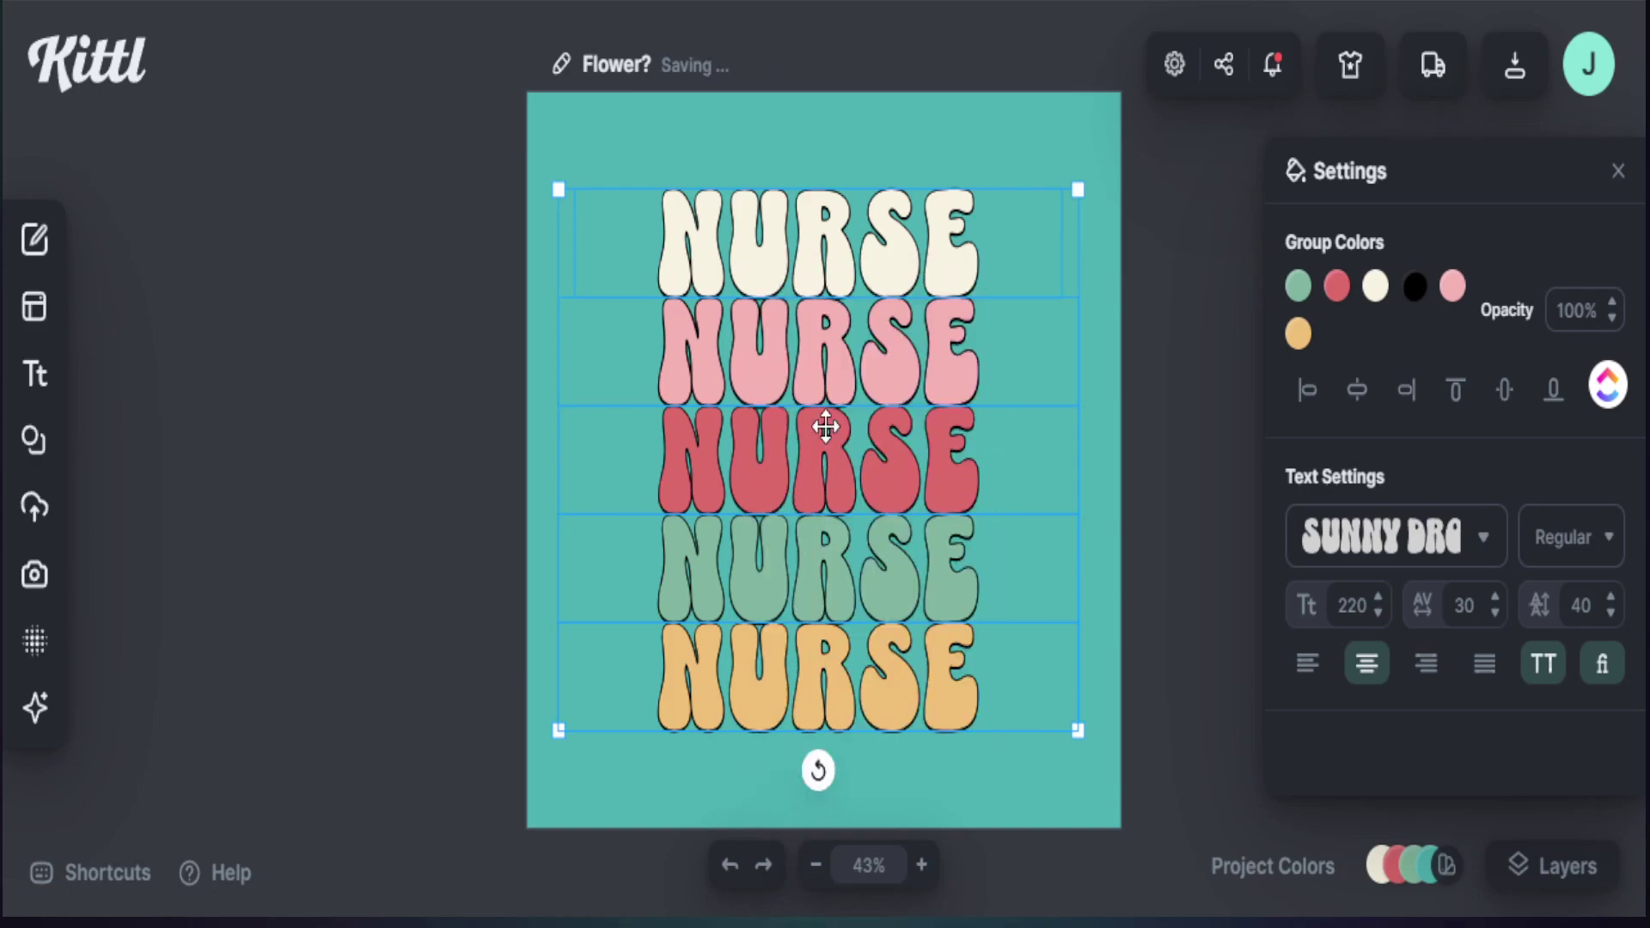
{"action": "mouse_move", "coordinate": [1076, 731]}
{"action": "left_mouse_down"}
{"action": "mouse_move", "coordinate": [976, 667]}
{"action": "mouse_move", "coordinate": [1068, 744]}
{"action": "mouse_move", "coordinate": [1053, 736]}
{"action": "mouse_move", "coordinate": [1094, 748]}
{"action": "left_mouse_up"}
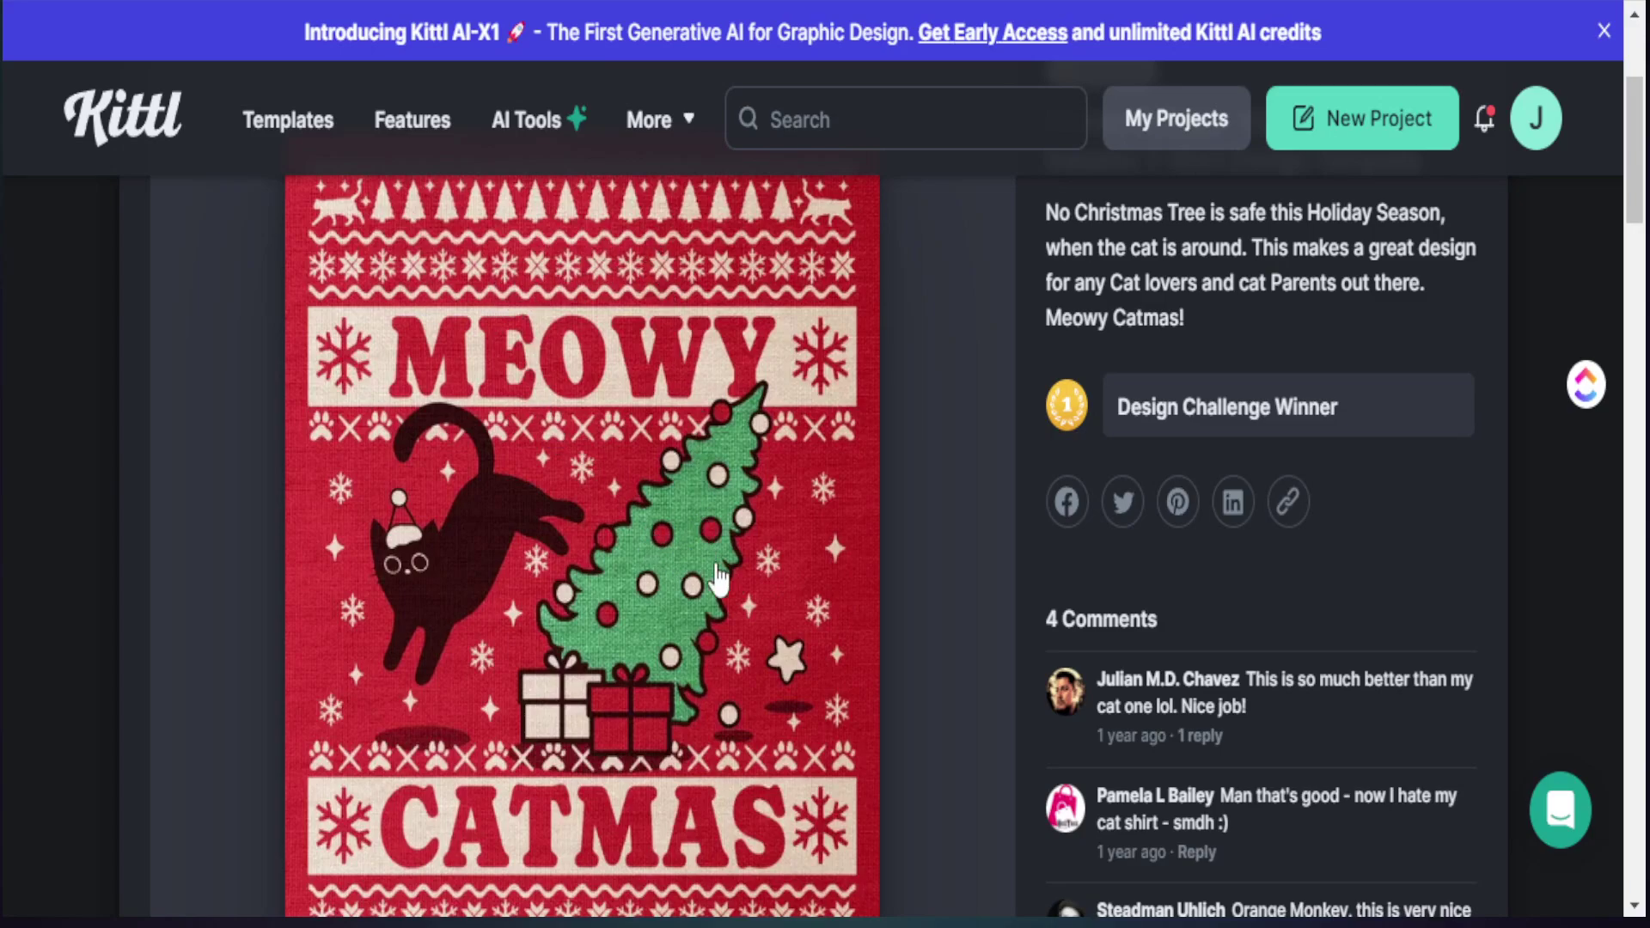
Step: Look over the Meowy Catmas ugly Christmas sweater template page
{"action": "scroll", "coordinate": [698, 535], "scroll_direction": "up", "scroll_amount": 3}
{"action": "left_click", "coordinate": [284, 313]}
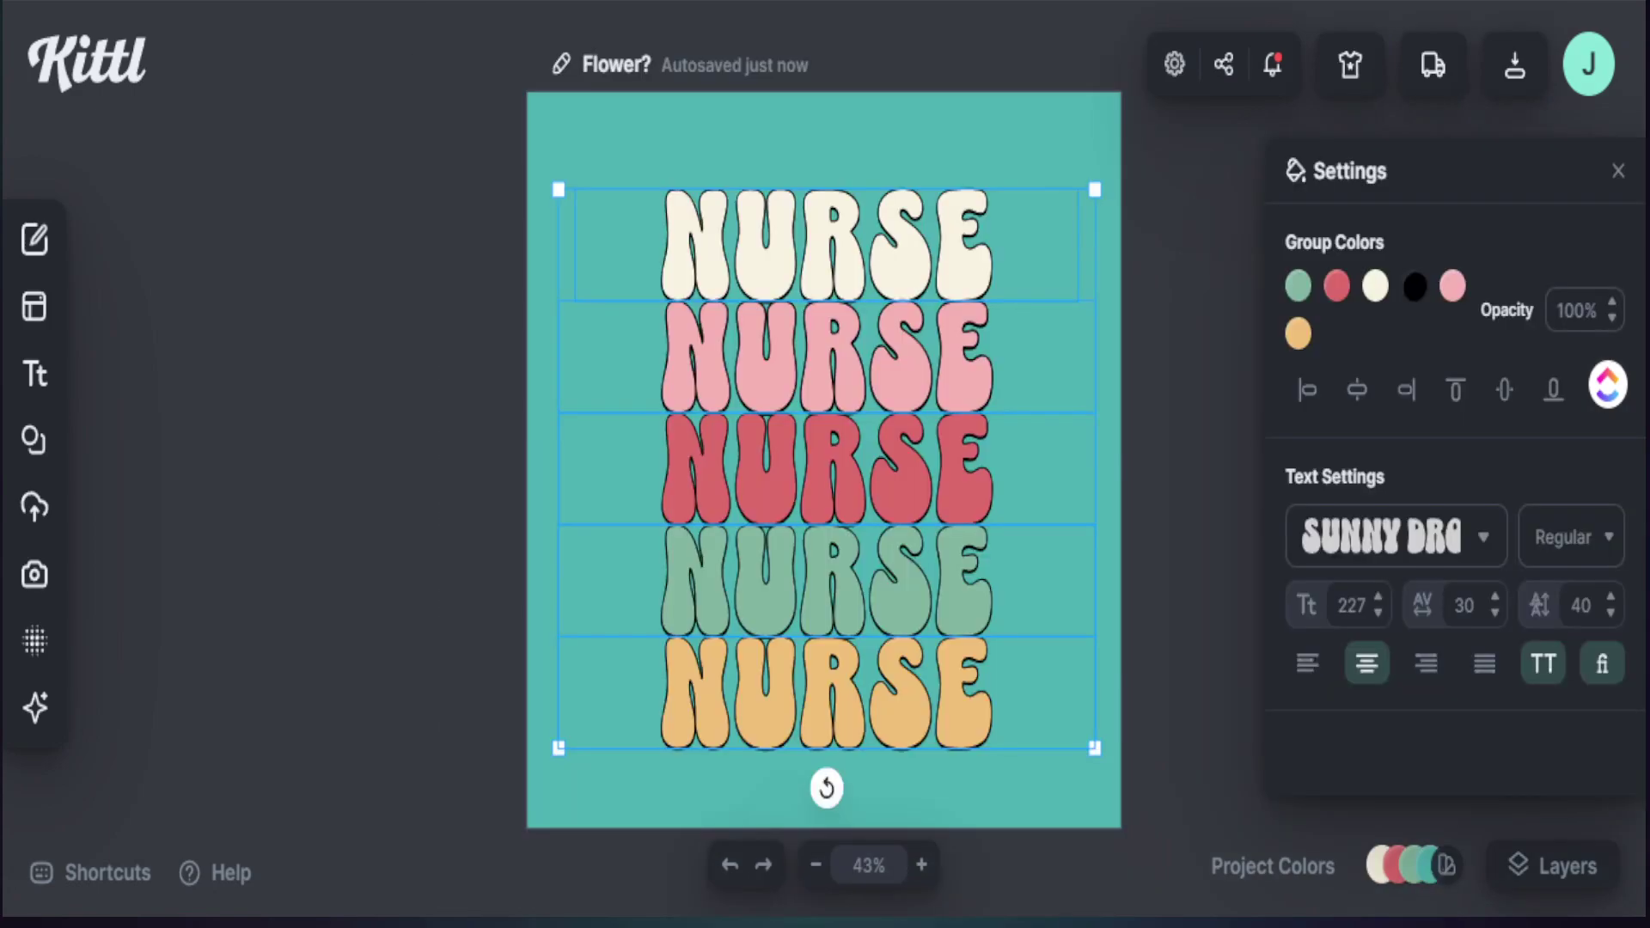
Step: Search the elements library in the Flower? project for "christmas tree"
{"action": "mouse_move", "coordinate": [31, 589]}
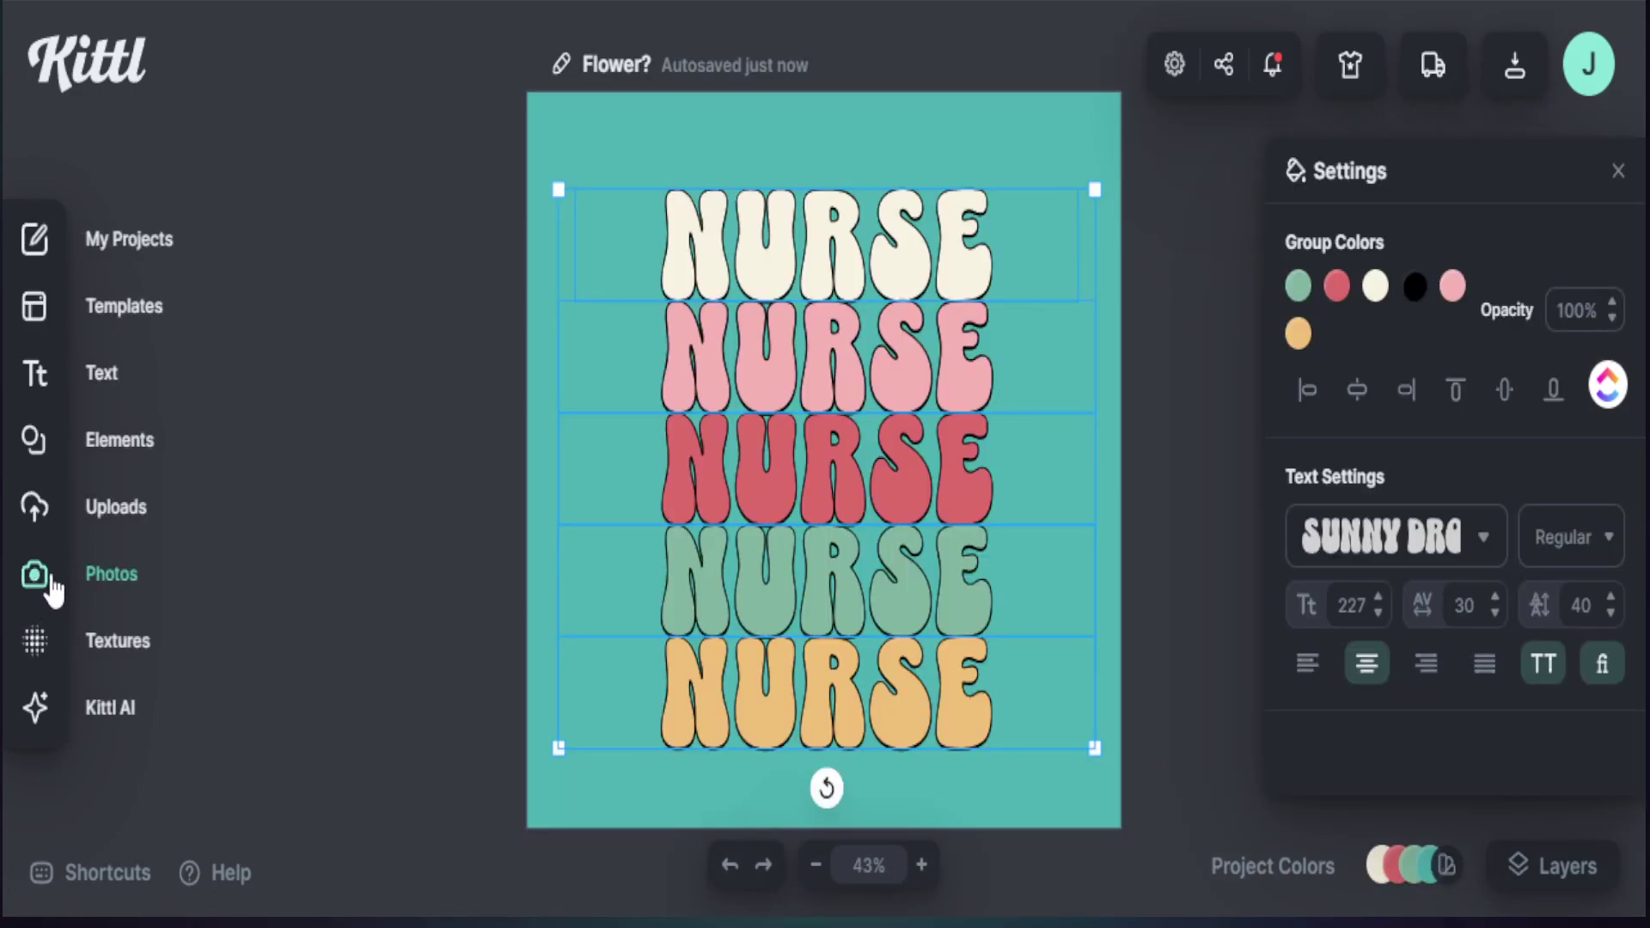
{"action": "left_click", "coordinate": [46, 455]}
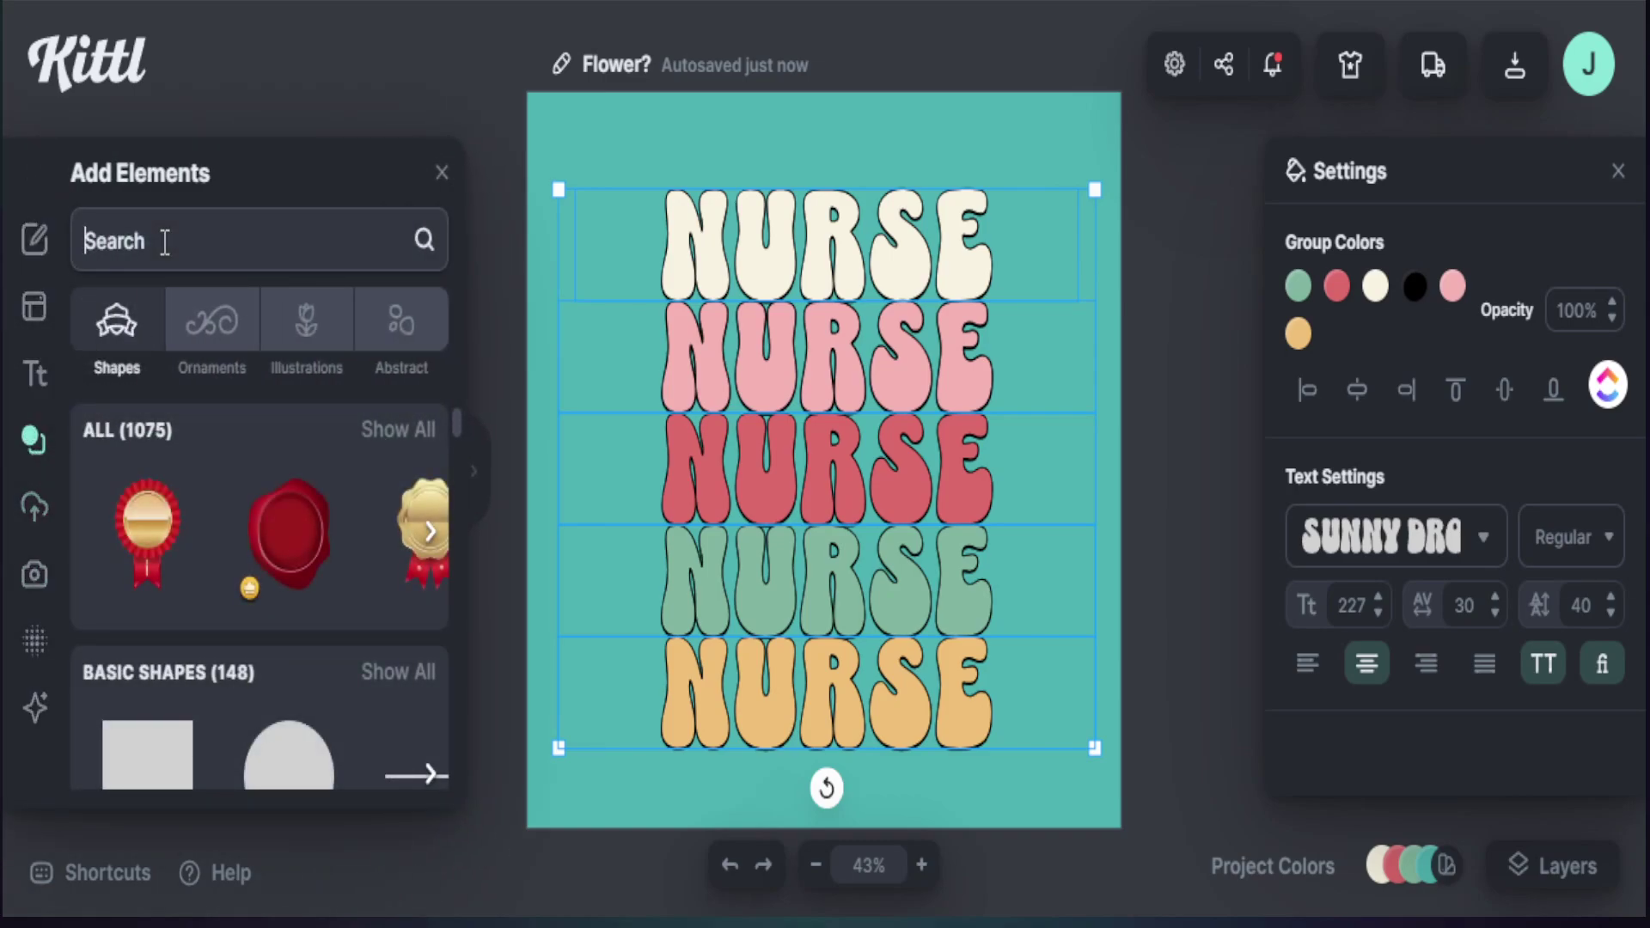
{"action": "type", "text": "chri"}
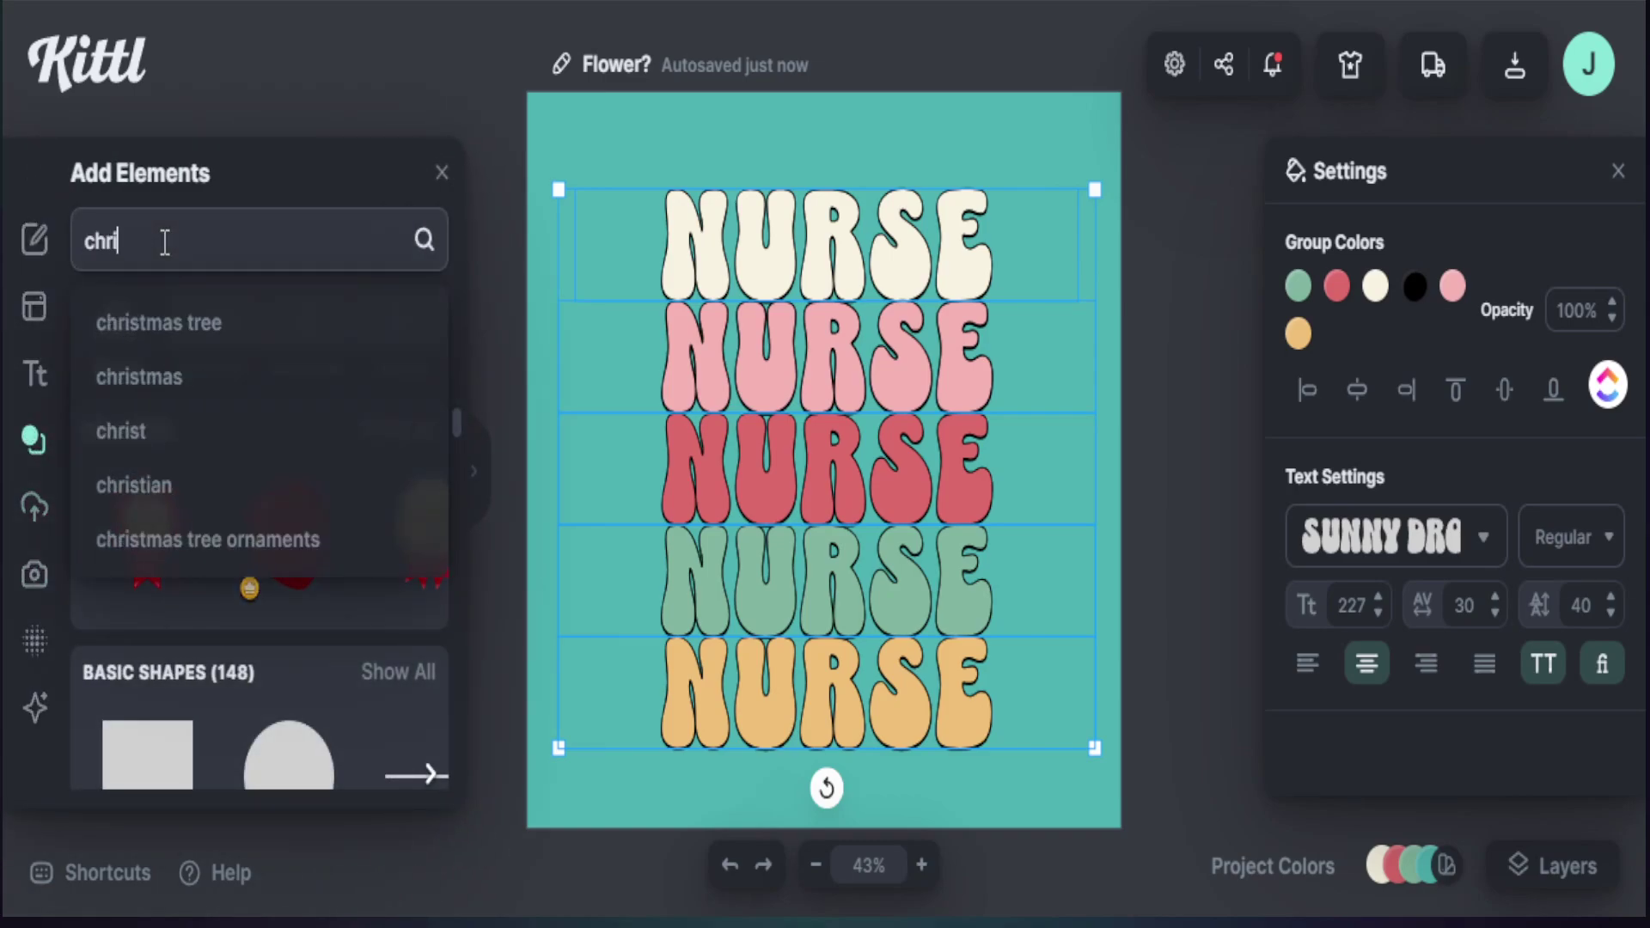
{"action": "key", "text": "Down"}
{"action": "key", "text": "Return"}
Step: Browse the Christmas tree element results for a tree illustration that suits the NURSE design
{"action": "scroll", "coordinate": [280, 610], "scroll_direction": "down", "scroll_amount": 2}
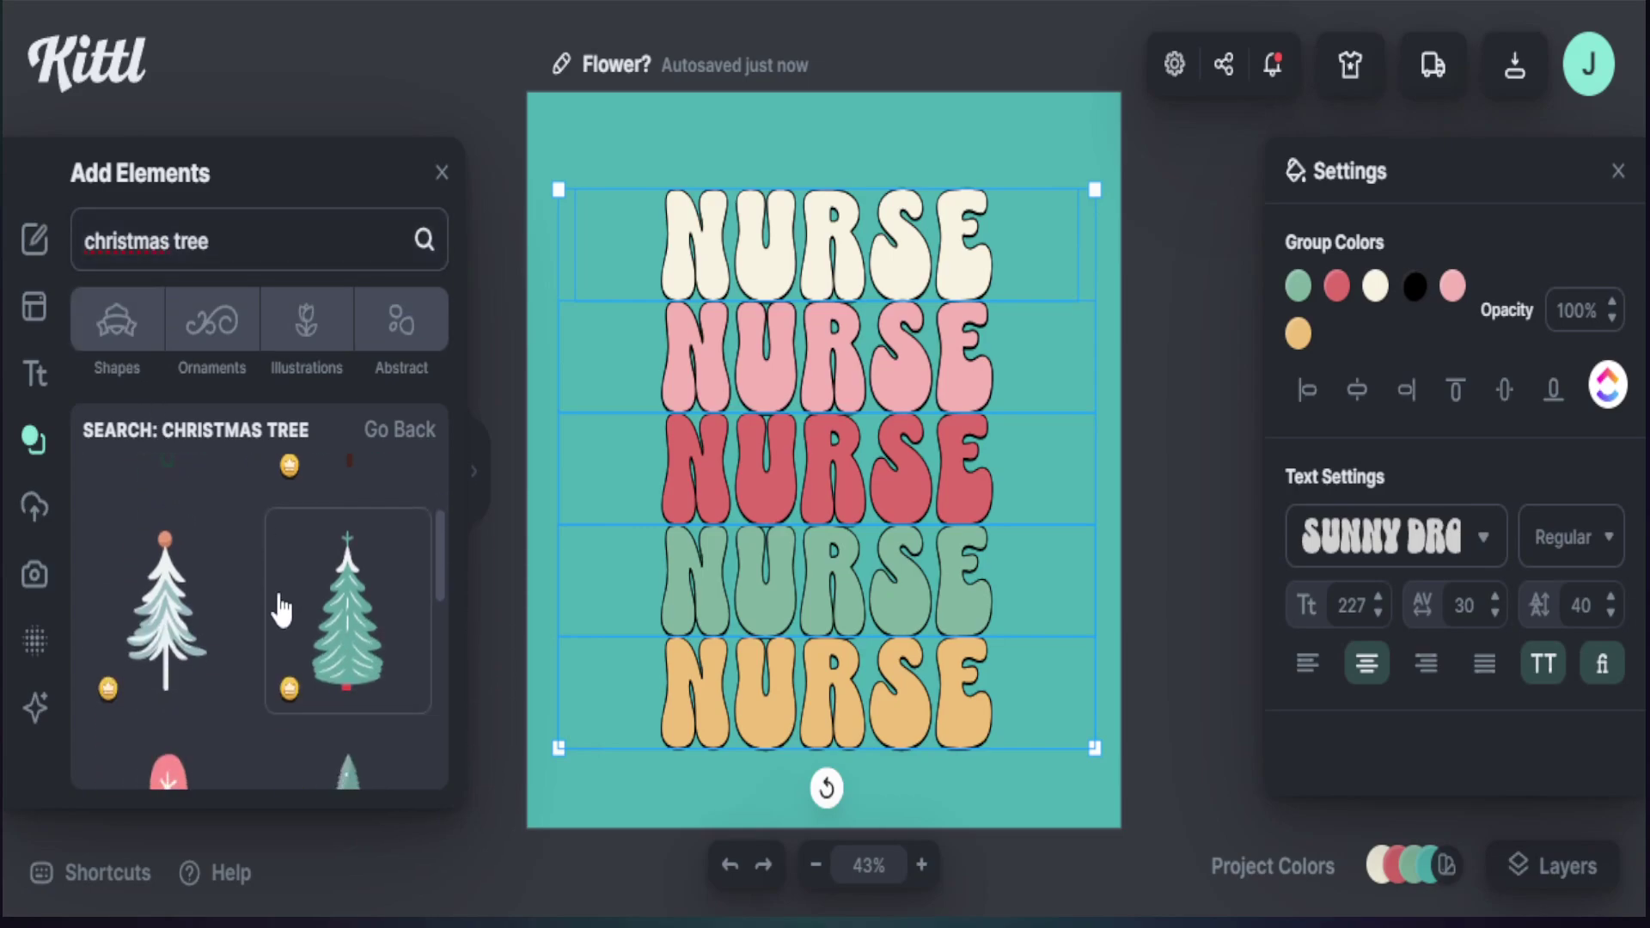
{"action": "scroll", "coordinate": [266, 593], "scroll_direction": "down", "scroll_amount": 8}
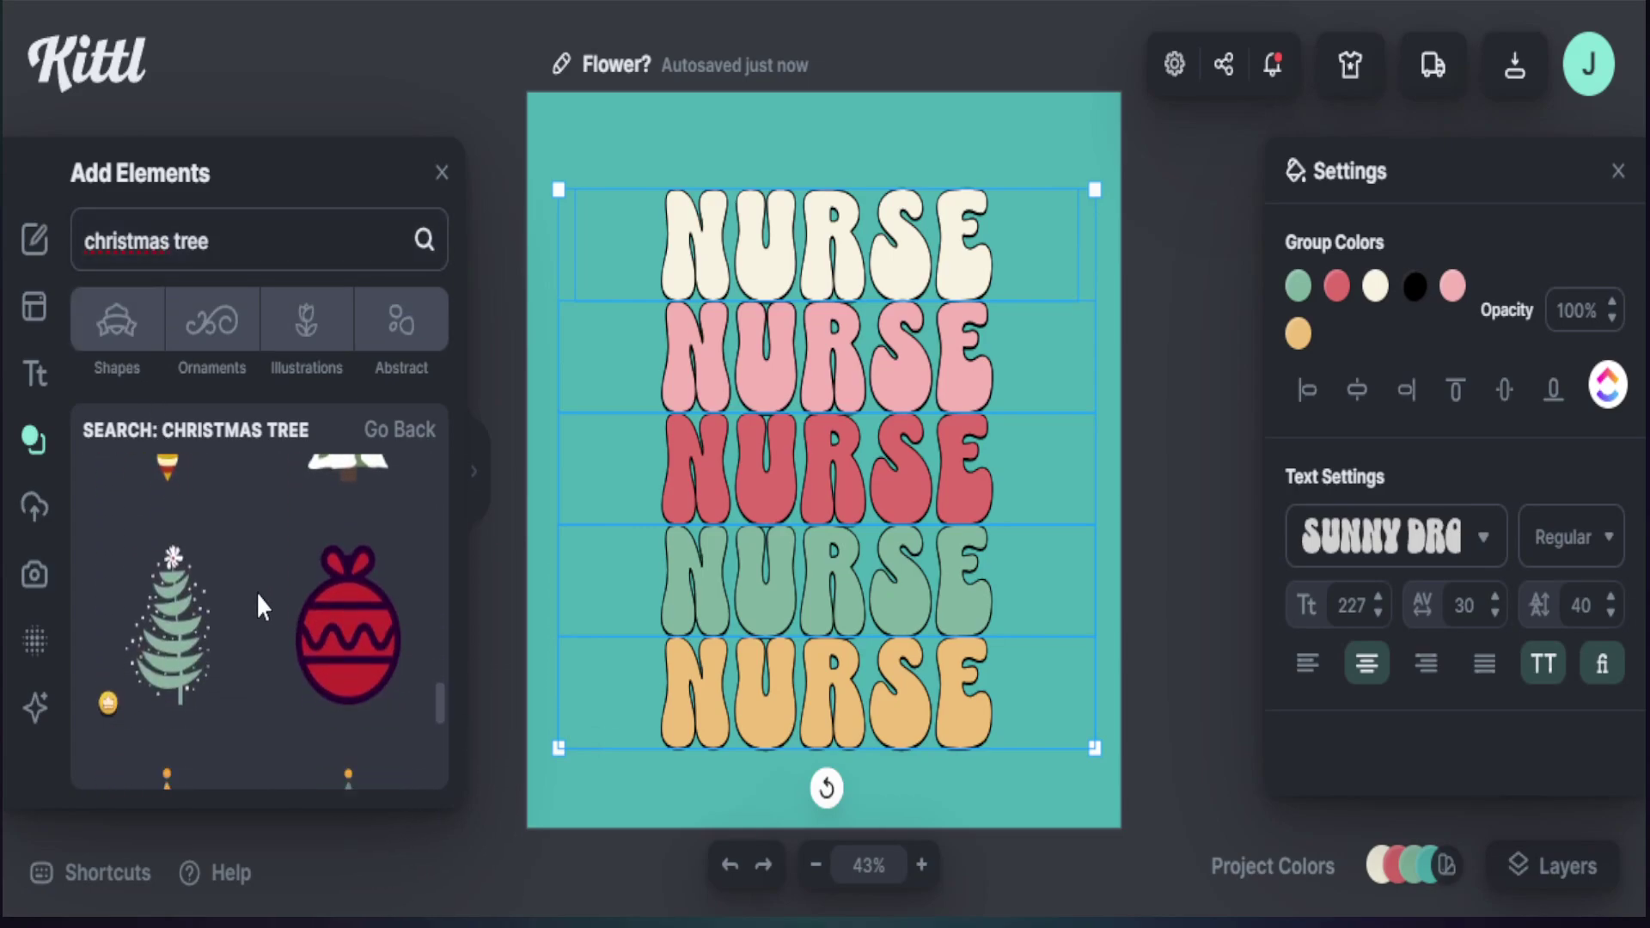
{"action": "scroll", "coordinate": [258, 594], "scroll_direction": "down", "scroll_amount": 8}
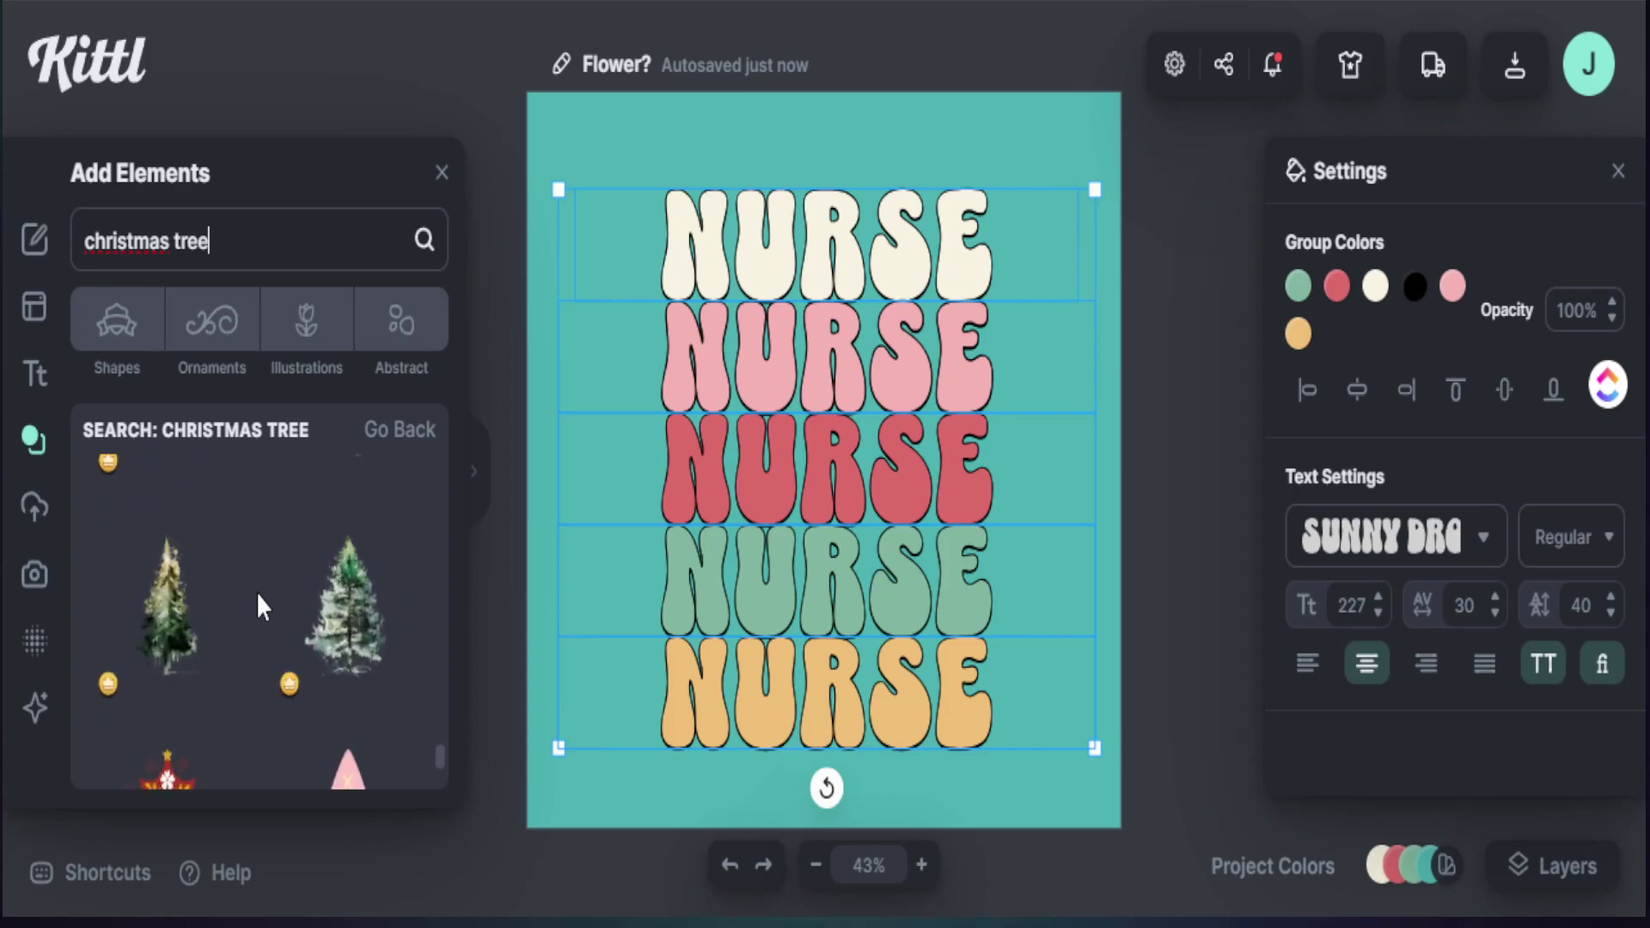
{"action": "scroll", "coordinate": [258, 594], "scroll_direction": "down", "scroll_amount": 8}
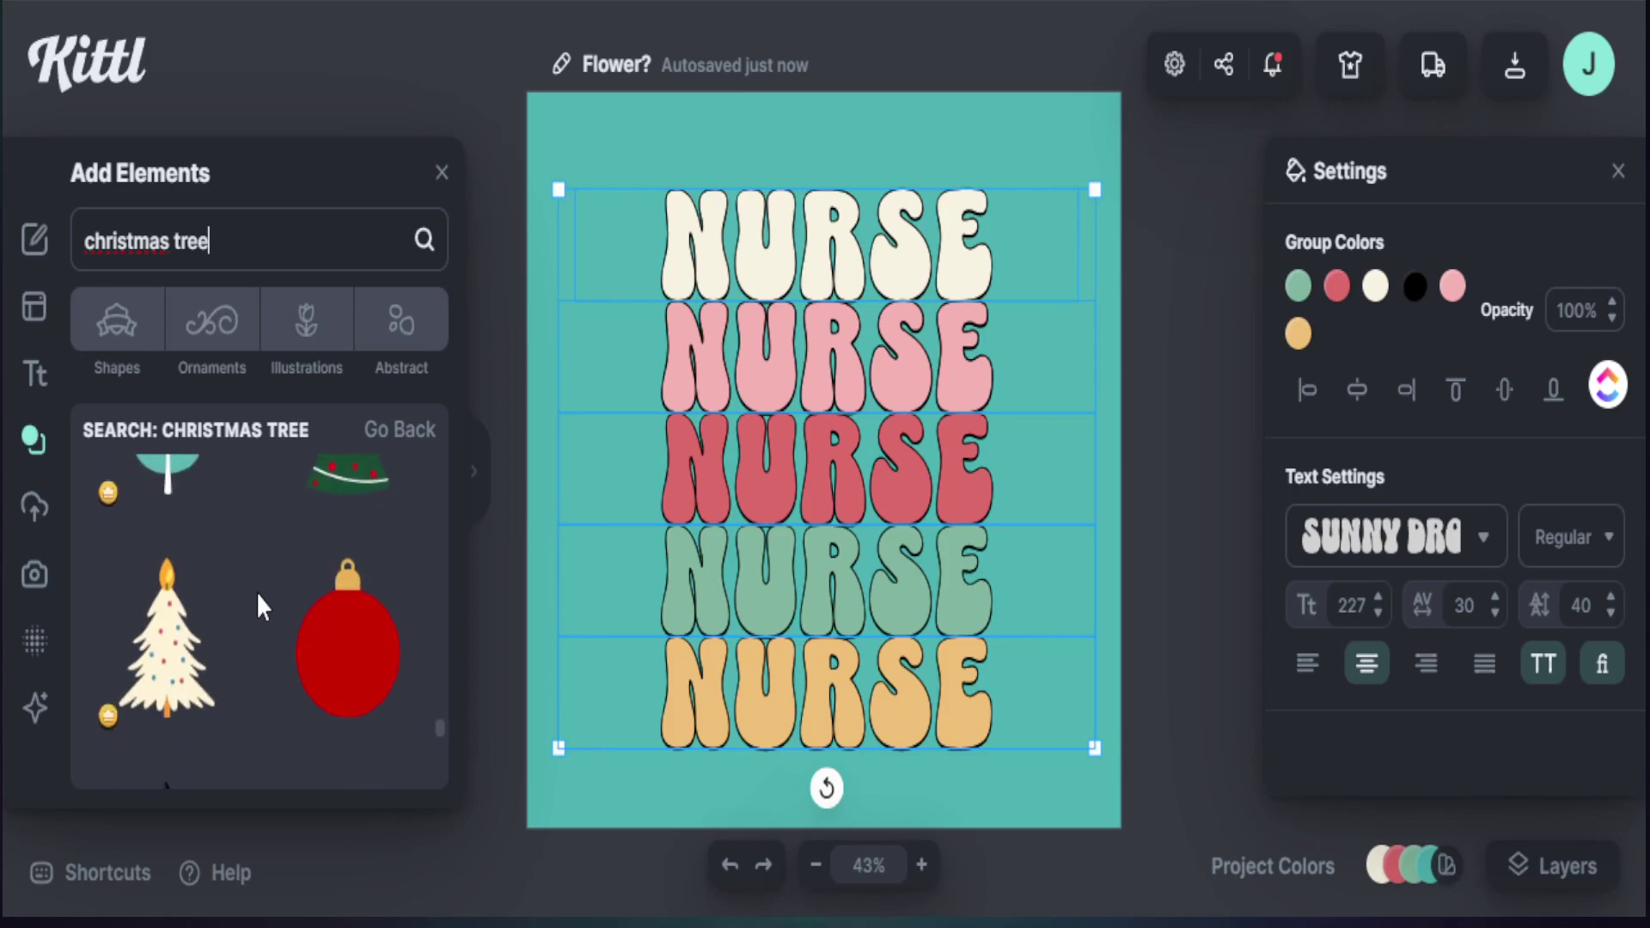
{"action": "scroll", "coordinate": [256, 591], "scroll_direction": "down", "scroll_amount": 8}
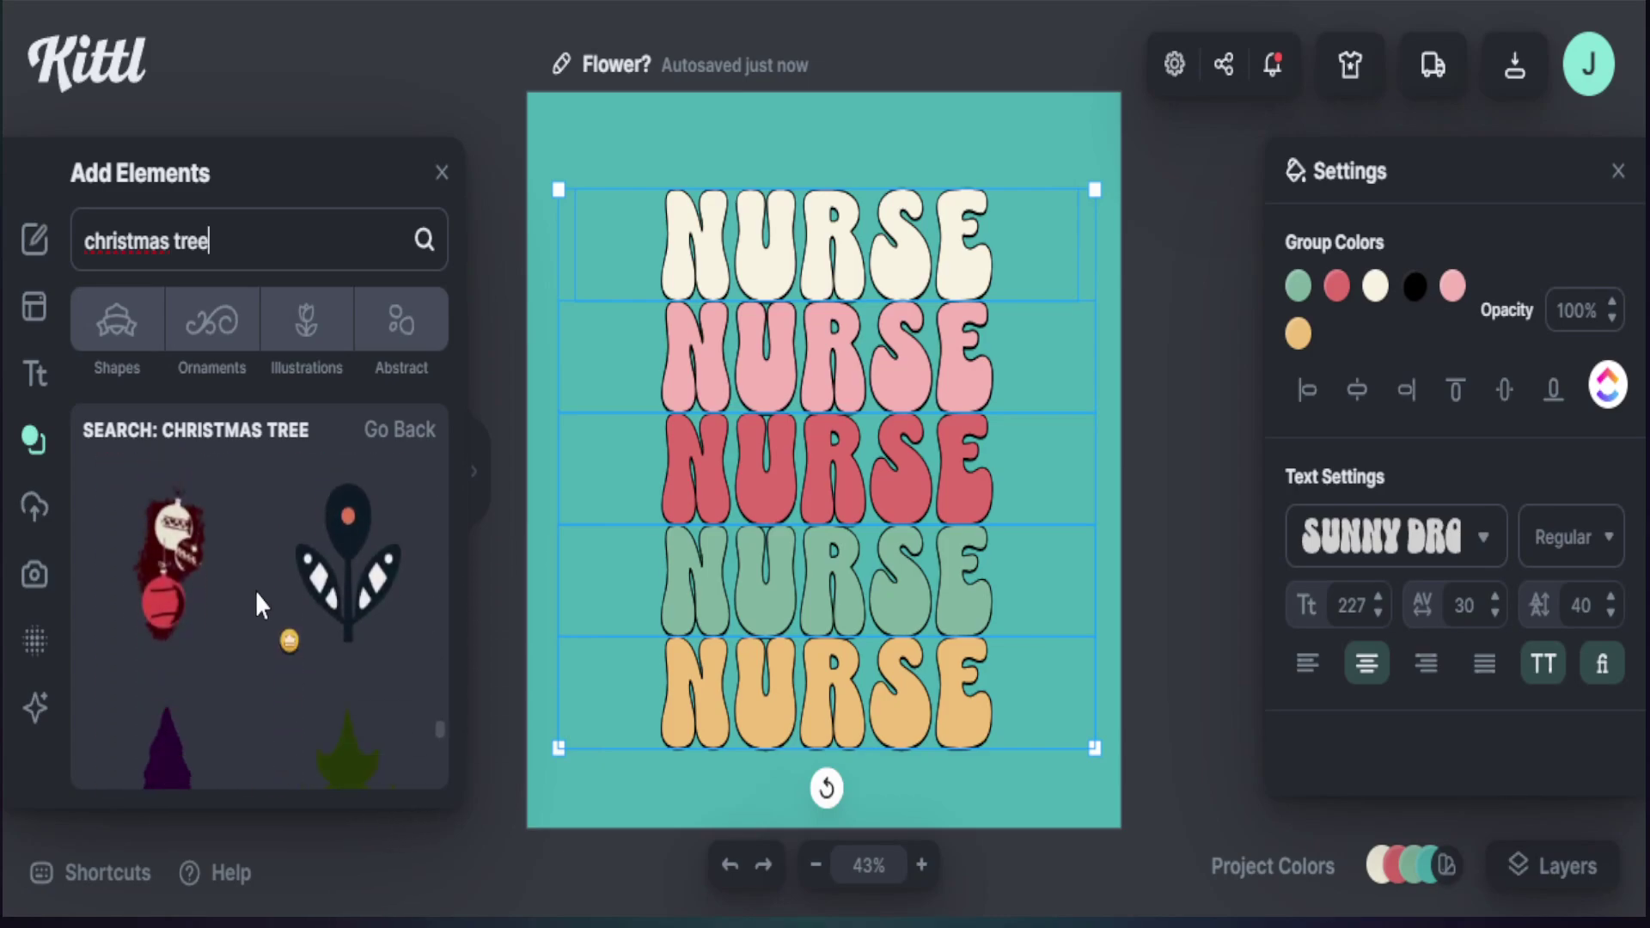
{"action": "scroll", "coordinate": [255, 591], "scroll_direction": "down", "scroll_amount": 8}
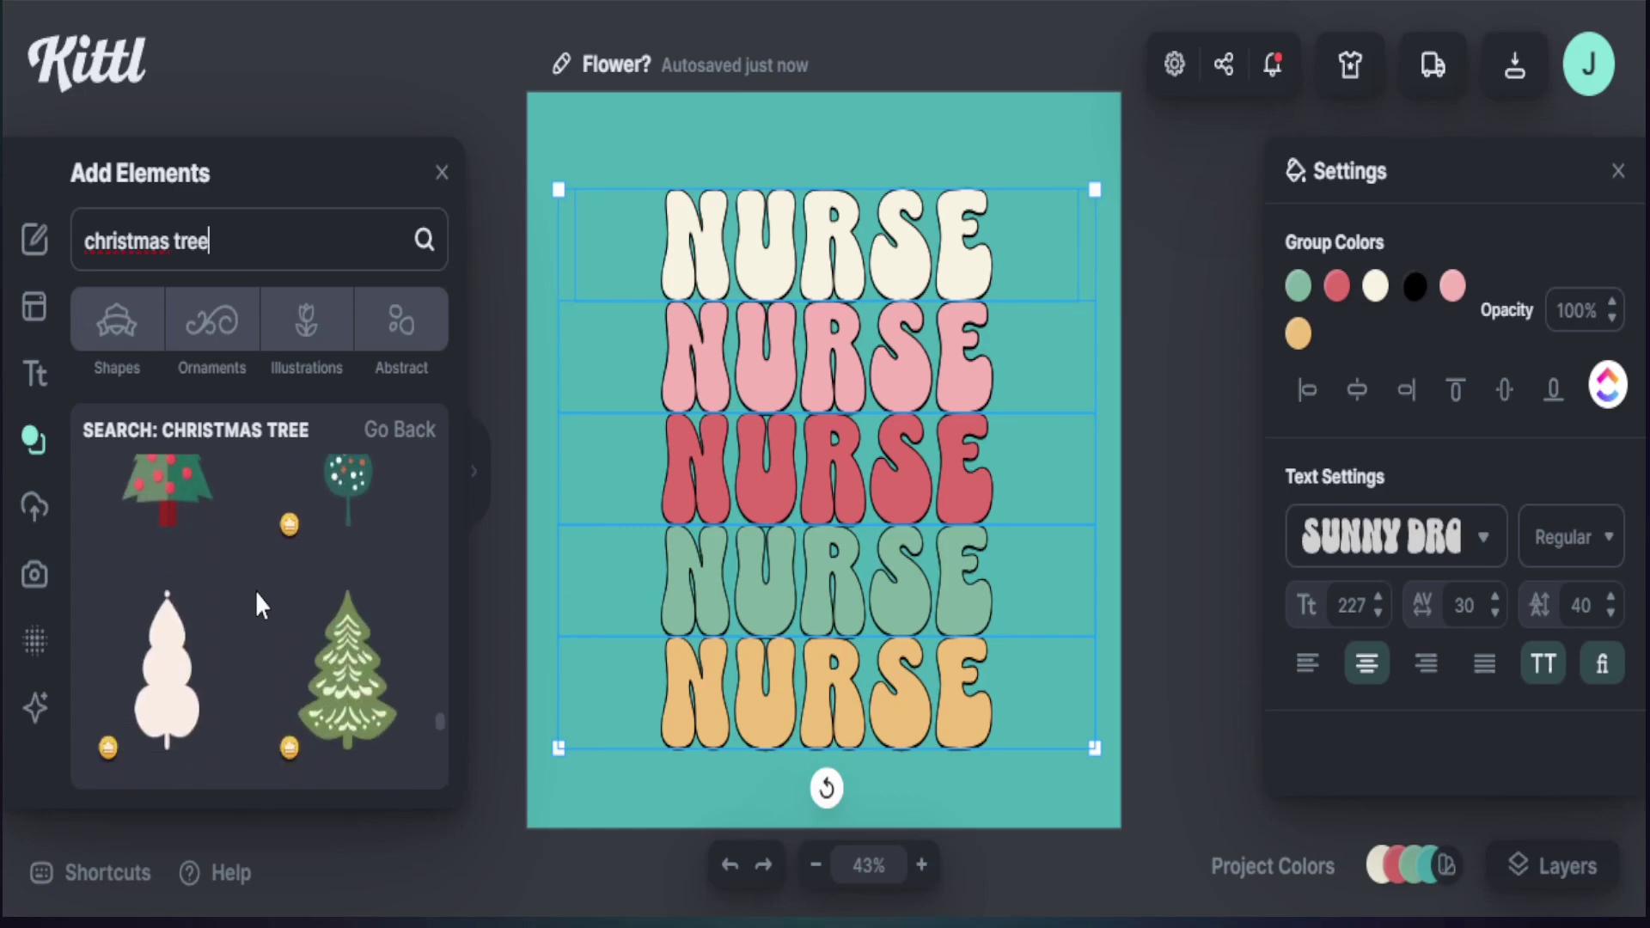
{"action": "scroll", "coordinate": [255, 590], "scroll_direction": "down", "scroll_amount": 3}
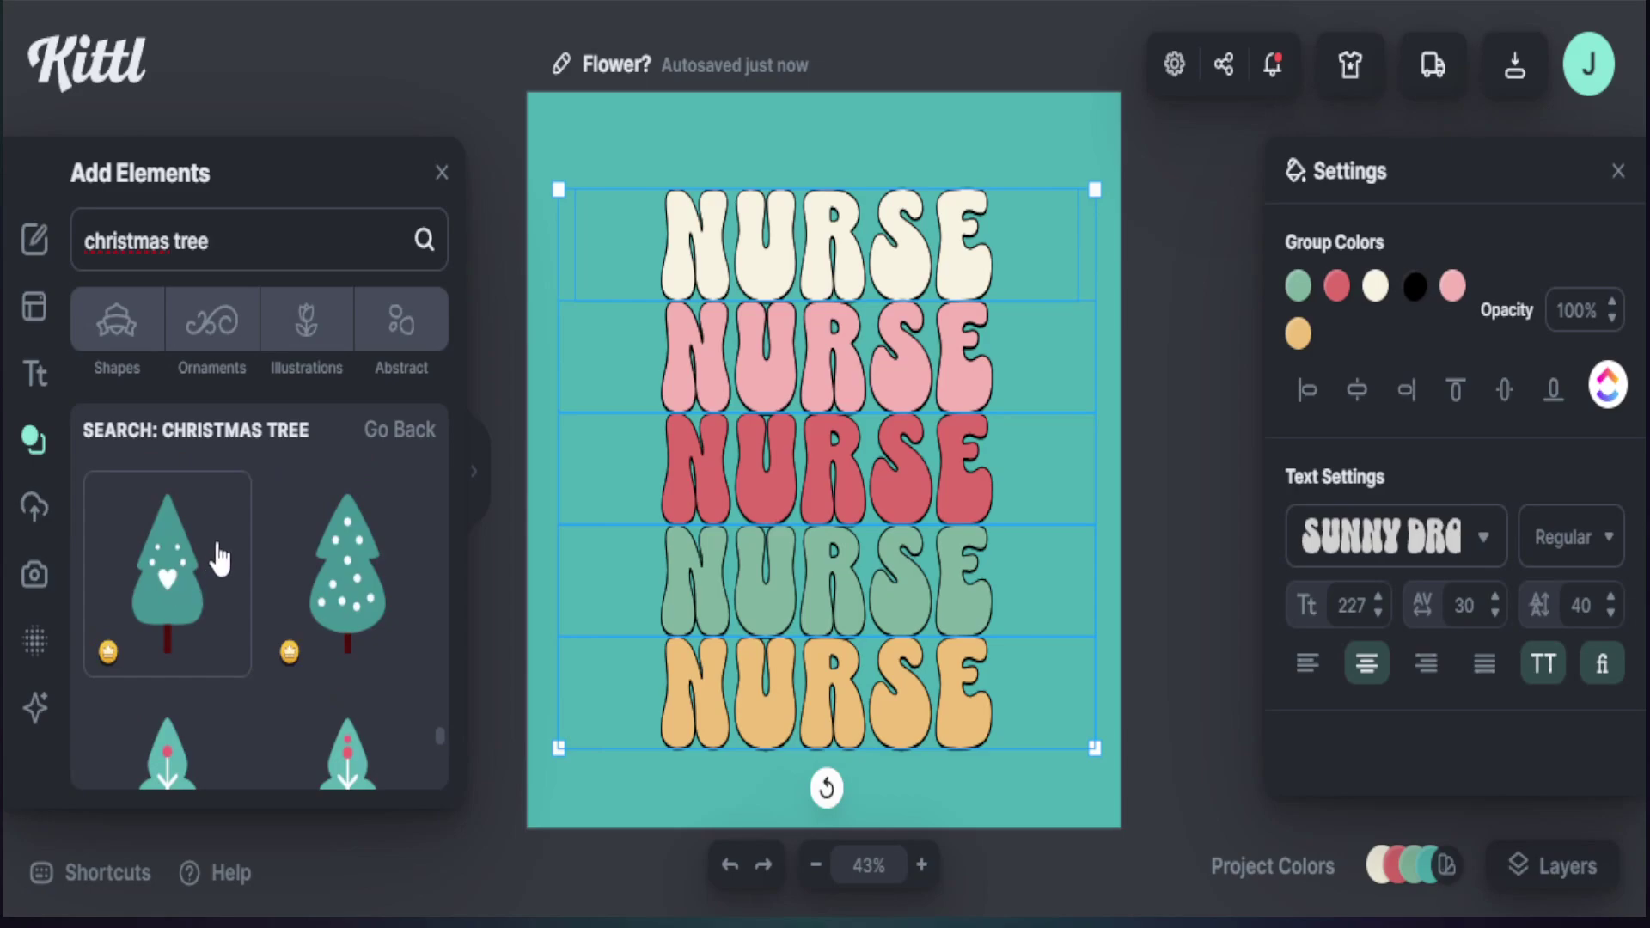
{"action": "scroll", "coordinate": [228, 555], "scroll_direction": "down", "scroll_amount": 3}
{"action": "scroll", "coordinate": [229, 560], "scroll_direction": "down", "scroll_amount": 5}
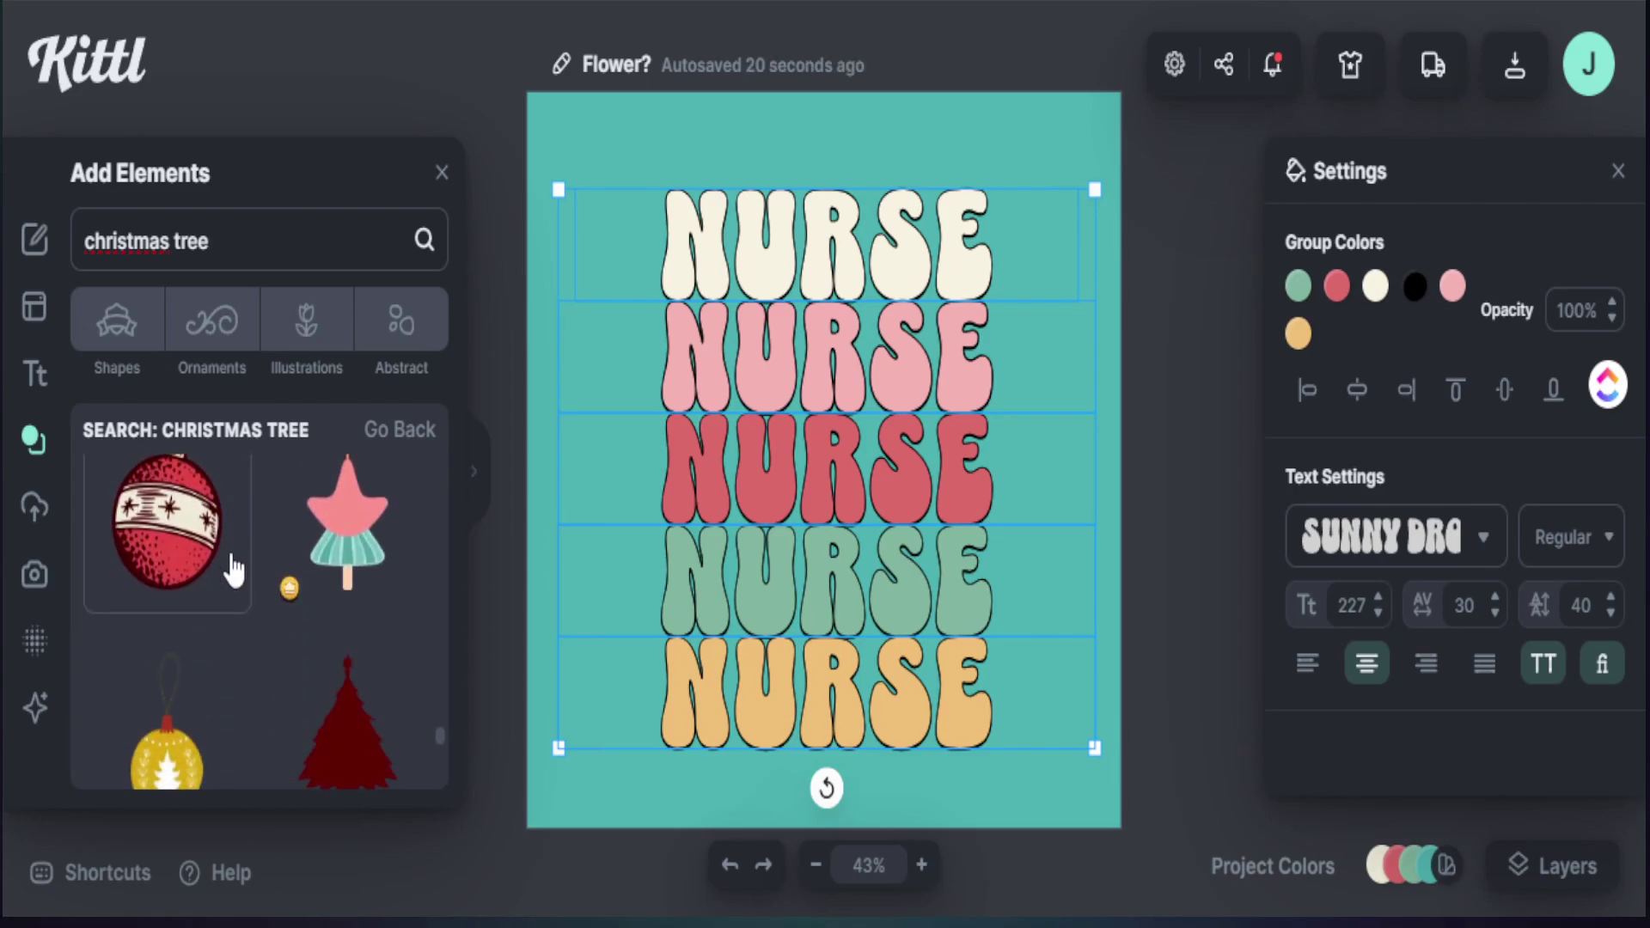
{"action": "scroll", "coordinate": [238, 569], "scroll_direction": "down", "scroll_amount": 4}
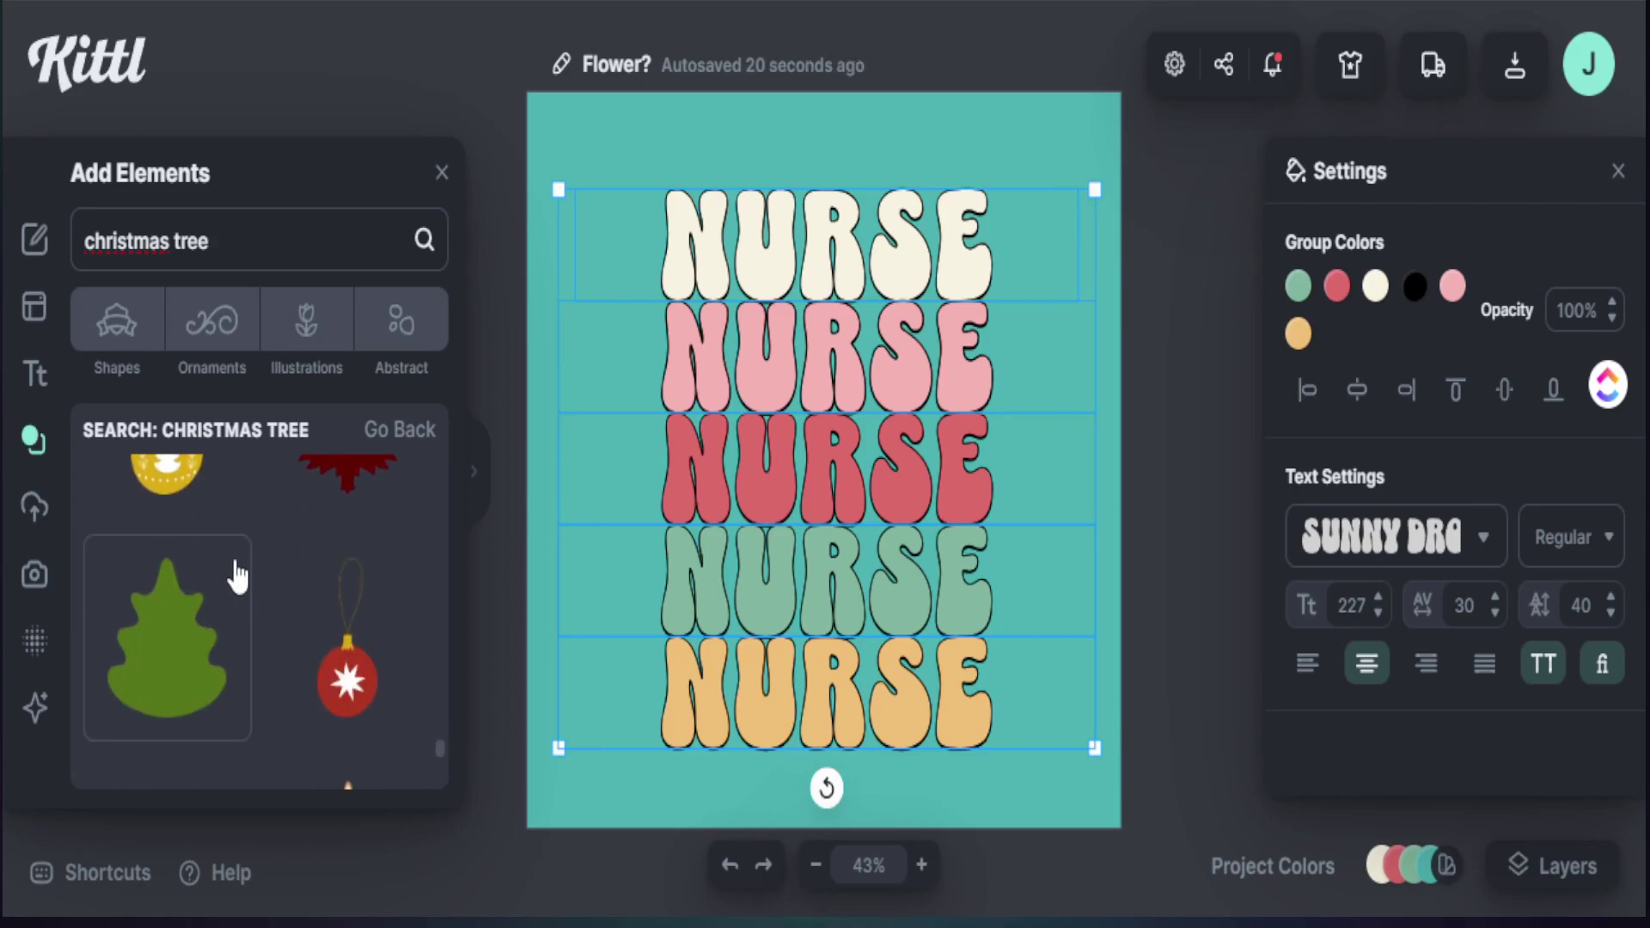
{"action": "scroll", "coordinate": [240, 575], "scroll_direction": "down", "scroll_amount": 3}
{"action": "scroll", "coordinate": [243, 577], "scroll_direction": "down", "scroll_amount": 8}
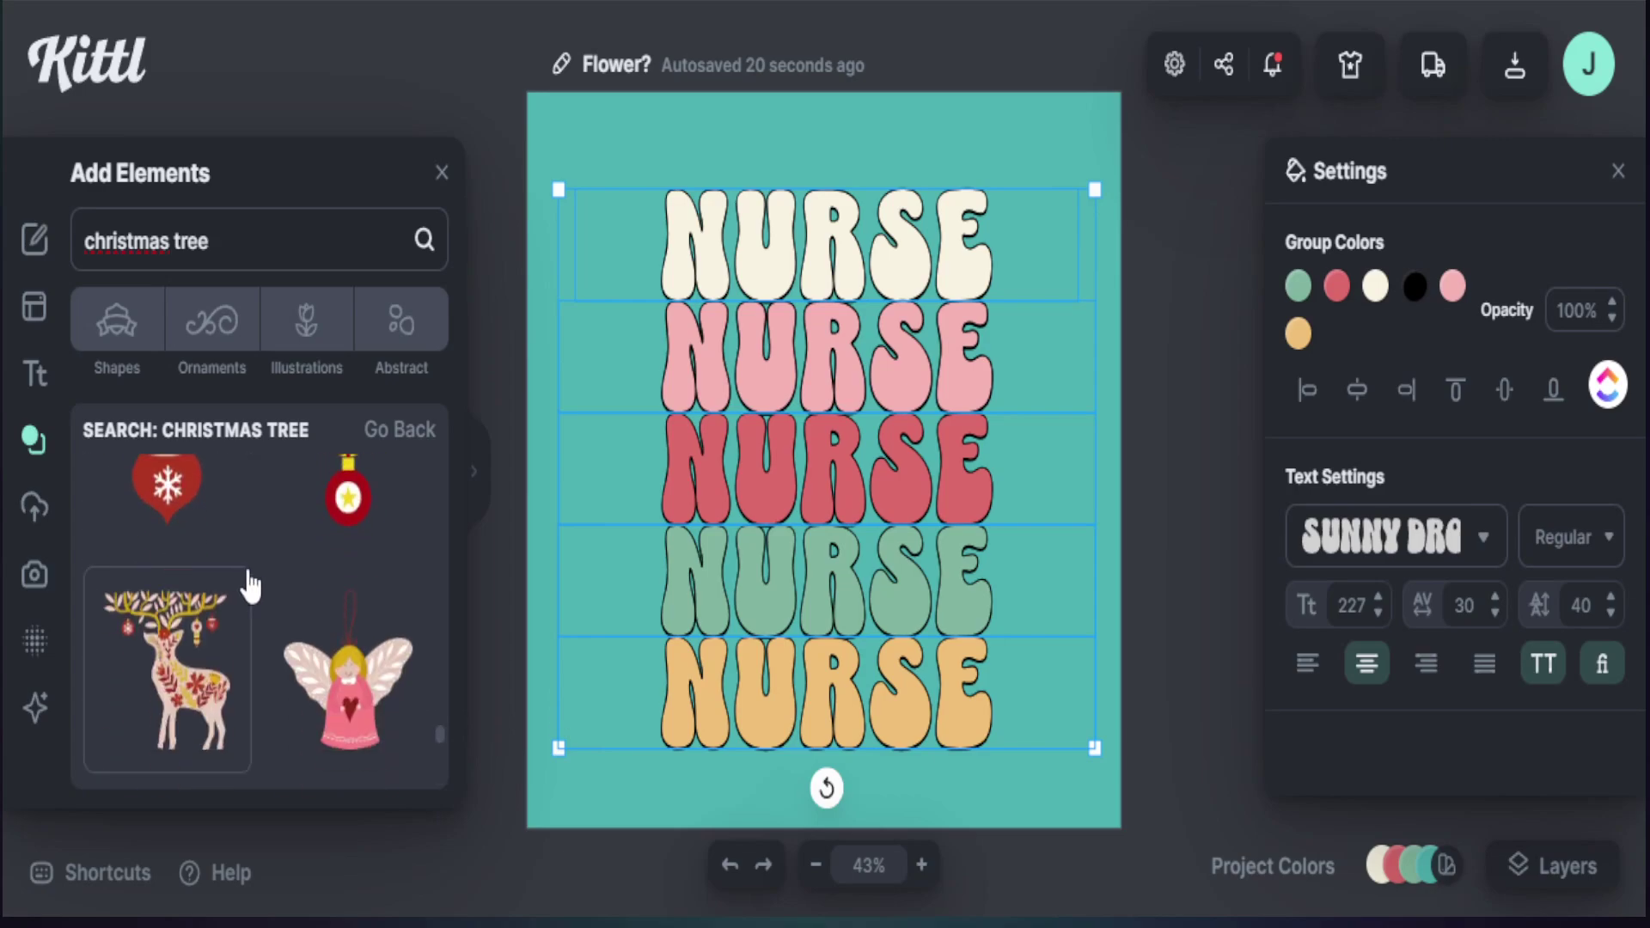
{"action": "scroll", "coordinate": [241, 563], "scroll_direction": "down", "scroll_amount": 5}
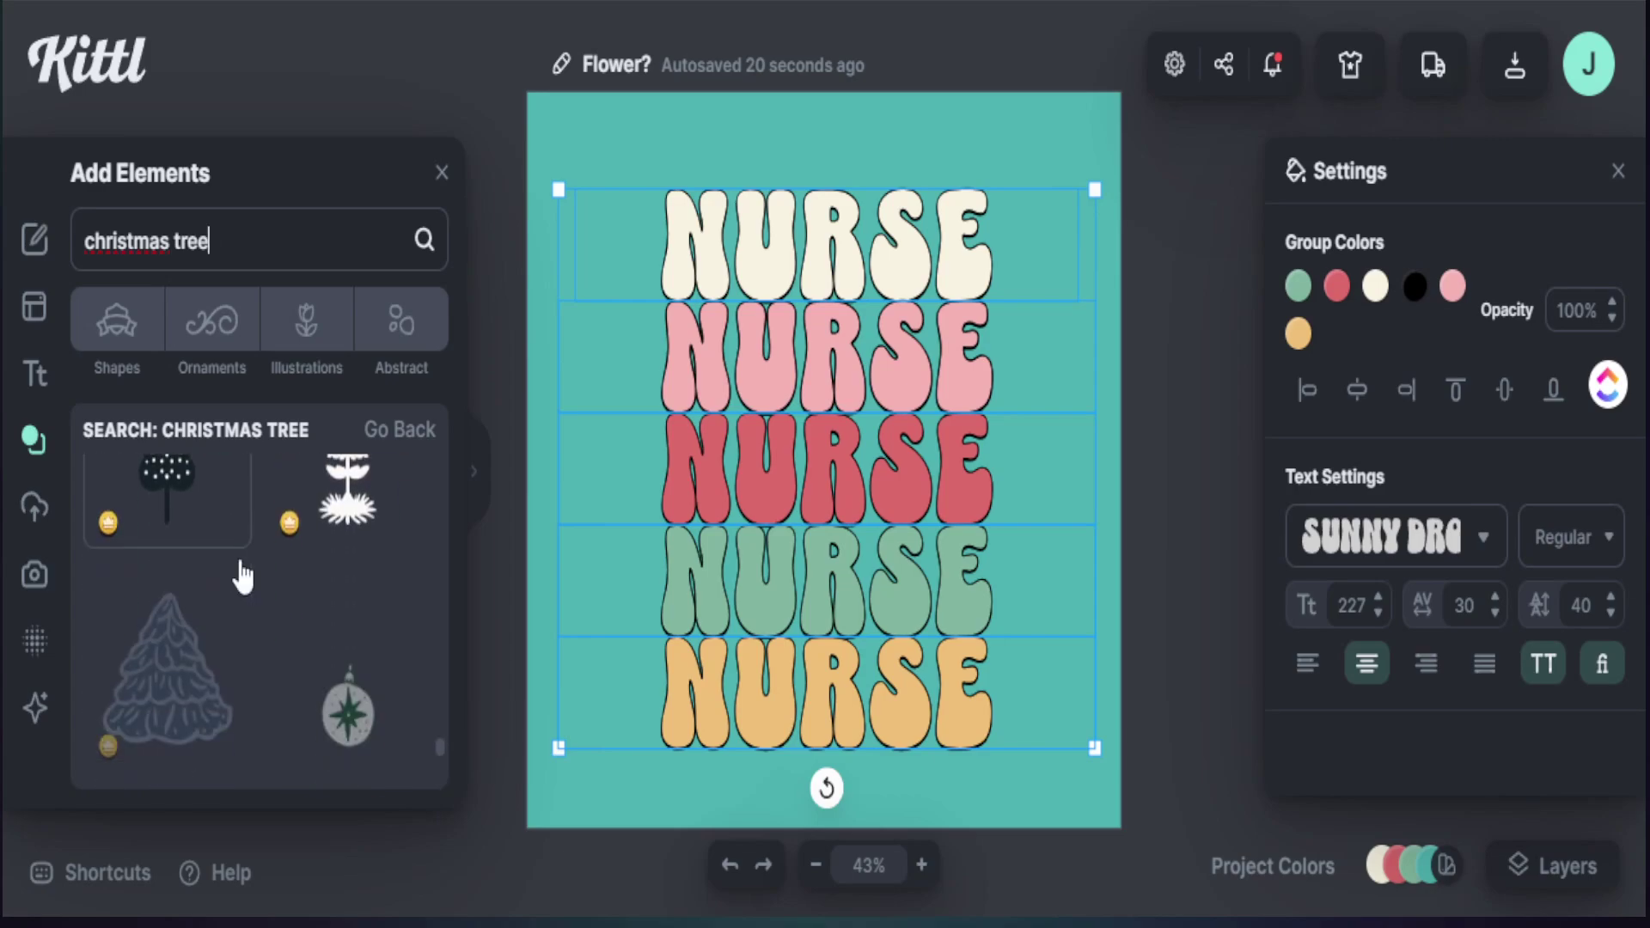
{"action": "scroll", "coordinate": [248, 563], "scroll_direction": "down", "scroll_amount": 3}
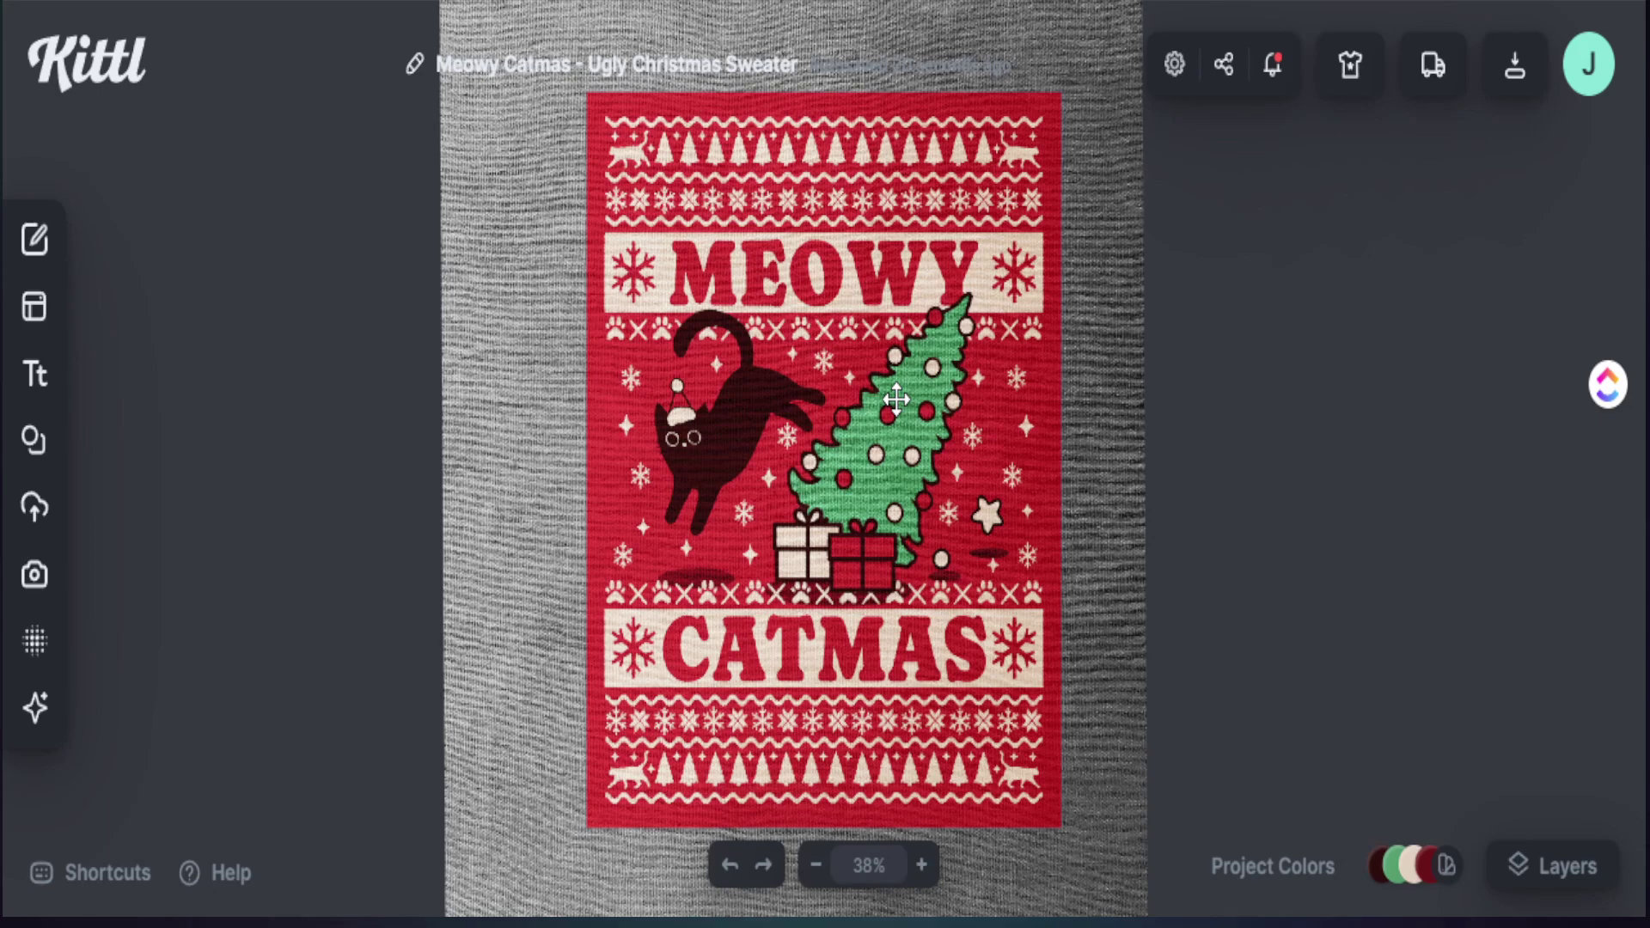
Step: In the Meowy Catmas project, shift the decorated tree and gifts group slightly up and to the right, and copy it
{"action": "left_click_drag", "start_coordinate": [897, 443], "coordinate": [916, 408]}
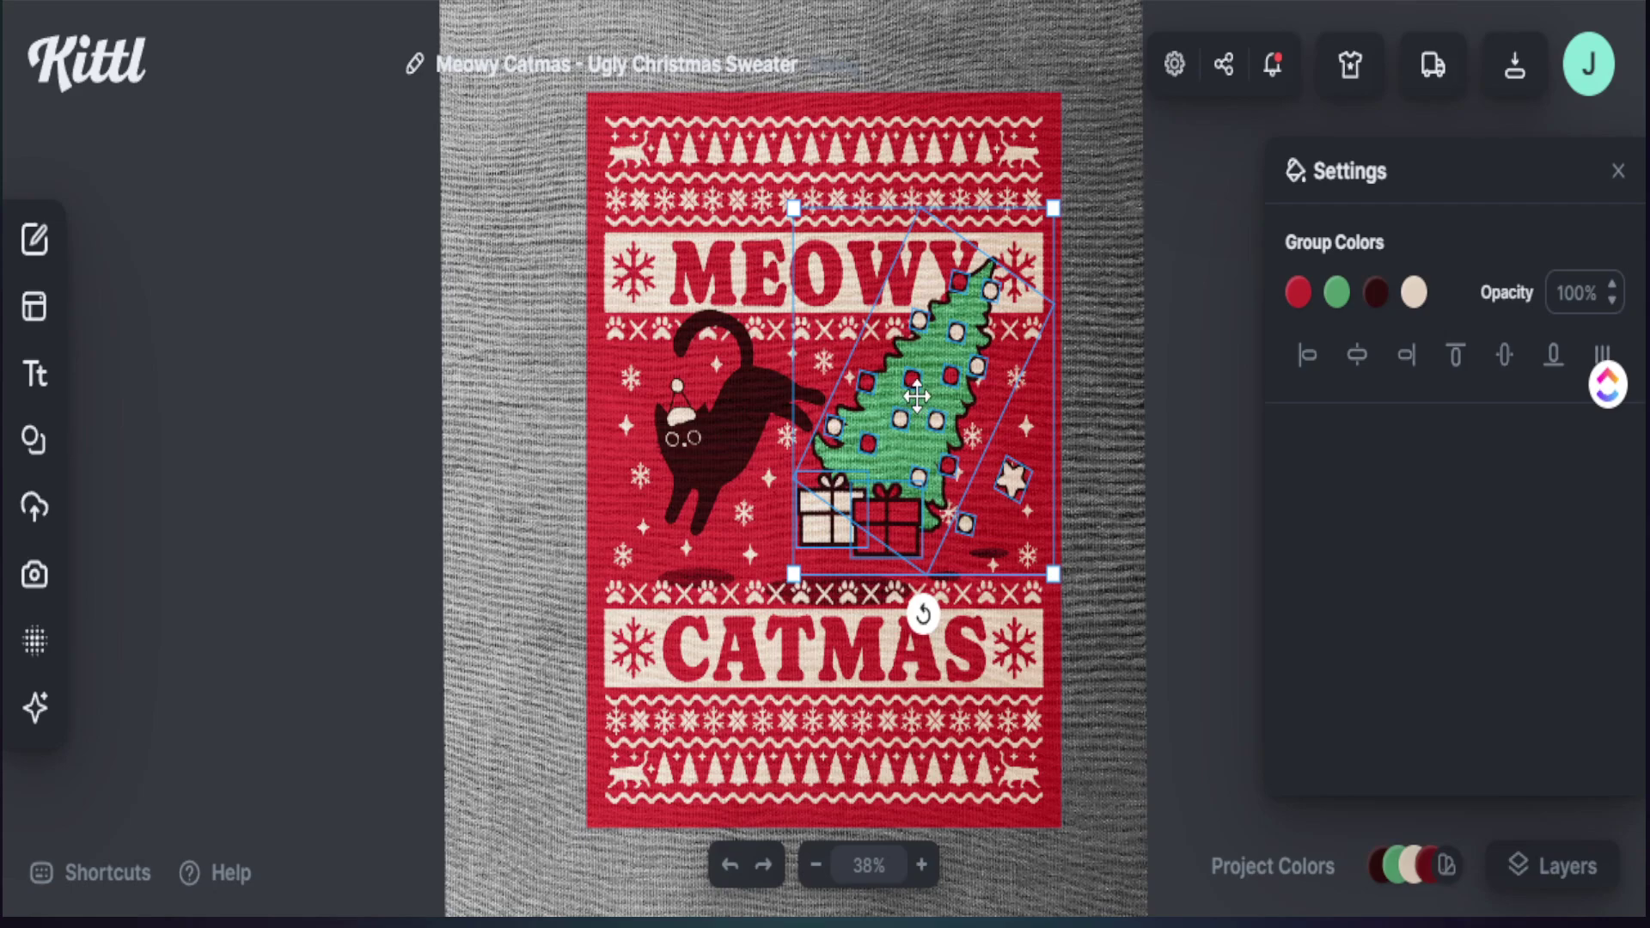
{"action": "right_click", "coordinate": [917, 392]}
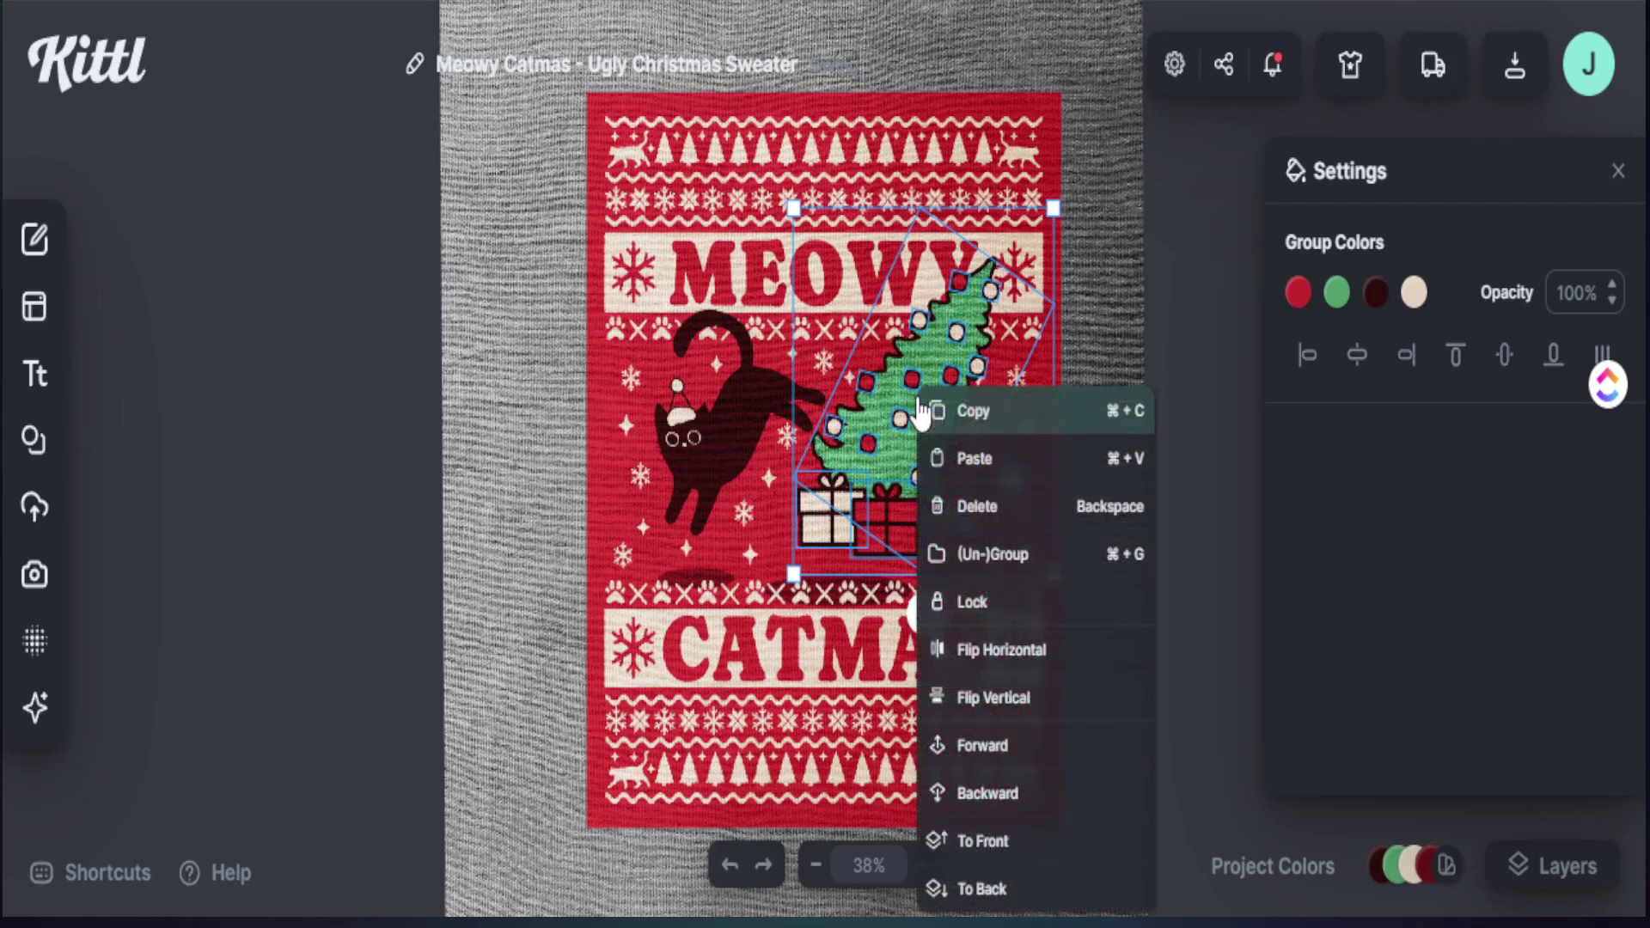
{"action": "left_click", "coordinate": [969, 421]}
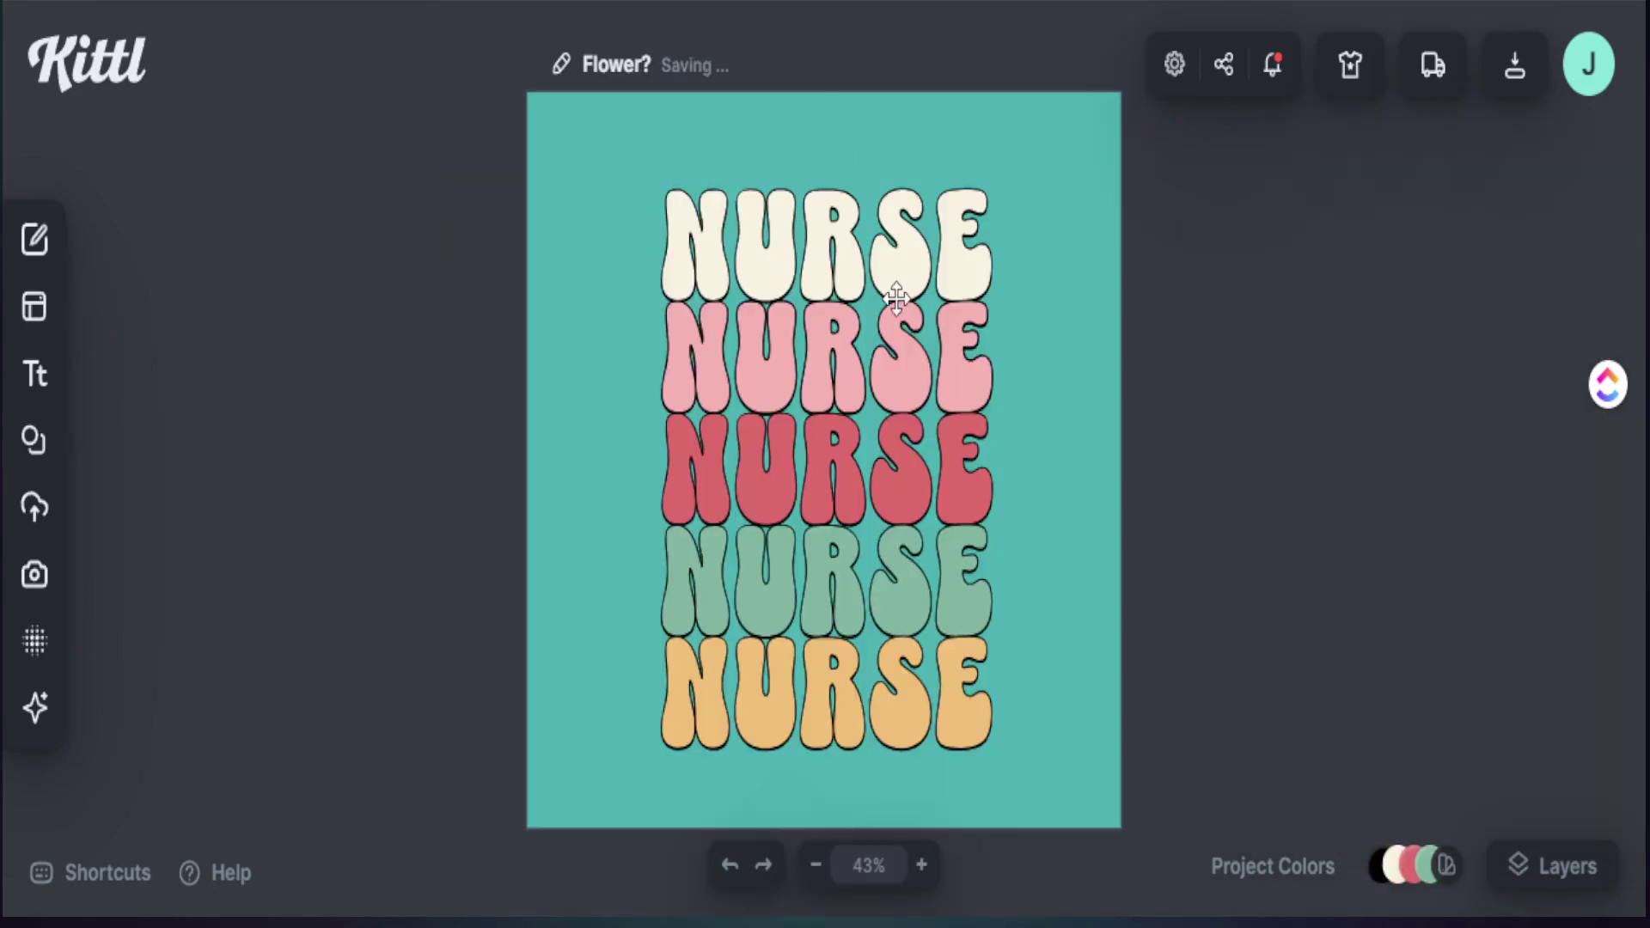
Step: In the Flower? project, scale the grouped NURSE lines down to a font size of about 94
{"action": "left_click", "coordinate": [907, 456]}
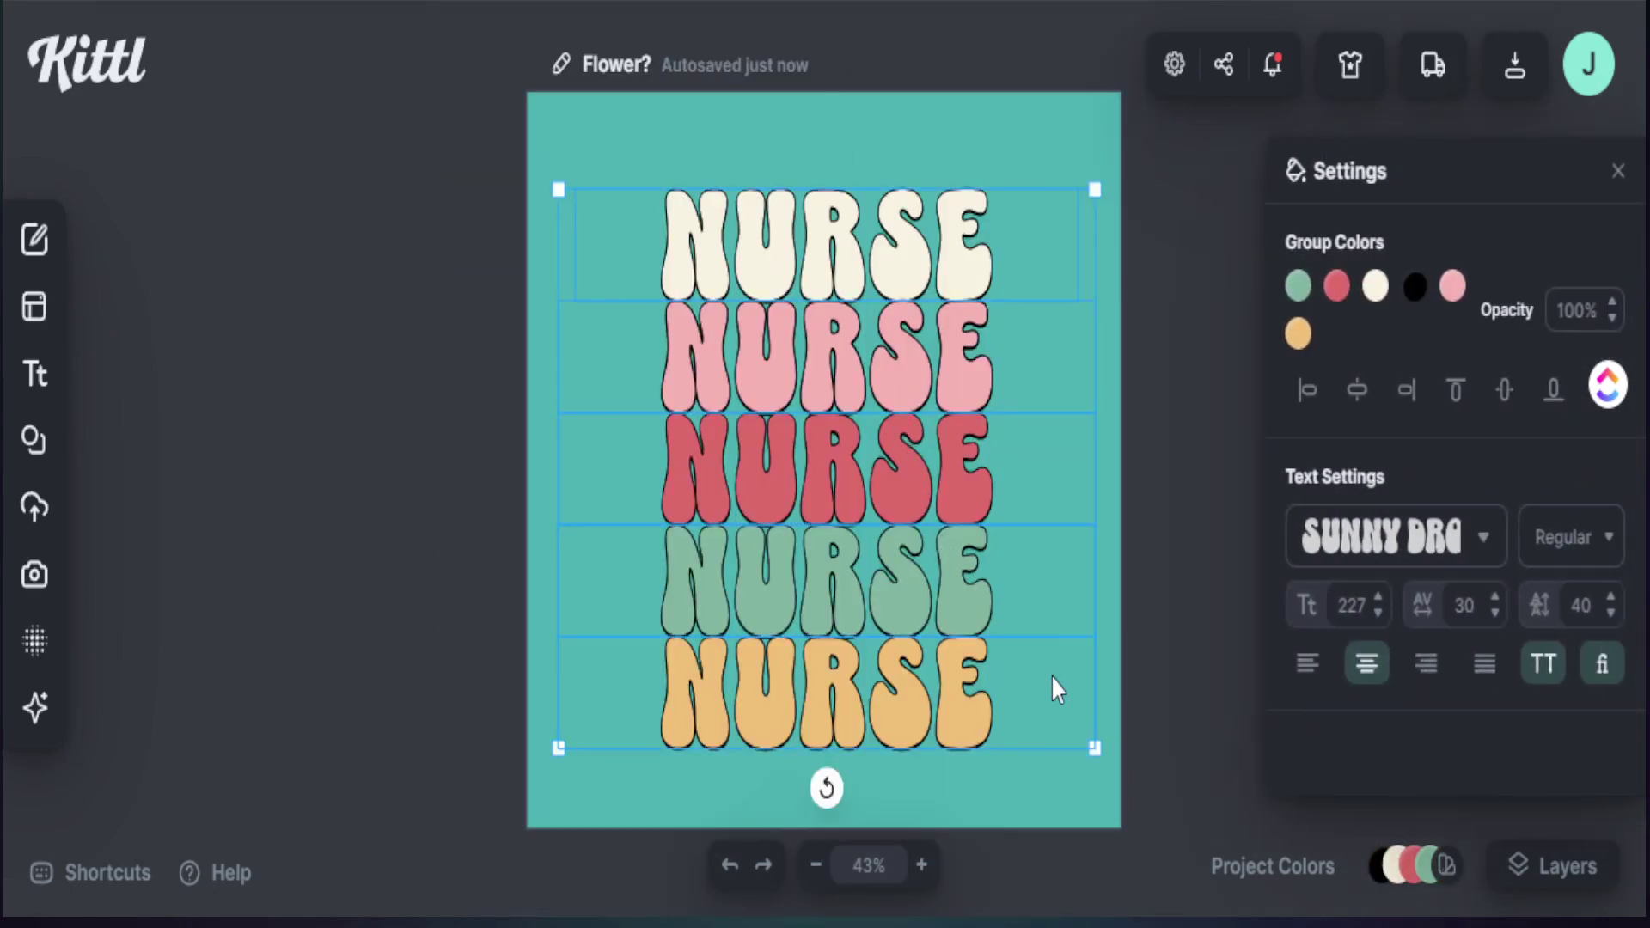
{"action": "left_click_drag", "start_coordinate": [1093, 751], "coordinate": [739, 486]}
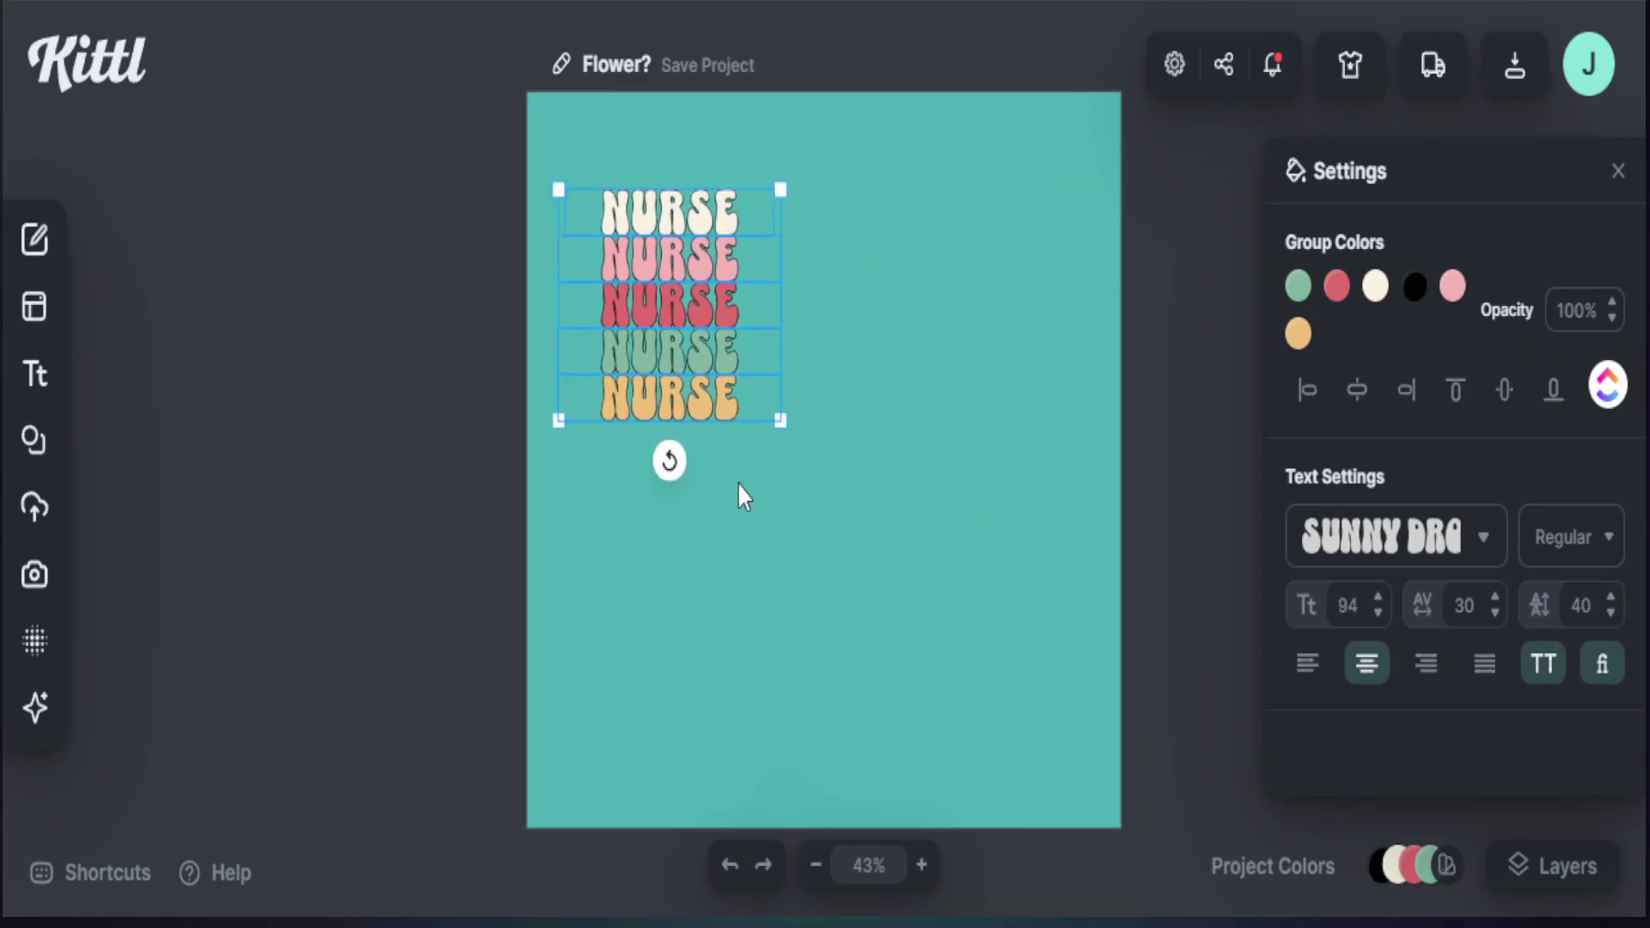
Step: Move the grouped NURSE lines to the artboard's upper-left corner and paste the copied Christmas tree and gifts
{"action": "left_click_drag", "start_coordinate": [668, 307], "coordinate": [618, 251]}
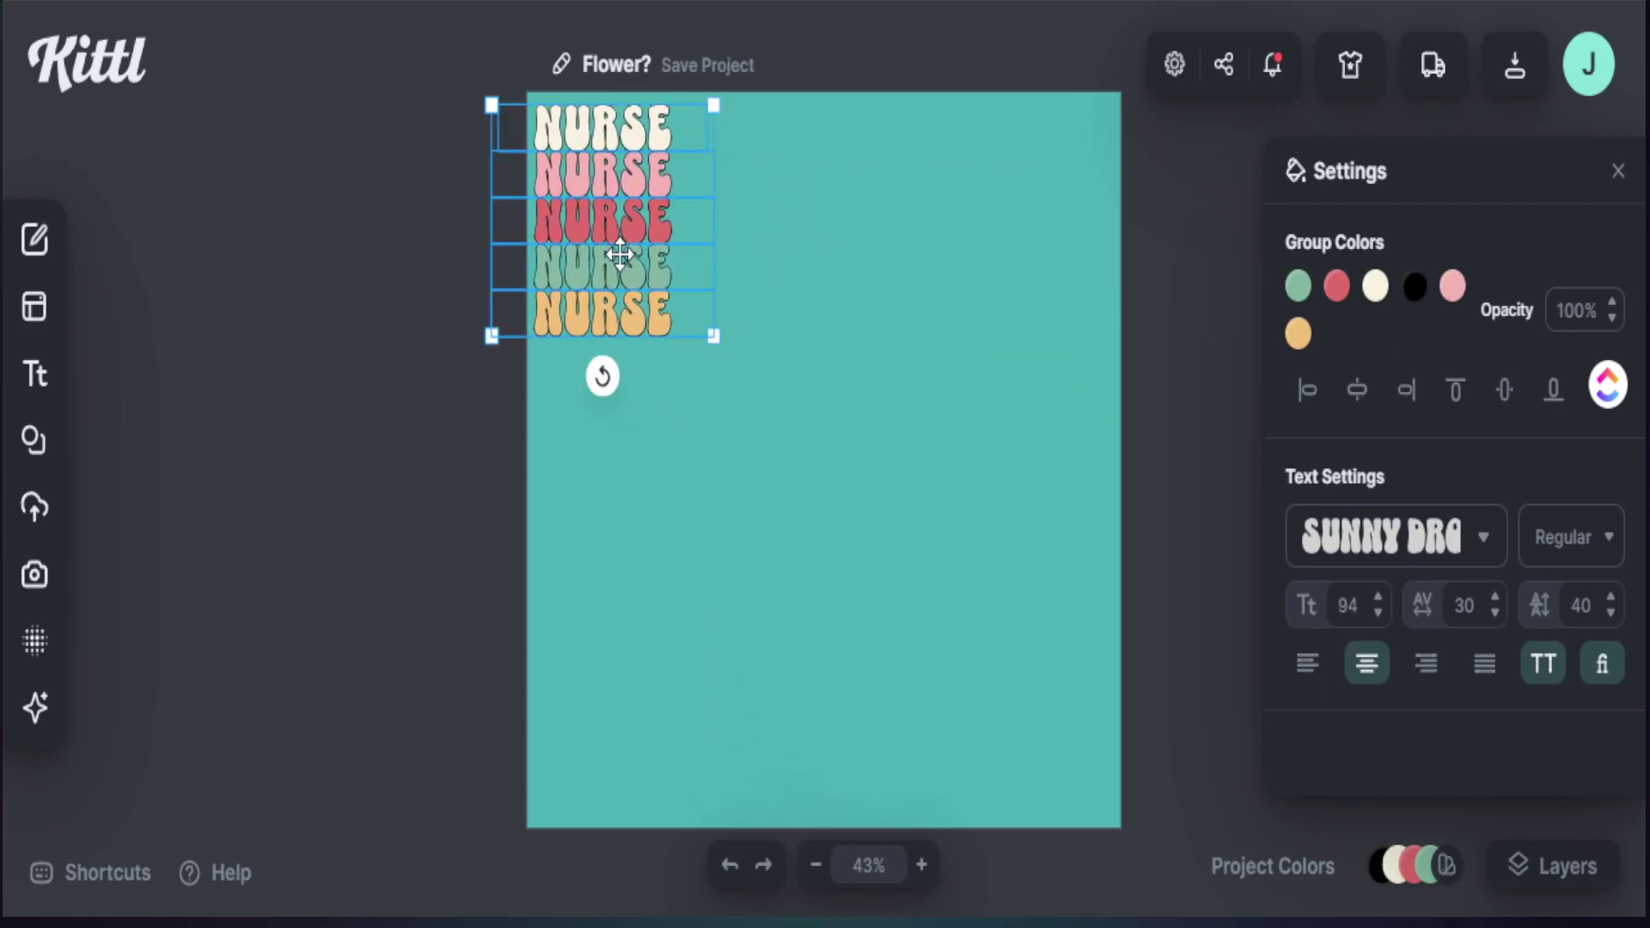
{"action": "left_click", "coordinate": [875, 525]}
{"action": "right_click", "coordinate": [872, 523]}
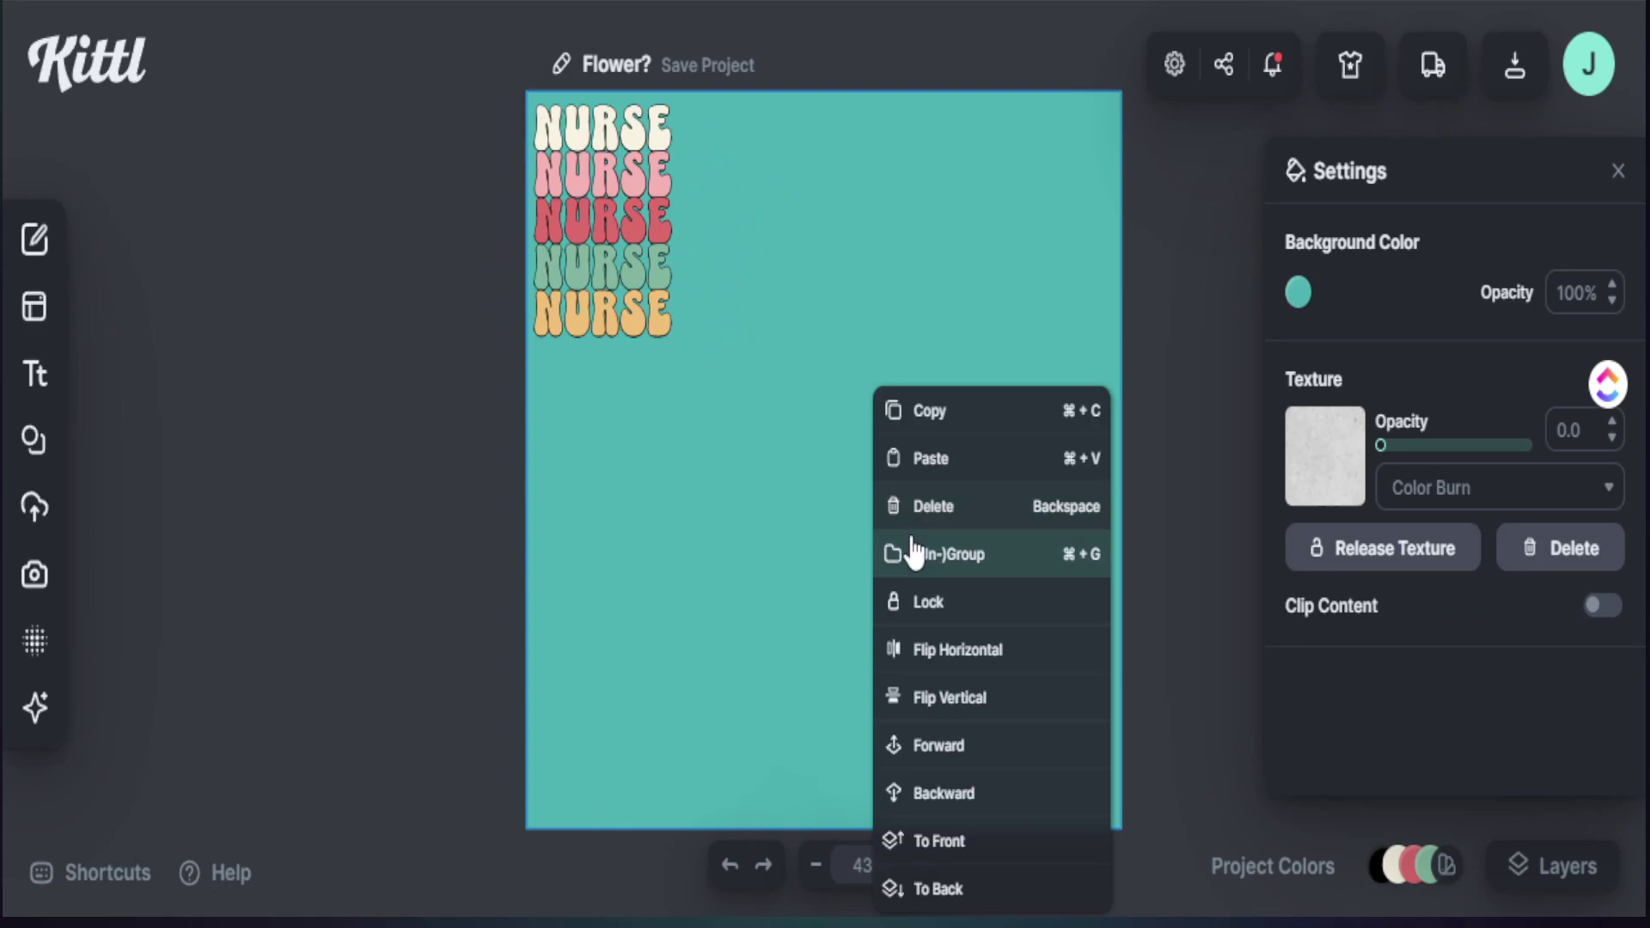
{"action": "left_click", "coordinate": [924, 457]}
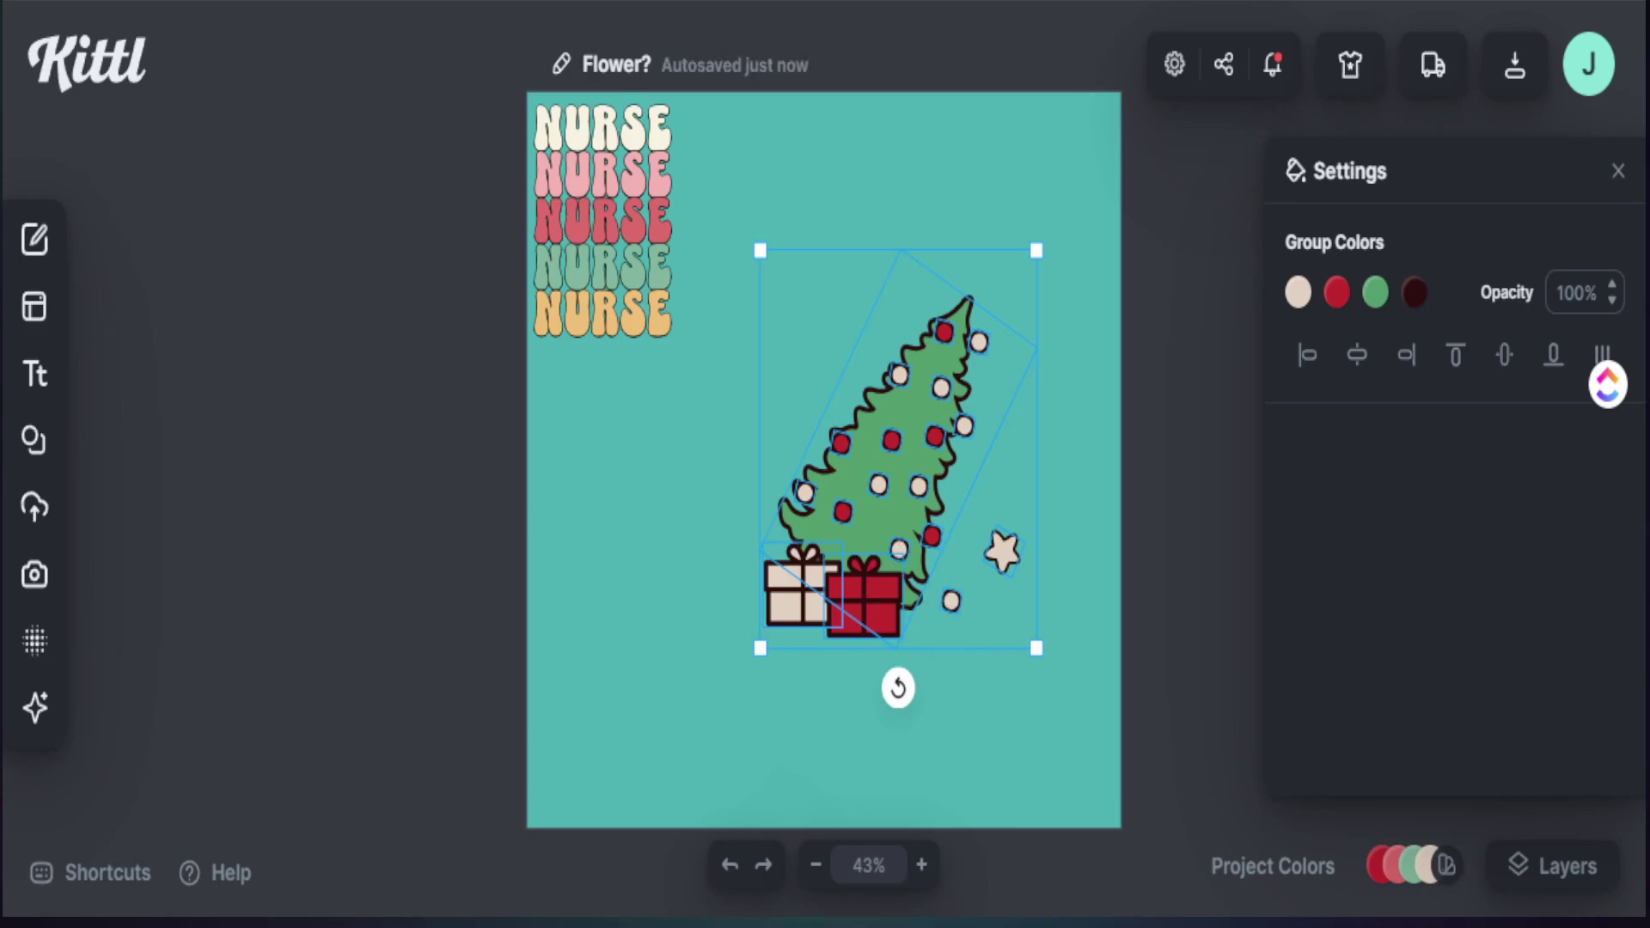
{"action": "key", "text": "Escape"}
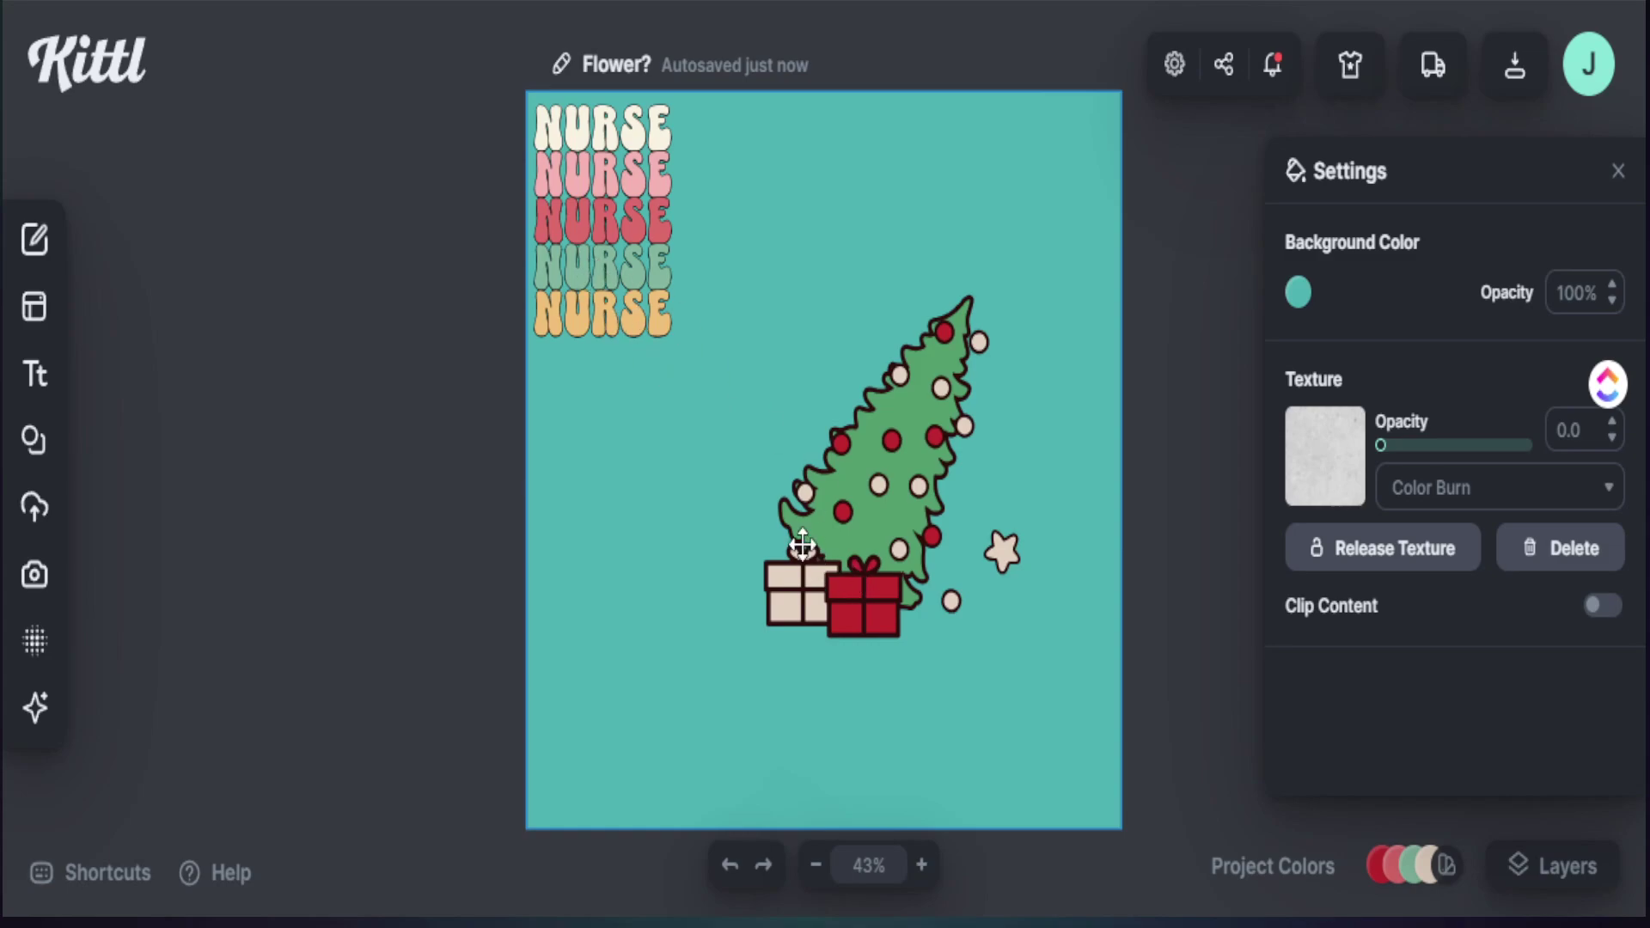
Step: Enlarge the pasted tree and gifts group and position it beside the small NURSE lines
{"action": "left_click", "coordinate": [857, 595]}
{"action": "left_click_drag", "start_coordinate": [857, 595], "coordinate": [846, 599]}
{"action": "mouse_move", "coordinate": [846, 479]}
{"action": "left_mouse_down"}
{"action": "mouse_move", "coordinate": [814, 489]}
{"action": "mouse_move", "coordinate": [851, 488]}
{"action": "left_mouse_up"}
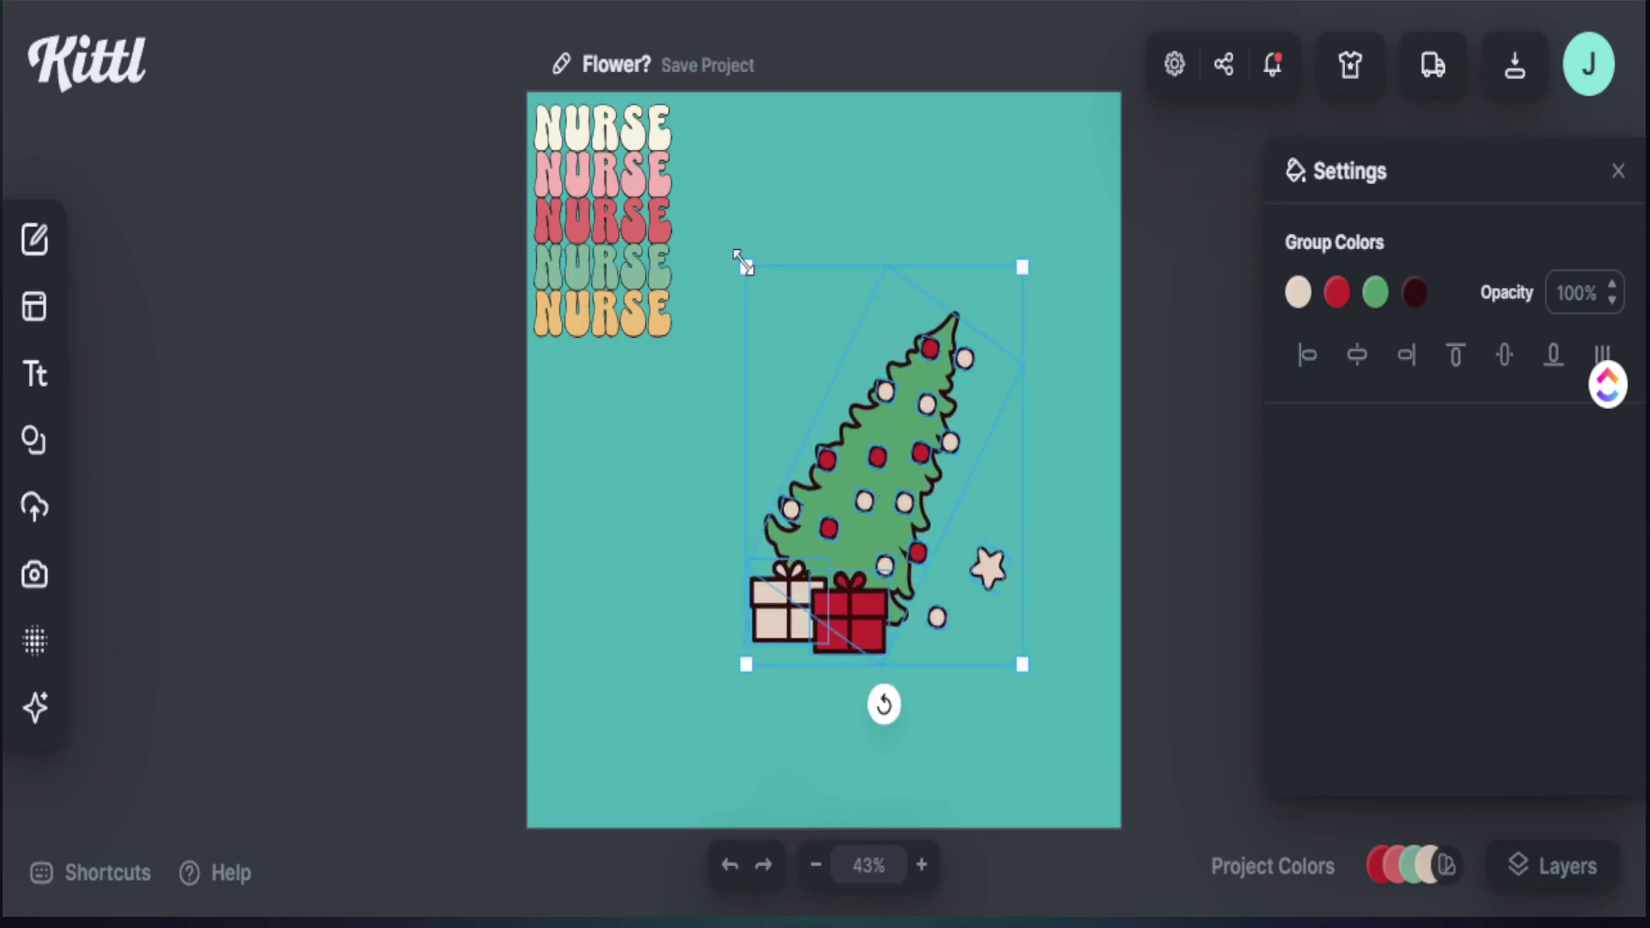
{"action": "left_click", "coordinate": [692, 256]}
{"action": "left_click", "coordinate": [627, 249]}
{"action": "left_click", "coordinate": [768, 305]}
{"action": "left_click_drag", "start_coordinate": [730, 260], "coordinate": [494, 219]}
{"action": "left_click_drag", "start_coordinate": [812, 511], "coordinate": [870, 573]}
Step: Ungroup the tree artwork and move the star, red gift and cream gift away from the tree
{"action": "right_click", "coordinate": [862, 550]}
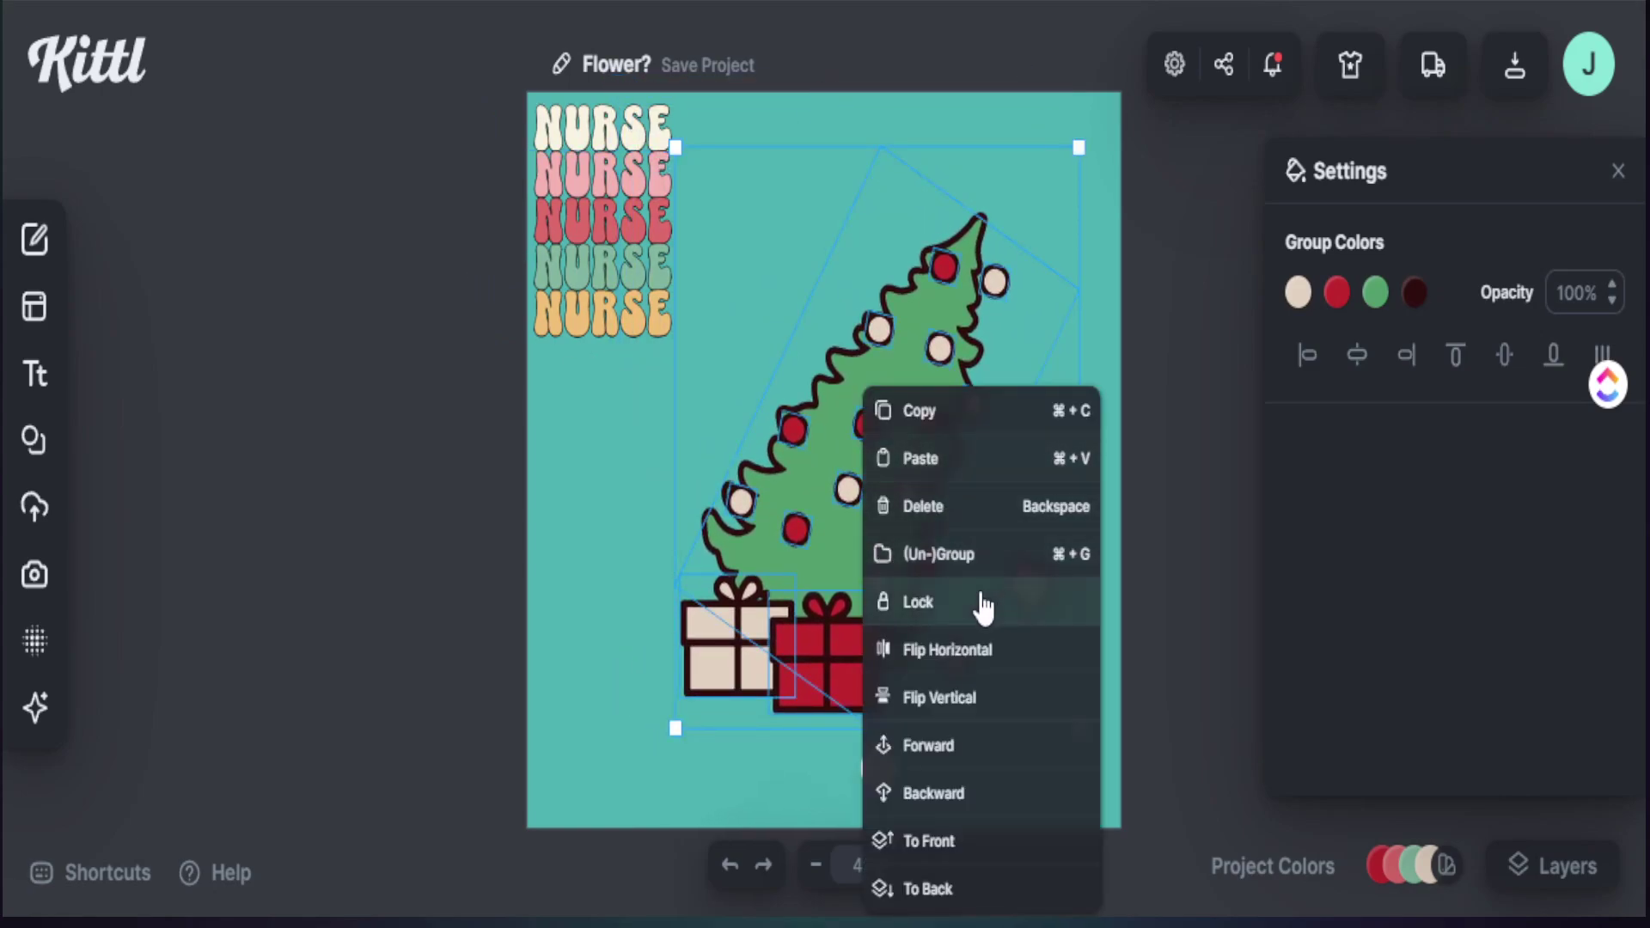
{"action": "left_click", "coordinate": [939, 557]}
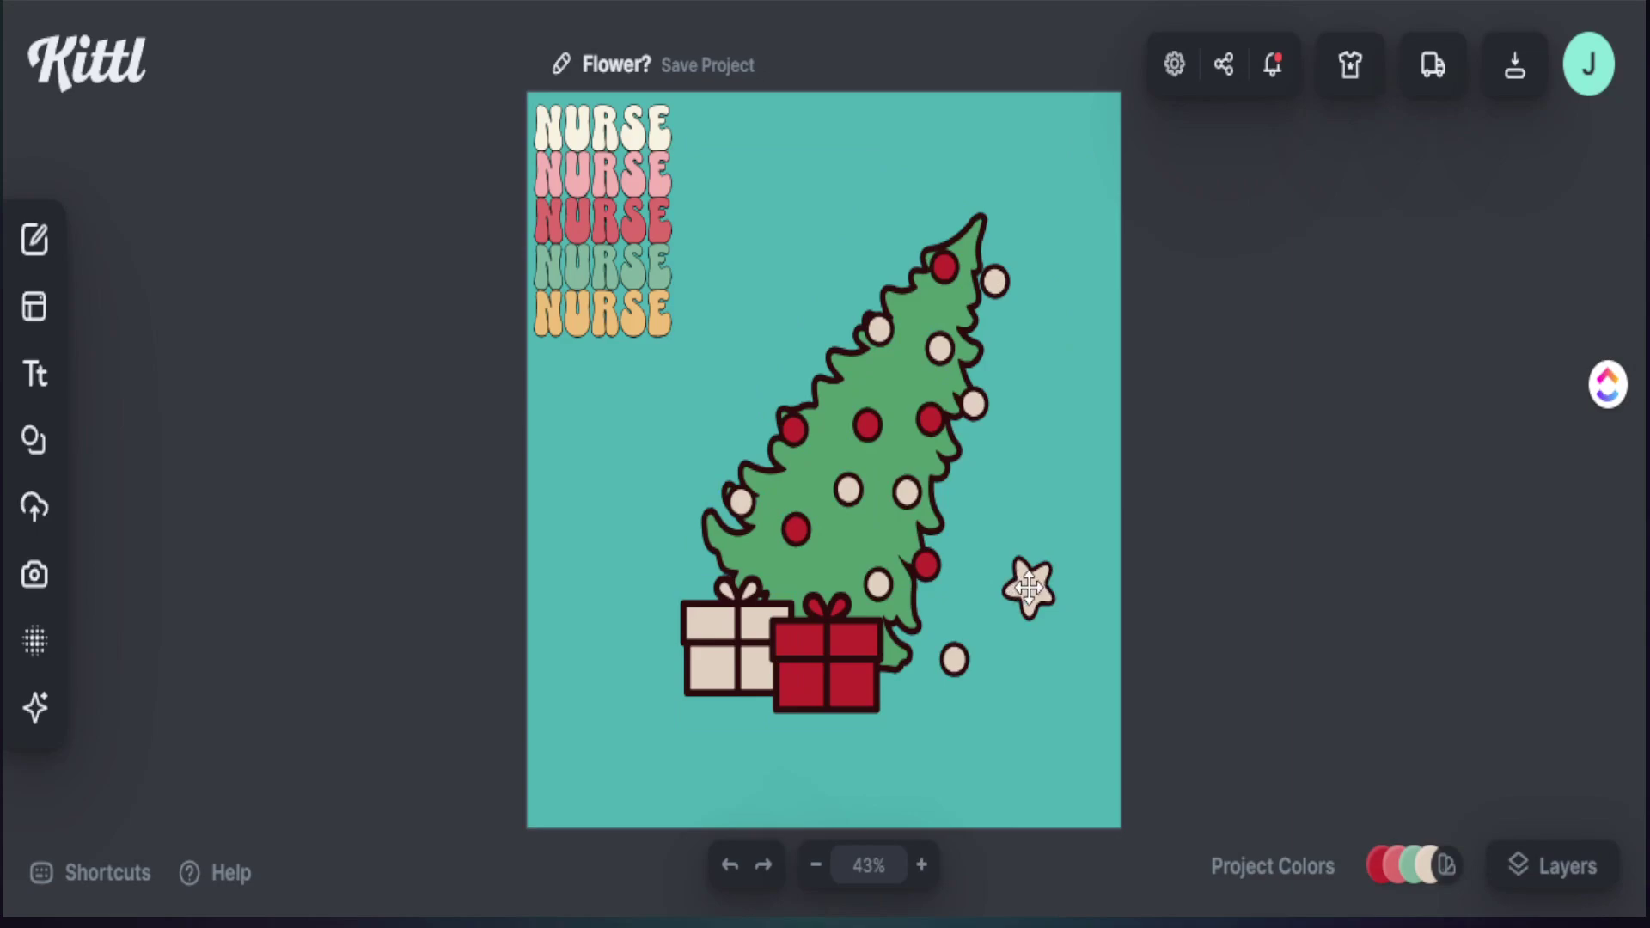
{"action": "left_click_drag", "start_coordinate": [1029, 587], "coordinate": [1065, 159]}
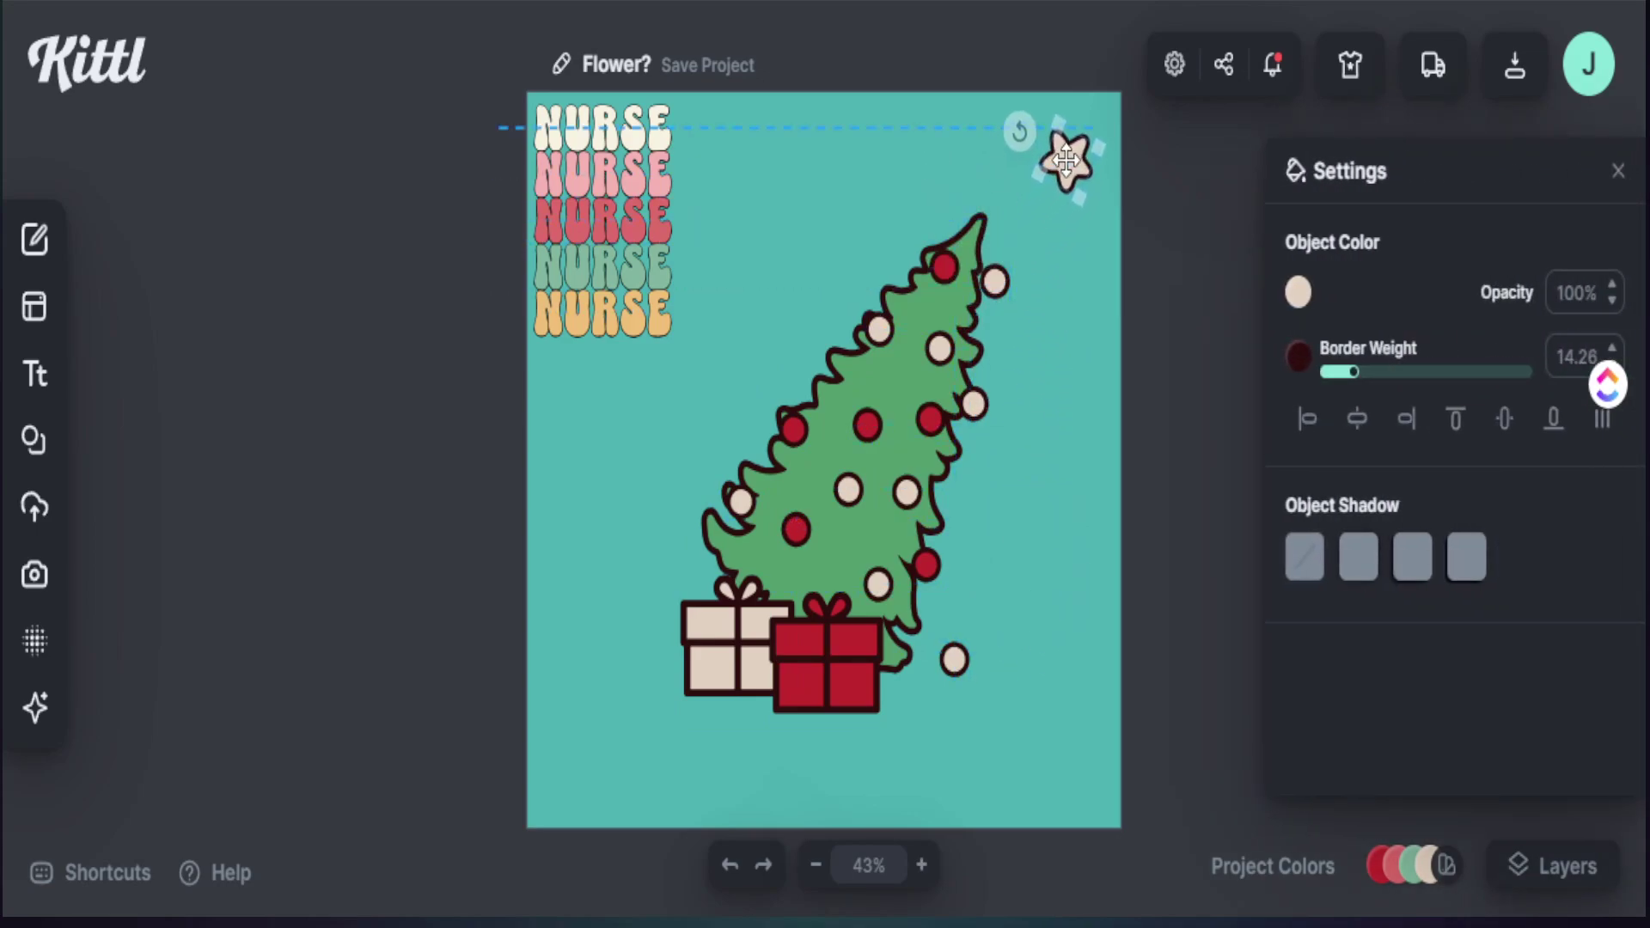
{"action": "left_click_drag", "start_coordinate": [835, 685], "coordinate": [1024, 758]}
{"action": "left_click_drag", "start_coordinate": [738, 667], "coordinate": [736, 188]}
{"action": "left_click_drag", "start_coordinate": [1035, 735], "coordinate": [561, 499]}
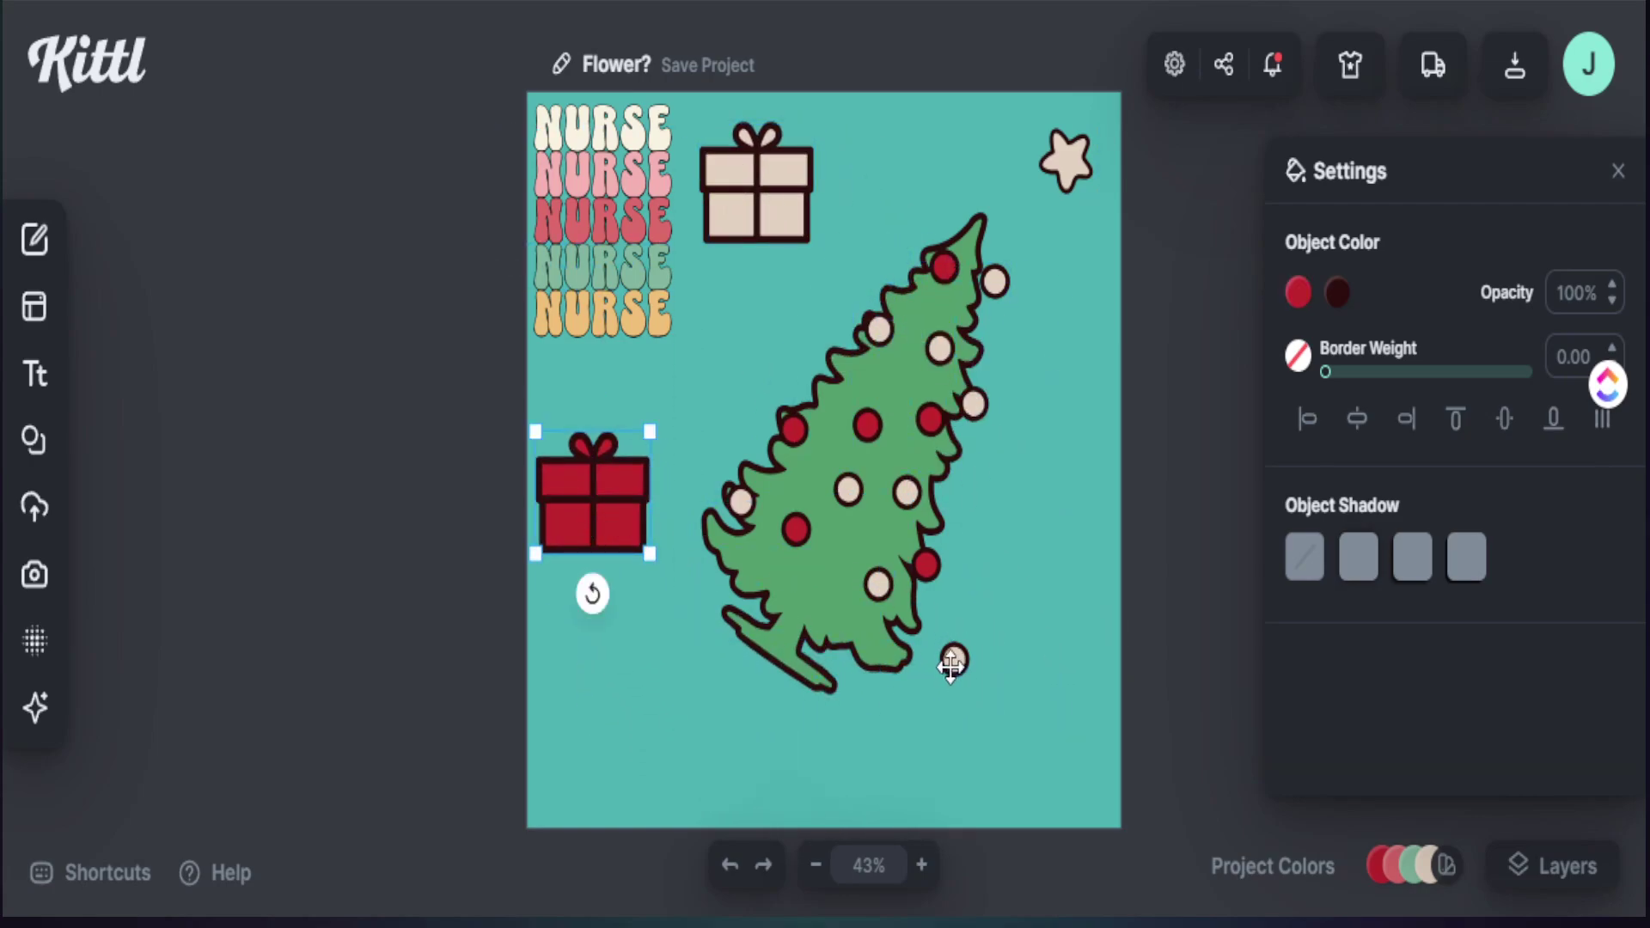
Step: Enlarge the NURSE lines to font size 229 and send them to the back, behind the upright Christmas tree
{"action": "left_click_drag", "start_coordinate": [950, 664], "coordinate": [1002, 673]}
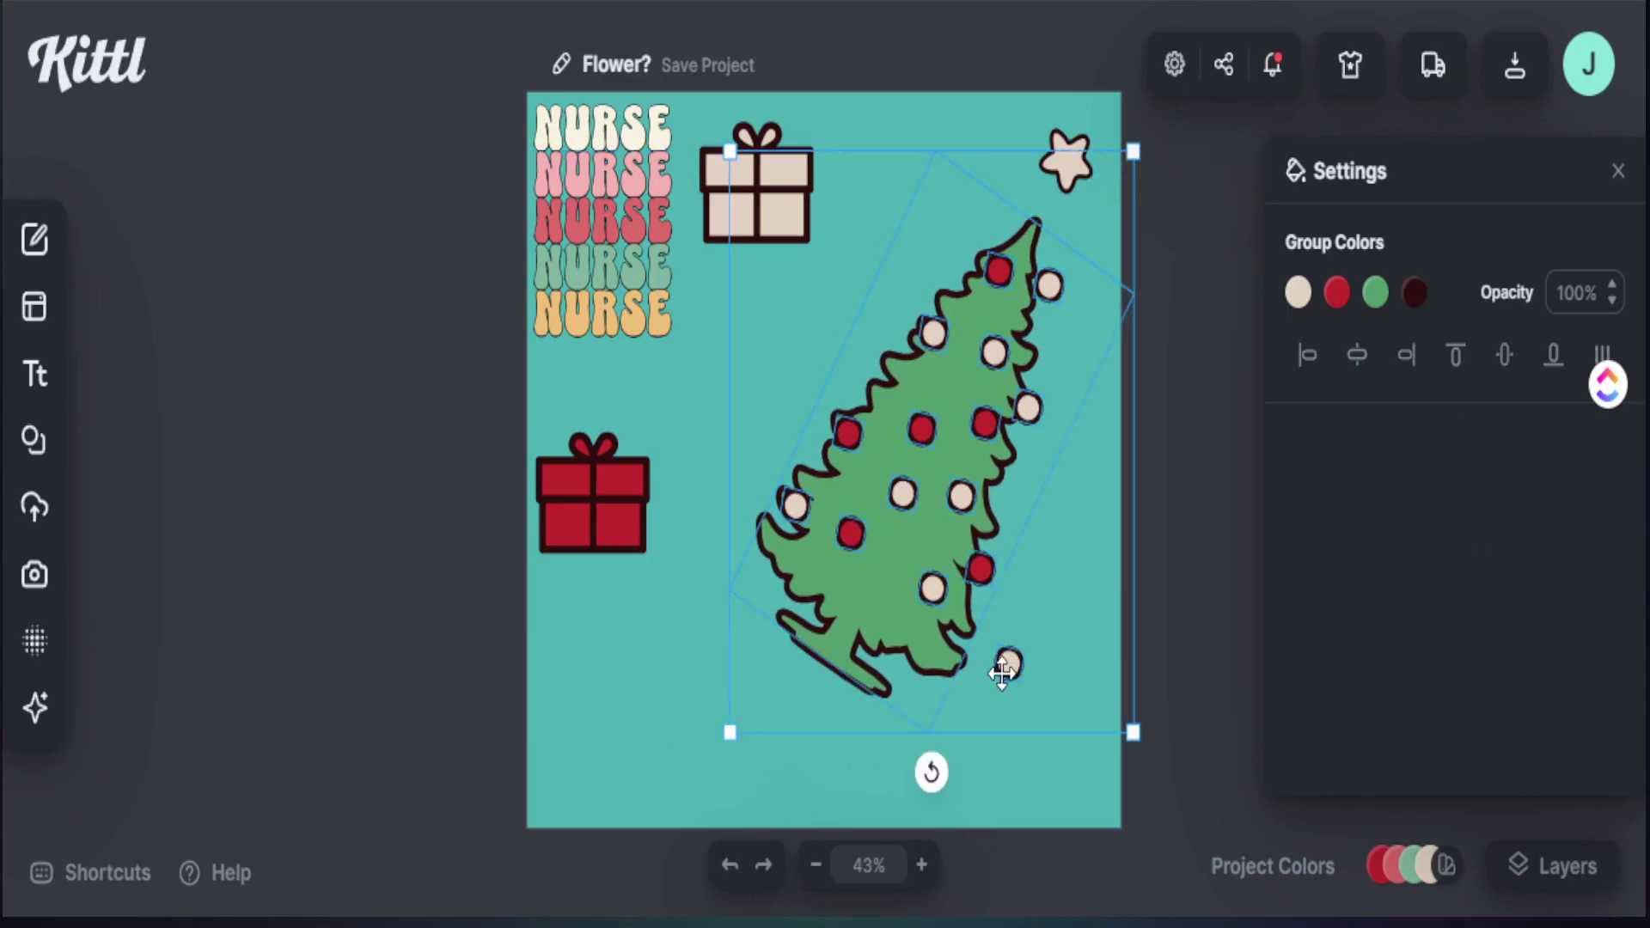
{"action": "key", "text": "super+z"}
{"action": "key", "text": "super+z"}
{"action": "right_click", "coordinate": [903, 516]}
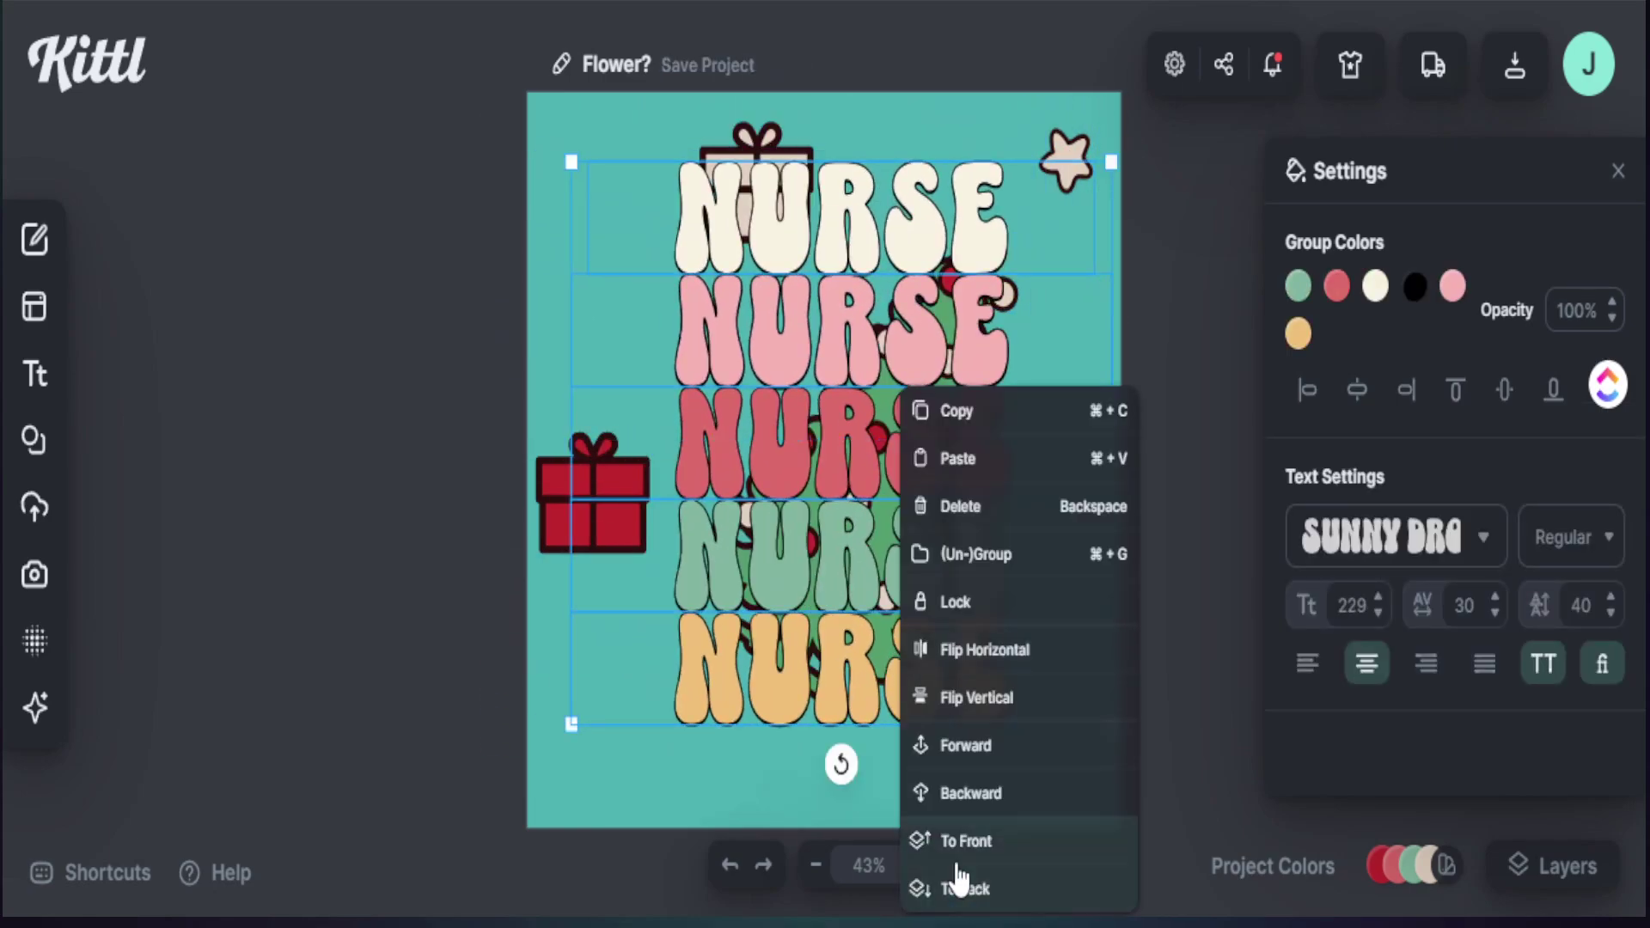
{"action": "left_click", "coordinate": [959, 885]}
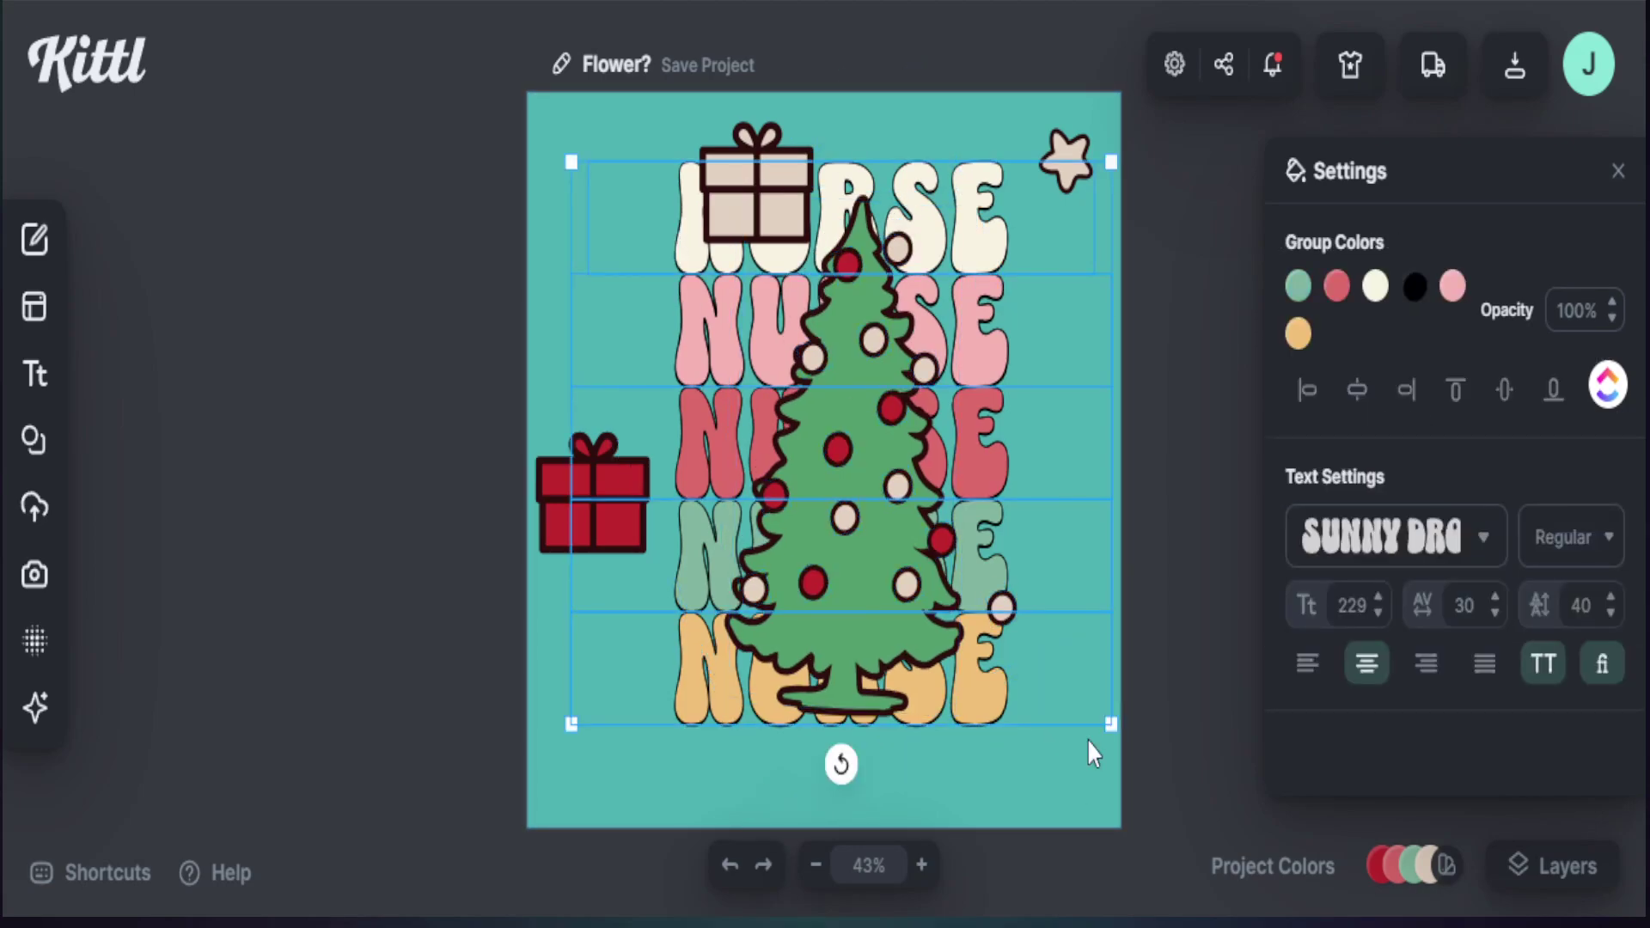
Step: Place the star on the treetop and rearrange the loose ornaments across the tree
{"action": "key", "text": "super+z"}
{"action": "left_click", "coordinate": [1173, 588]}
{"action": "left_click_drag", "start_coordinate": [864, 614], "coordinate": [862, 497]}
{"action": "left_click_drag", "start_coordinate": [1059, 146], "coordinate": [859, 191]}
{"action": "left_click", "coordinate": [1065, 462]}
{"action": "right_click", "coordinate": [885, 221]}
{"action": "left_click", "coordinate": [965, 398]}
{"action": "key", "text": "super+z"}
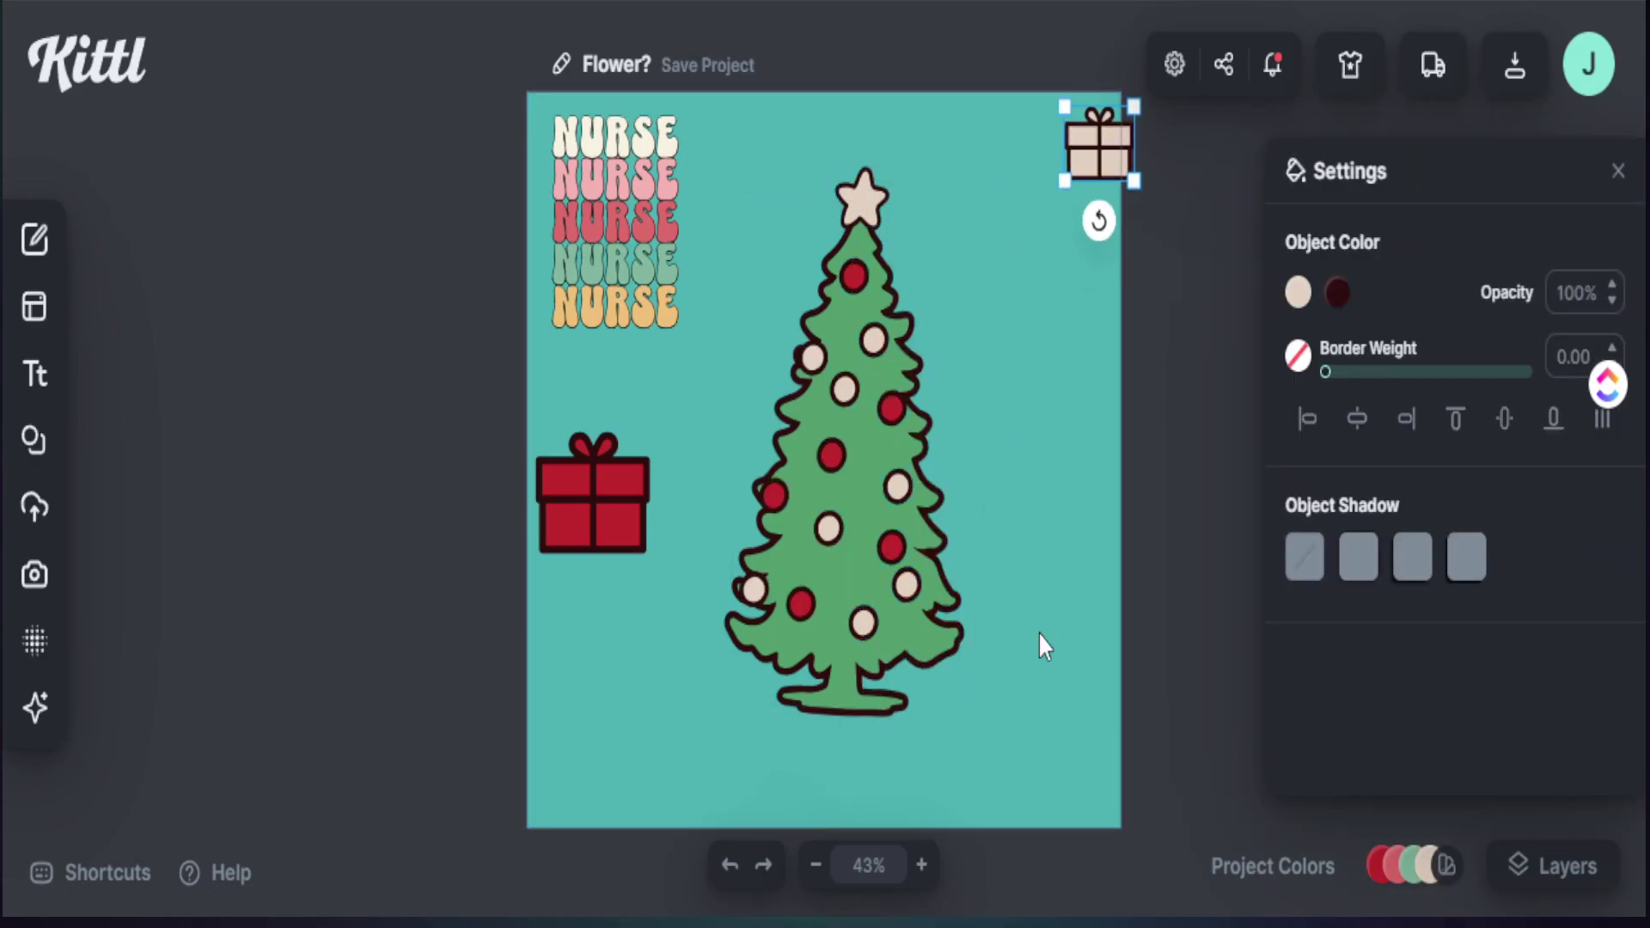
Step: Shift the decorated tree slightly up and left, and park the red gift, scaled down, beneath the cream gift
{"action": "right_click", "coordinate": [841, 388]}
{"action": "key", "text": "Escape"}
{"action": "left_click_drag", "start_coordinate": [868, 608], "coordinate": [848, 574]}
{"action": "left_click", "coordinate": [596, 478]}
{"action": "left_click_drag", "start_coordinate": [597, 478], "coordinate": [1049, 267]}
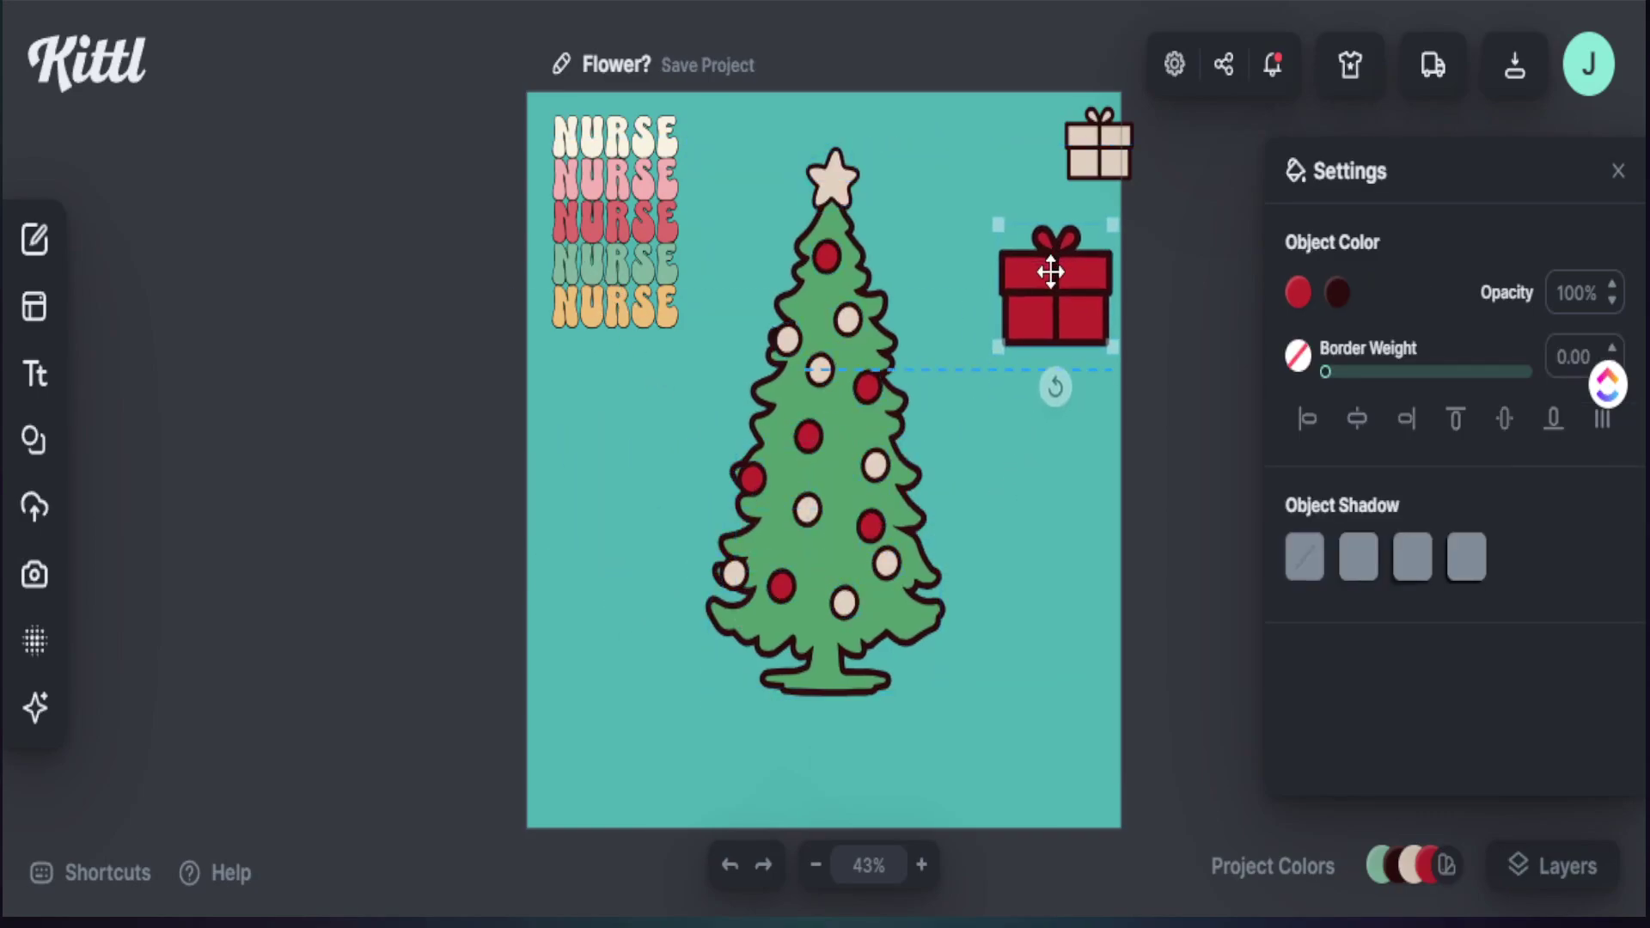
{"action": "left_click_drag", "start_coordinate": [1021, 343], "coordinate": [1076, 235]}
Step: Scale the NURSE lines up to font size 264 and center them on the artboard behind the tree
{"action": "left_click", "coordinate": [659, 313]}
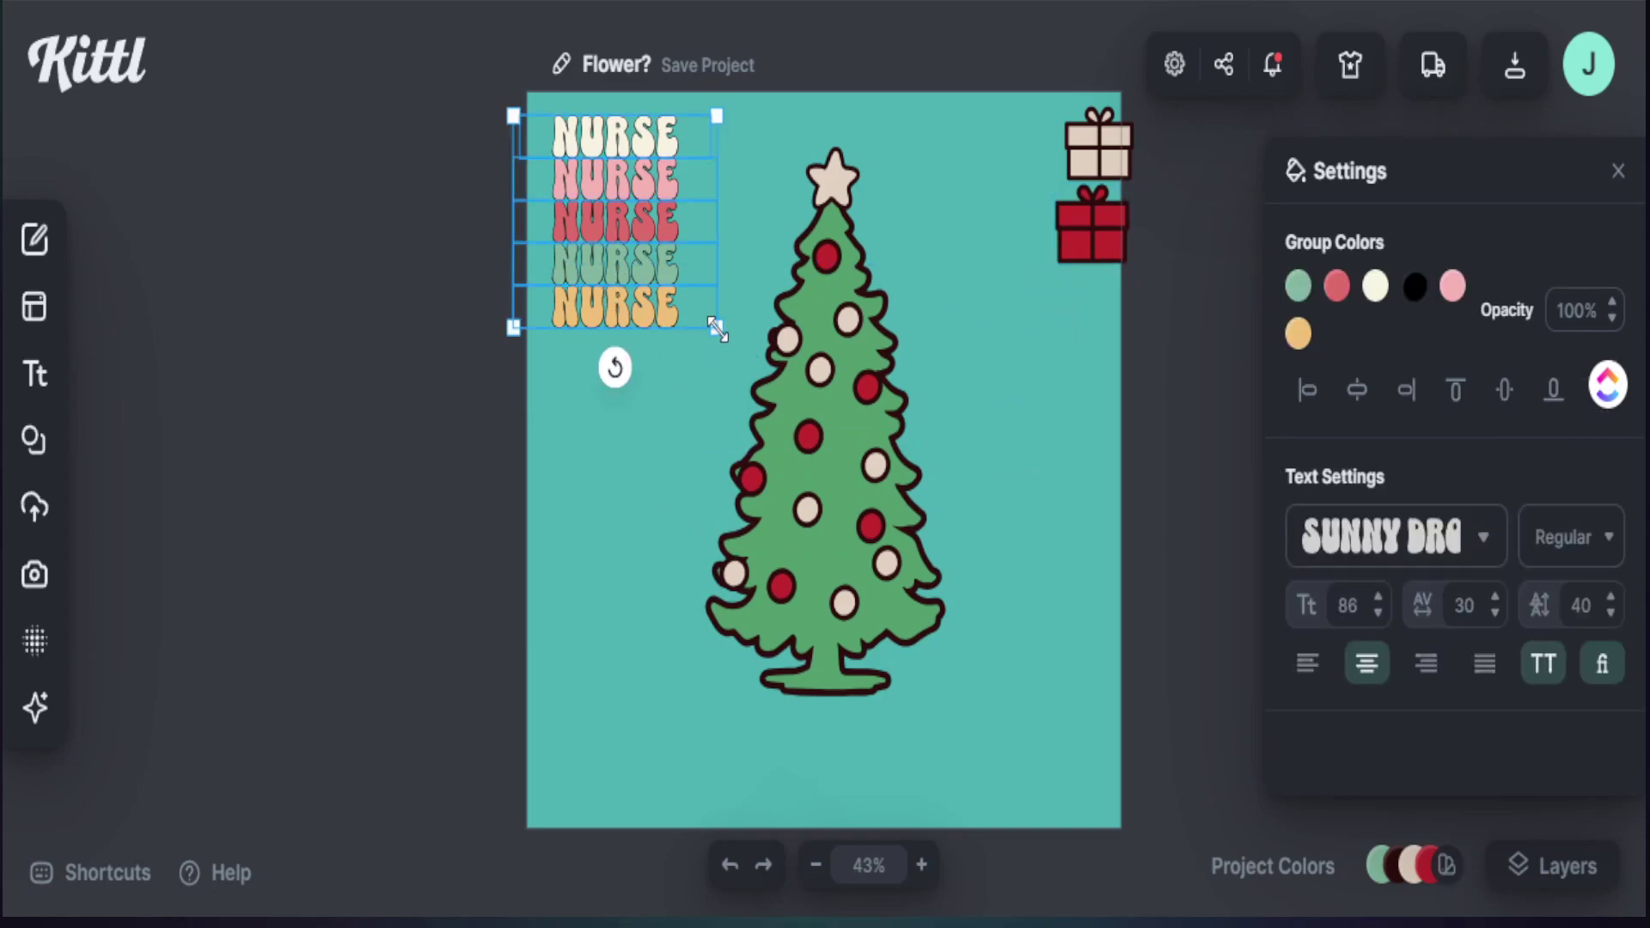
{"action": "left_click_drag", "start_coordinate": [717, 329], "coordinate": [1079, 833]}
{"action": "left_click_drag", "start_coordinate": [671, 769], "coordinate": [690, 761]}
Step: Scale the decorated tree down slightly and center it over the NURSE lines
{"action": "mouse_move", "coordinate": [823, 571]}
{"action": "left_mouse_down"}
{"action": "mouse_move", "coordinate": [836, 578]}
{"action": "mouse_move", "coordinate": [834, 556]}
{"action": "left_mouse_up"}
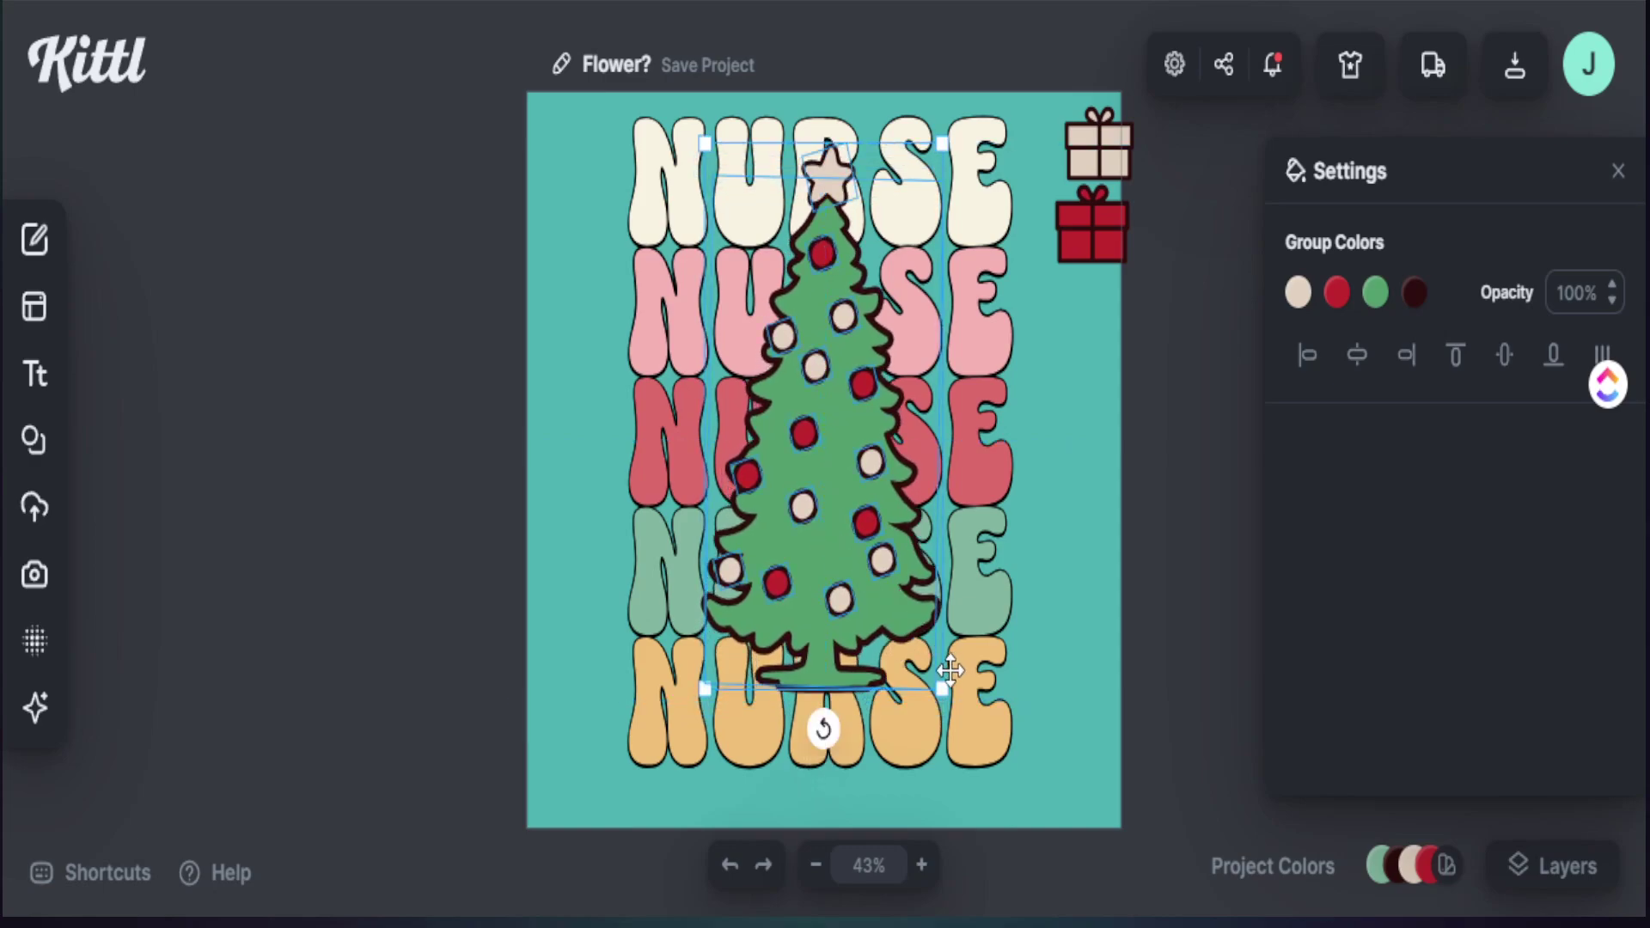
{"action": "mouse_move", "coordinate": [939, 684]}
{"action": "left_mouse_down"}
{"action": "mouse_move", "coordinate": [948, 730]}
{"action": "mouse_move", "coordinate": [928, 666]}
{"action": "left_mouse_up"}
{"action": "left_click_drag", "start_coordinate": [835, 533], "coordinate": [845, 549]}
Step: Place the red gift at the left of the tree's base, bring it to the front and enlarge it
{"action": "left_click_drag", "start_coordinate": [1090, 228], "coordinate": [714, 631]}
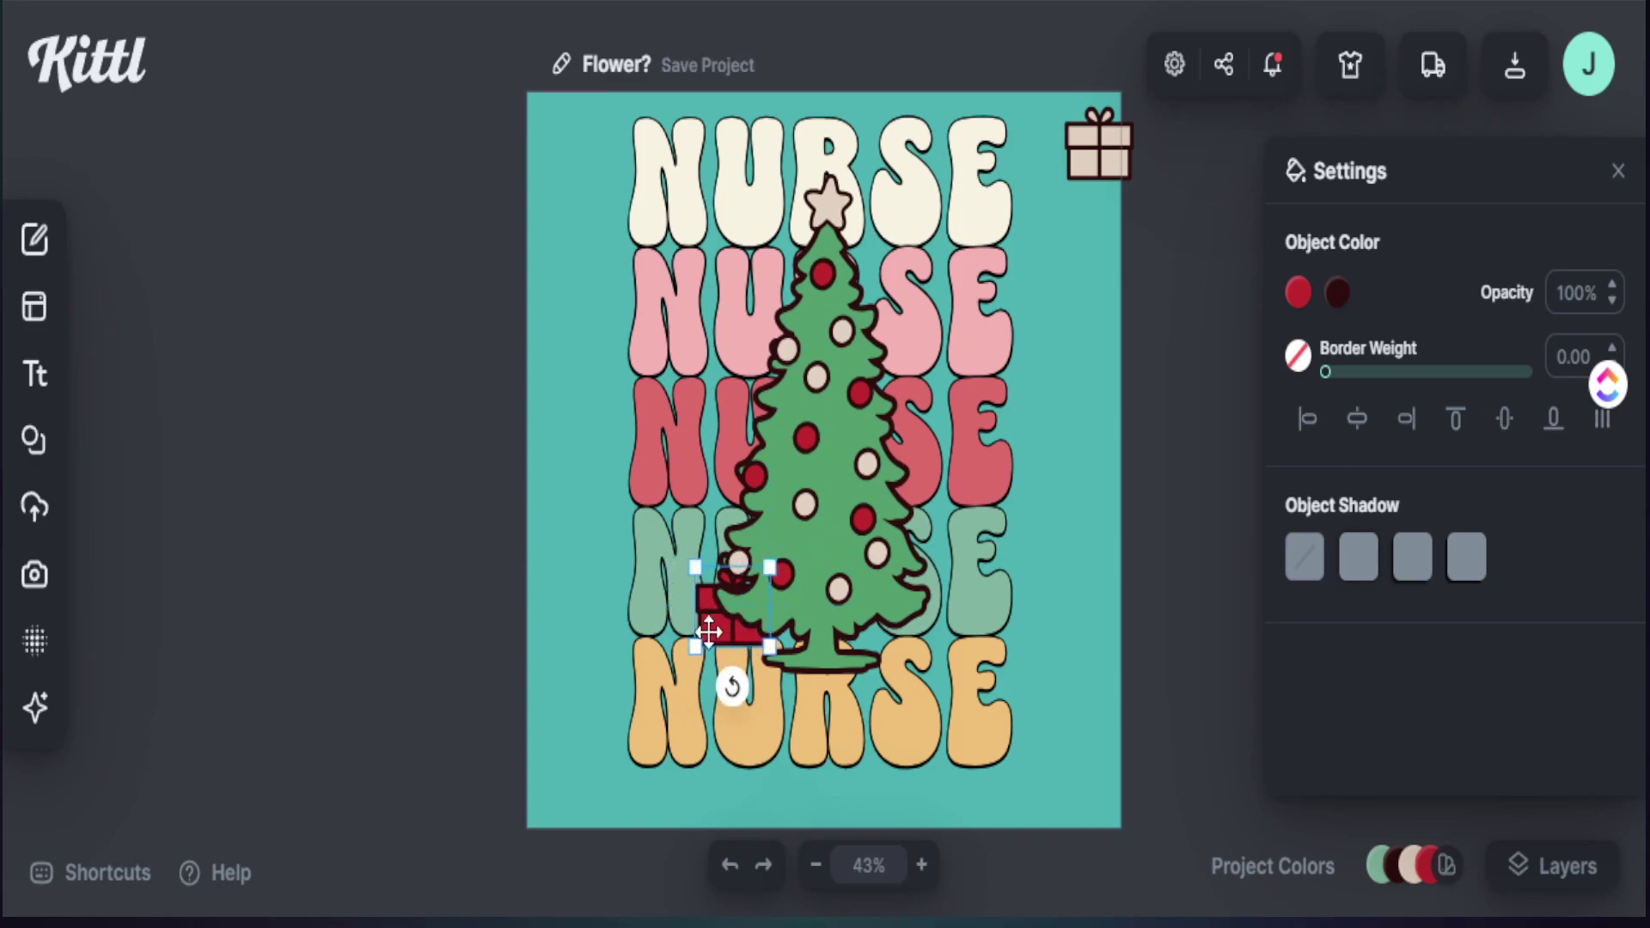
{"action": "right_click", "coordinate": [715, 632]}
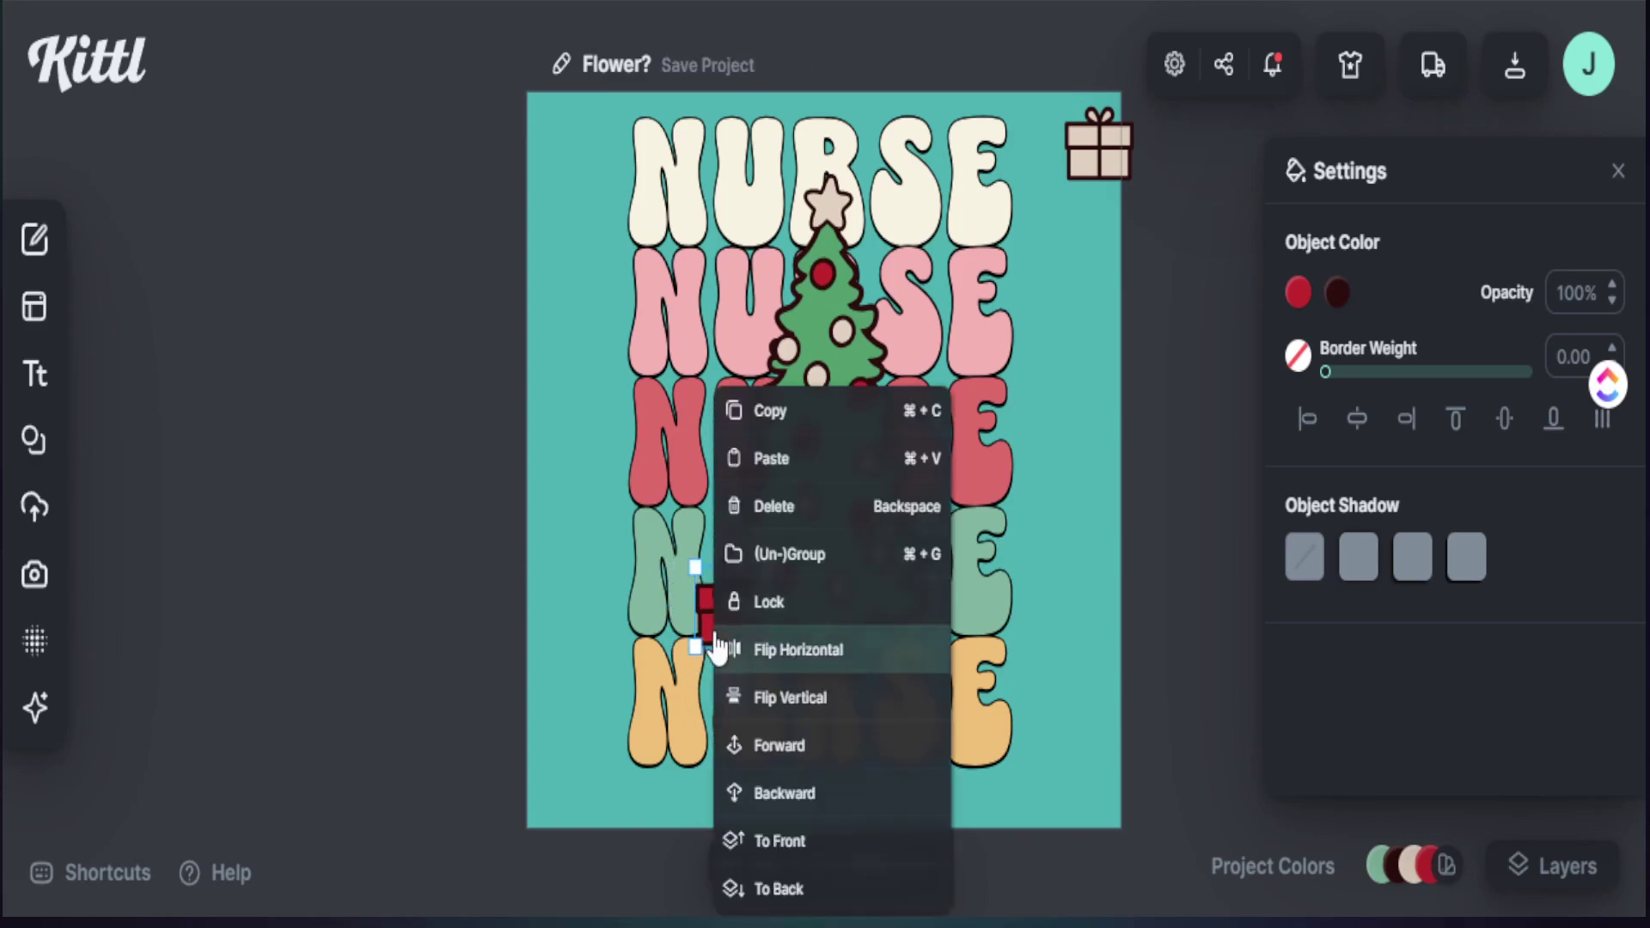
{"action": "left_click", "coordinate": [770, 846]}
{"action": "left_click_drag", "start_coordinate": [731, 627], "coordinate": [767, 666]}
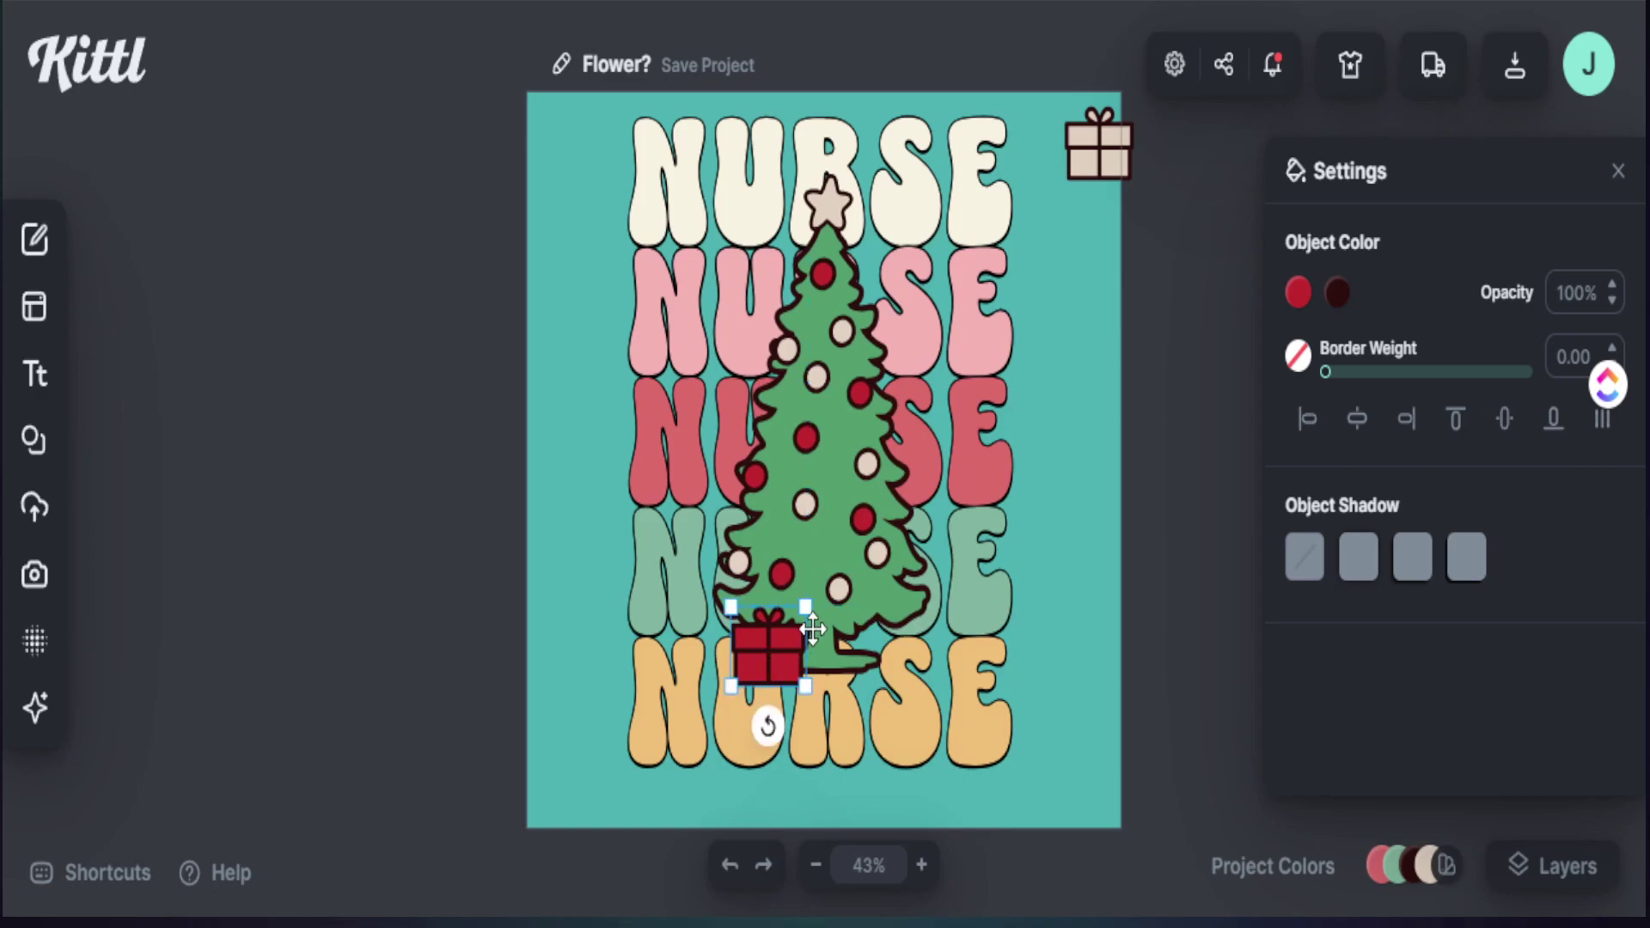
{"action": "left_click_drag", "start_coordinate": [810, 606], "coordinate": [836, 574]}
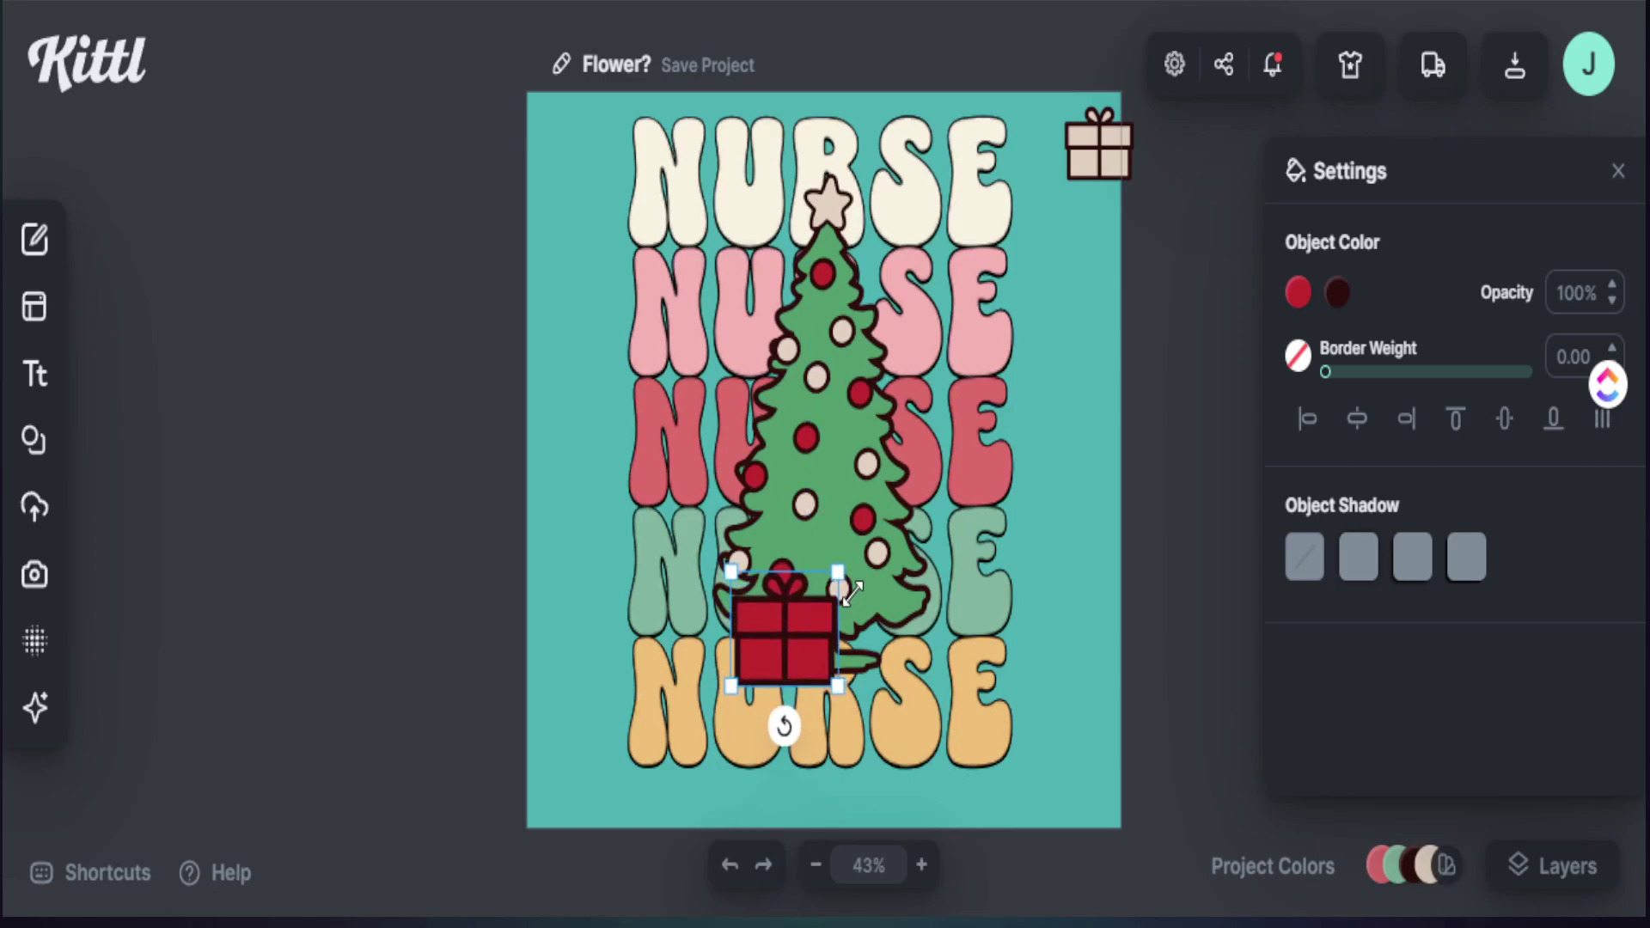
Step: Place the cream gift in front of the tree's base beside the red gift and enlarge it to match
{"action": "left_click_drag", "start_coordinate": [1079, 153], "coordinate": [934, 581]}
{"action": "right_click", "coordinate": [962, 584]}
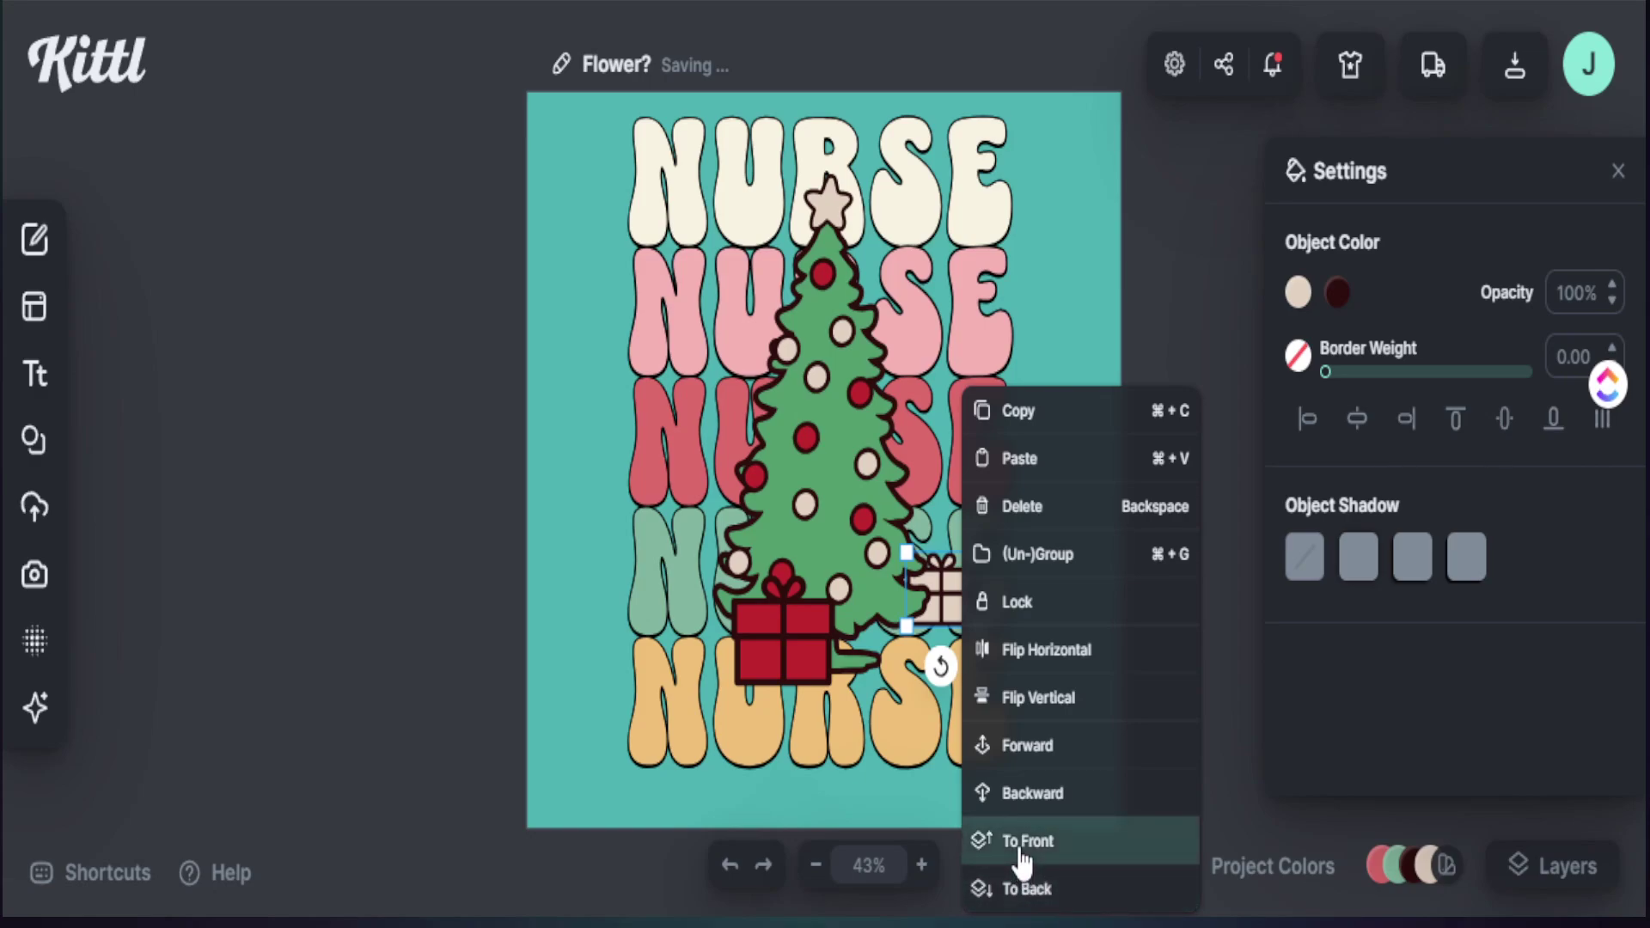
{"action": "left_click", "coordinate": [1050, 888]}
{"action": "left_click_drag", "start_coordinate": [945, 624], "coordinate": [888, 627]}
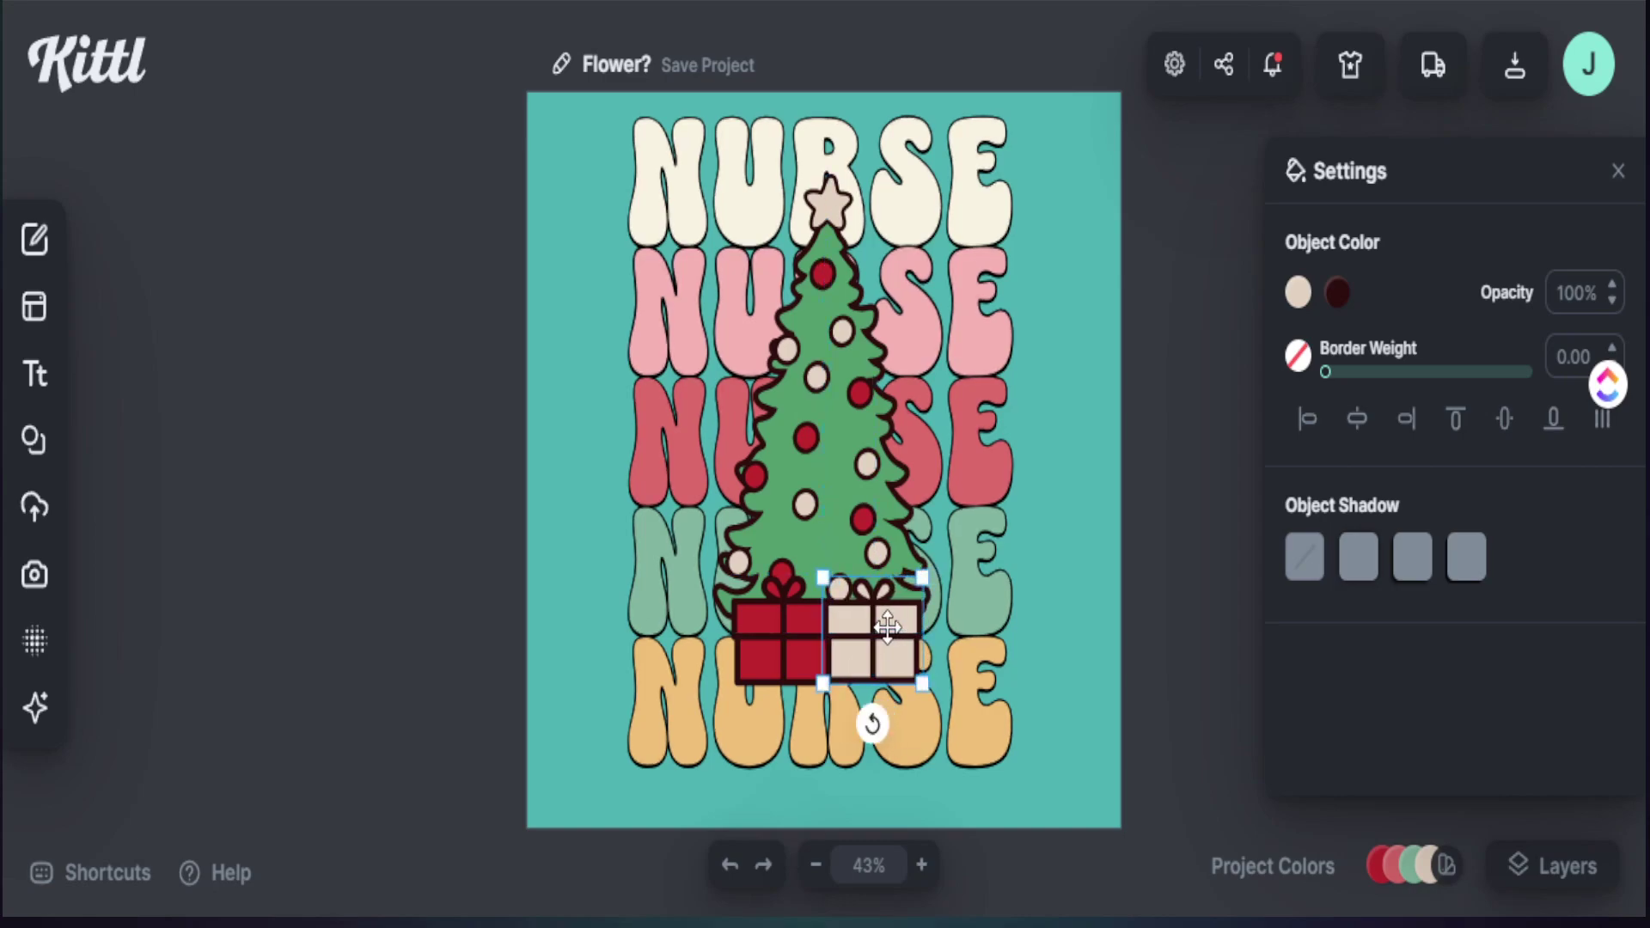
Step: Ungroup the NURSE lines so that each line can be selected separately
{"action": "left_click", "coordinate": [700, 718]}
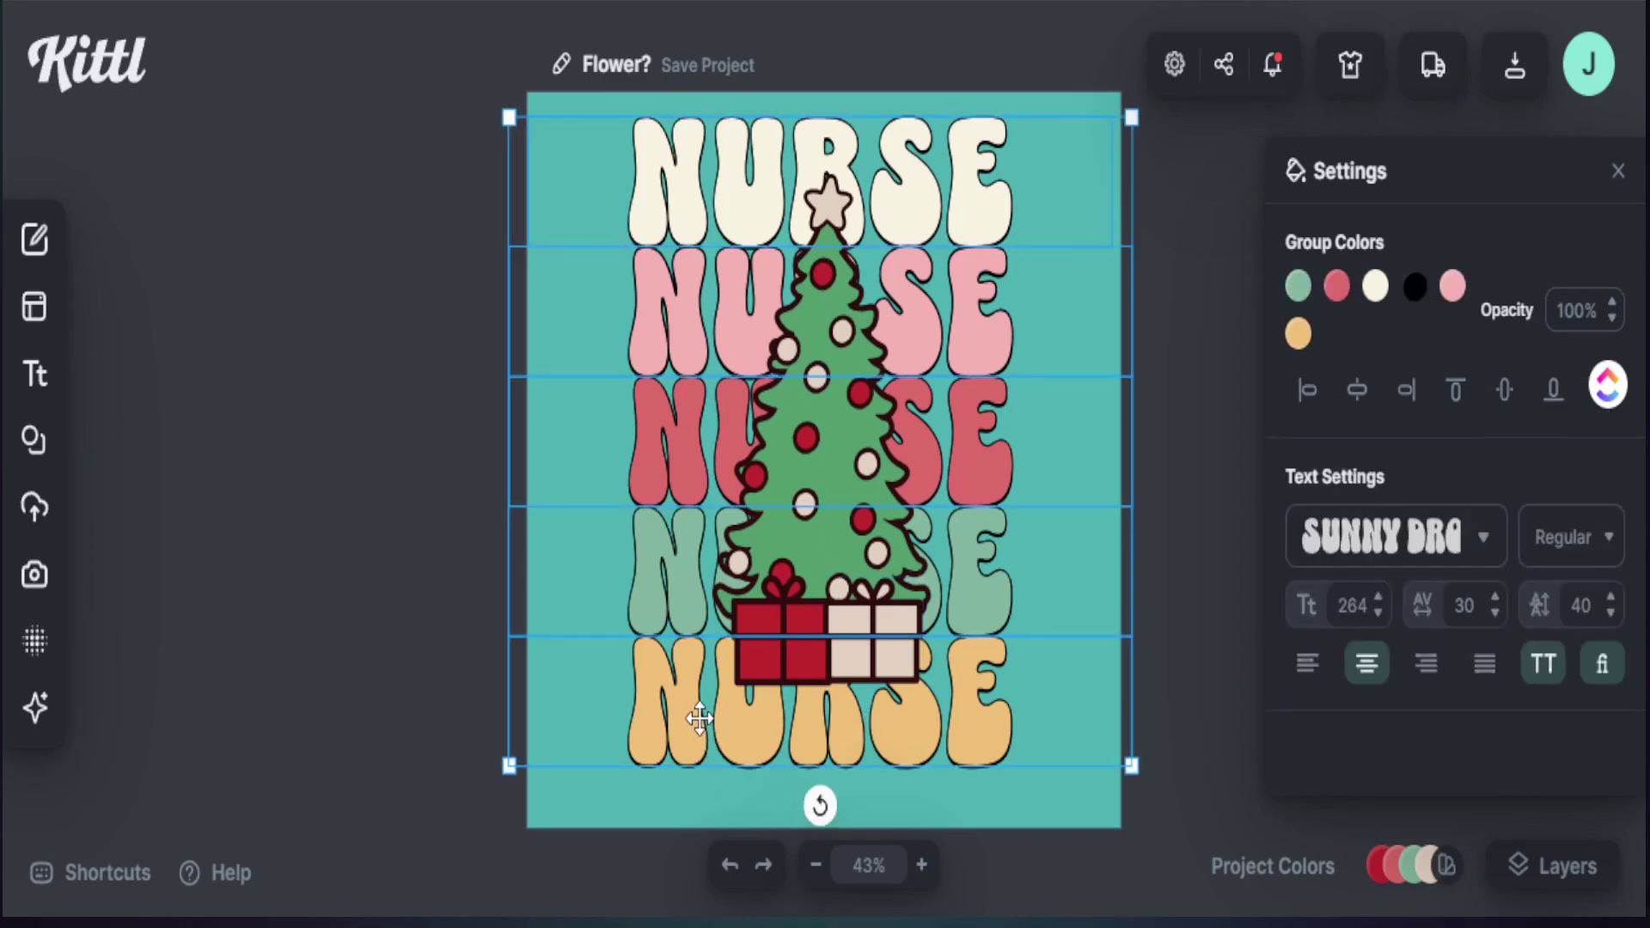
{"action": "left_click", "coordinate": [669, 816]}
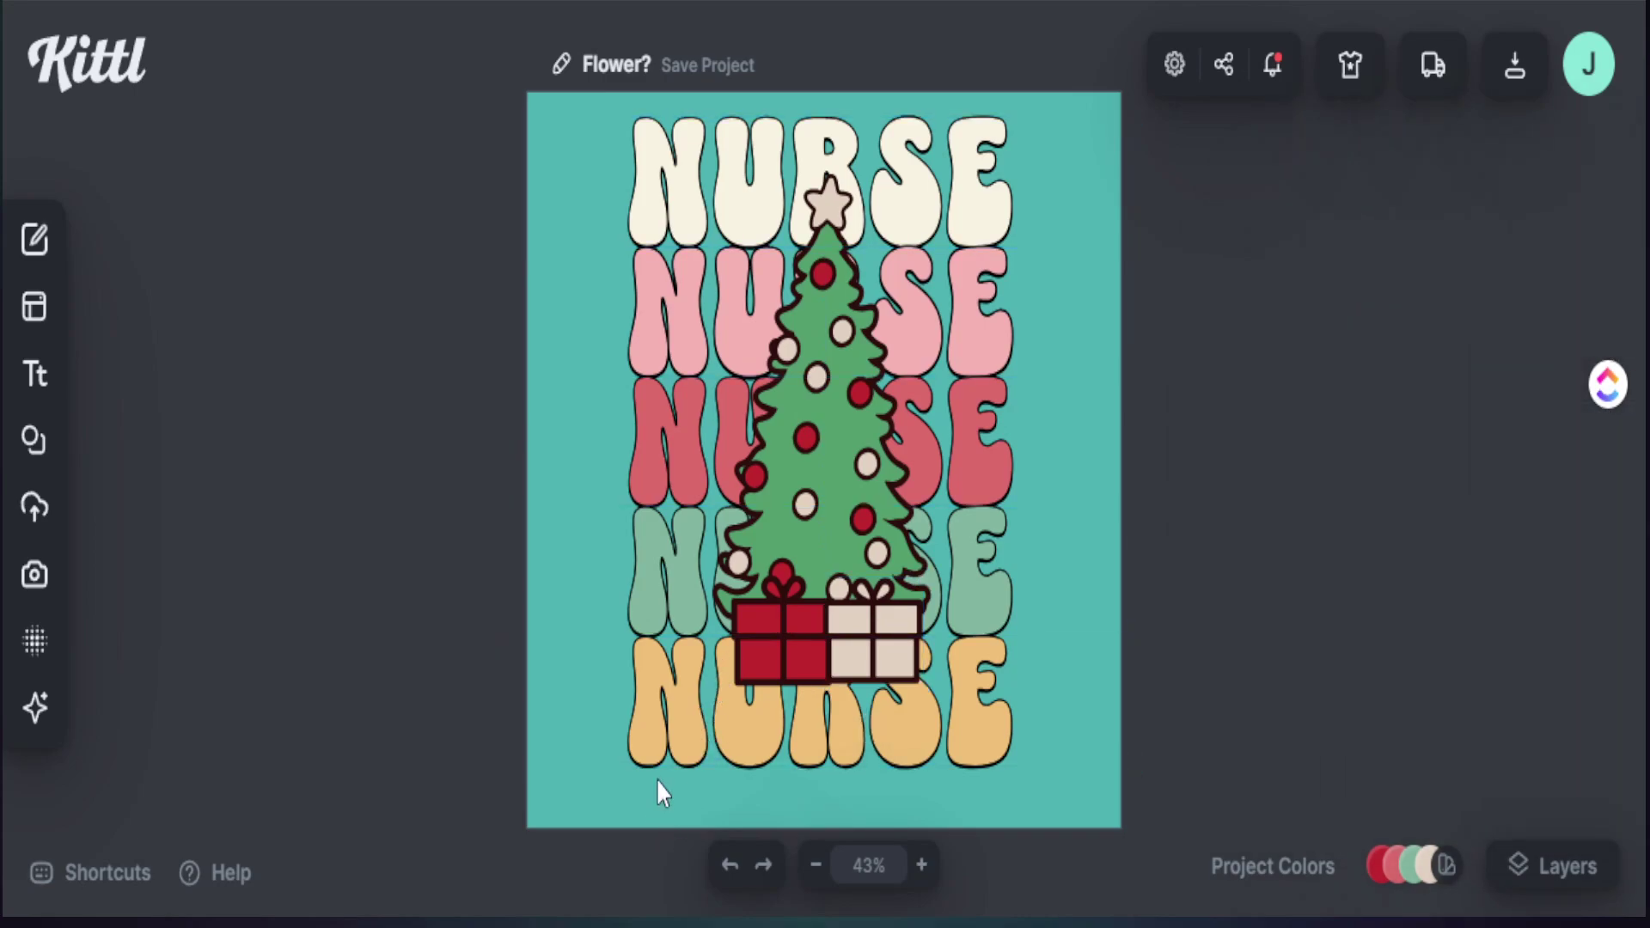
{"action": "left_click", "coordinate": [668, 704]}
{"action": "left_click", "coordinate": [646, 729]}
{"action": "left_click", "coordinate": [649, 724]}
{"action": "right_click", "coordinate": [655, 732]}
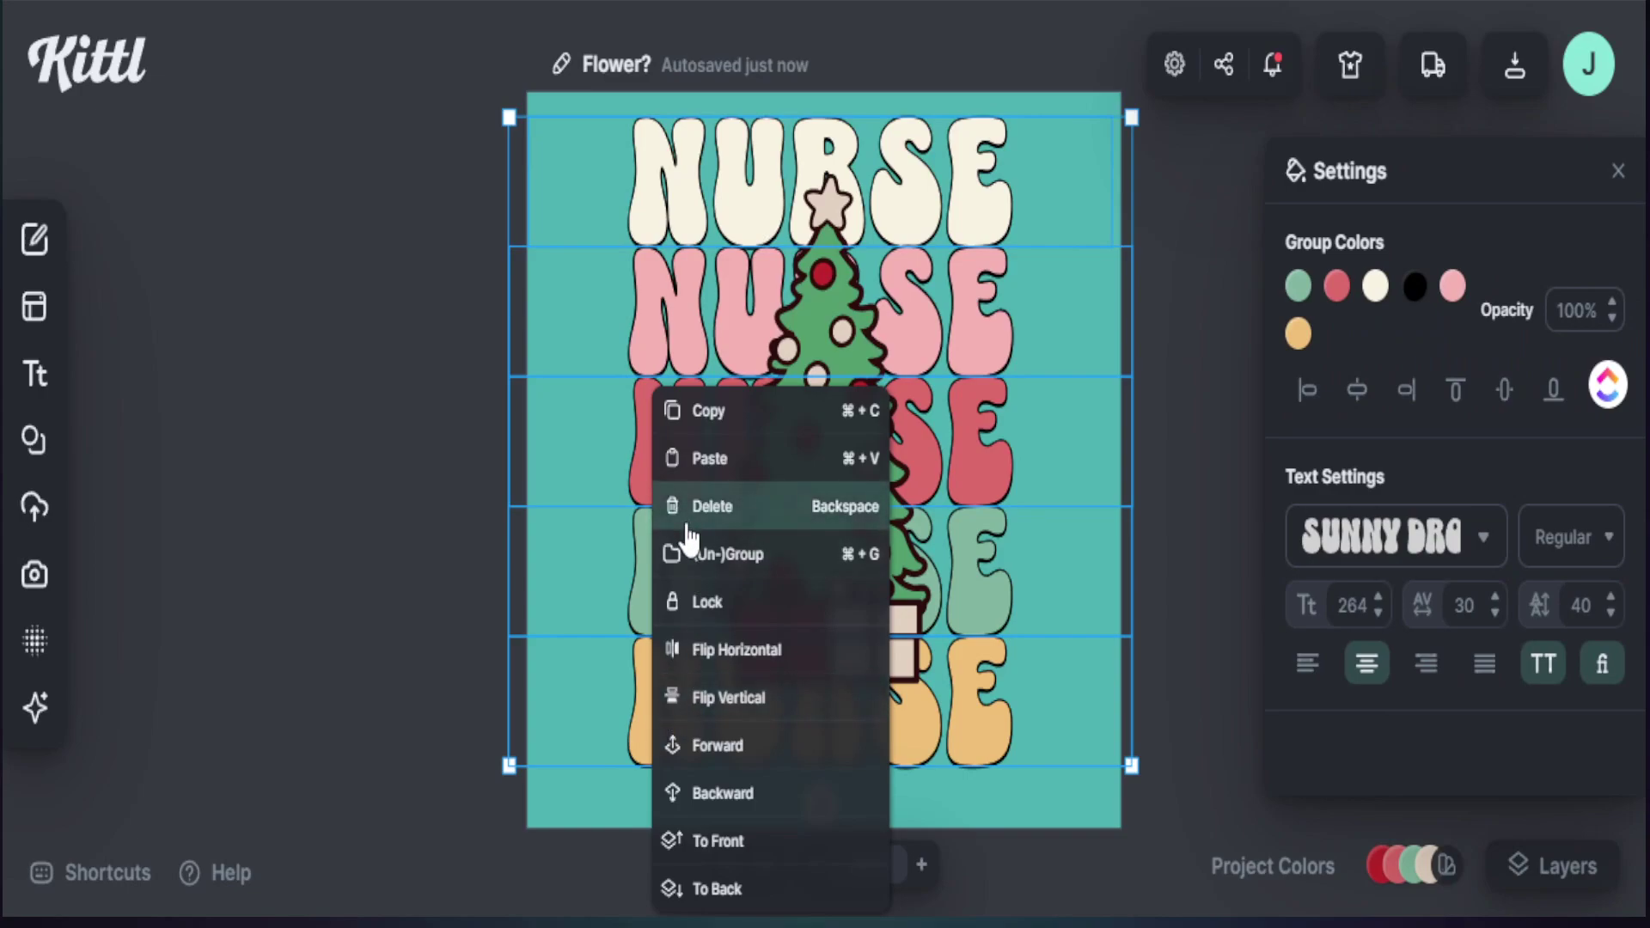
{"action": "left_click", "coordinate": [582, 648]}
Step: Bring the bottom orange NURSE line to the front, over the two gifts
{"action": "left_click", "coordinate": [643, 720]}
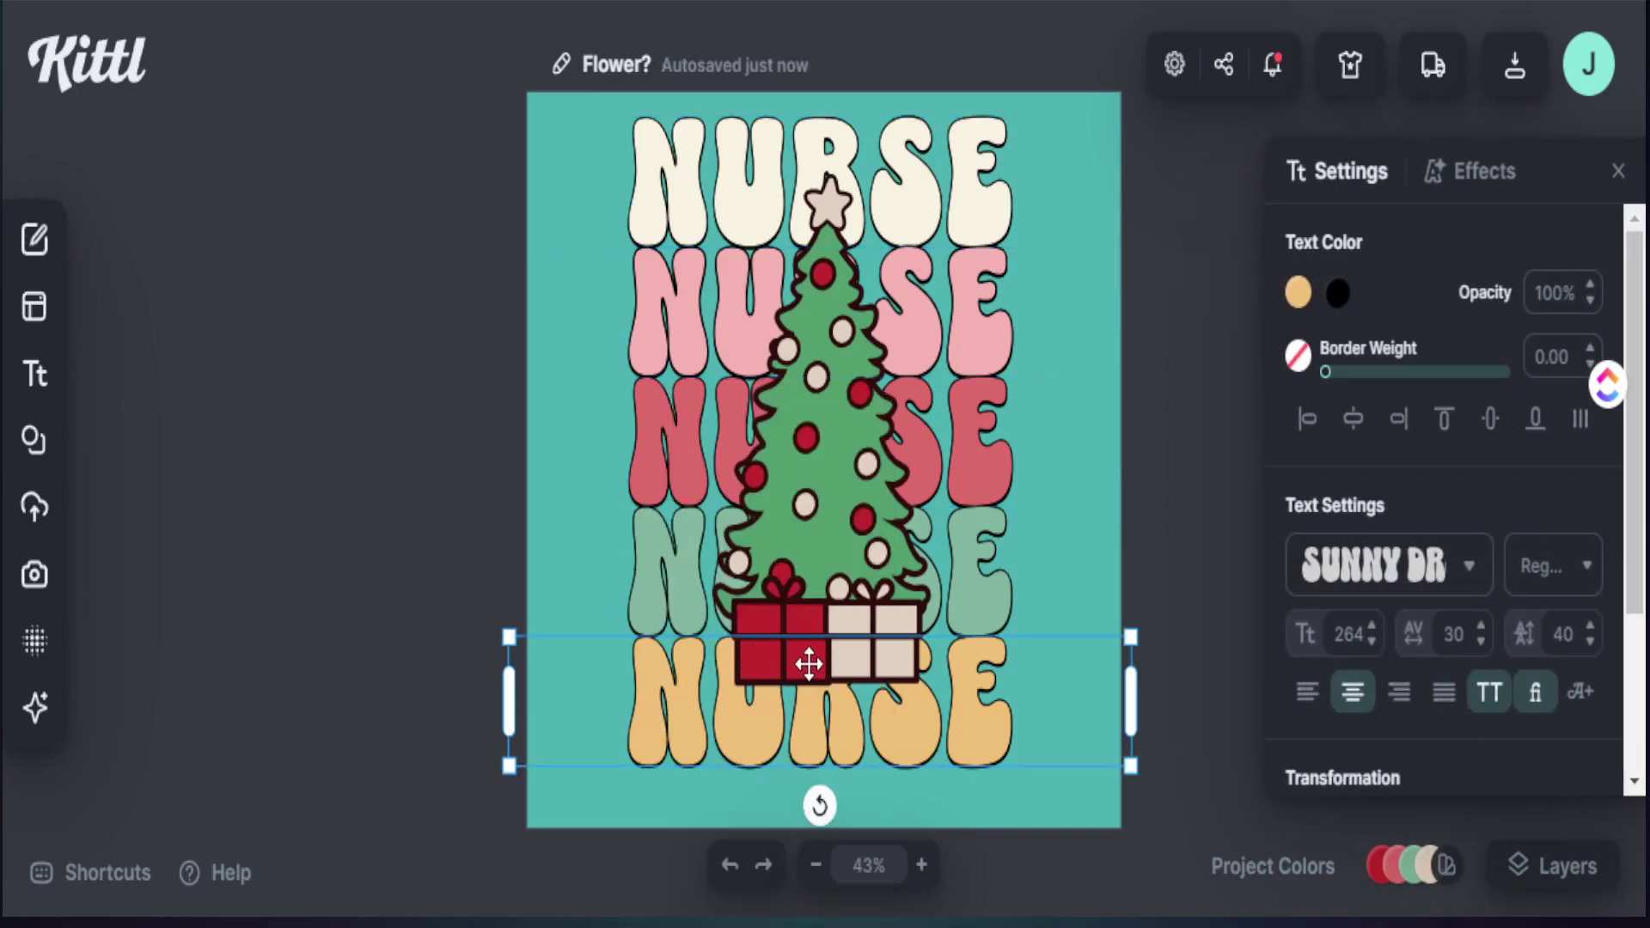
{"action": "right_click", "coordinate": [643, 732]}
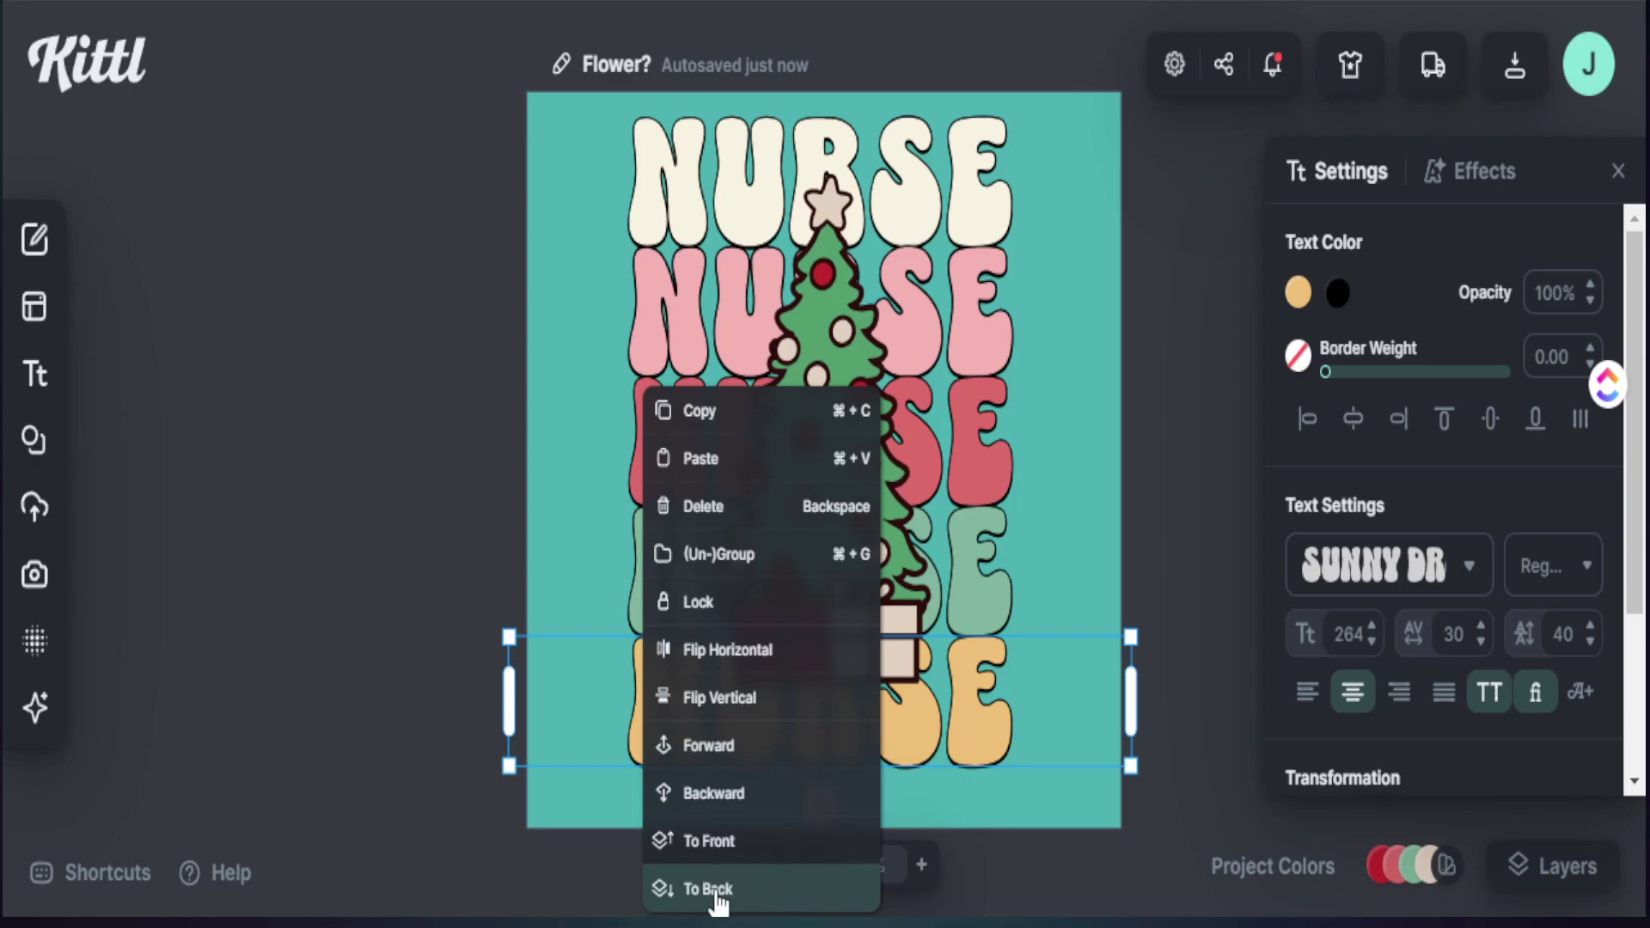
{"action": "left_click", "coordinate": [739, 842]}
{"action": "left_click", "coordinate": [1093, 672]}
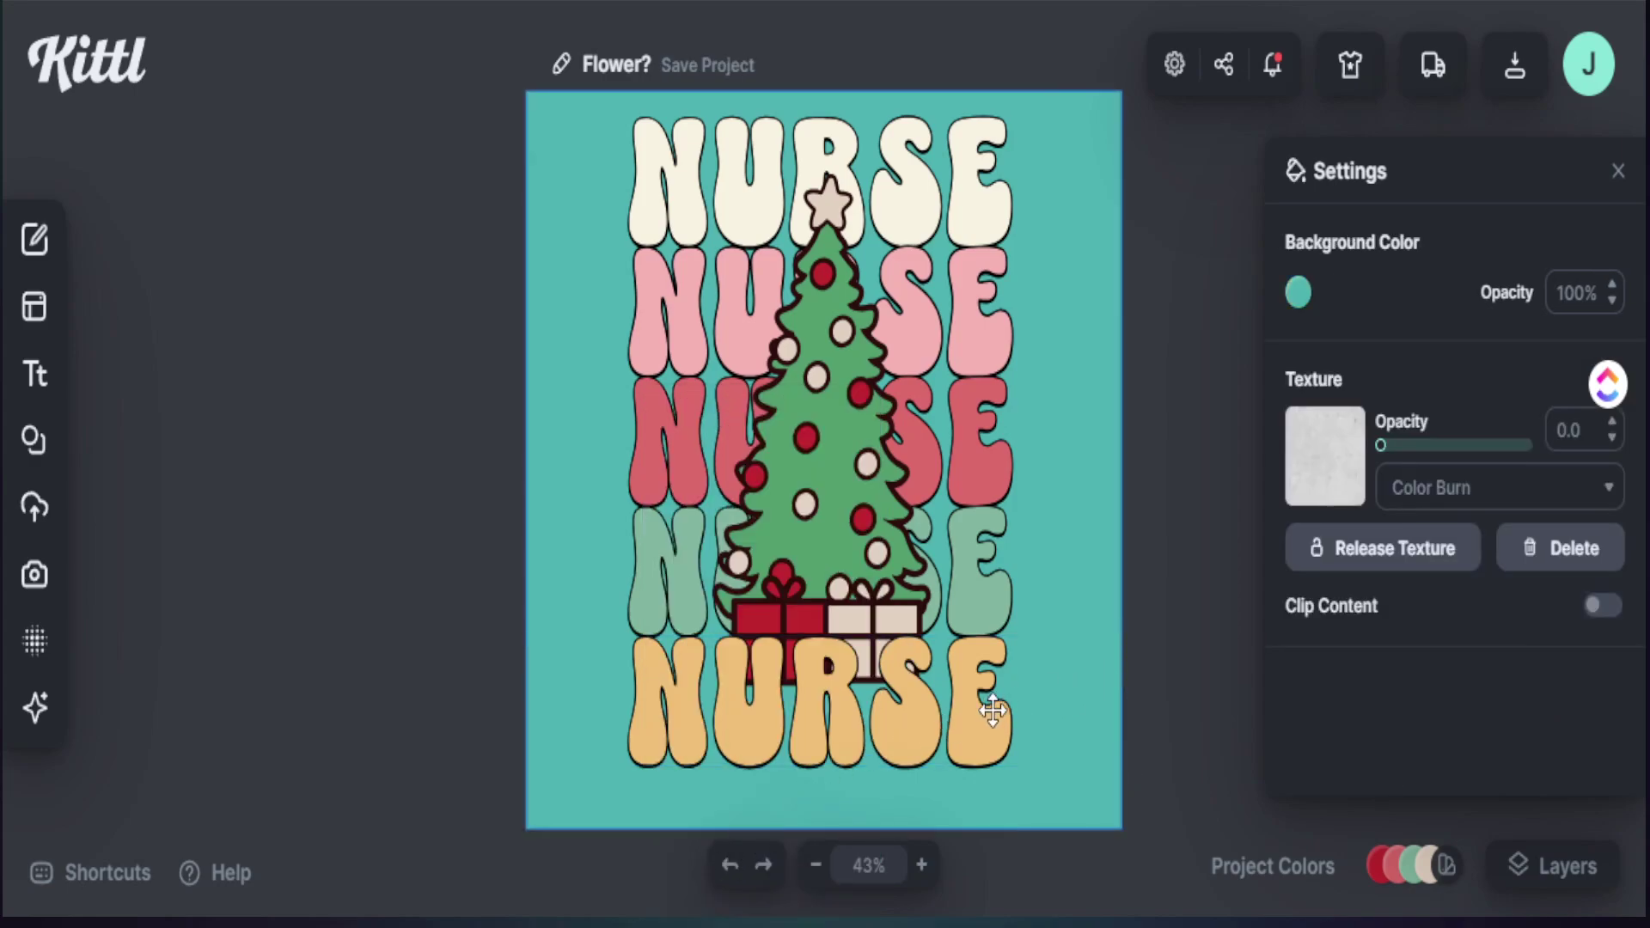
{"action": "left_click", "coordinate": [984, 717]}
{"action": "double_click", "coordinate": [984, 718]}
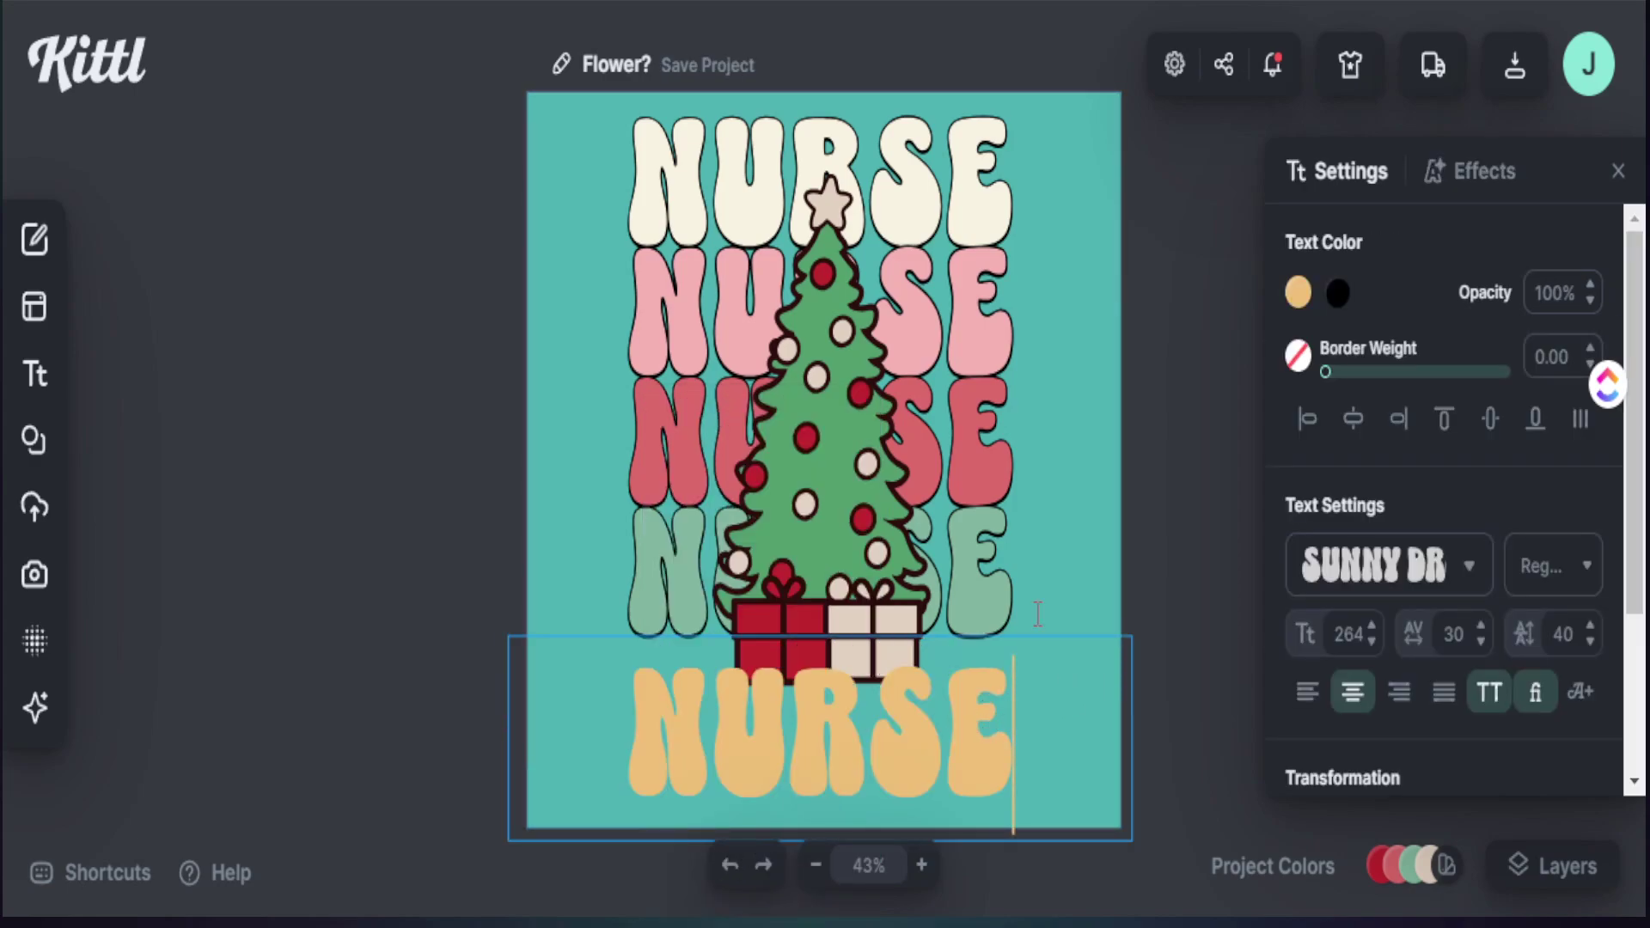
{"action": "key", "text": "Escape"}
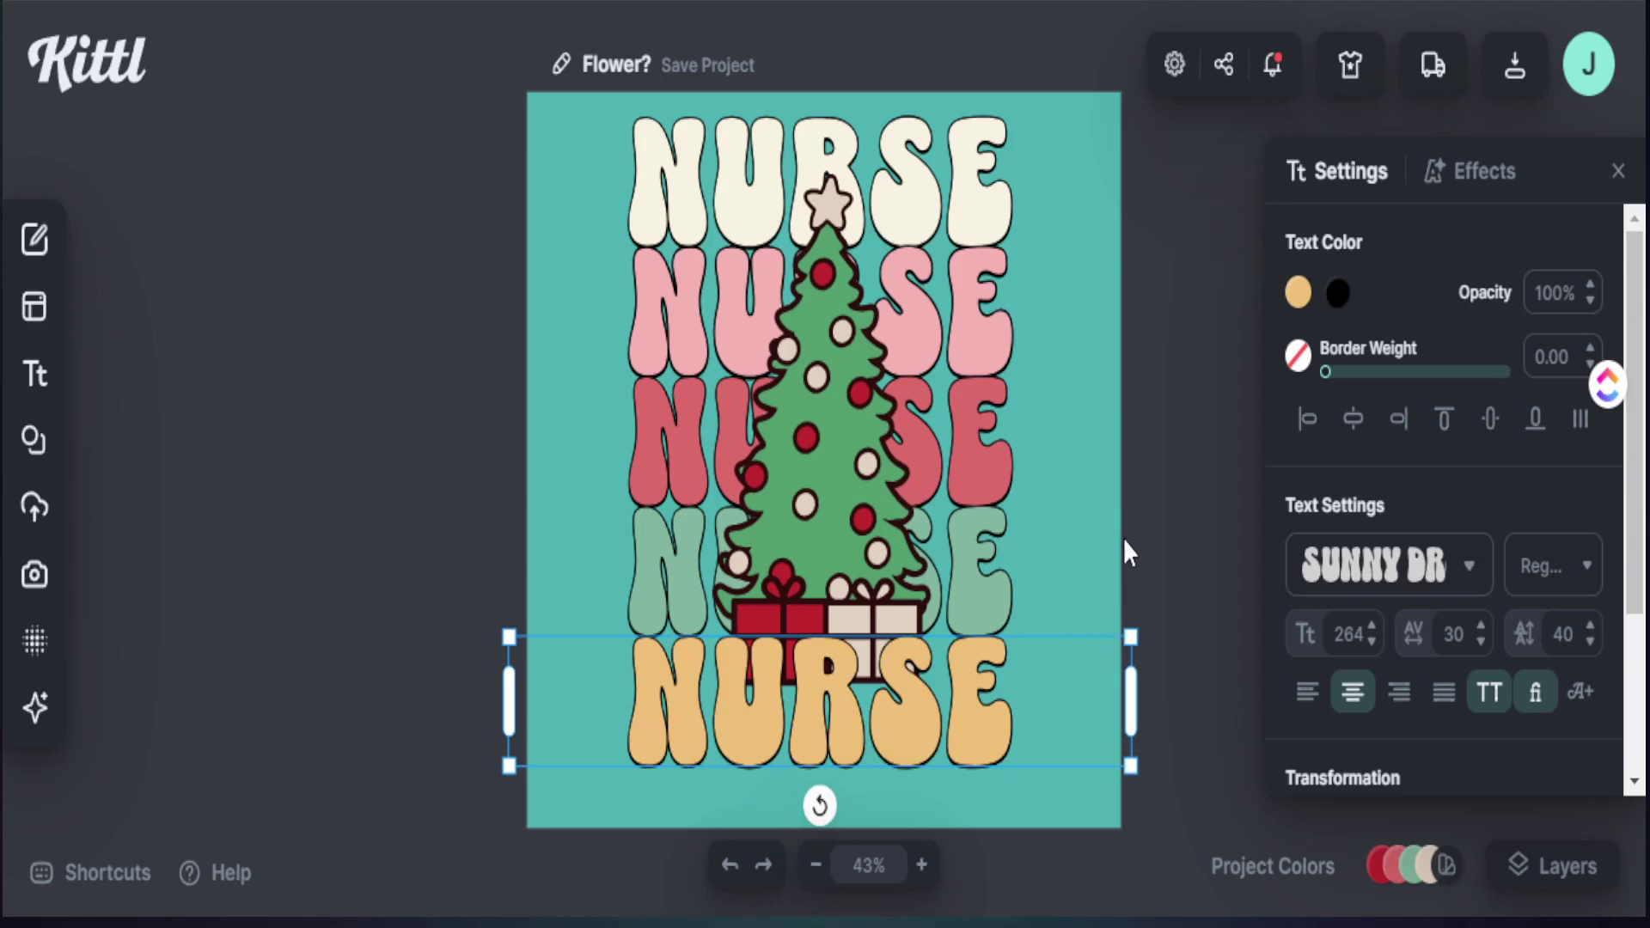
{"action": "left_click", "coordinate": [1165, 505]}
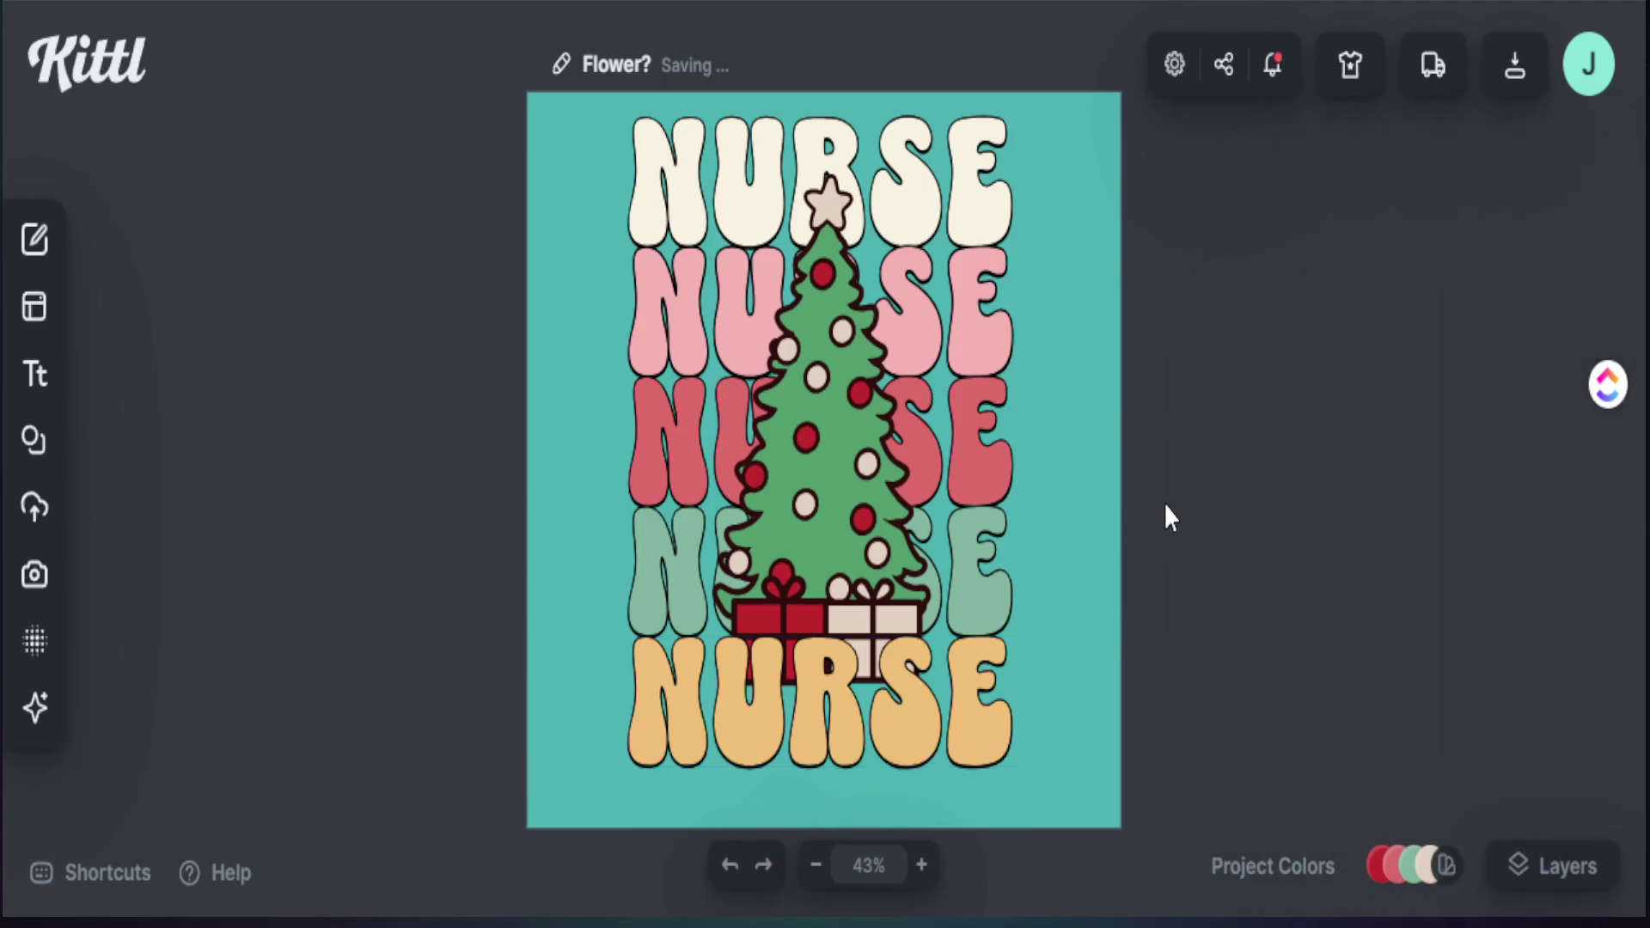
Step: Select the whole design and shift it slightly down on the artboard
{"action": "left_click_drag", "start_coordinate": [1125, 788], "coordinate": [537, 102]}
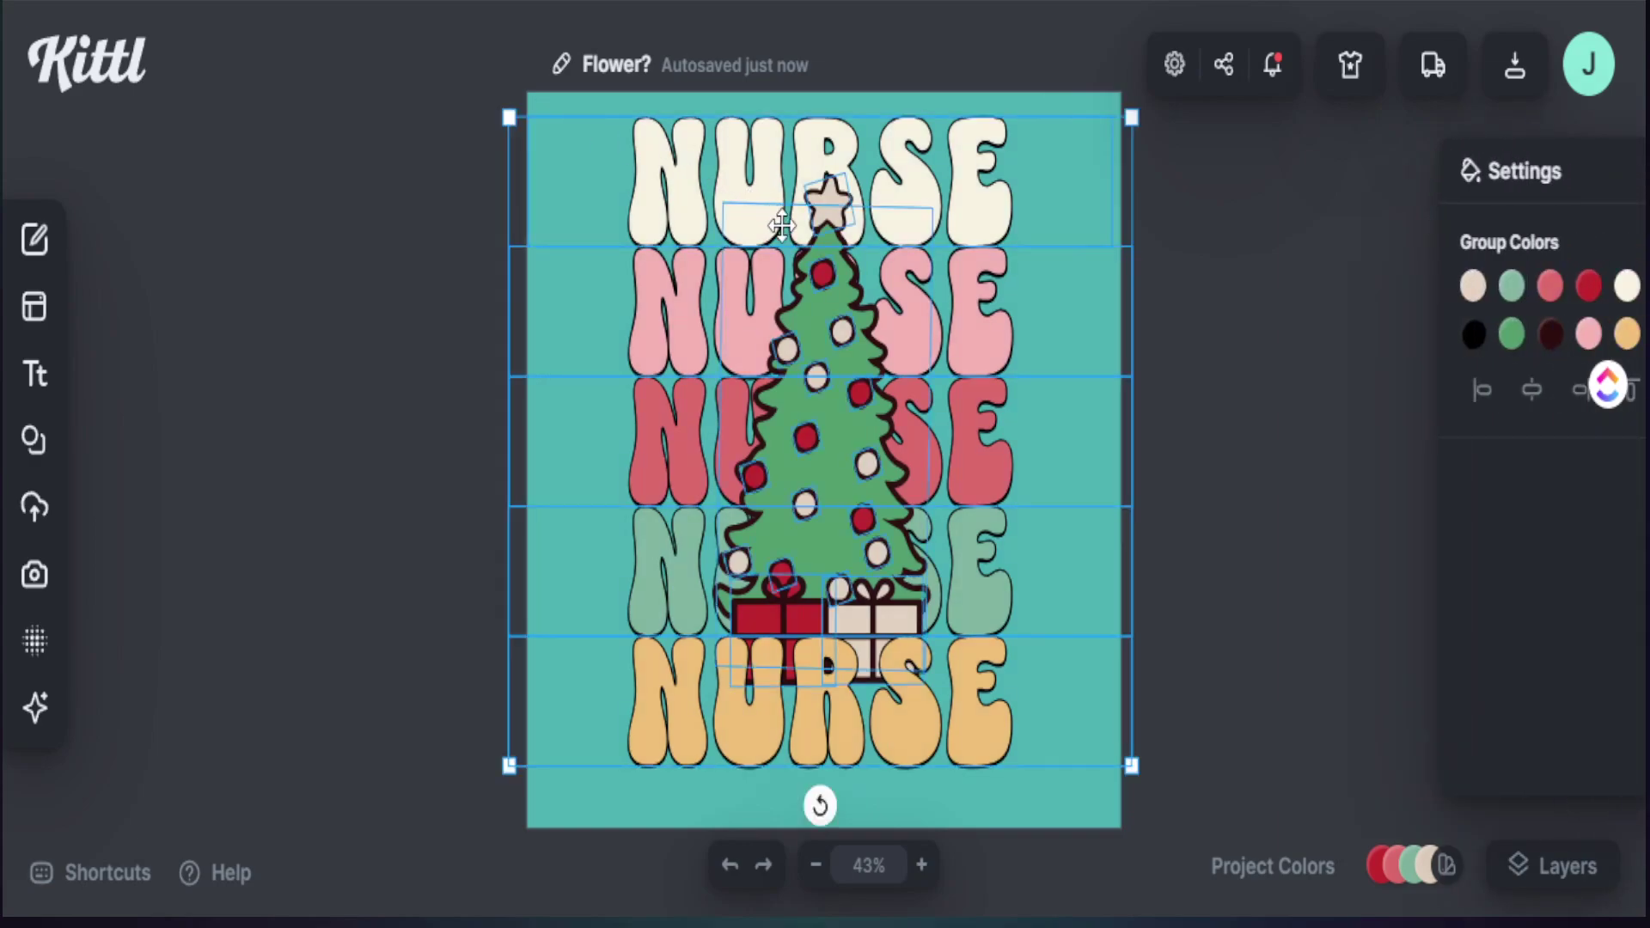
{"action": "left_click_drag", "start_coordinate": [859, 430], "coordinate": [855, 475]}
{"action": "left_click", "coordinate": [1208, 550]}
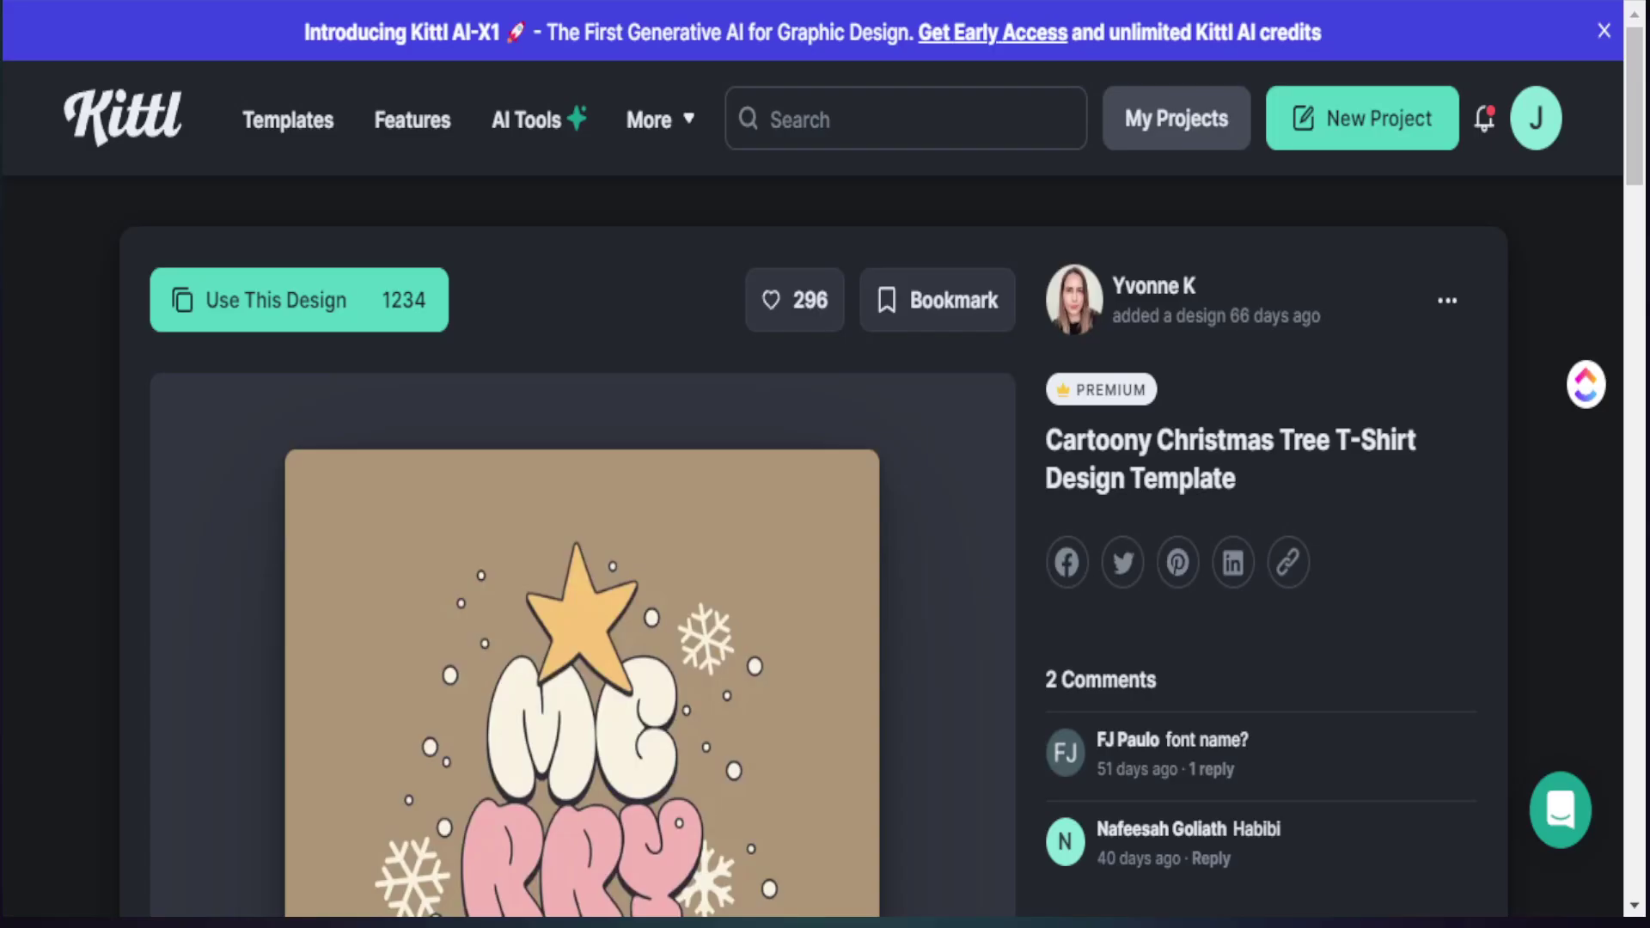
Step: Review the Cartoony Christmas Tree T-shirt template and open it for editing as a new design
{"action": "scroll", "coordinate": [637, 538], "scroll_direction": "down", "scroll_amount": 5}
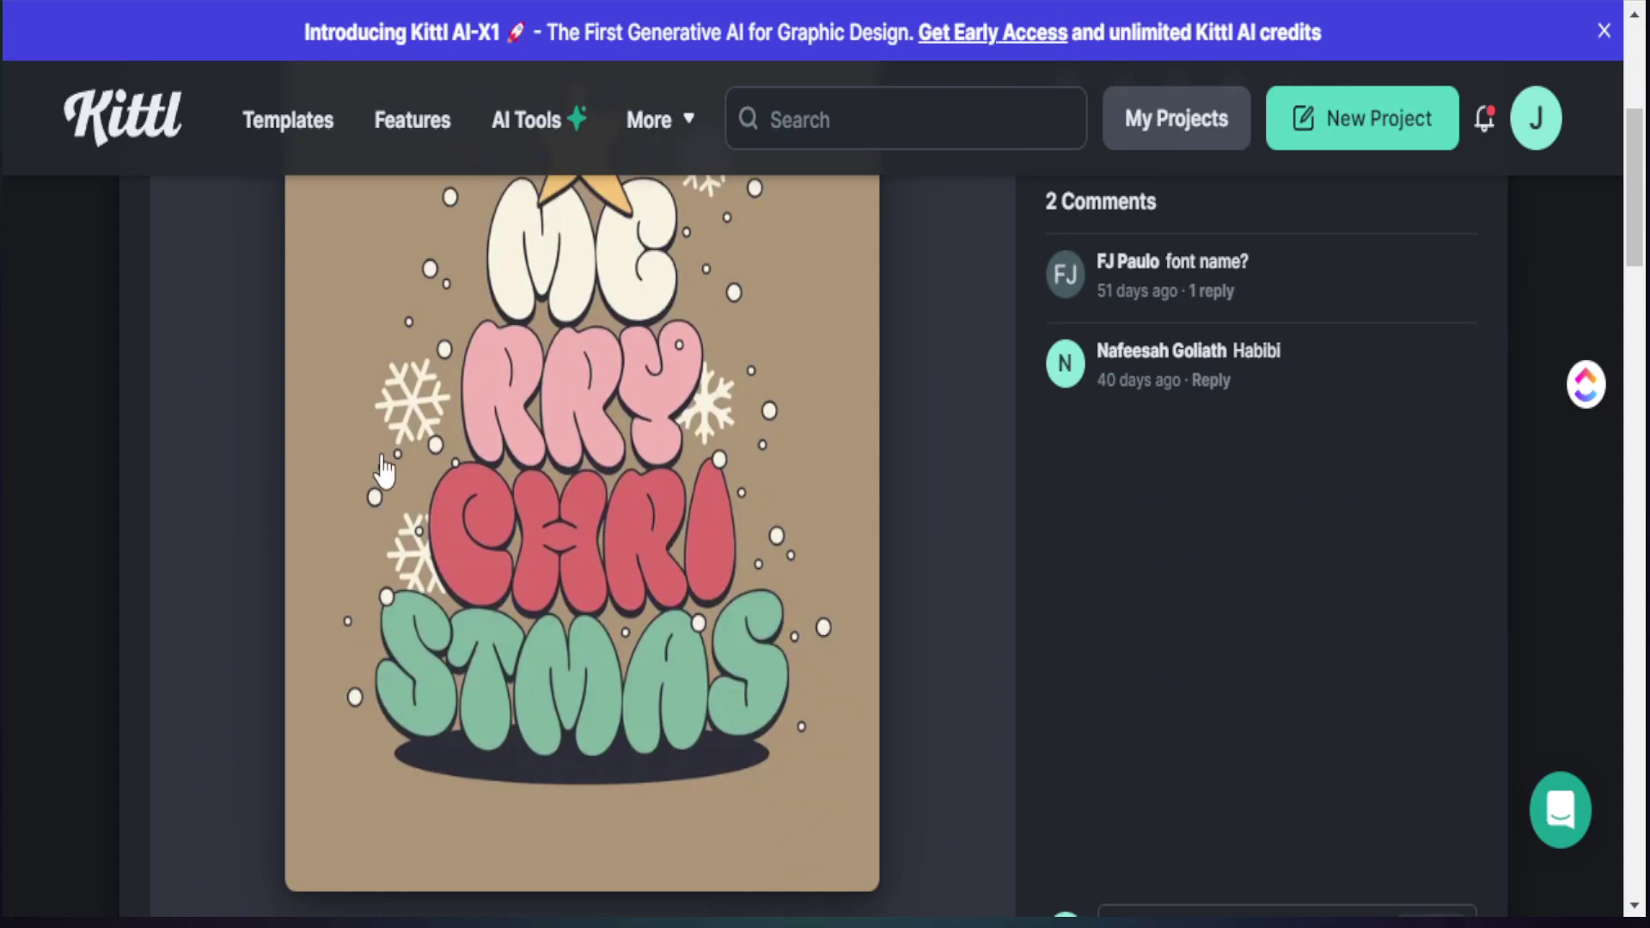
{"action": "scroll", "coordinate": [482, 592], "scroll_direction": "up", "scroll_amount": 2}
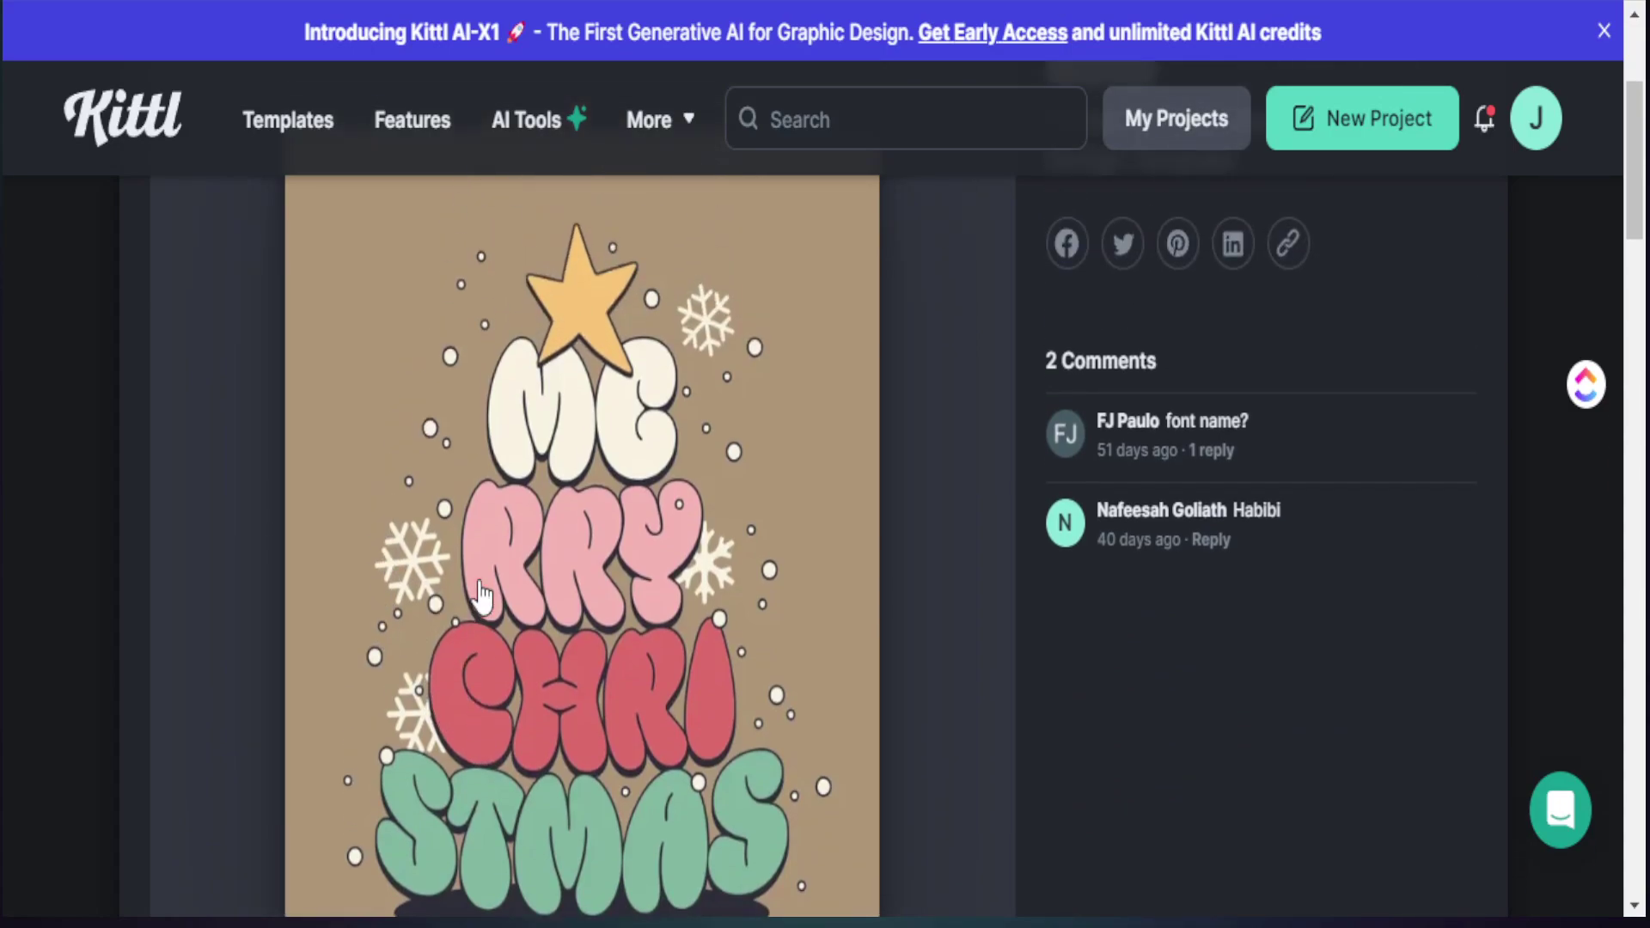
{"action": "scroll", "coordinate": [486, 557], "scroll_direction": "up", "scroll_amount": 4}
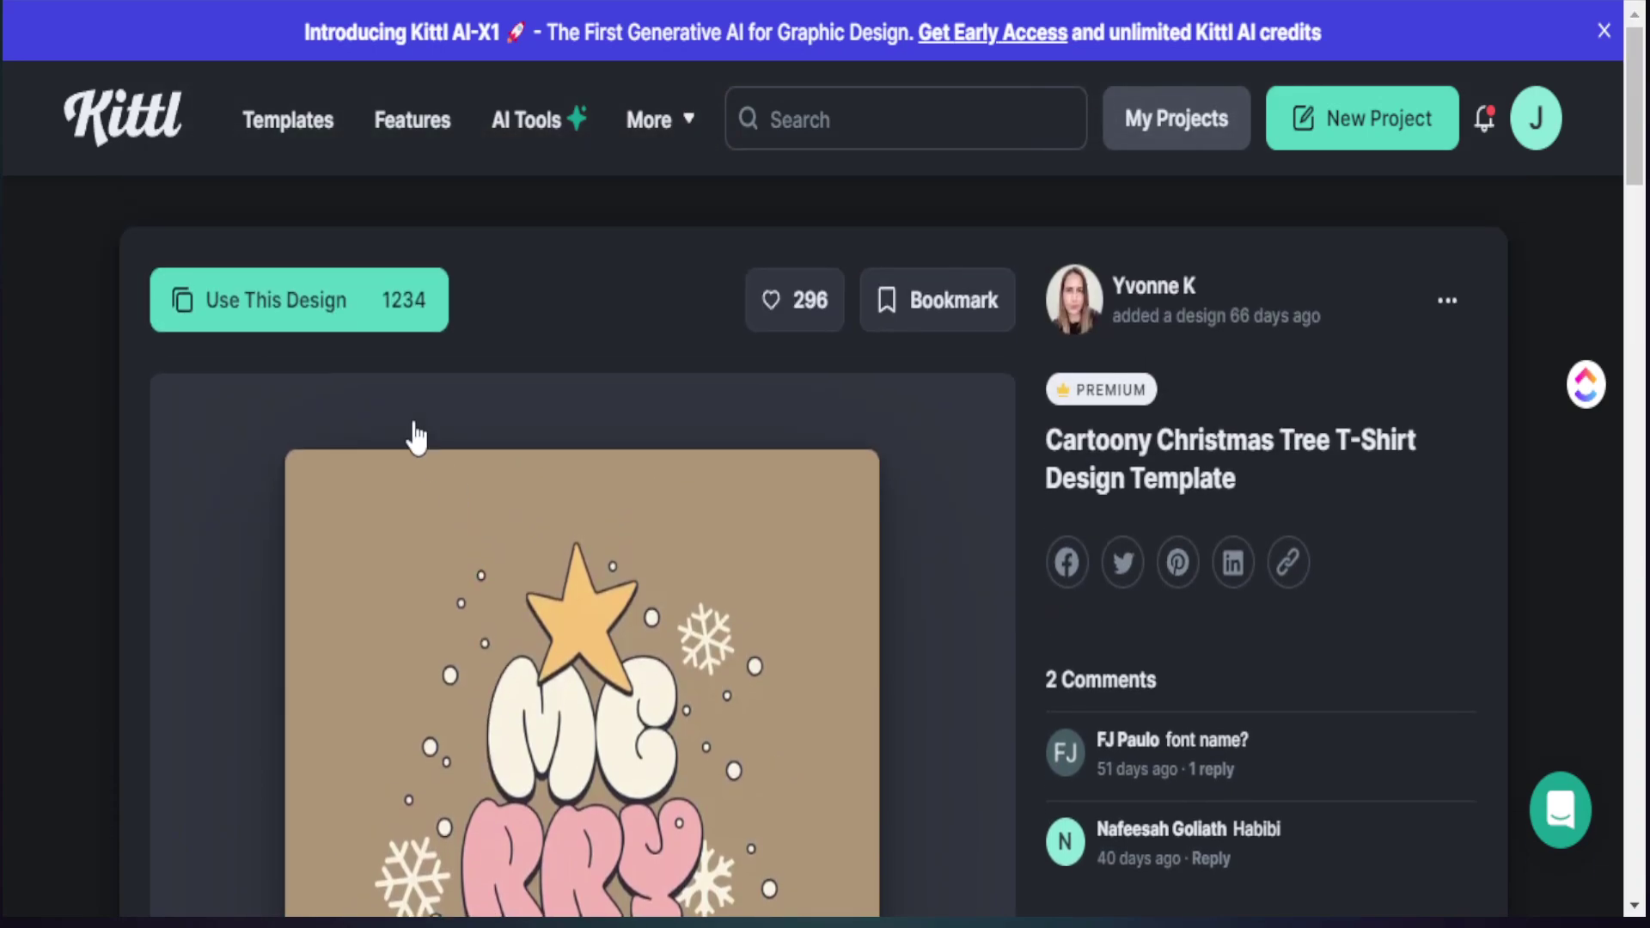
{"action": "left_click", "coordinate": [294, 317]}
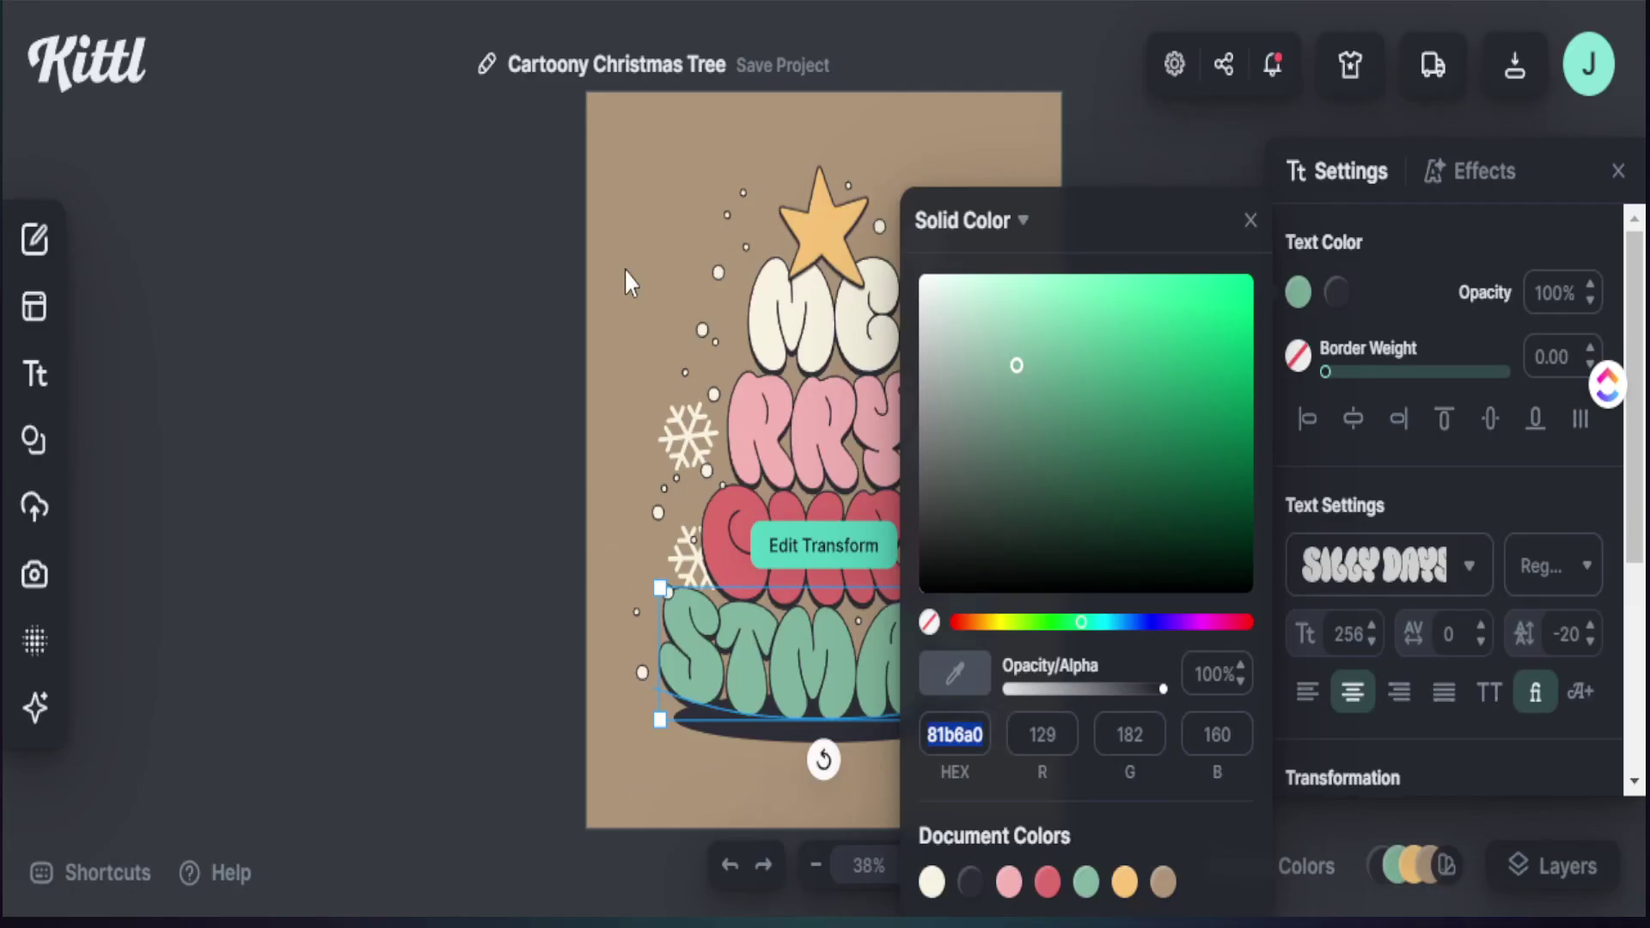
Step: Pull the group of four snowflakes away from the MERRY CHRISTMAS lettering and copy it
{"action": "left_click", "coordinate": [588, 411]}
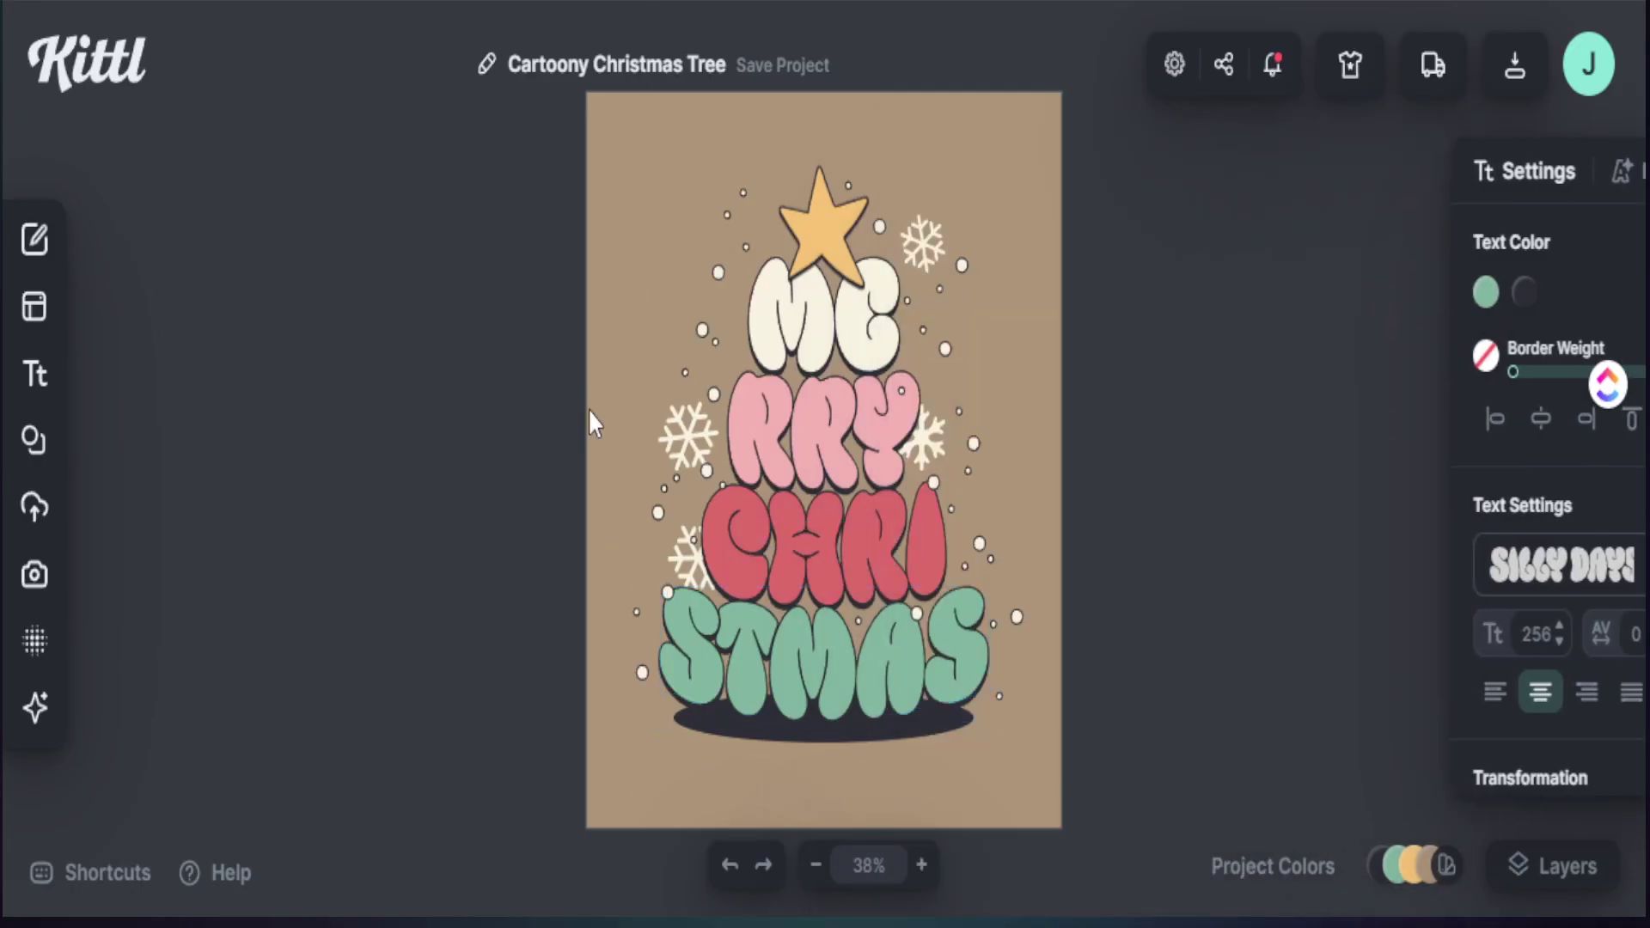
{"action": "left_click", "coordinate": [587, 410]}
{"action": "left_click_drag", "start_coordinate": [587, 412], "coordinate": [399, 414]}
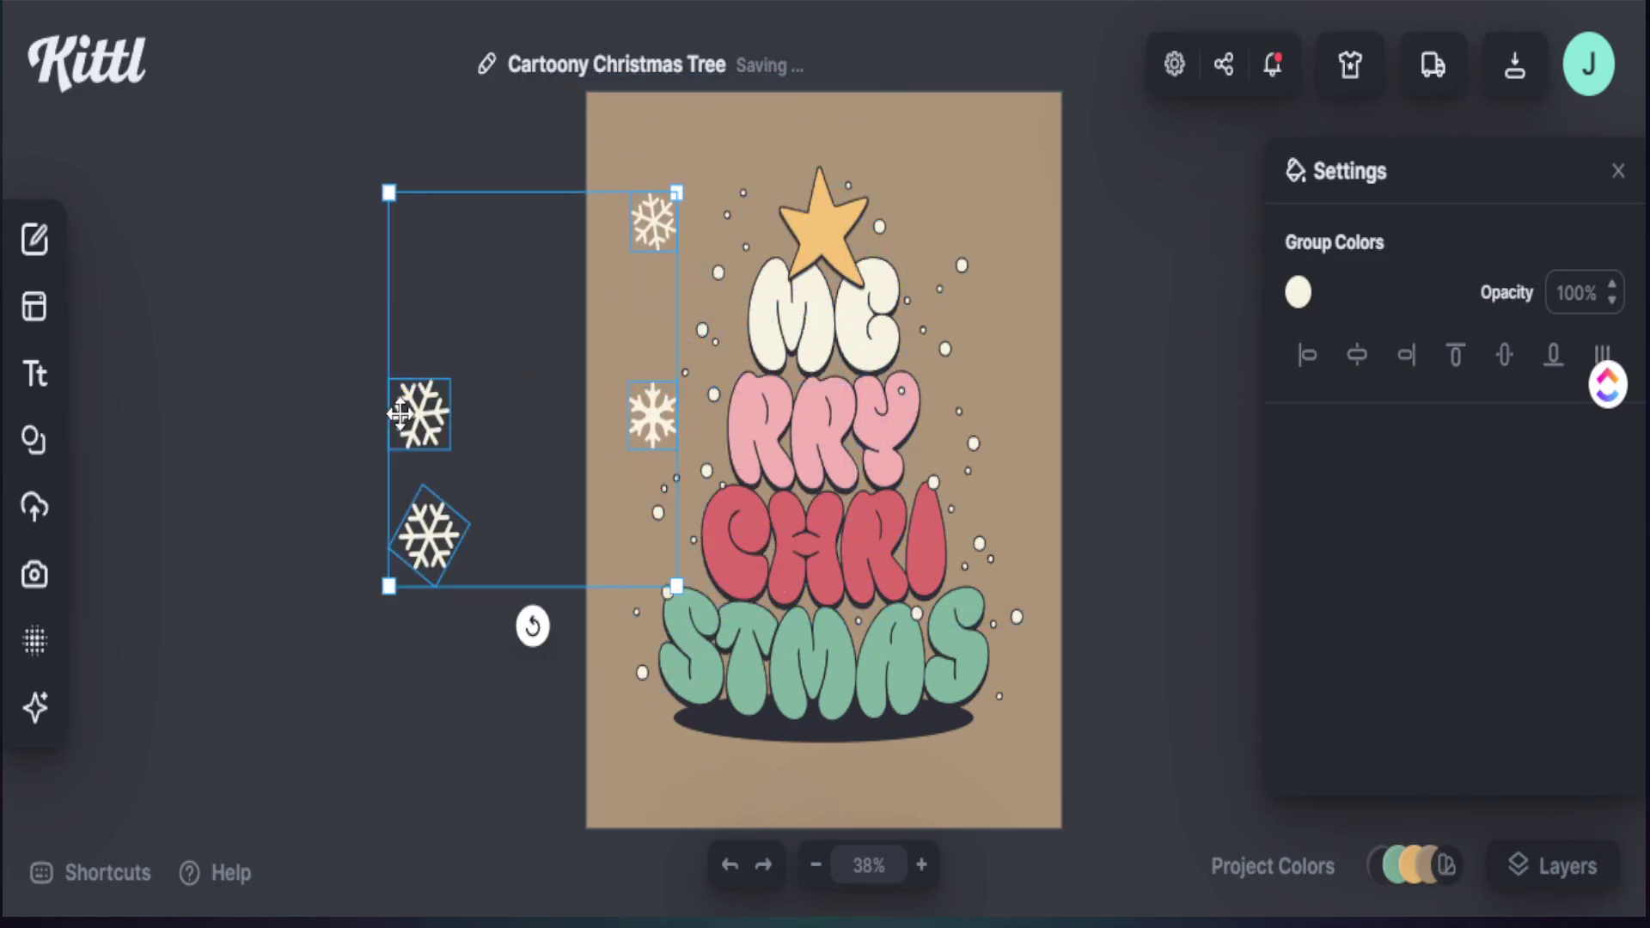
{"action": "right_click", "coordinate": [409, 413]}
{"action": "left_click", "coordinate": [480, 415]}
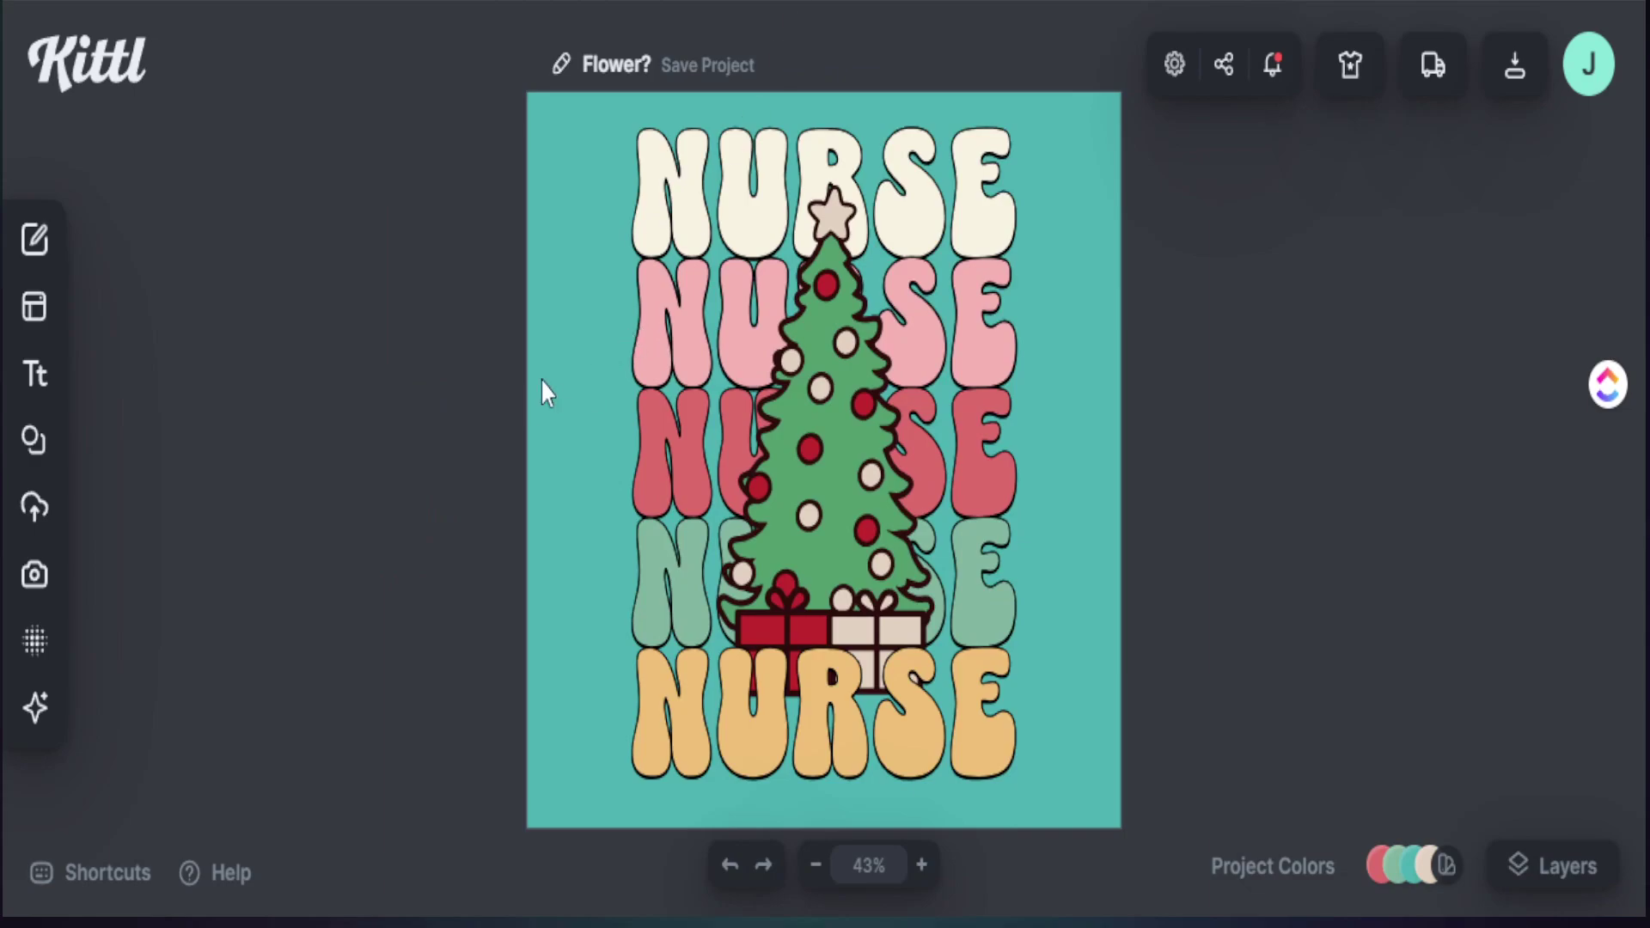
Step: Paste the four snowflakes into the NURSE design, beside and partly over the artboard's left edge
{"action": "right_click", "coordinate": [541, 380]}
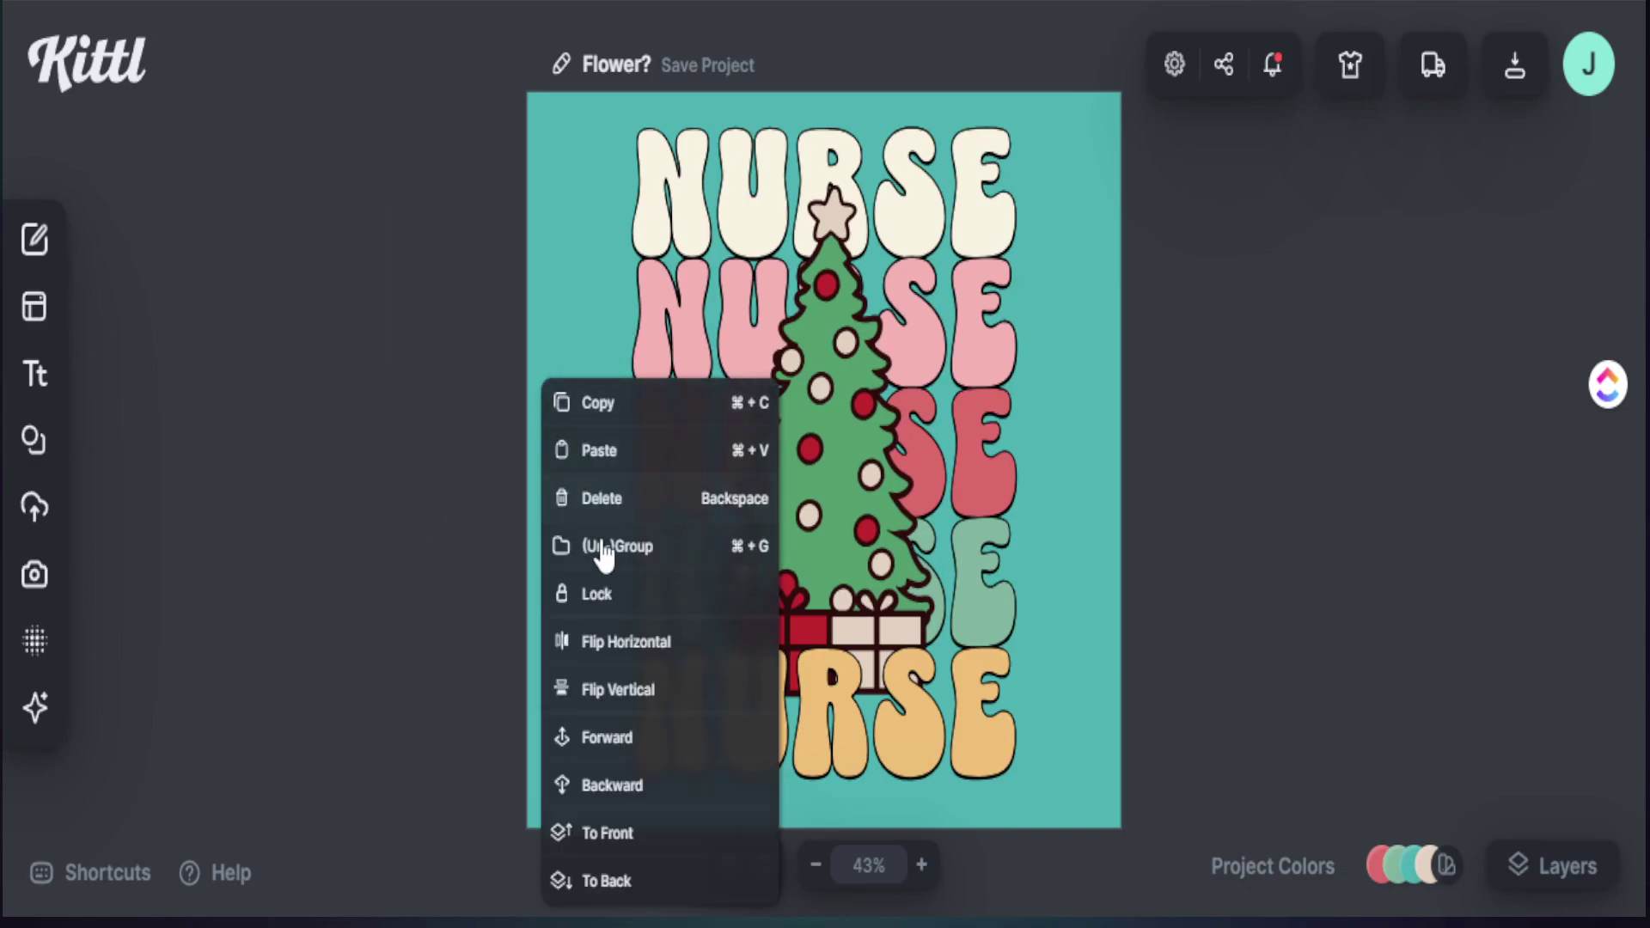
{"action": "left_click", "coordinate": [589, 449]}
{"action": "left_click_drag", "start_coordinate": [331, 479], "coordinate": [299, 507]}
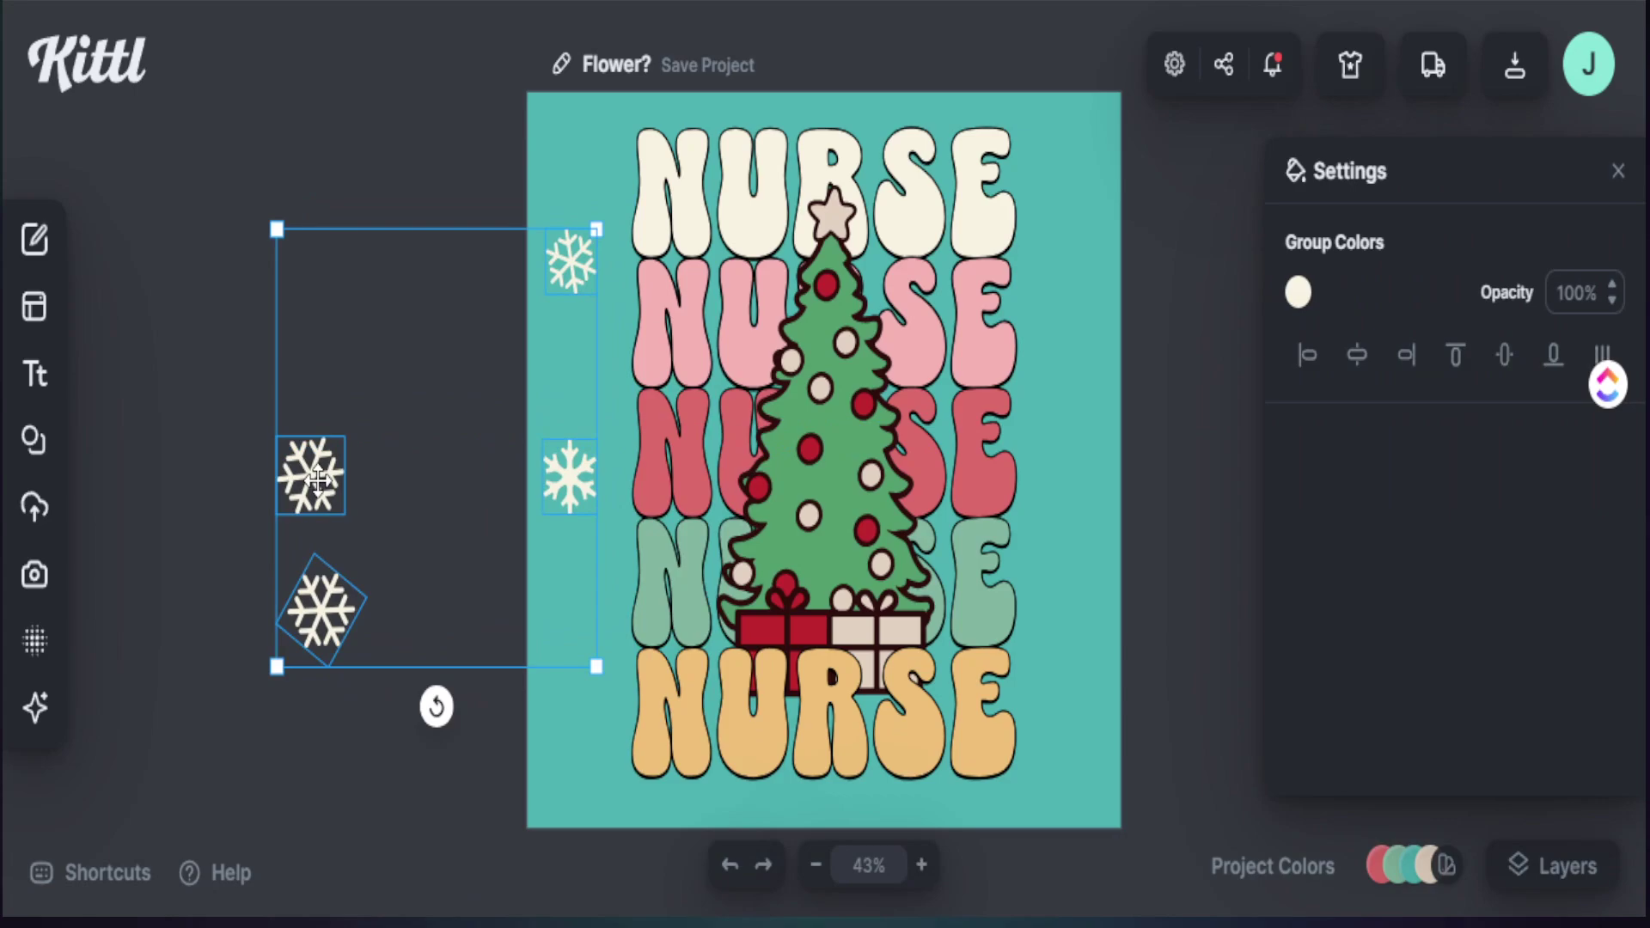
{"action": "key", "text": "Escape"}
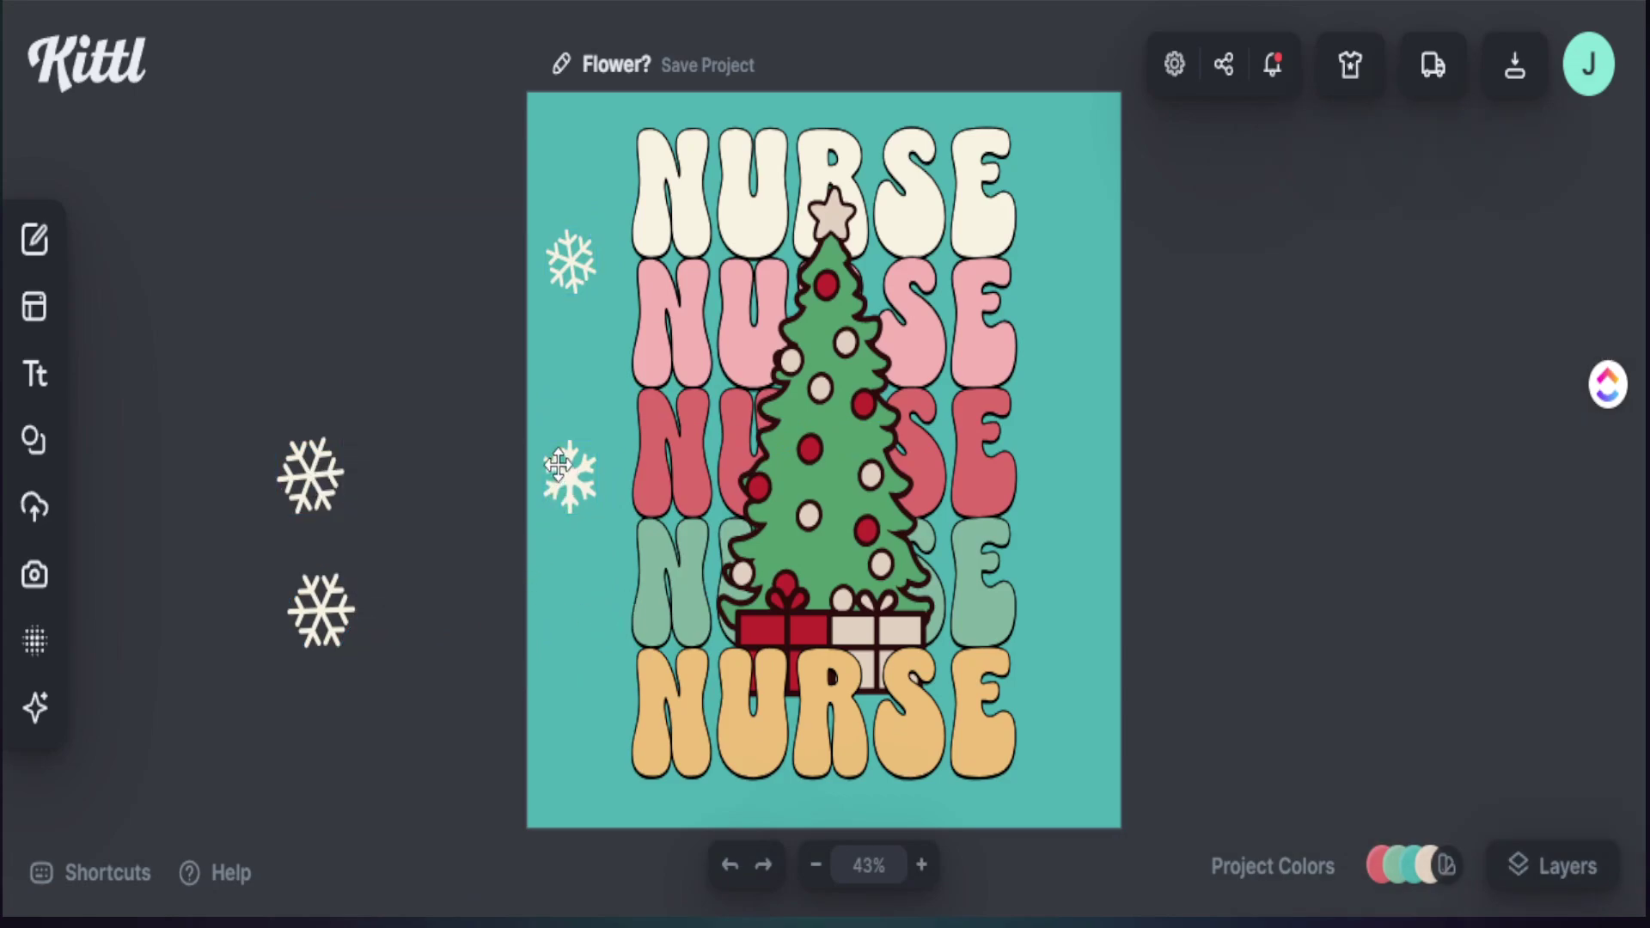
Step: Place the small snowflake over the E of the green NURSE line and bring it to the front
{"action": "left_click_drag", "start_coordinate": [560, 472], "coordinate": [1028, 593]}
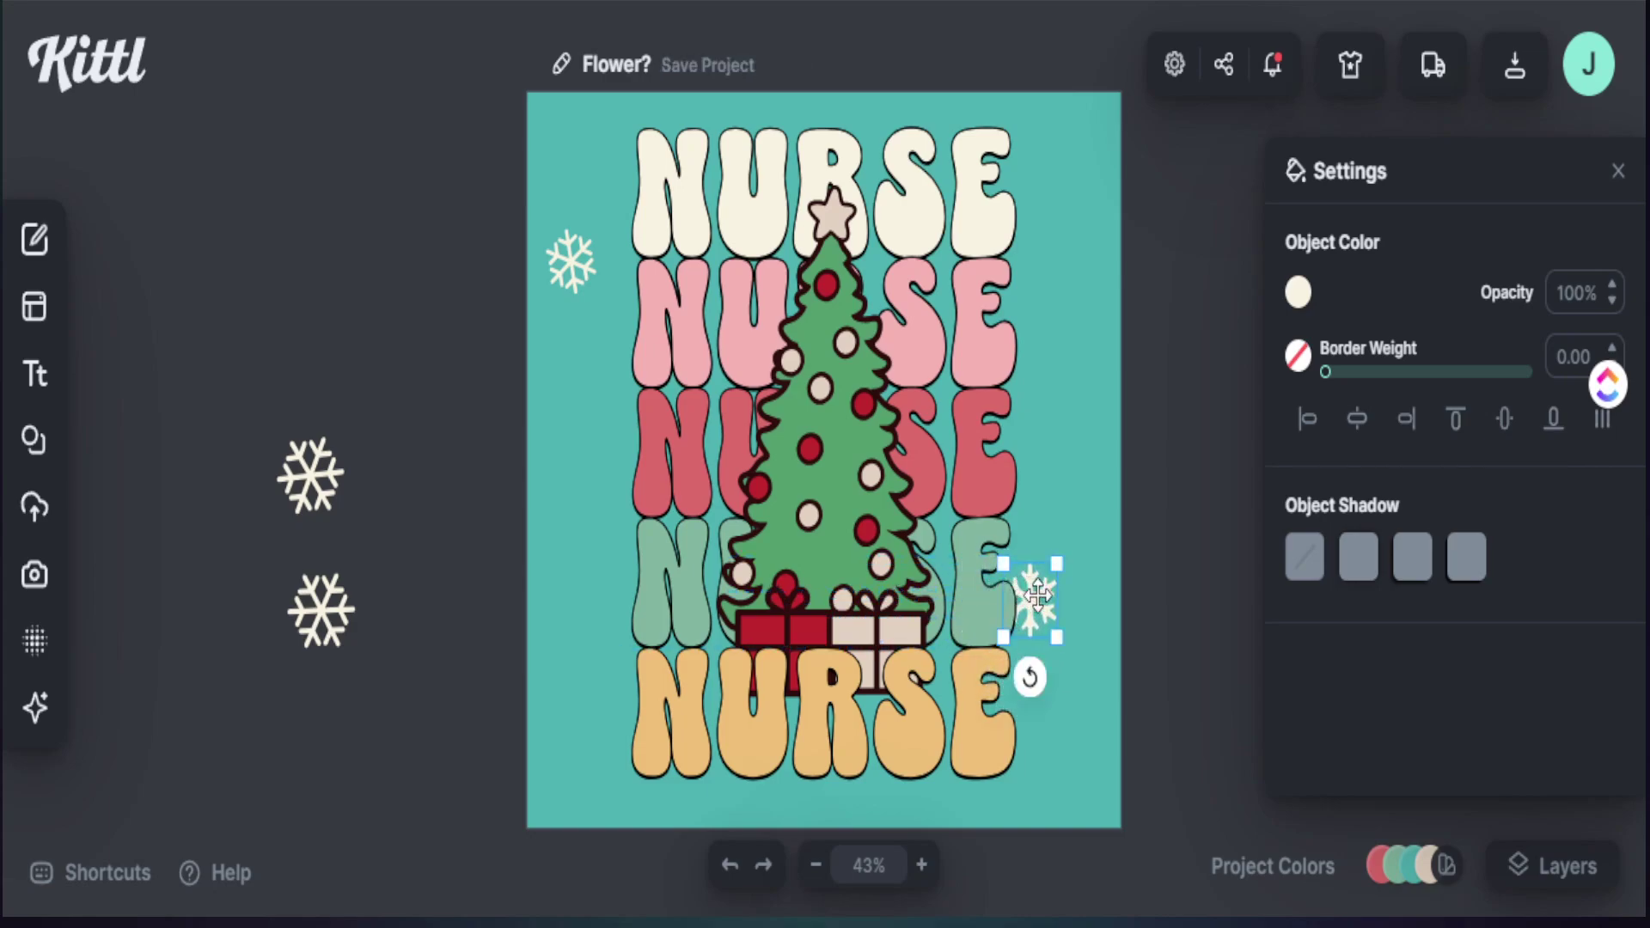
{"action": "right_click", "coordinate": [1037, 592]}
{"action": "left_click", "coordinate": [1096, 826]}
{"action": "mouse_move", "coordinate": [1029, 596]}
{"action": "left_mouse_down"}
{"action": "mouse_move", "coordinate": [1019, 610]}
{"action": "mouse_move", "coordinate": [1060, 607]}
{"action": "mouse_move", "coordinate": [1017, 613]}
{"action": "left_mouse_up"}
Step: Place the upper snowflake over the E of the pink NURSE line and bring it to the front
{"action": "left_click_drag", "start_coordinate": [569, 262], "coordinate": [1013, 362]}
{"action": "right_click", "coordinate": [1028, 348]}
{"action": "left_click", "coordinate": [1056, 796]}
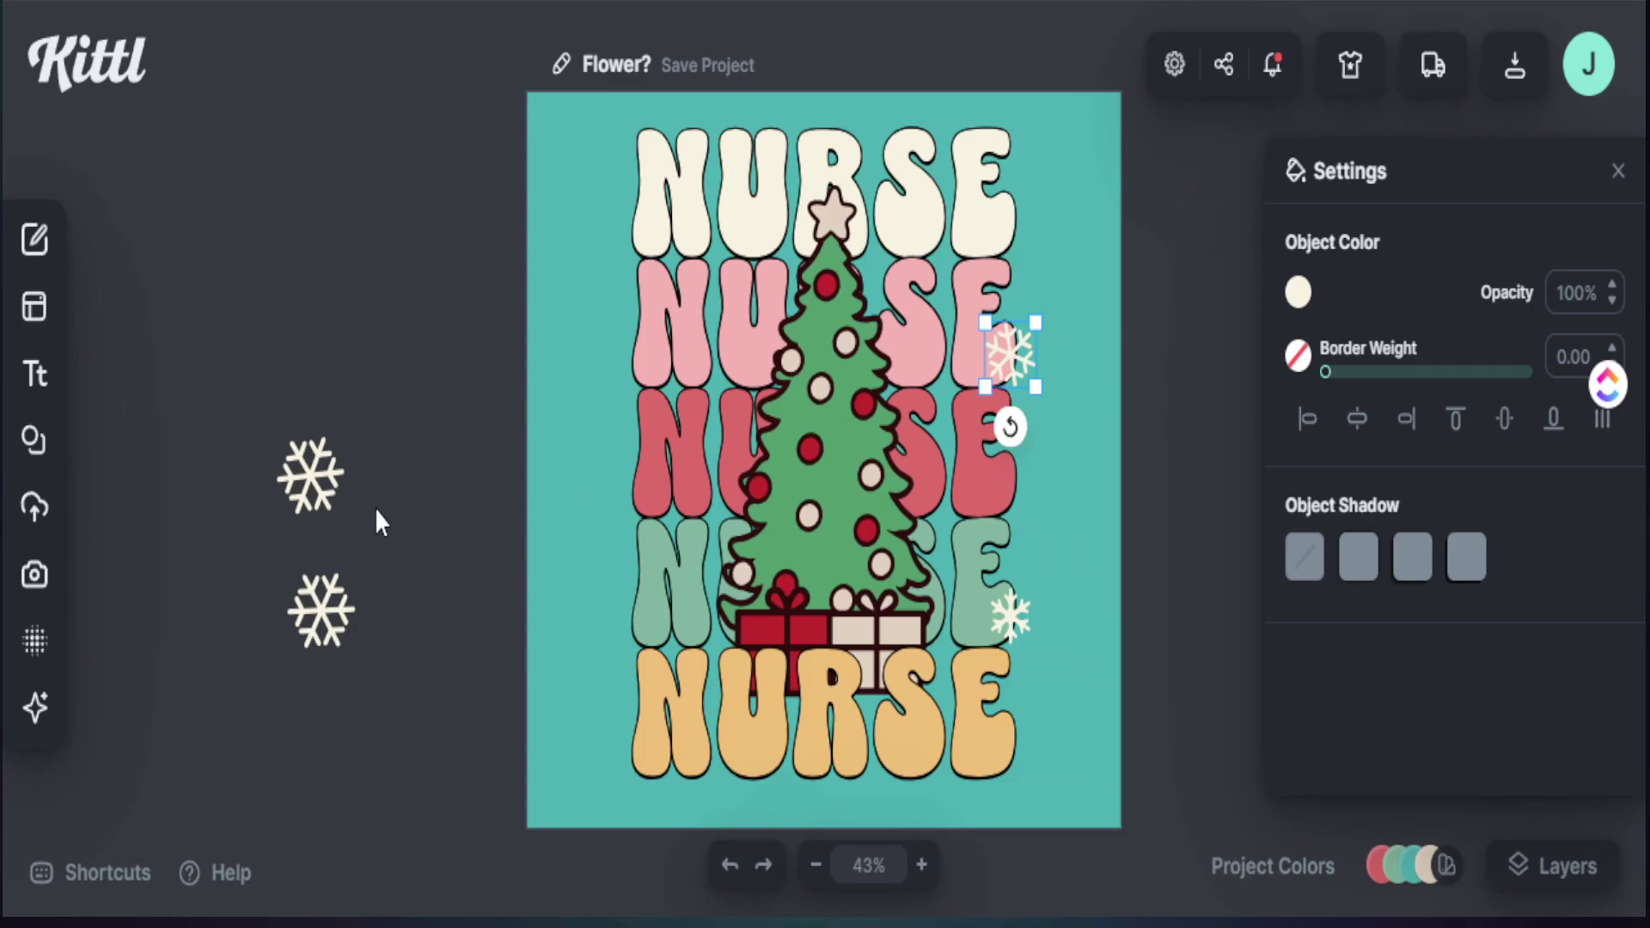
Step: Place a third snowflake over the N of the red NURSE line, bring it to the front and shrink it slightly
{"action": "left_click_drag", "start_coordinate": [302, 485], "coordinate": [610, 491]}
{"action": "right_click", "coordinate": [610, 490]}
{"action": "left_click", "coordinate": [678, 842]}
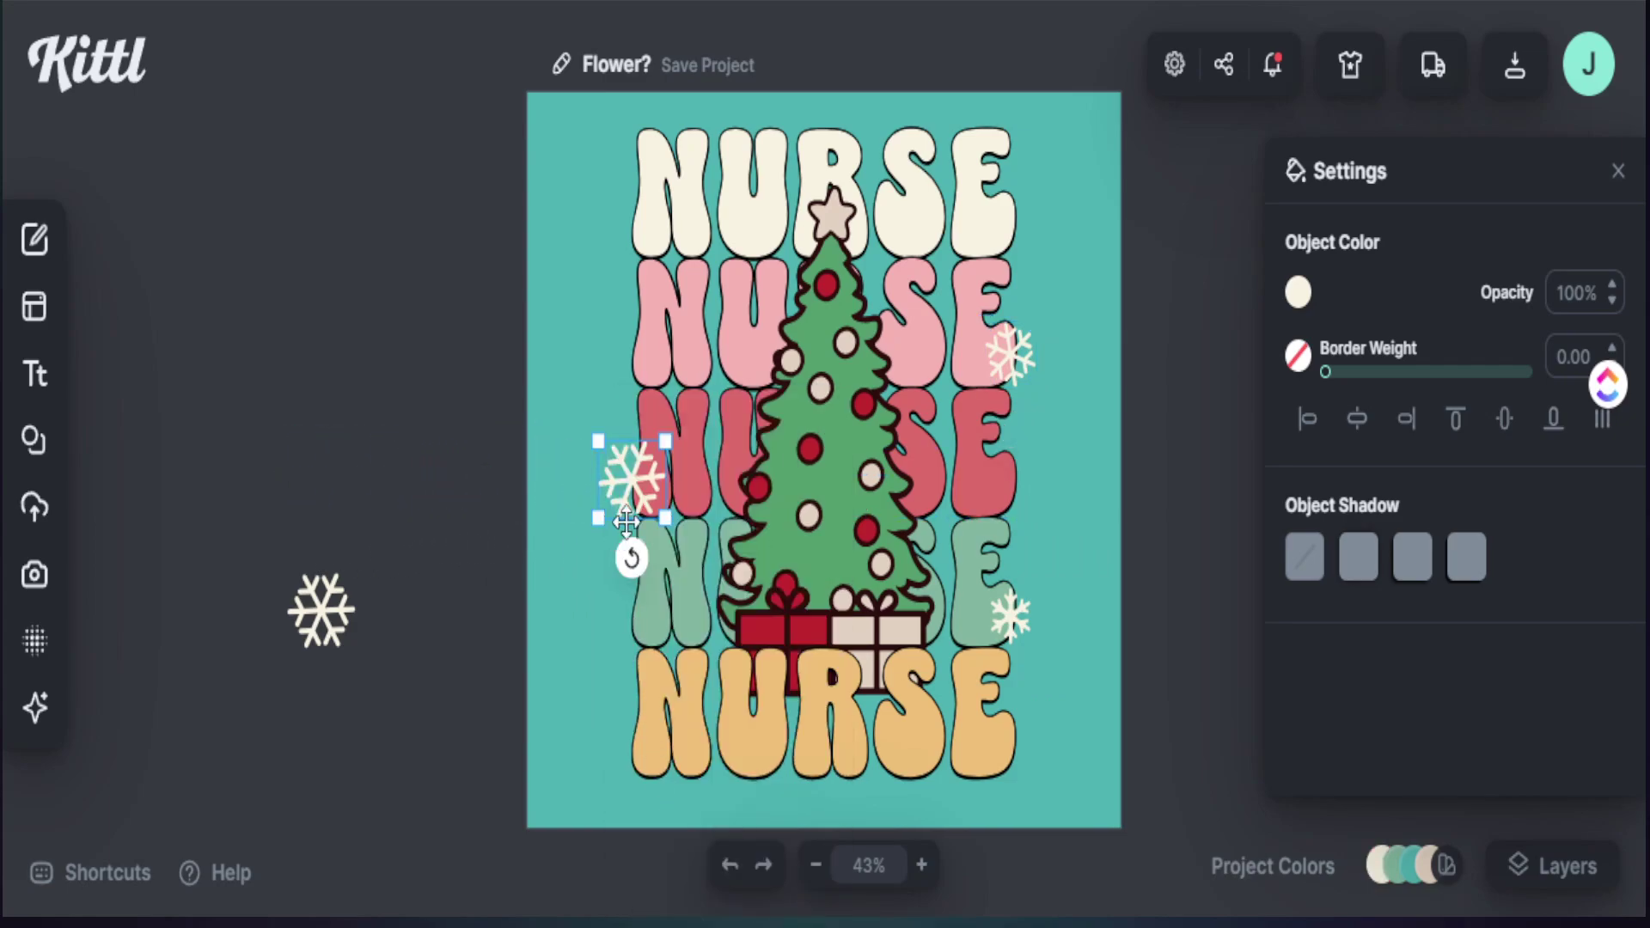
{"action": "left_click_drag", "start_coordinate": [667, 445], "coordinate": [632, 488]}
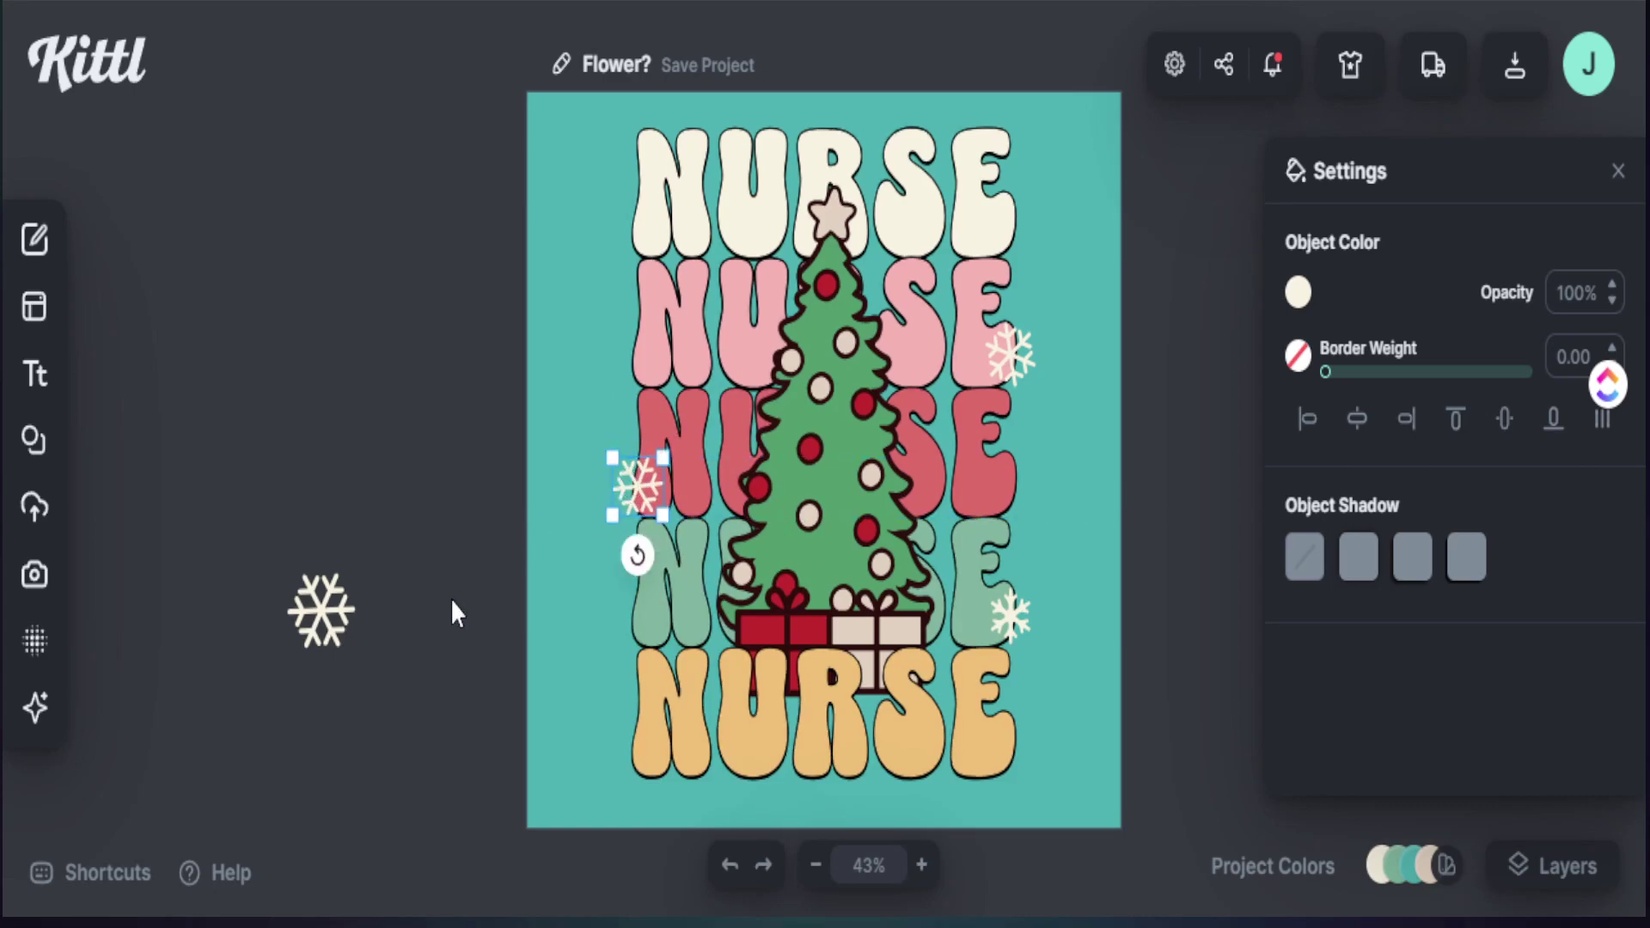
Step: Place the tilted snowflake over the N of the orange NURSE line, bring it to the front and make it slightly smaller
{"action": "left_click_drag", "start_coordinate": [308, 620], "coordinate": [619, 747]}
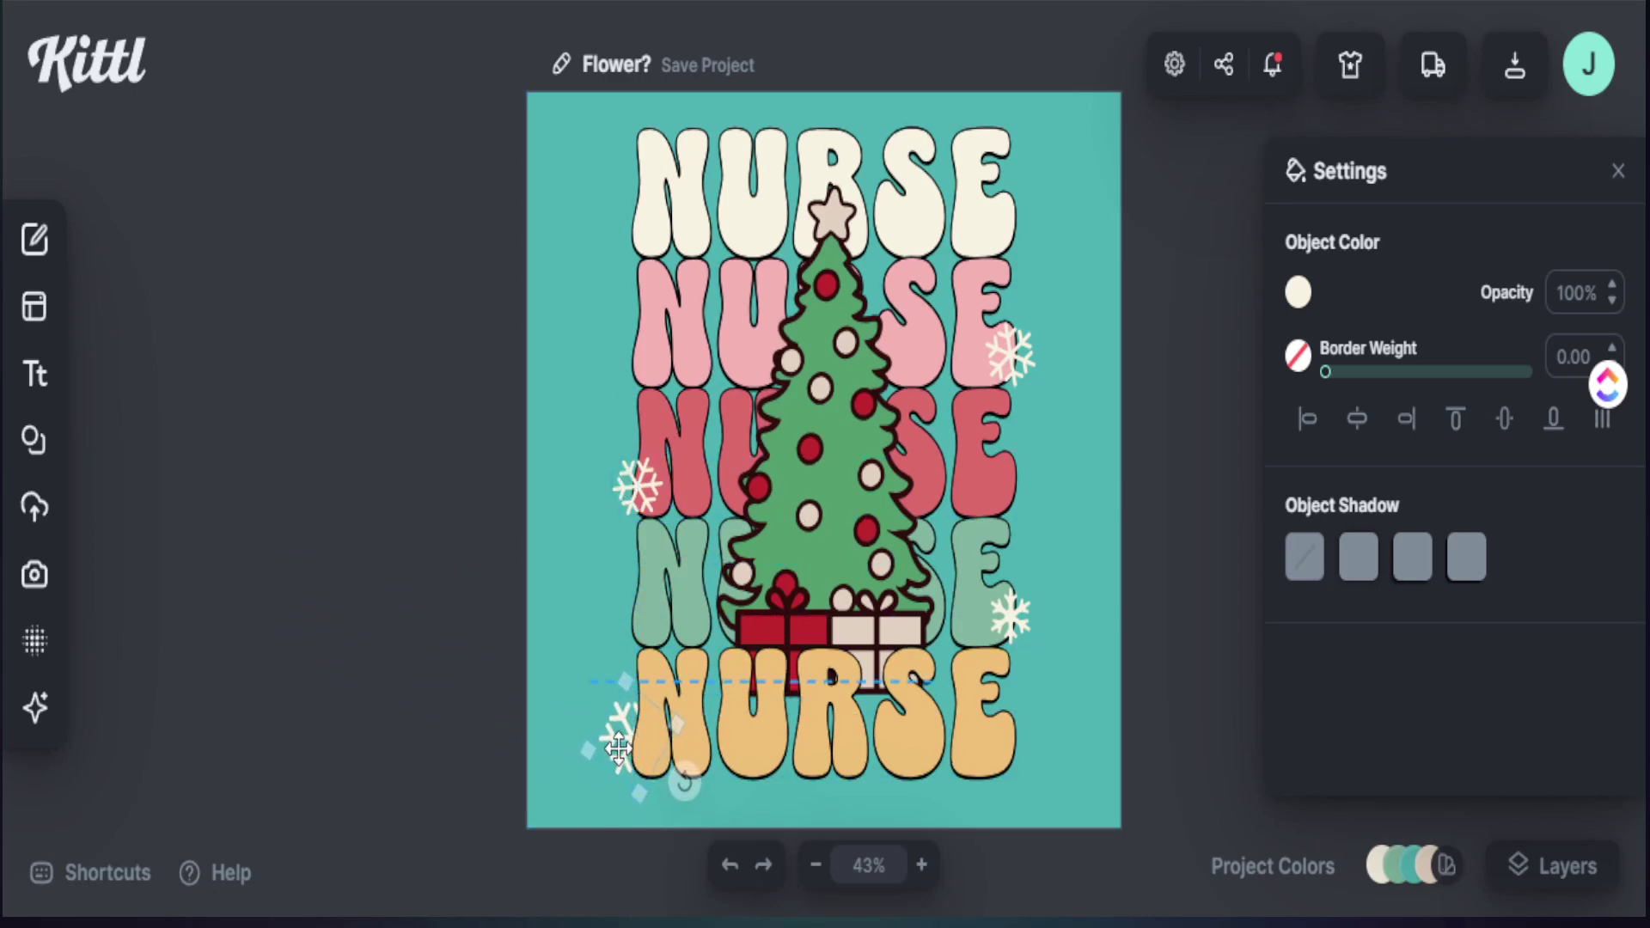
{"action": "right_click", "coordinate": [613, 740]}
{"action": "left_click", "coordinate": [682, 840]}
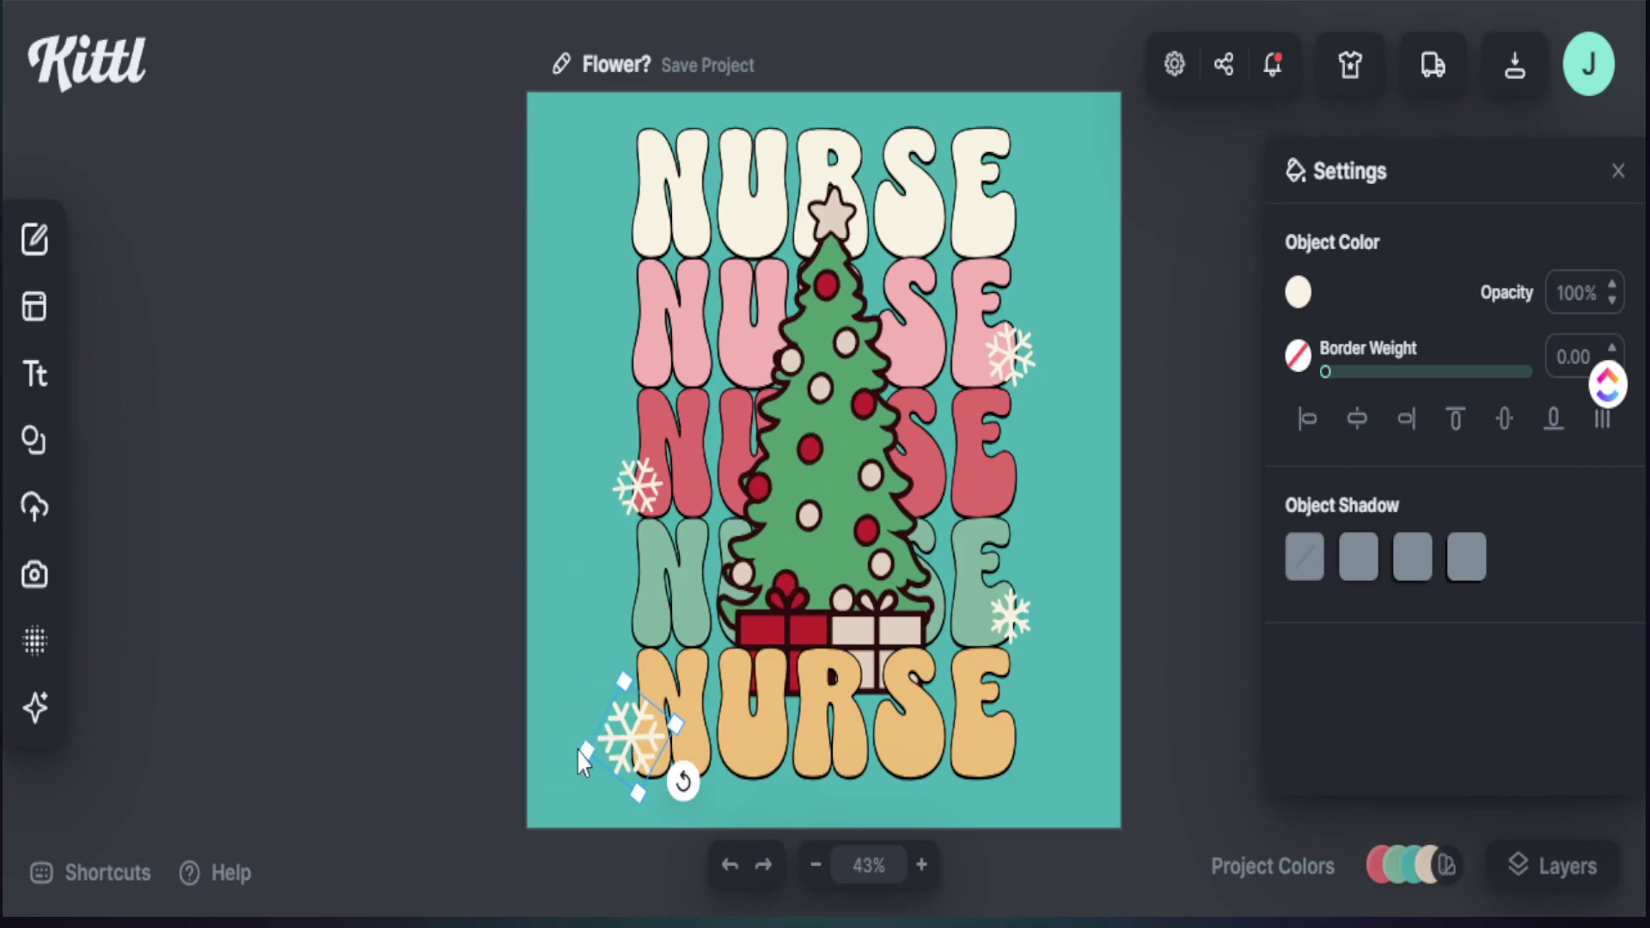
{"action": "left_click_drag", "start_coordinate": [585, 750], "coordinate": [638, 748]}
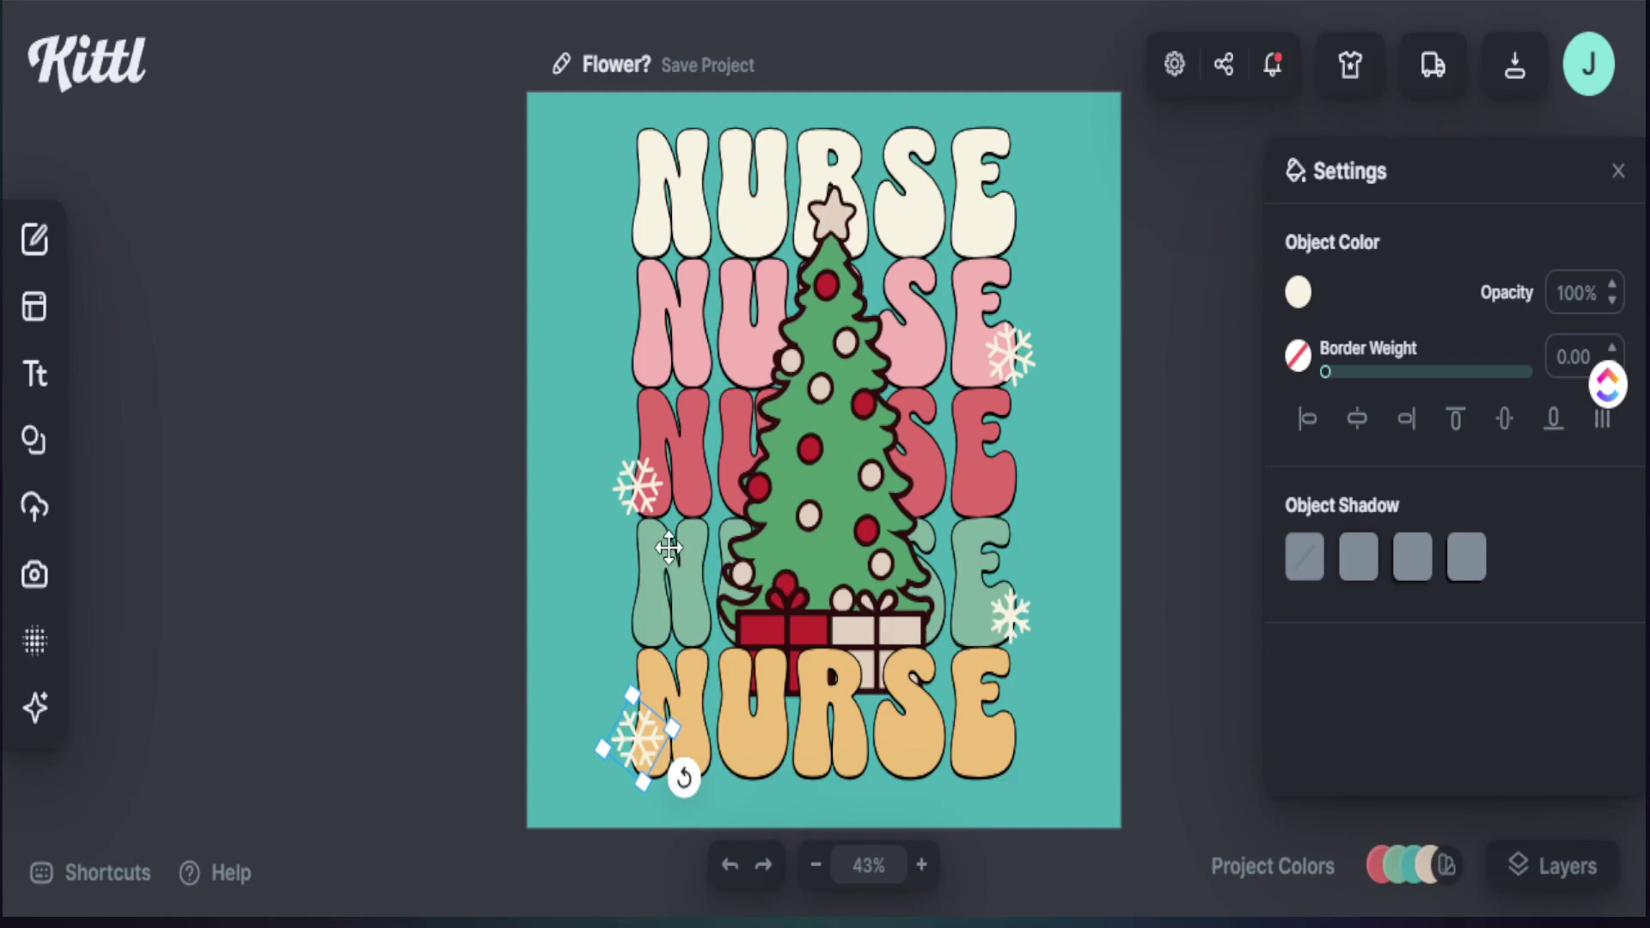
{"action": "right_click", "coordinate": [638, 494]}
{"action": "left_click", "coordinate": [589, 471]}
{"action": "left_click", "coordinate": [589, 472]}
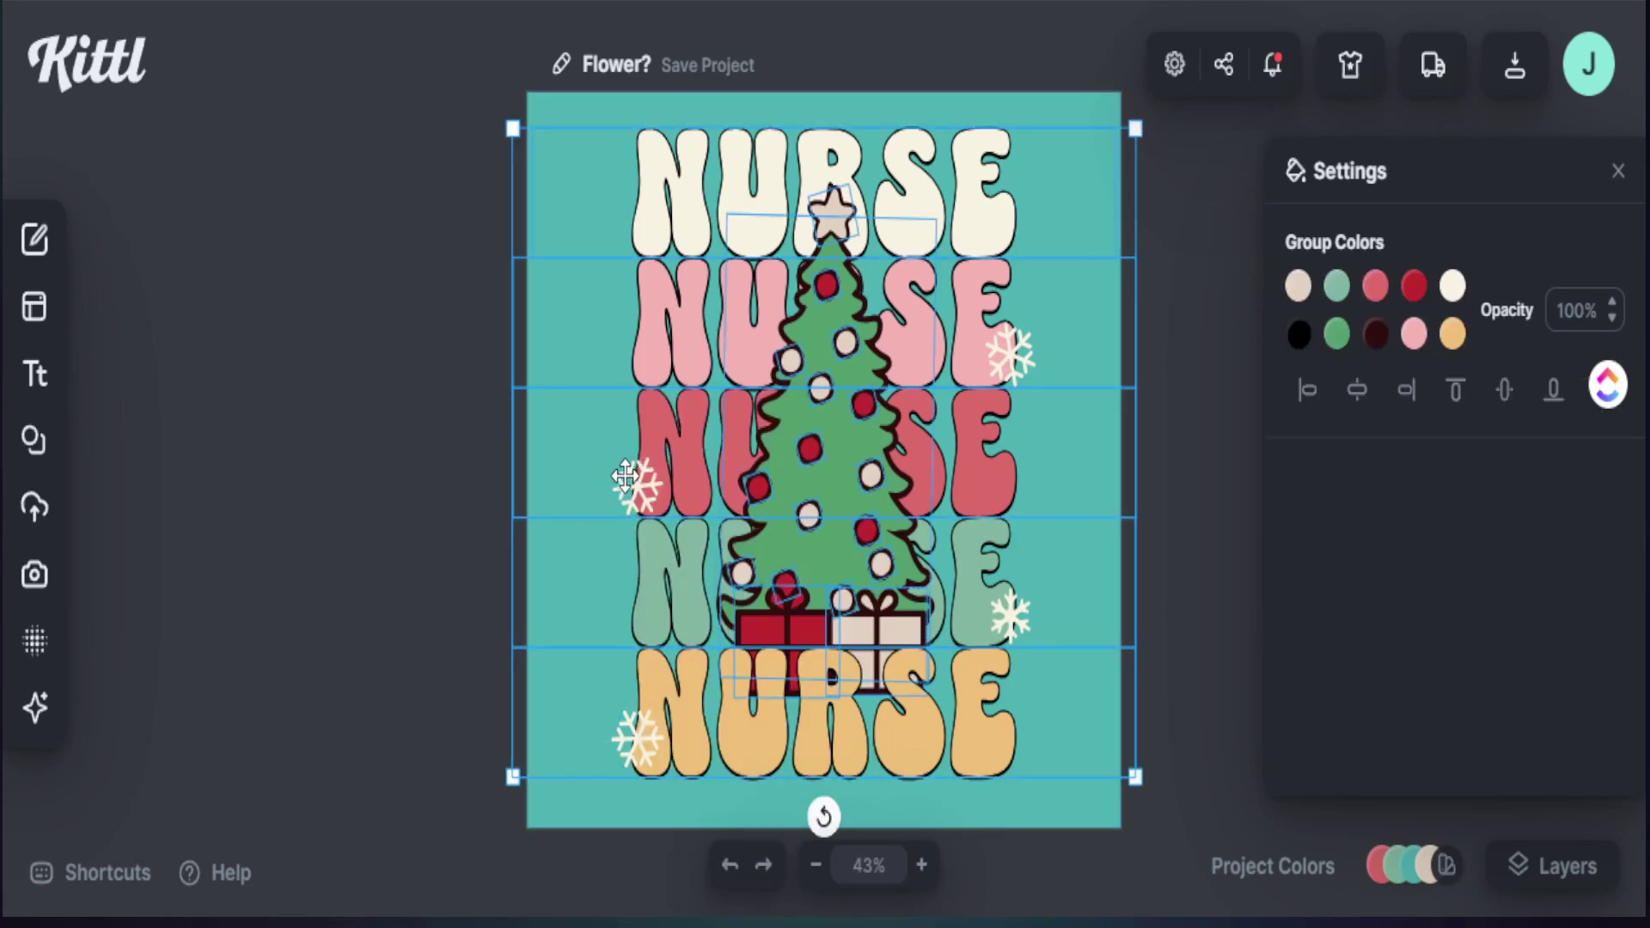
{"action": "key", "text": "Escape"}
Step: Duplicate the snowflake on the red NURSE line and place the copy over the E of the orange line
{"action": "right_click", "coordinate": [635, 479]}
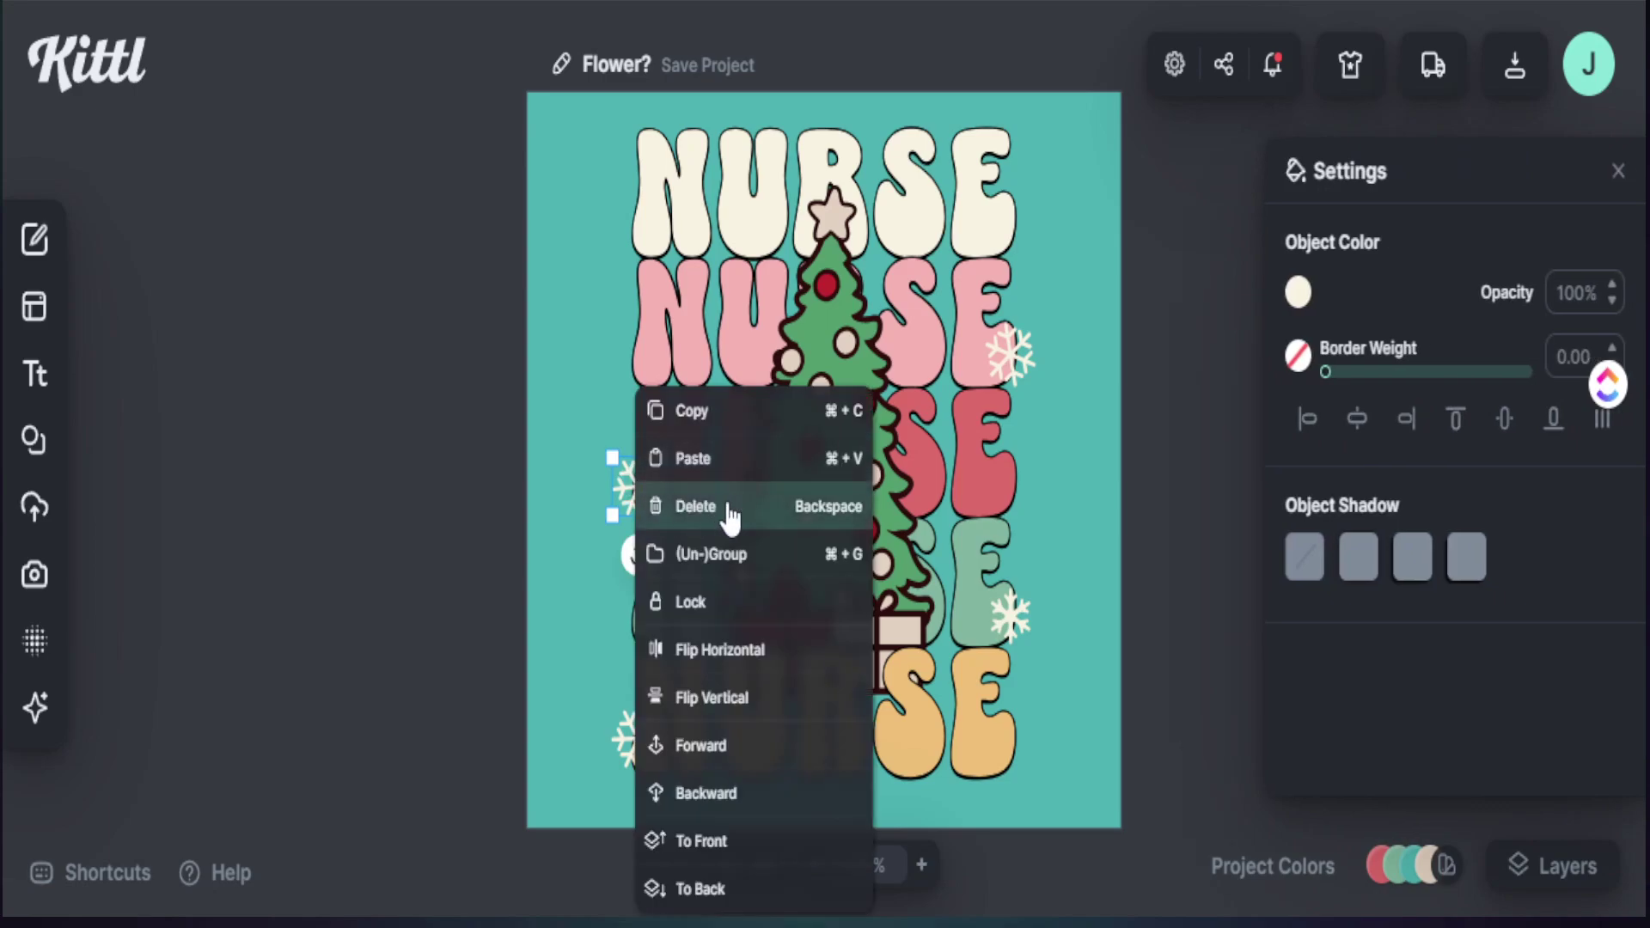
{"action": "left_click", "coordinate": [692, 412]}
{"action": "right_click", "coordinate": [636, 485]}
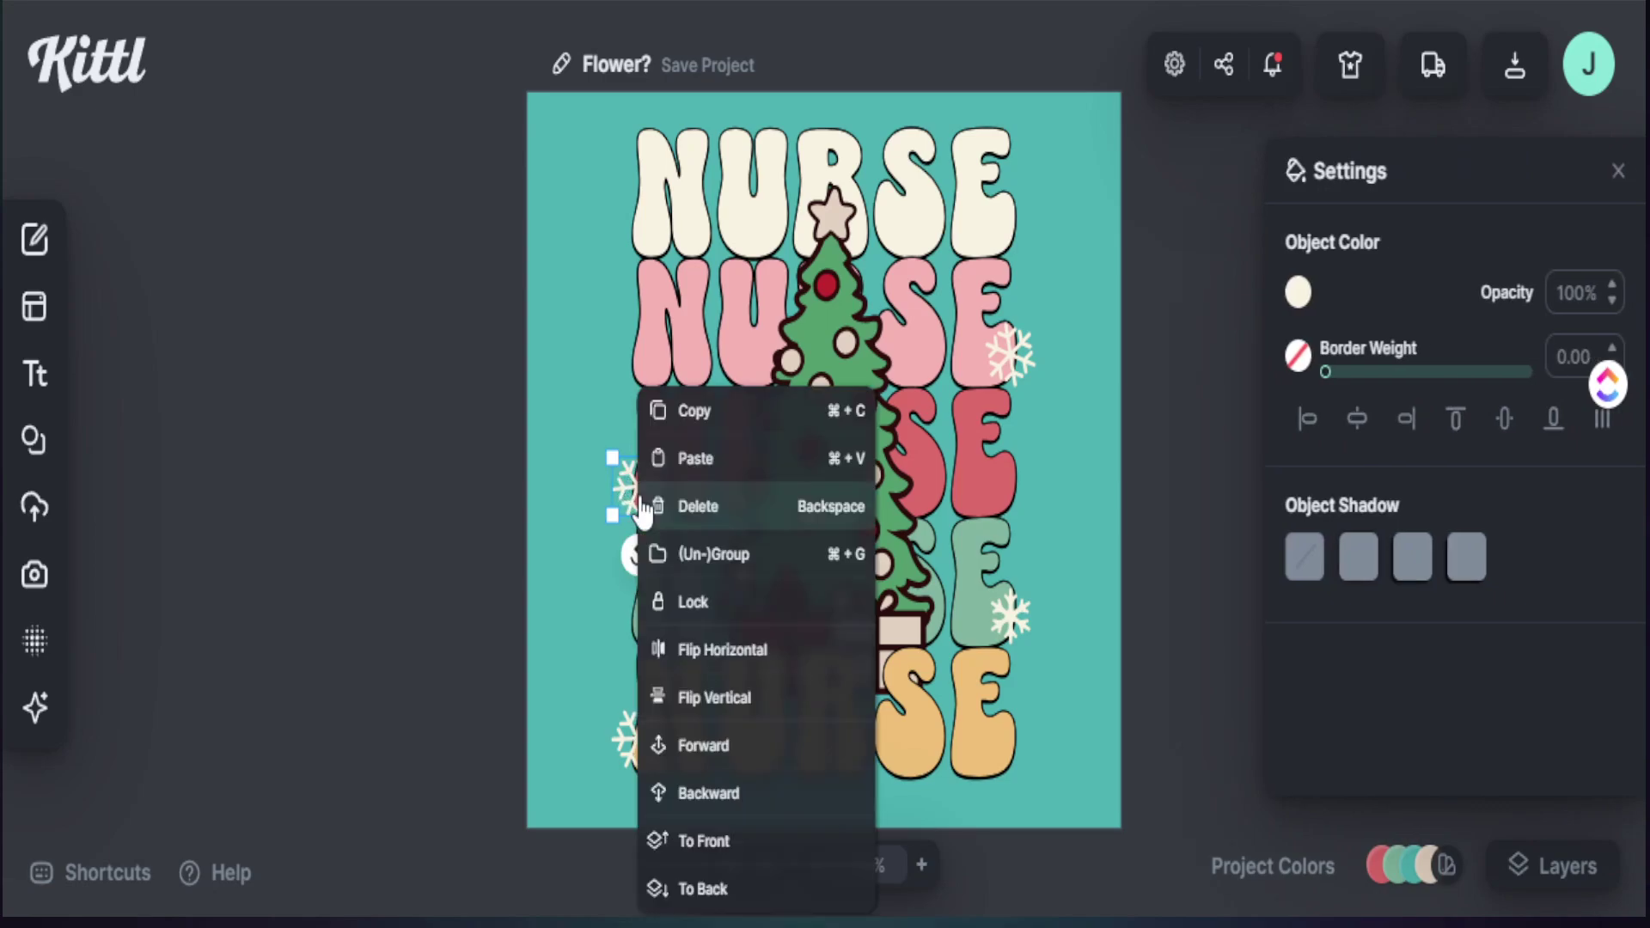
{"action": "left_click", "coordinate": [671, 462]}
{"action": "left_click_drag", "start_coordinate": [660, 483], "coordinate": [1007, 763]}
Step: Duplicate the small snowflake on the green NURSE line and place the copy over the N of the pink line
{"action": "right_click", "coordinate": [1014, 634]}
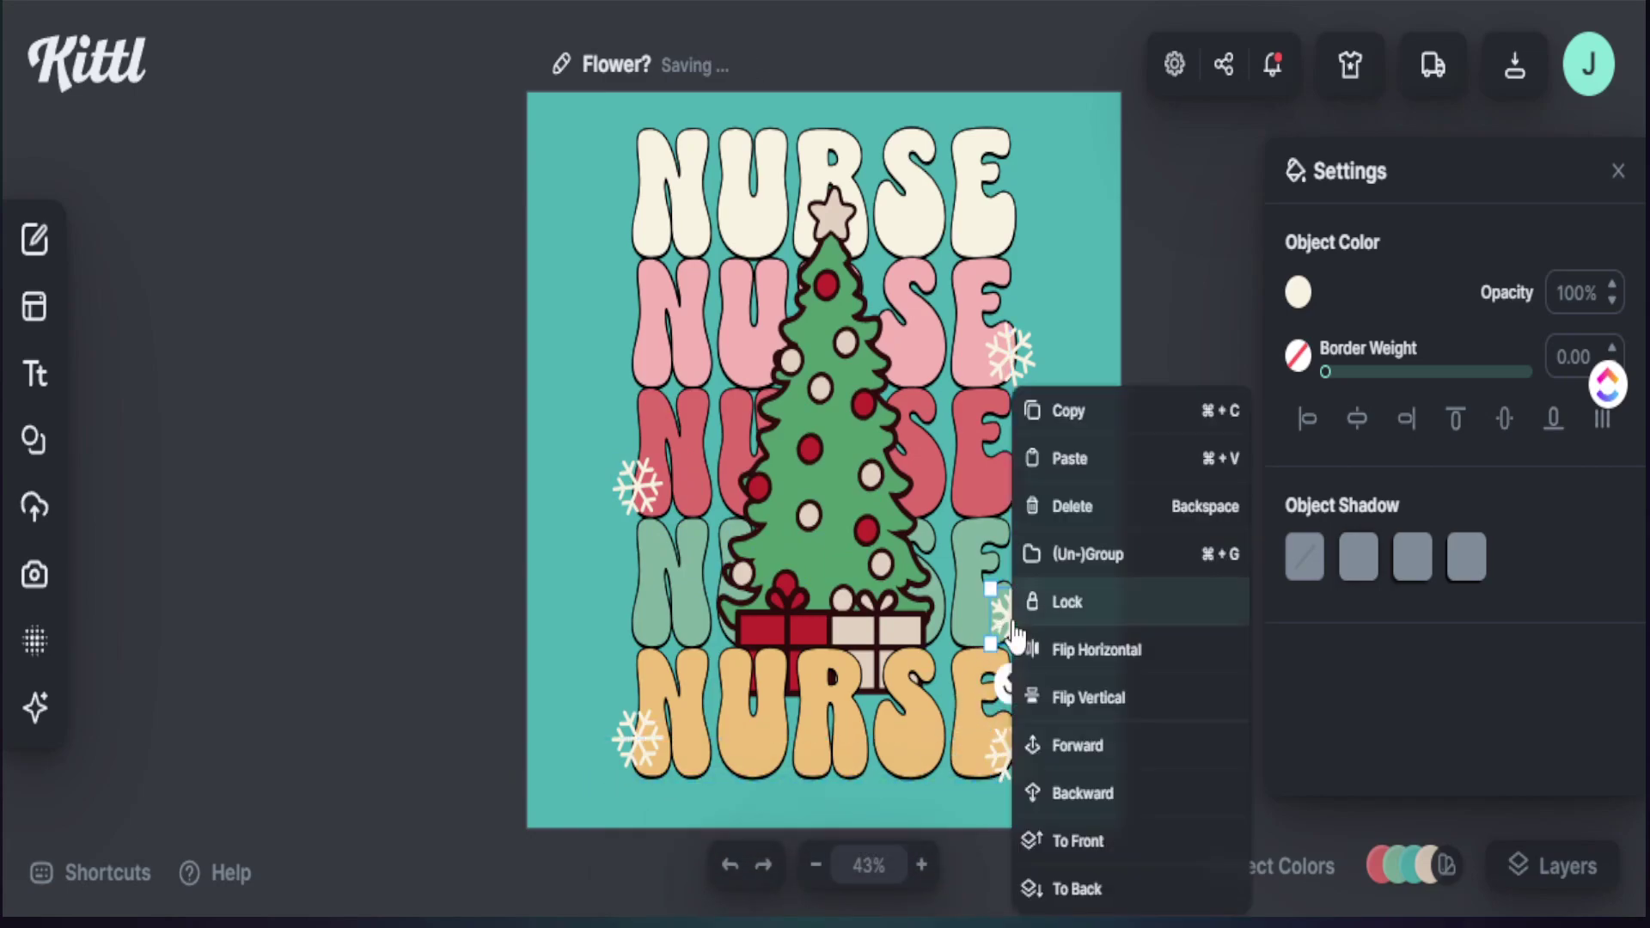
{"action": "left_click", "coordinate": [1044, 411]}
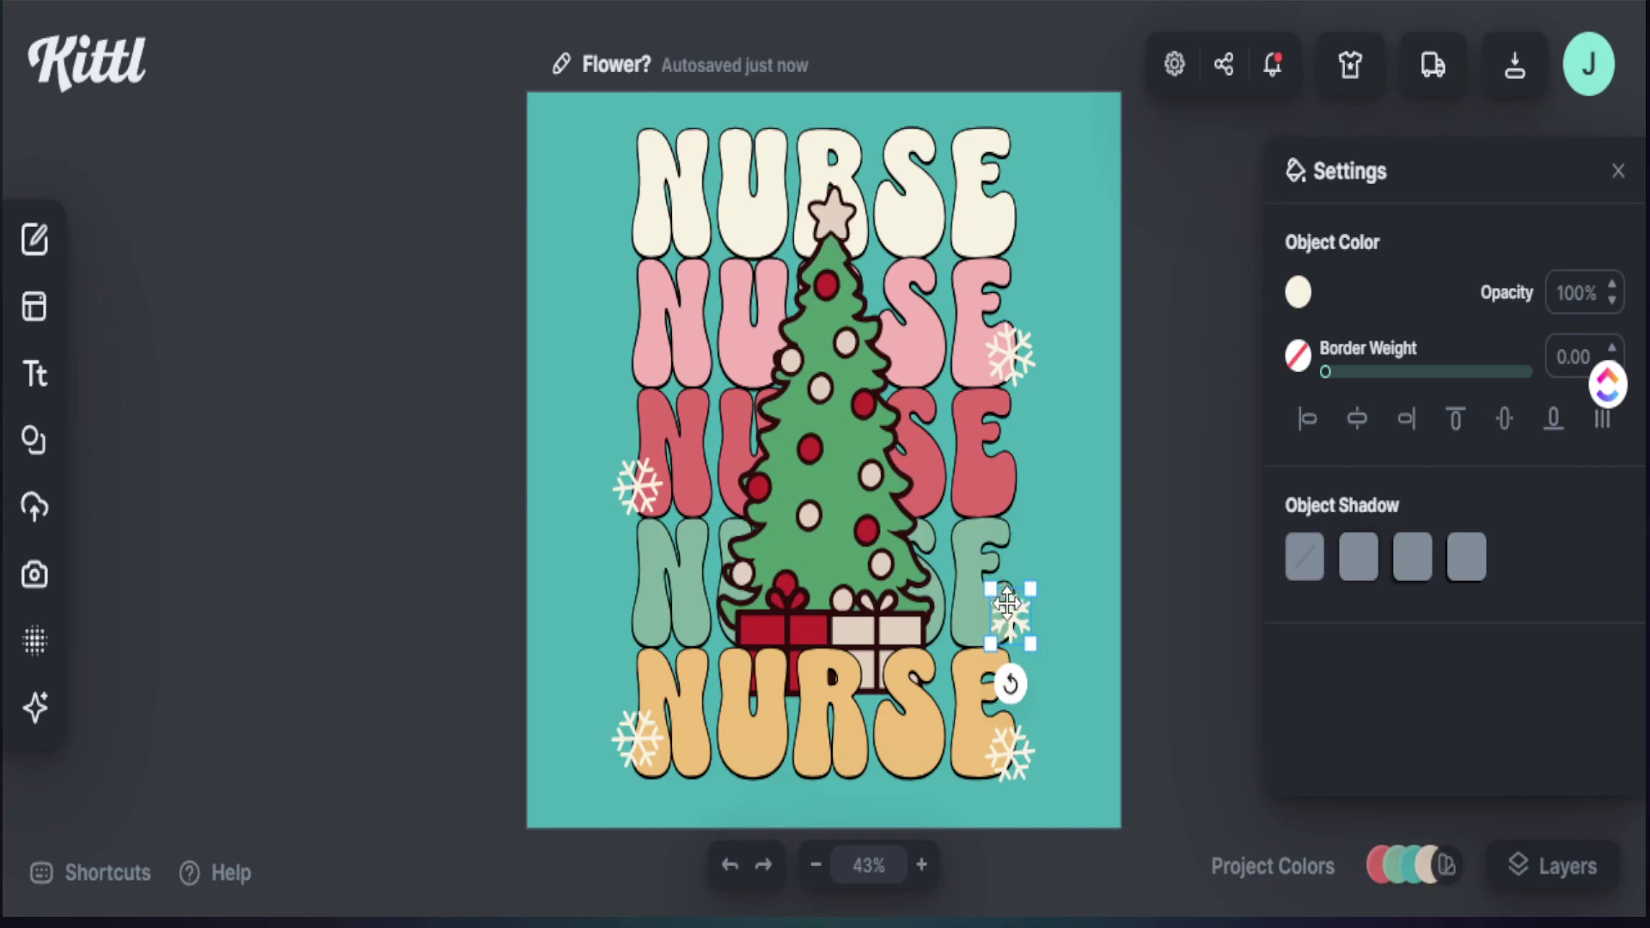
{"action": "right_click", "coordinate": [1007, 604]}
{"action": "left_click", "coordinate": [1058, 462]}
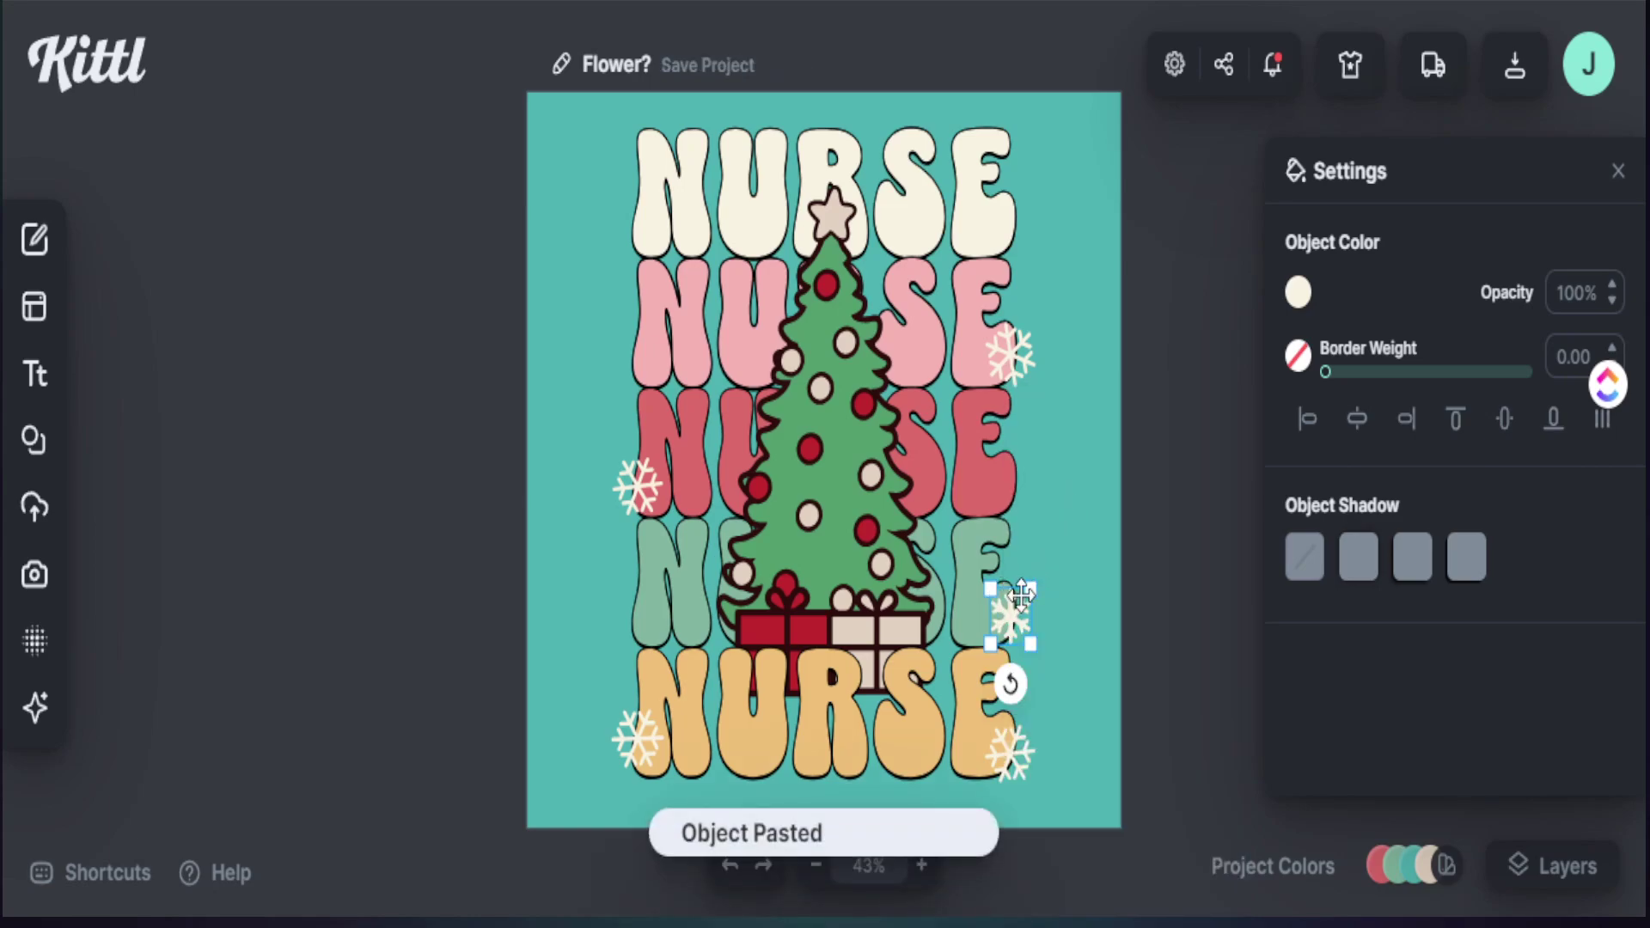
{"action": "left_click_drag", "start_coordinate": [1021, 593], "coordinate": [643, 302]}
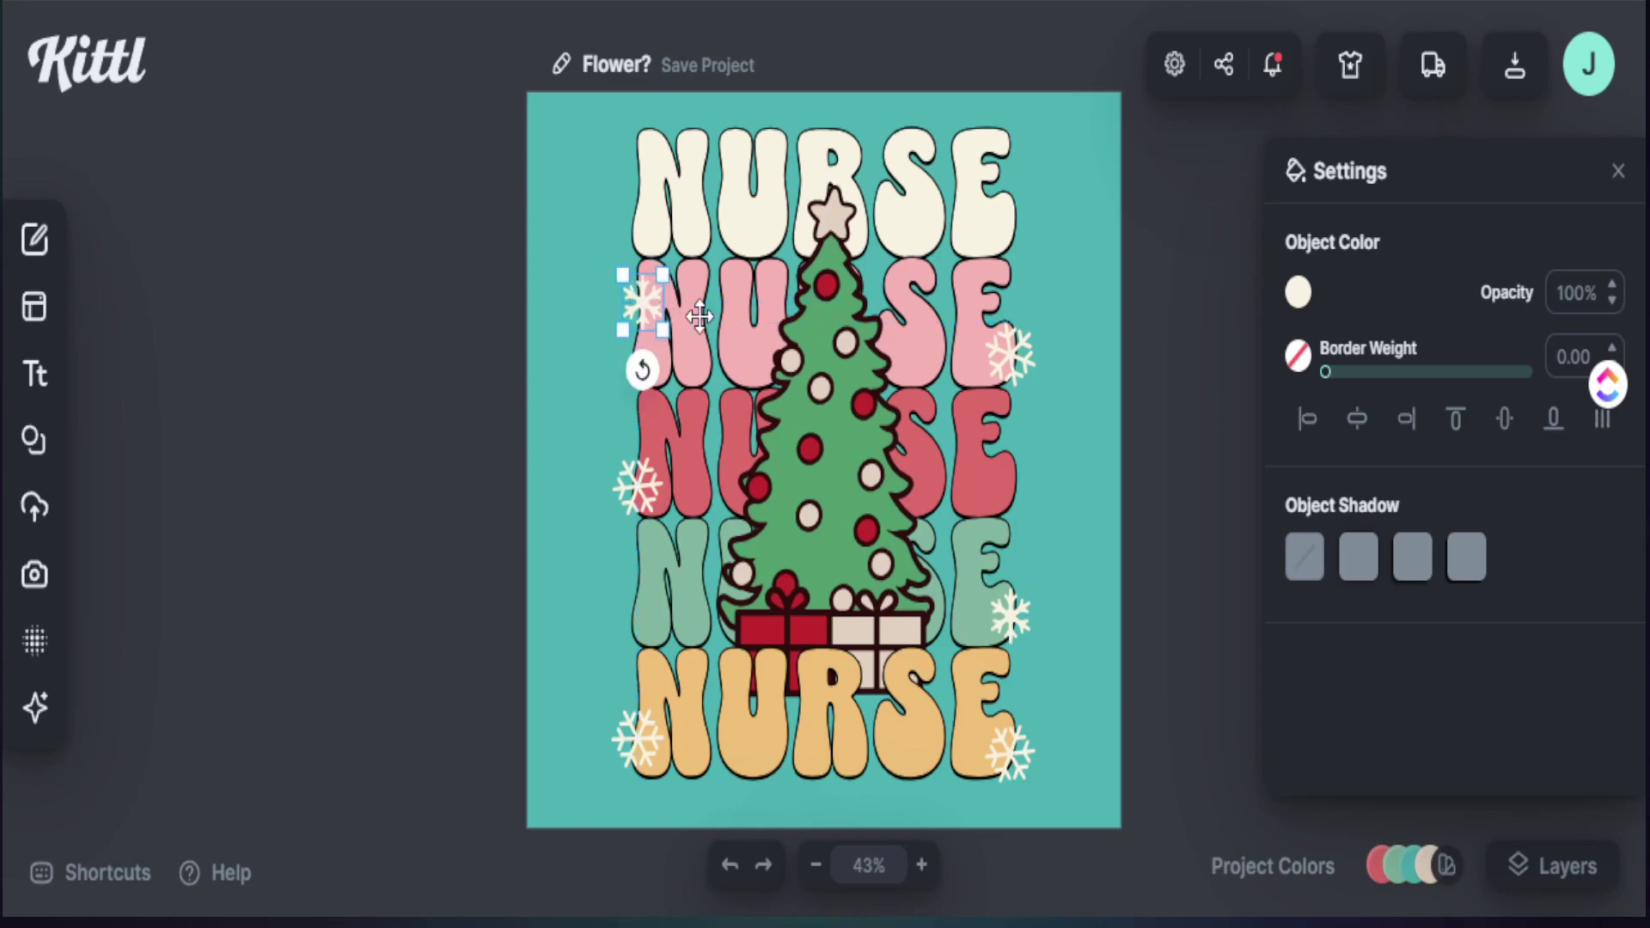
Step: Select the NURSE lines, tree, gifts and all snowflakes together and group them
{"action": "left_click", "coordinate": [1161, 560]}
{"action": "key", "text": "ctrl+a"}
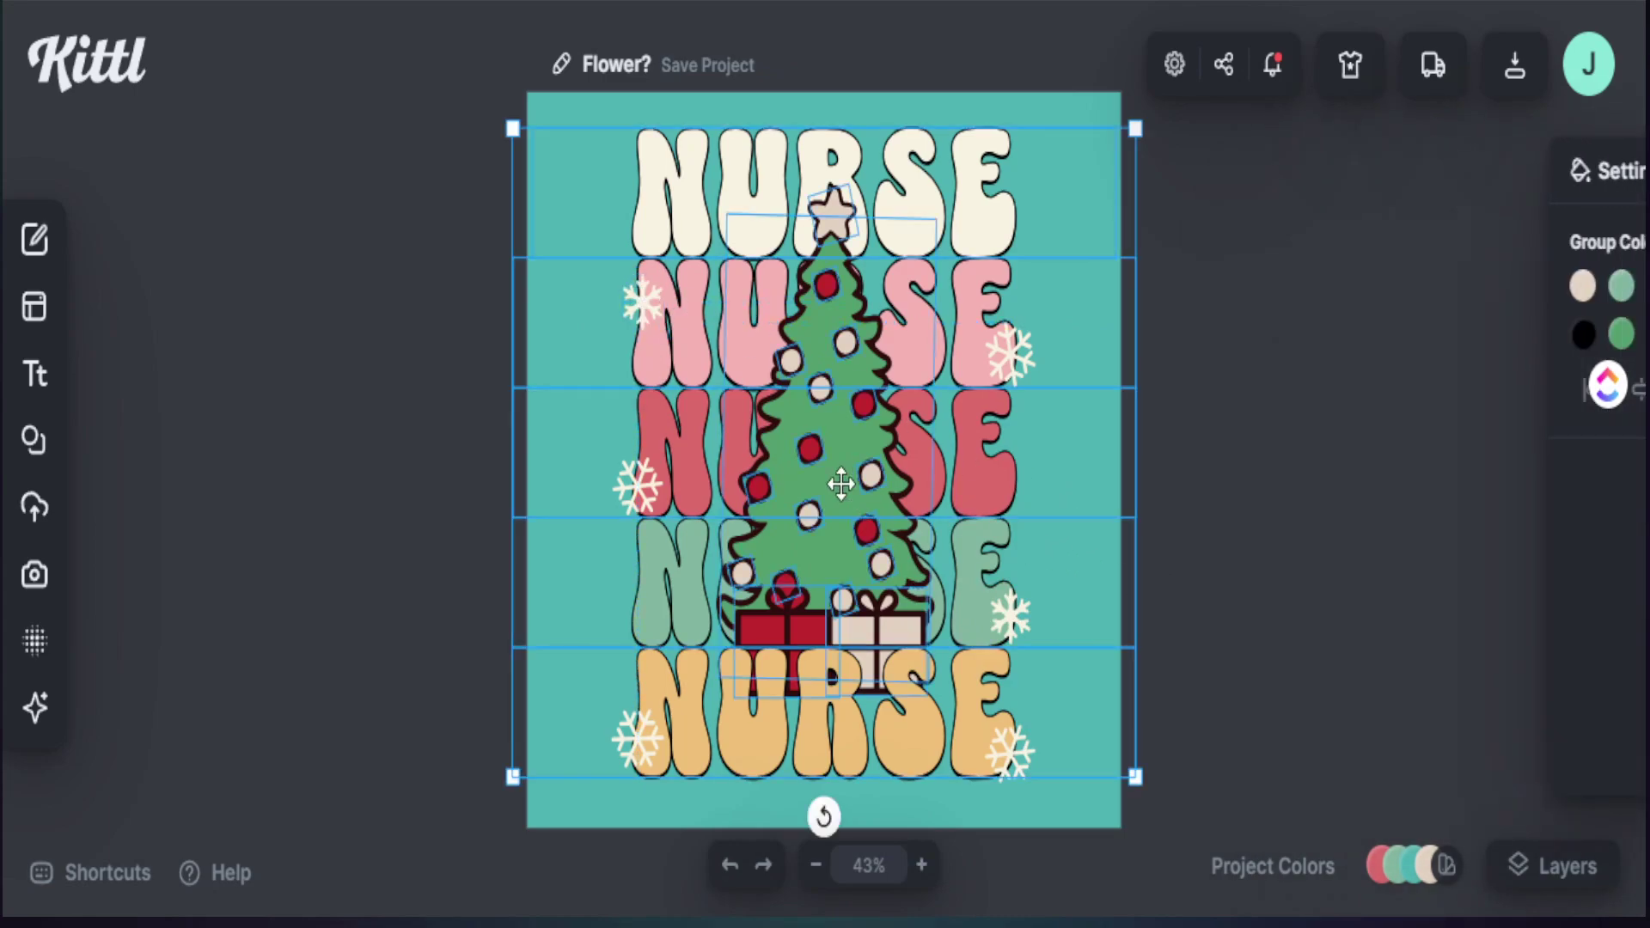
{"action": "left_click", "coordinate": [1176, 471]}
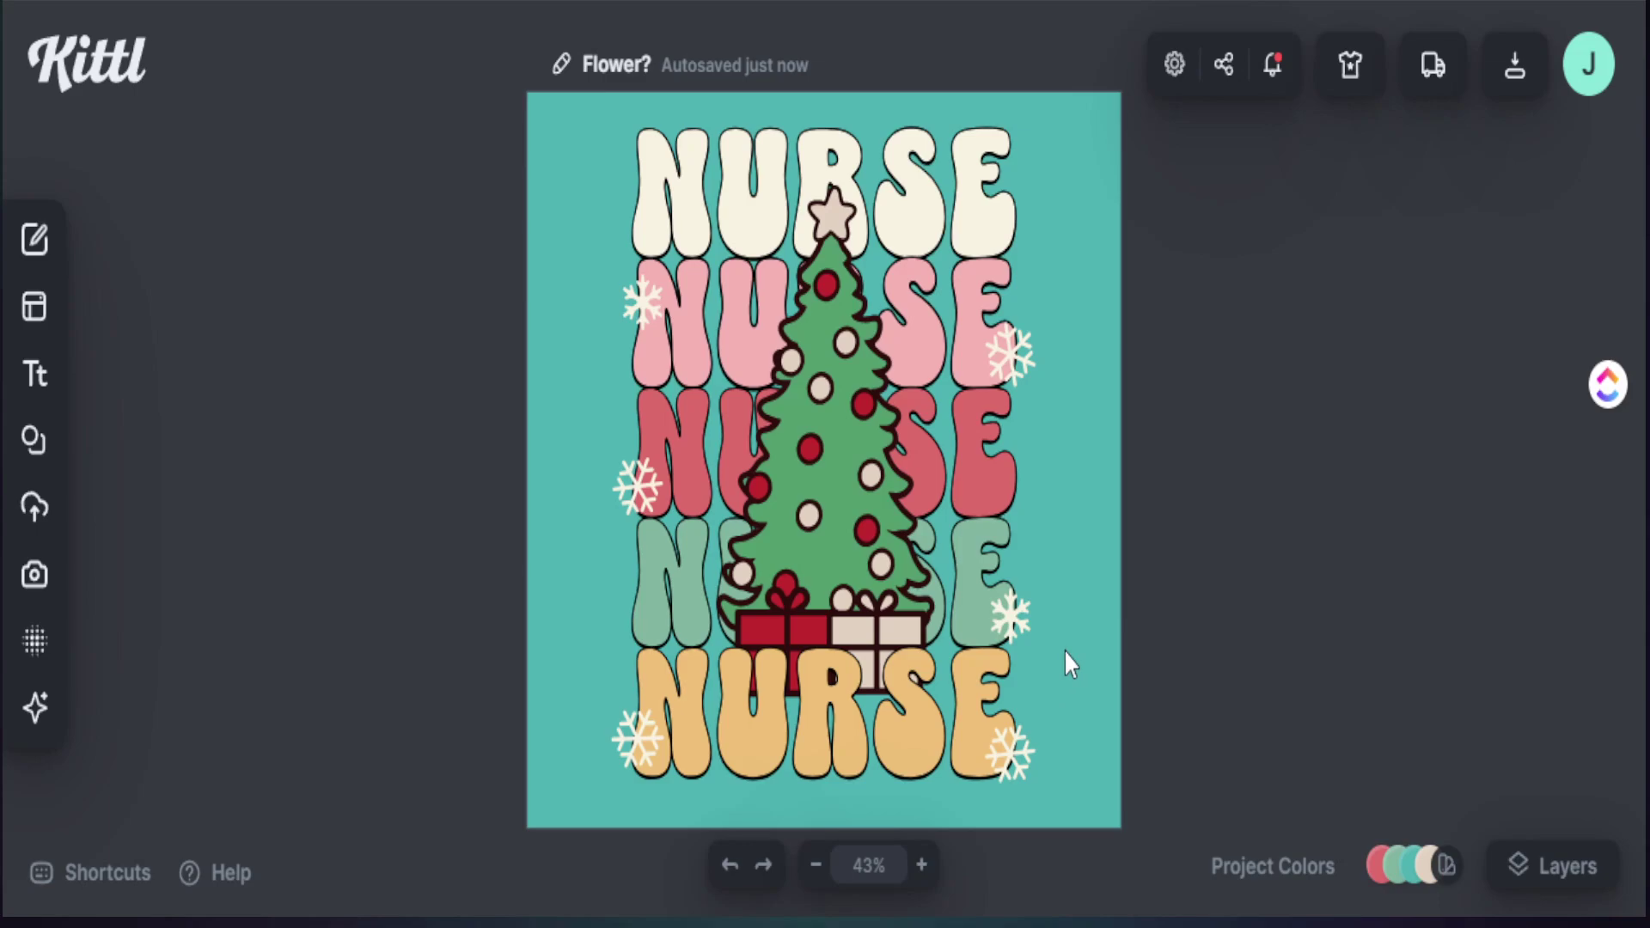
{"action": "left_click_drag", "start_coordinate": [1046, 636], "coordinate": [525, 161]}
{"action": "right_click", "coordinate": [747, 379]}
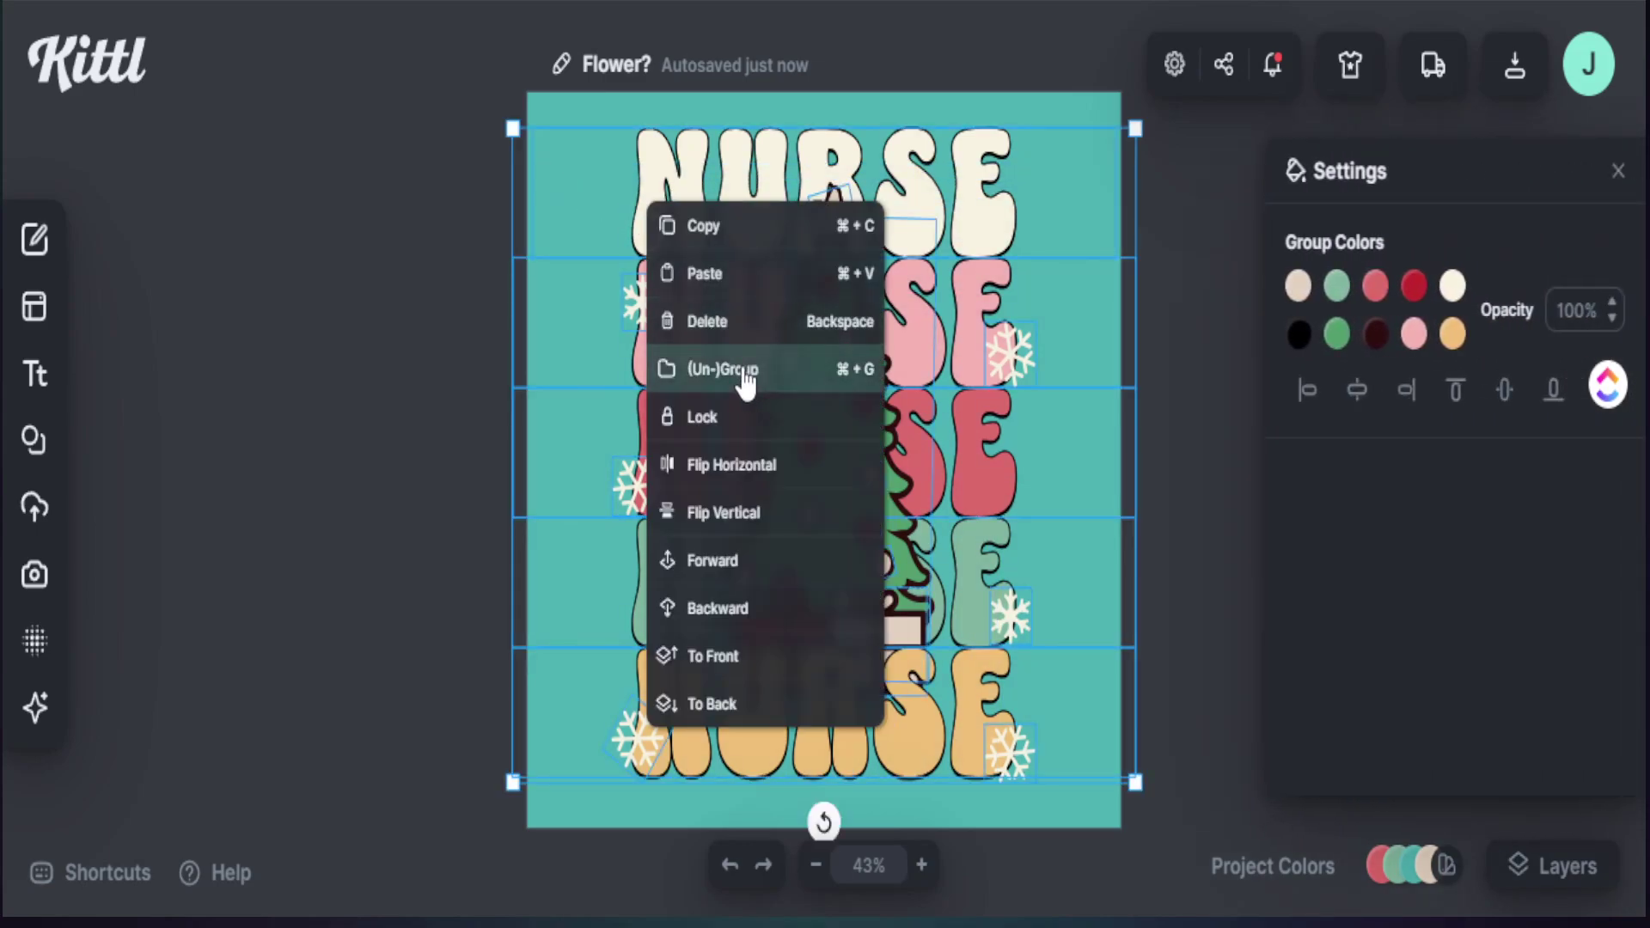
{"action": "left_click", "coordinate": [744, 371]}
Step: Raise the artboard texture's opacity to 67.3 and try clipping the texture to the content
{"action": "left_click", "coordinate": [1062, 234]}
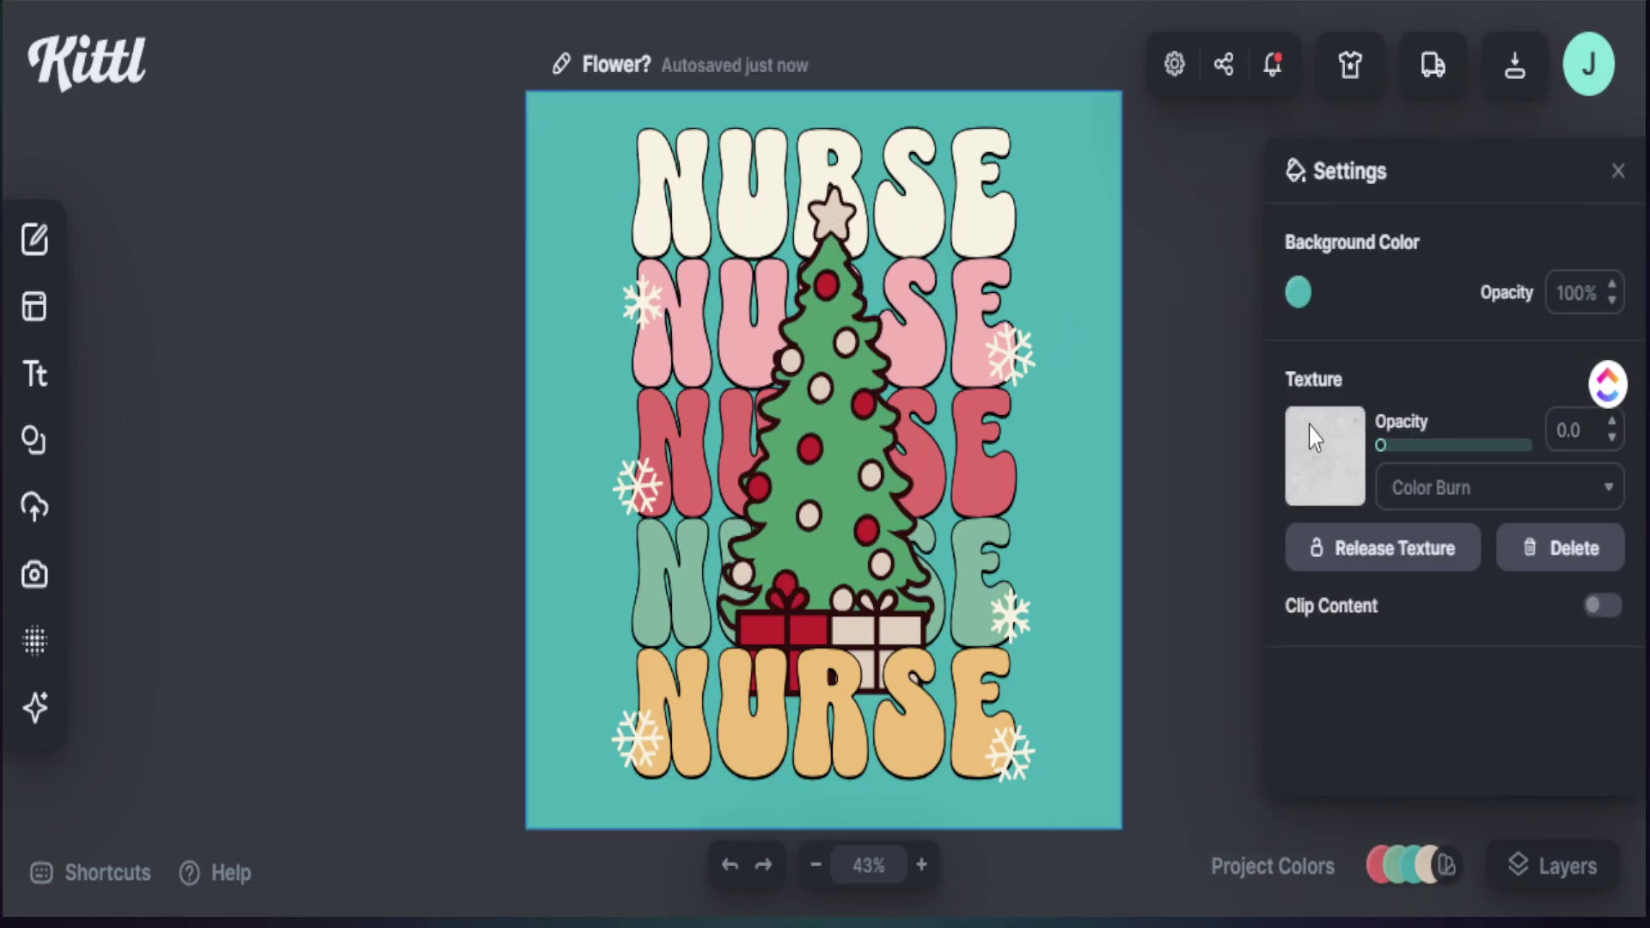
{"action": "left_click_drag", "start_coordinate": [1385, 448], "coordinate": [1478, 445]}
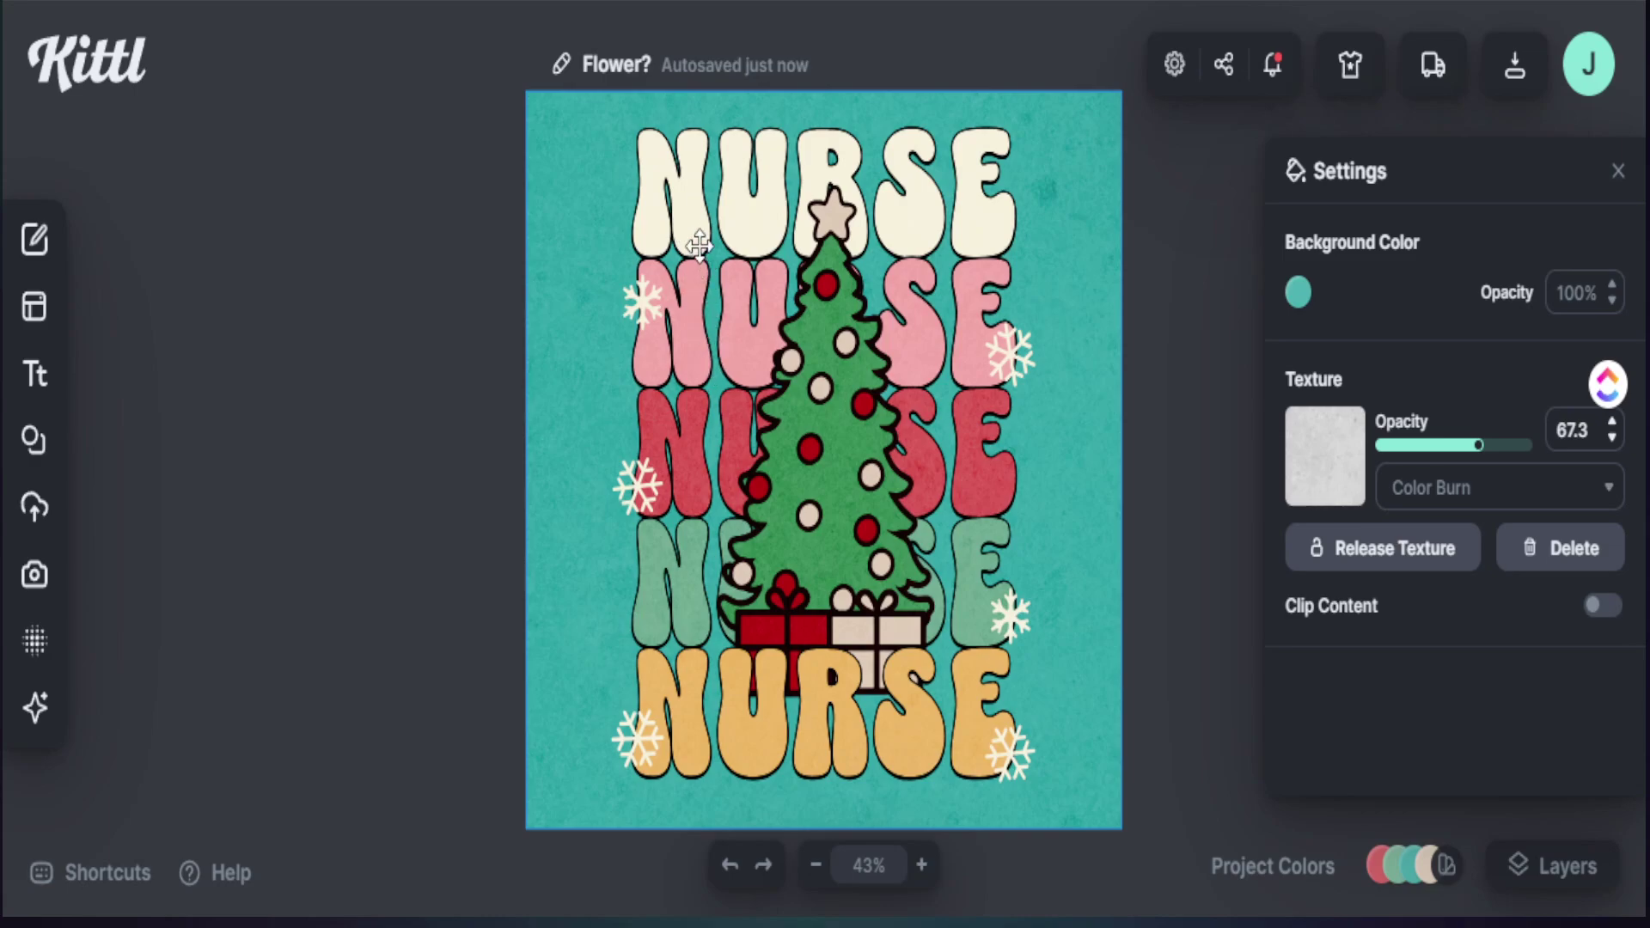
{"action": "left_click", "coordinate": [1600, 609]}
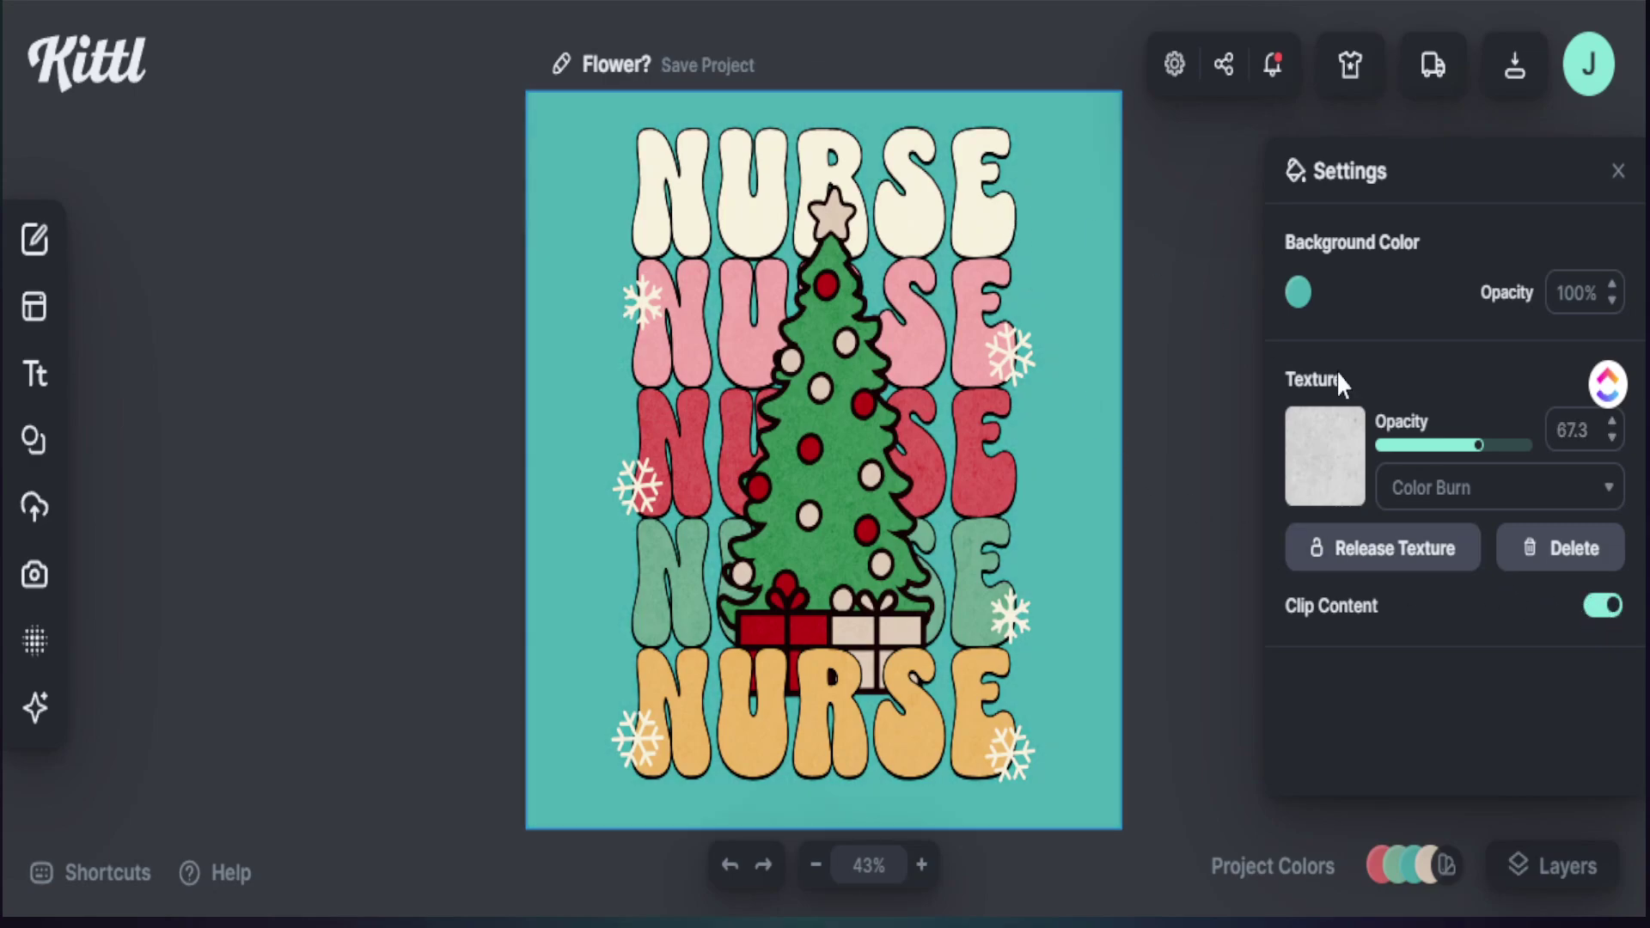
{"action": "left_click", "coordinate": [1602, 607]}
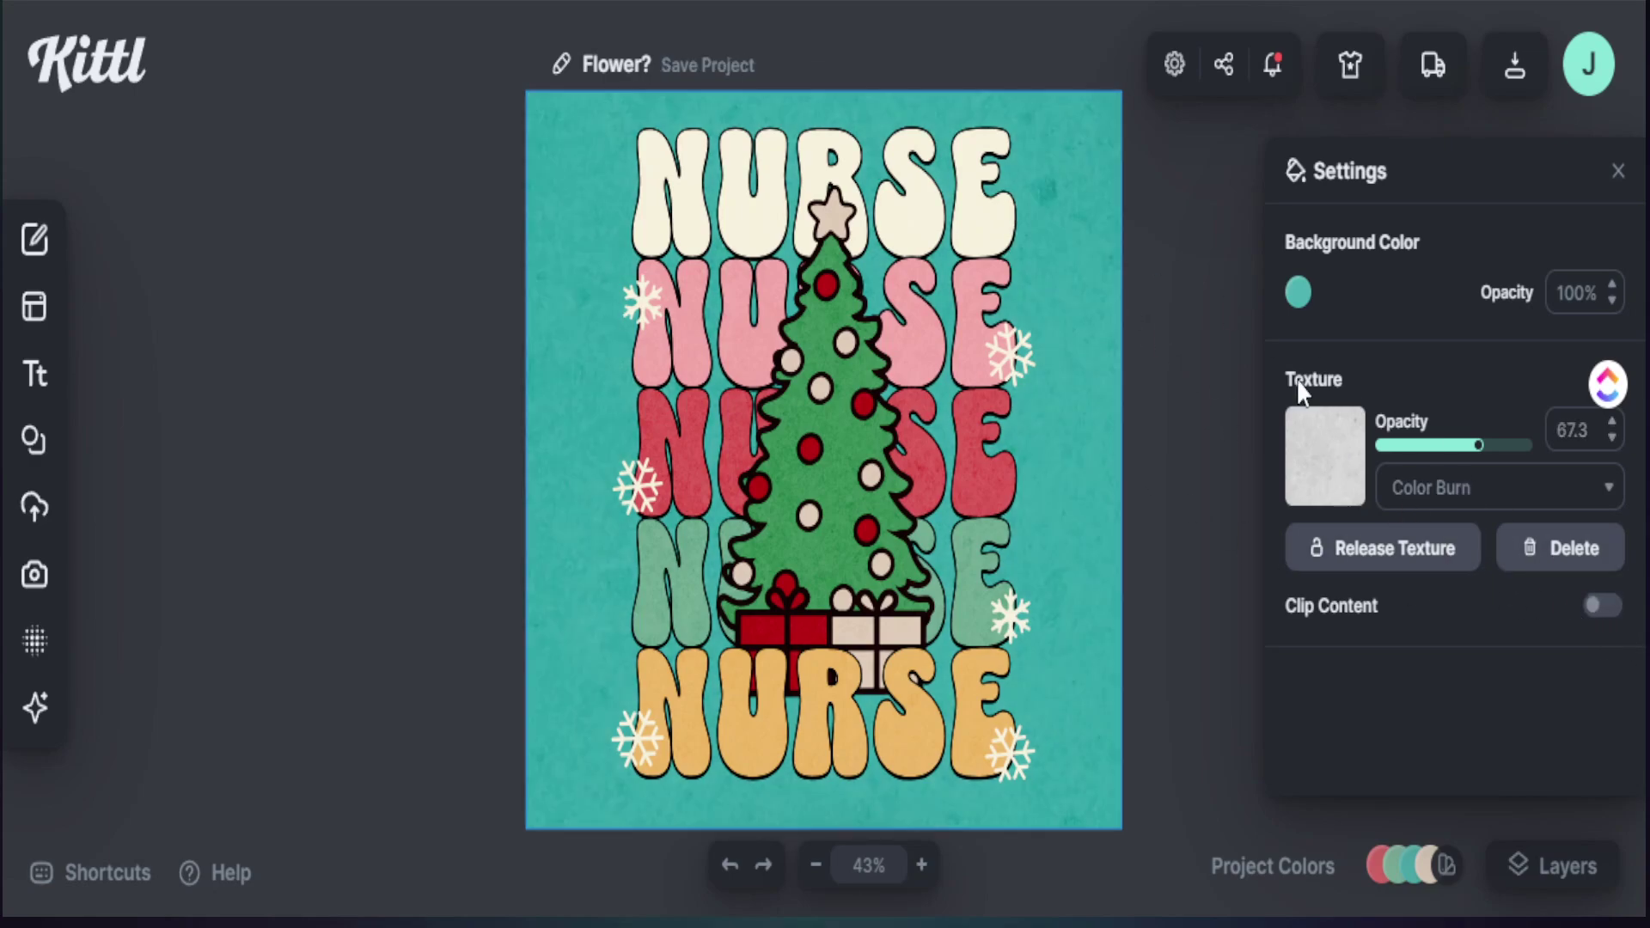
Step: Change the artboard's background colour to the dark grey-green 3e4a4a
{"action": "left_click", "coordinate": [1297, 292]}
{"action": "left_click_drag", "start_coordinate": [1101, 354], "coordinate": [973, 453]}
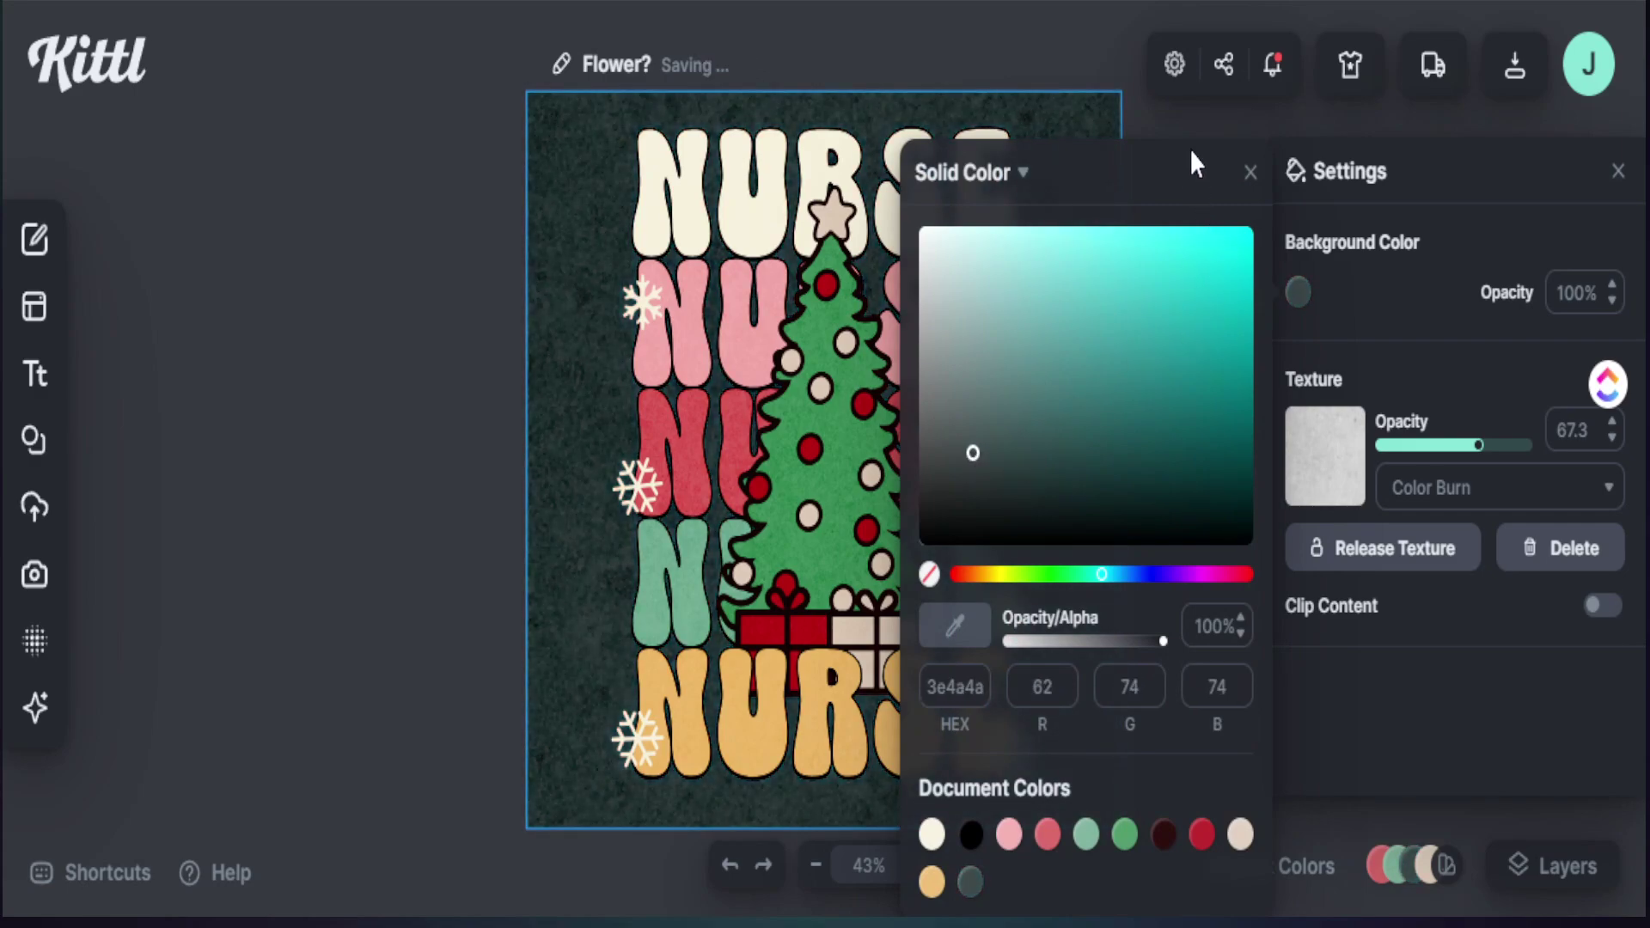
{"action": "left_click", "coordinate": [1133, 181]}
{"action": "left_click", "coordinate": [1065, 399]}
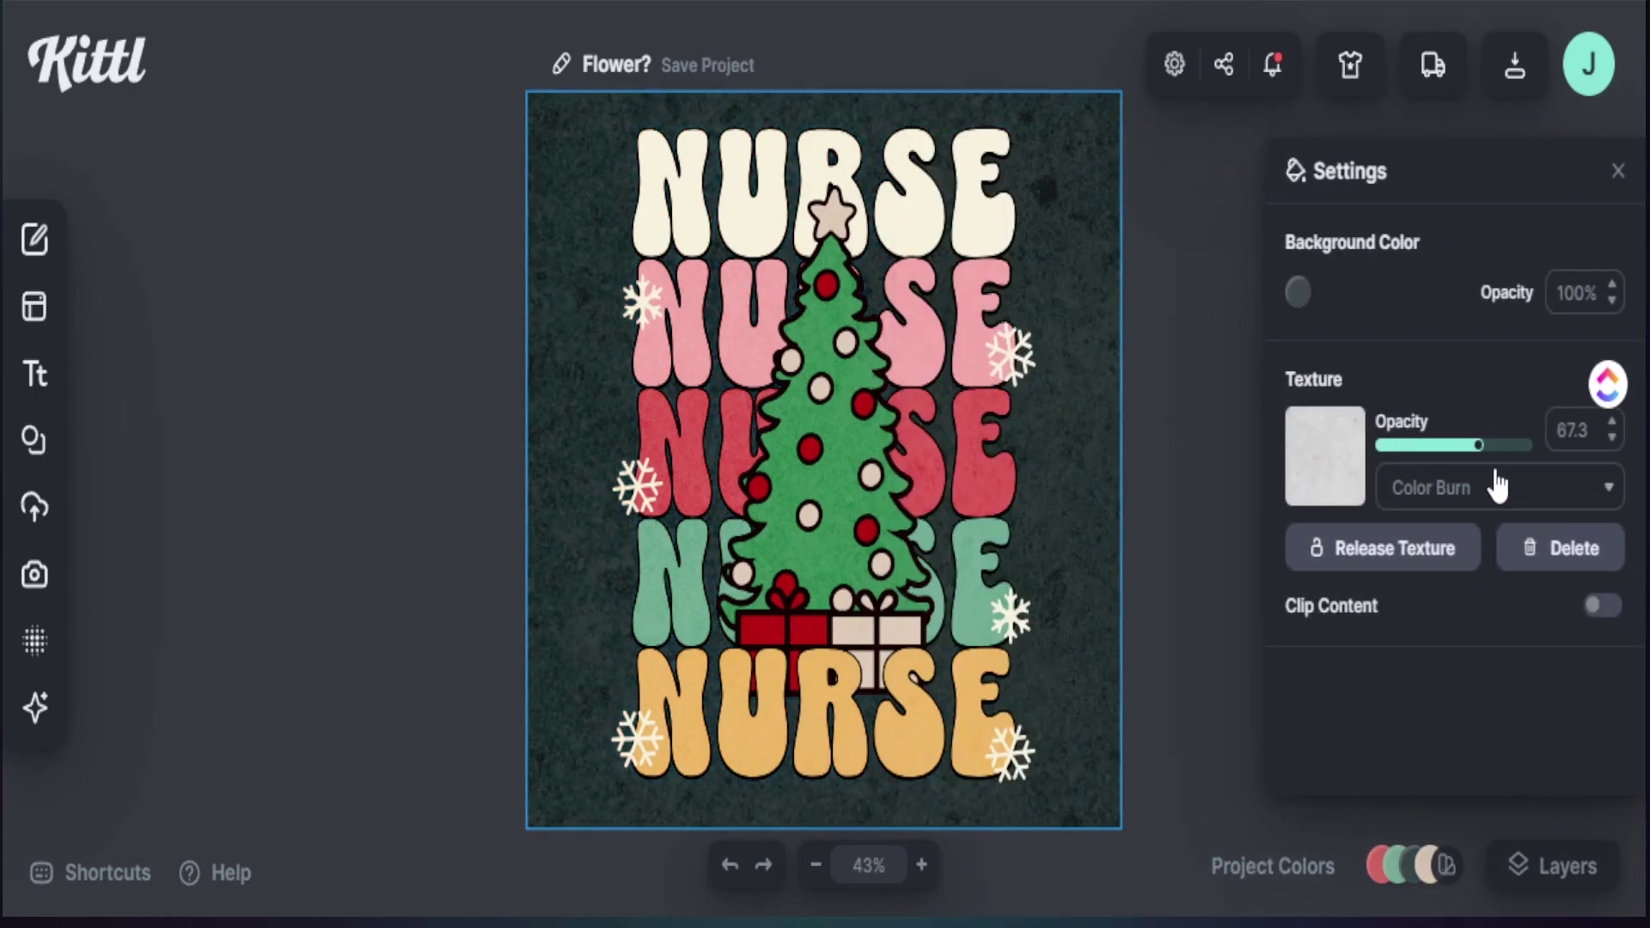
Step: Set the texture opacity to 67.2 and clip the texture to the design content
{"action": "left_click", "coordinate": [1476, 445]}
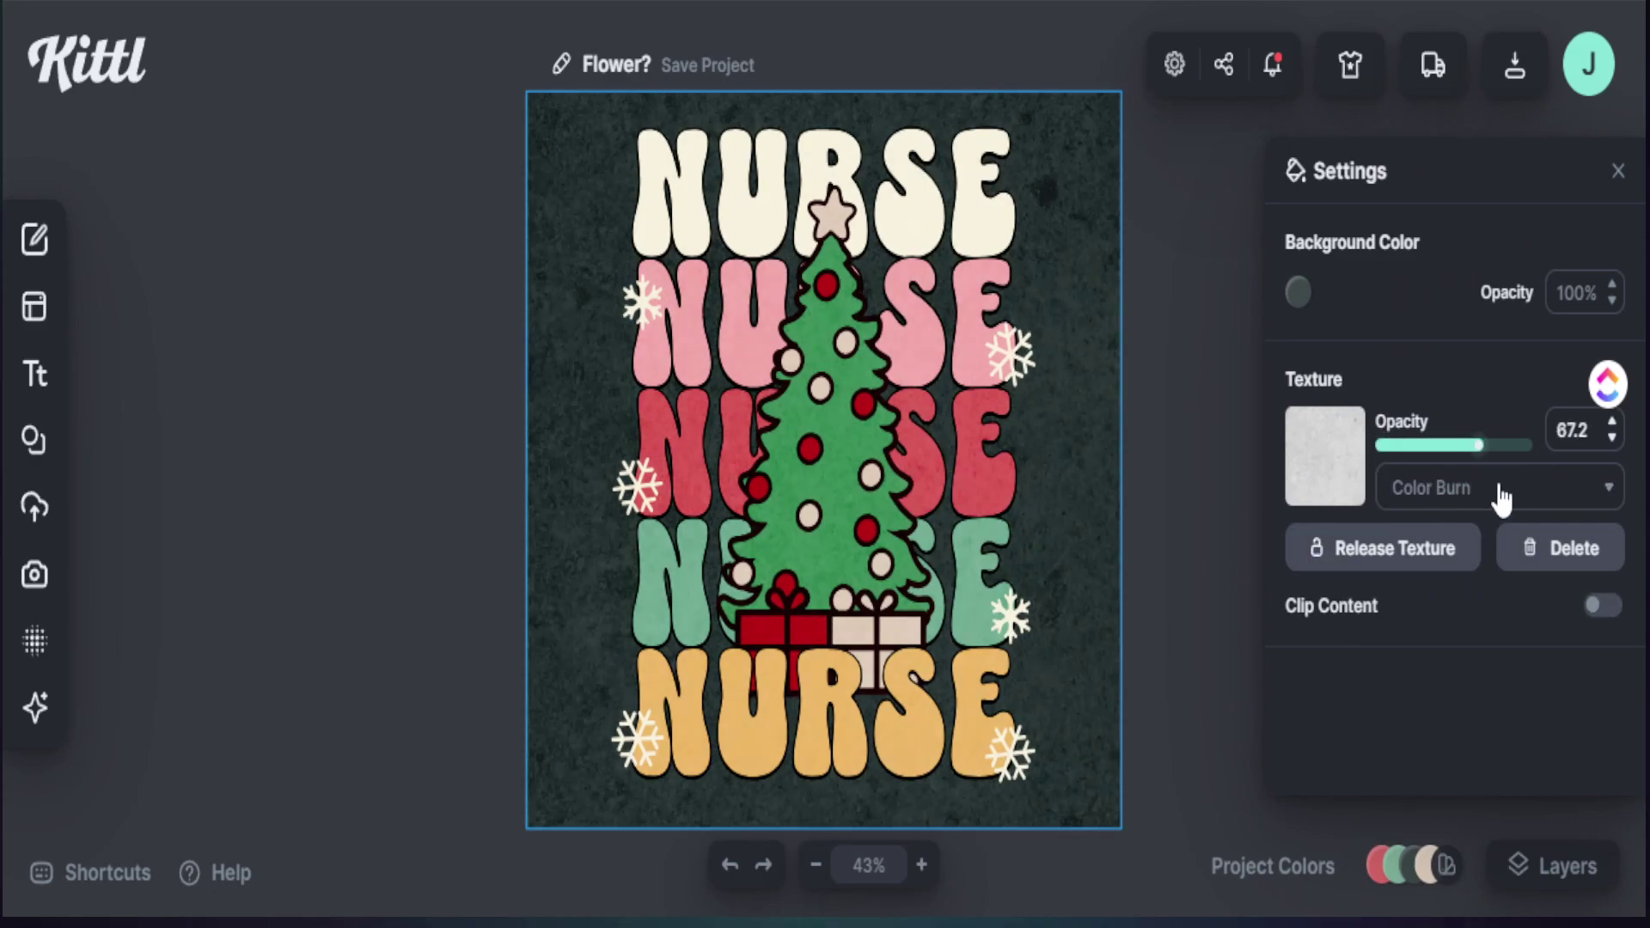
{"action": "left_click", "coordinate": [1592, 612]}
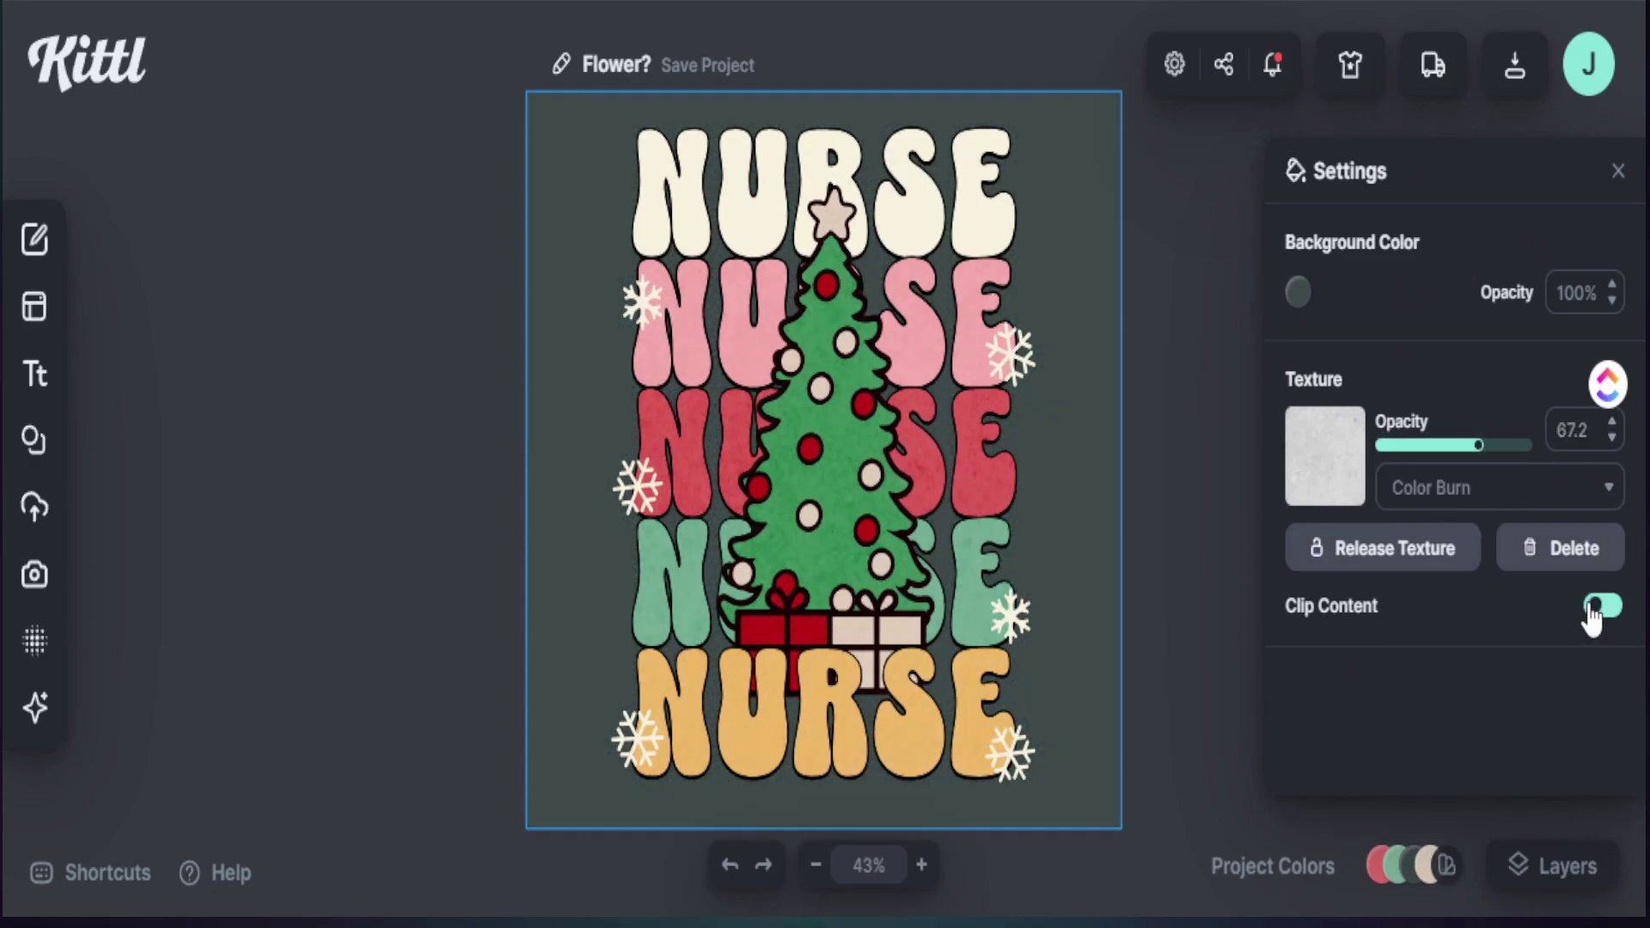
Step: Set the clipped texture's opacity to 75.9 and remove the artboard's background colour so it is transparent
{"action": "left_click_drag", "start_coordinate": [1478, 445], "coordinate": [1518, 447]}
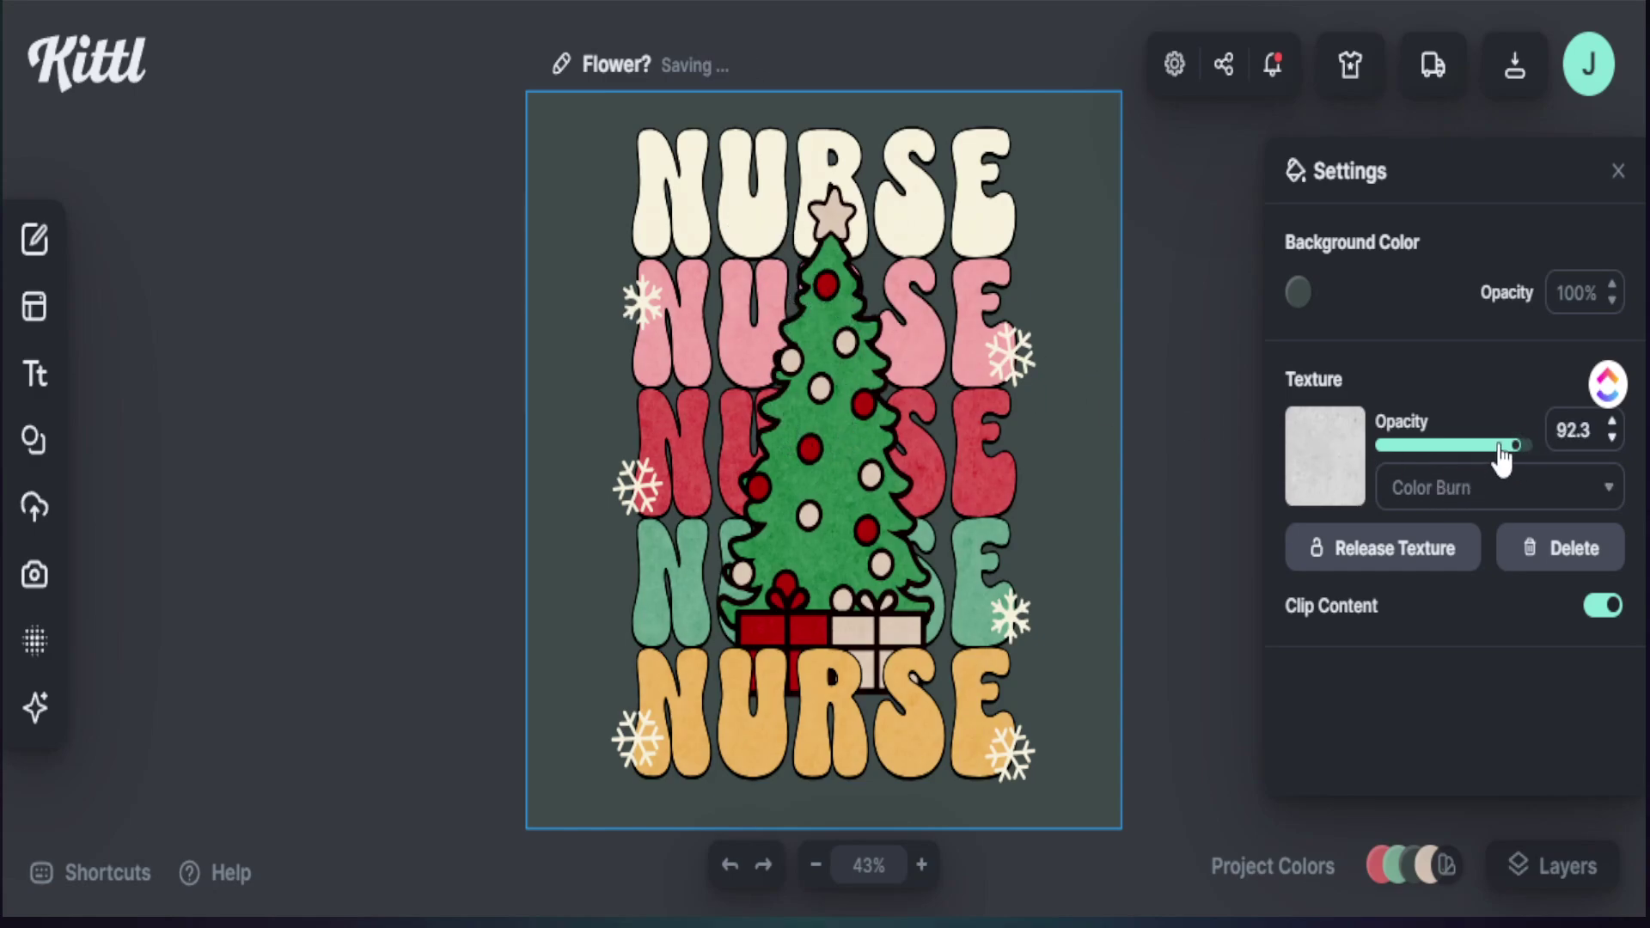
{"action": "left_click_drag", "start_coordinate": [1498, 446], "coordinate": [1493, 448]}
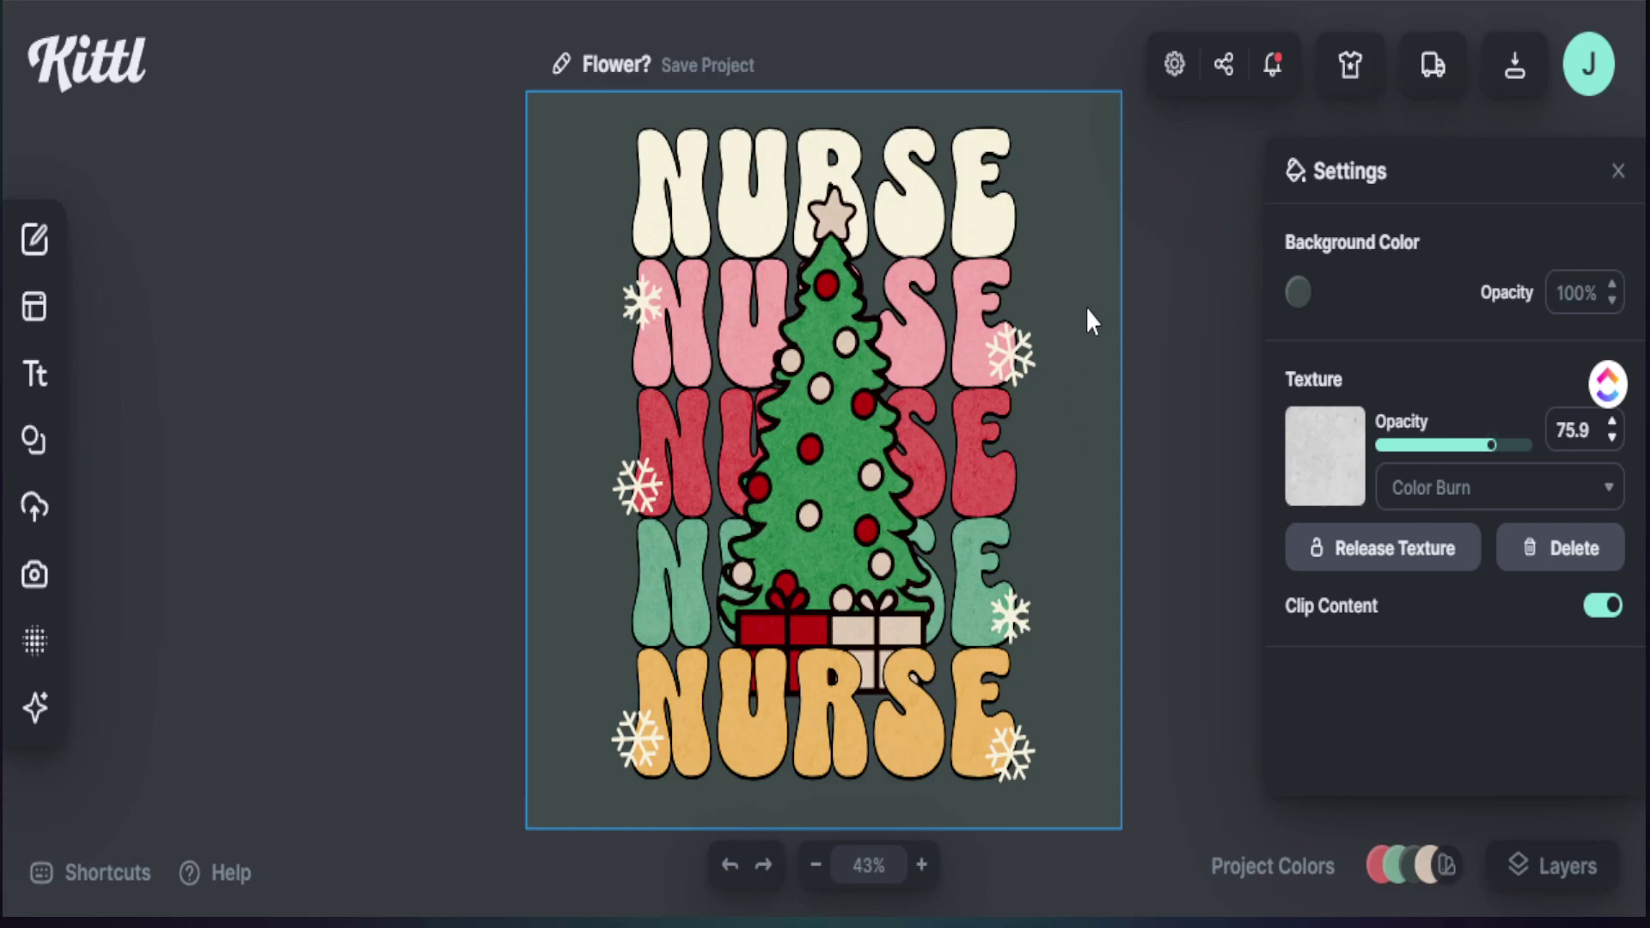
{"action": "left_click", "coordinate": [1298, 296]}
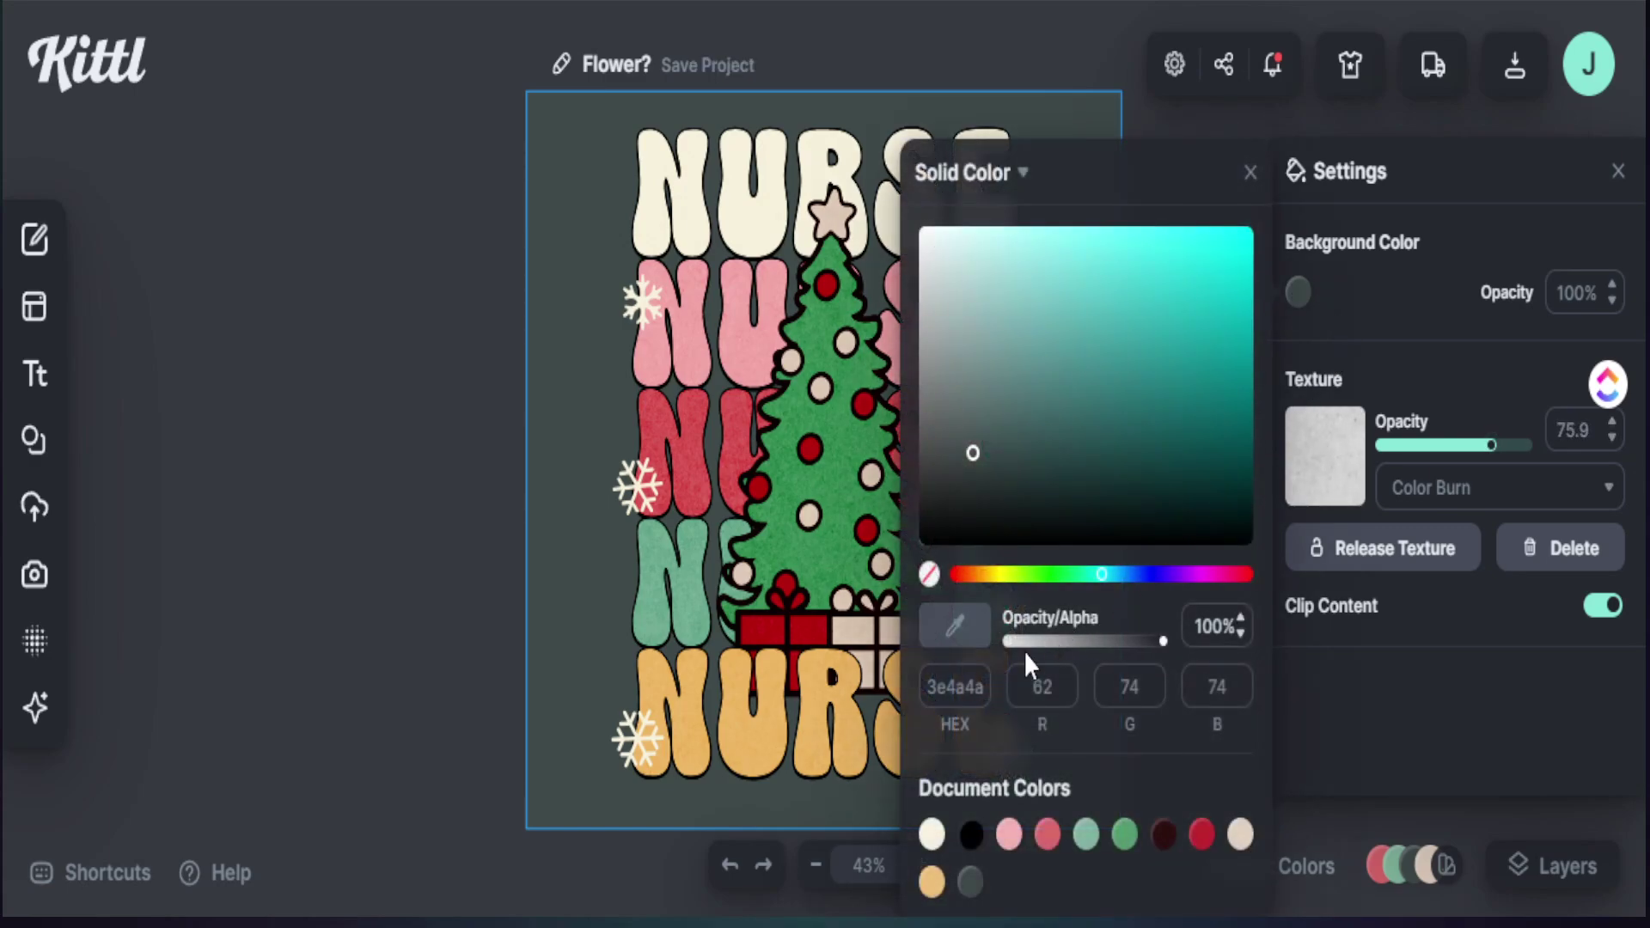
{"action": "left_click", "coordinate": [929, 576]}
{"action": "left_click", "coordinate": [1179, 135]}
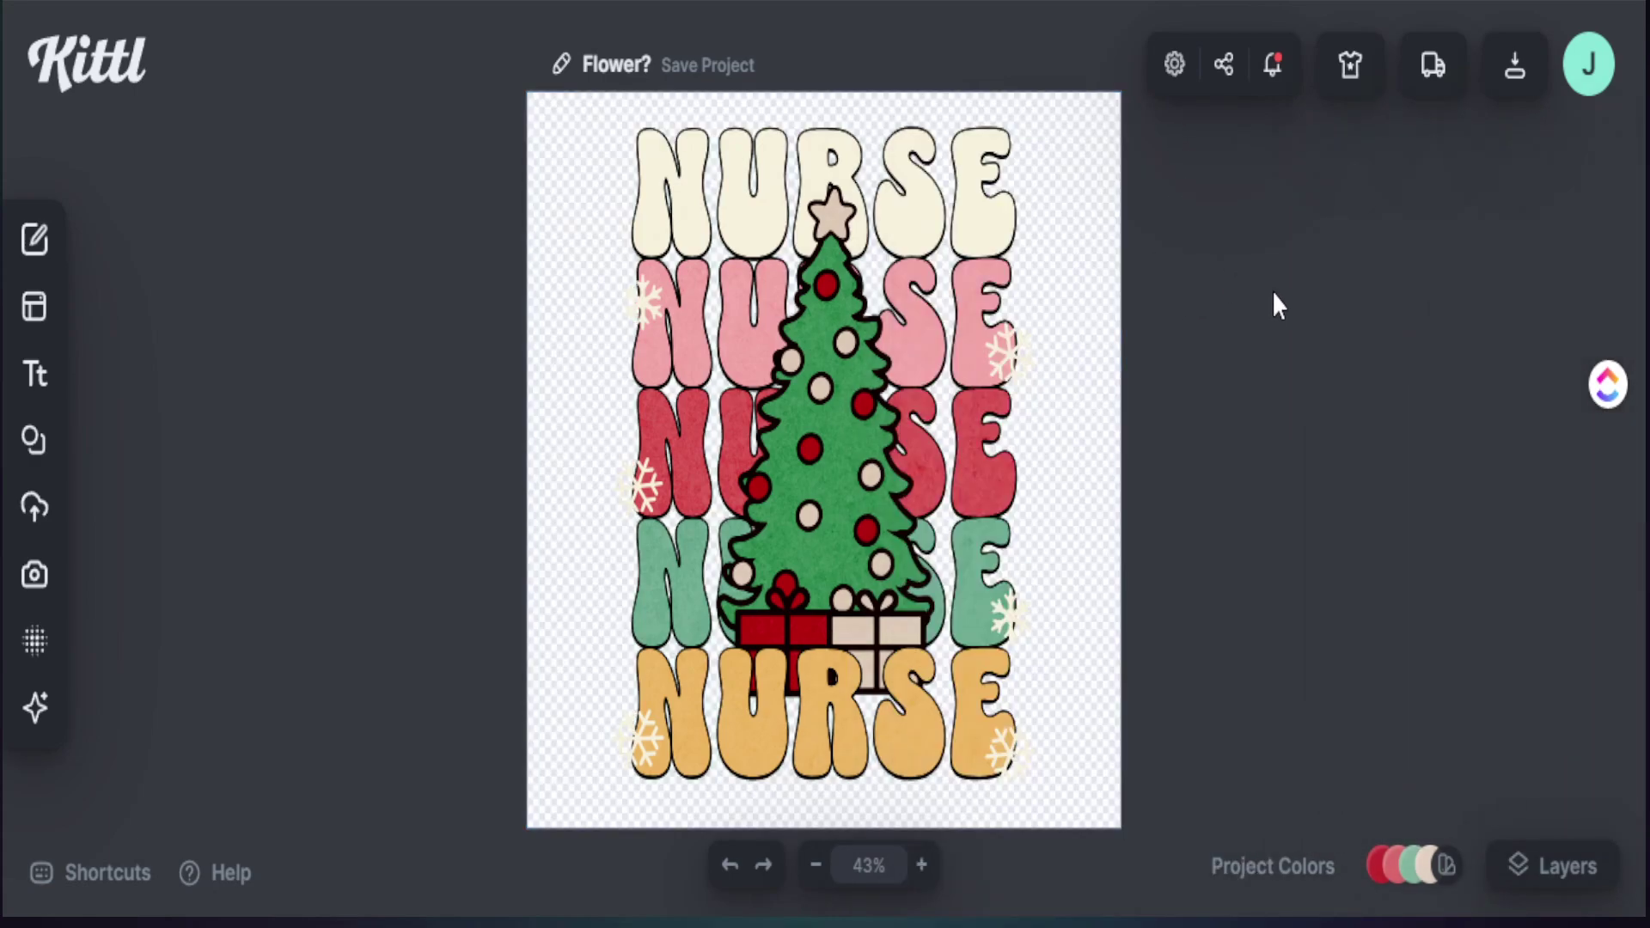
Step: Preview the design on the flat T-shirt mockup, enlarging it and centring it on the chest
{"action": "left_click", "coordinate": [1354, 82]}
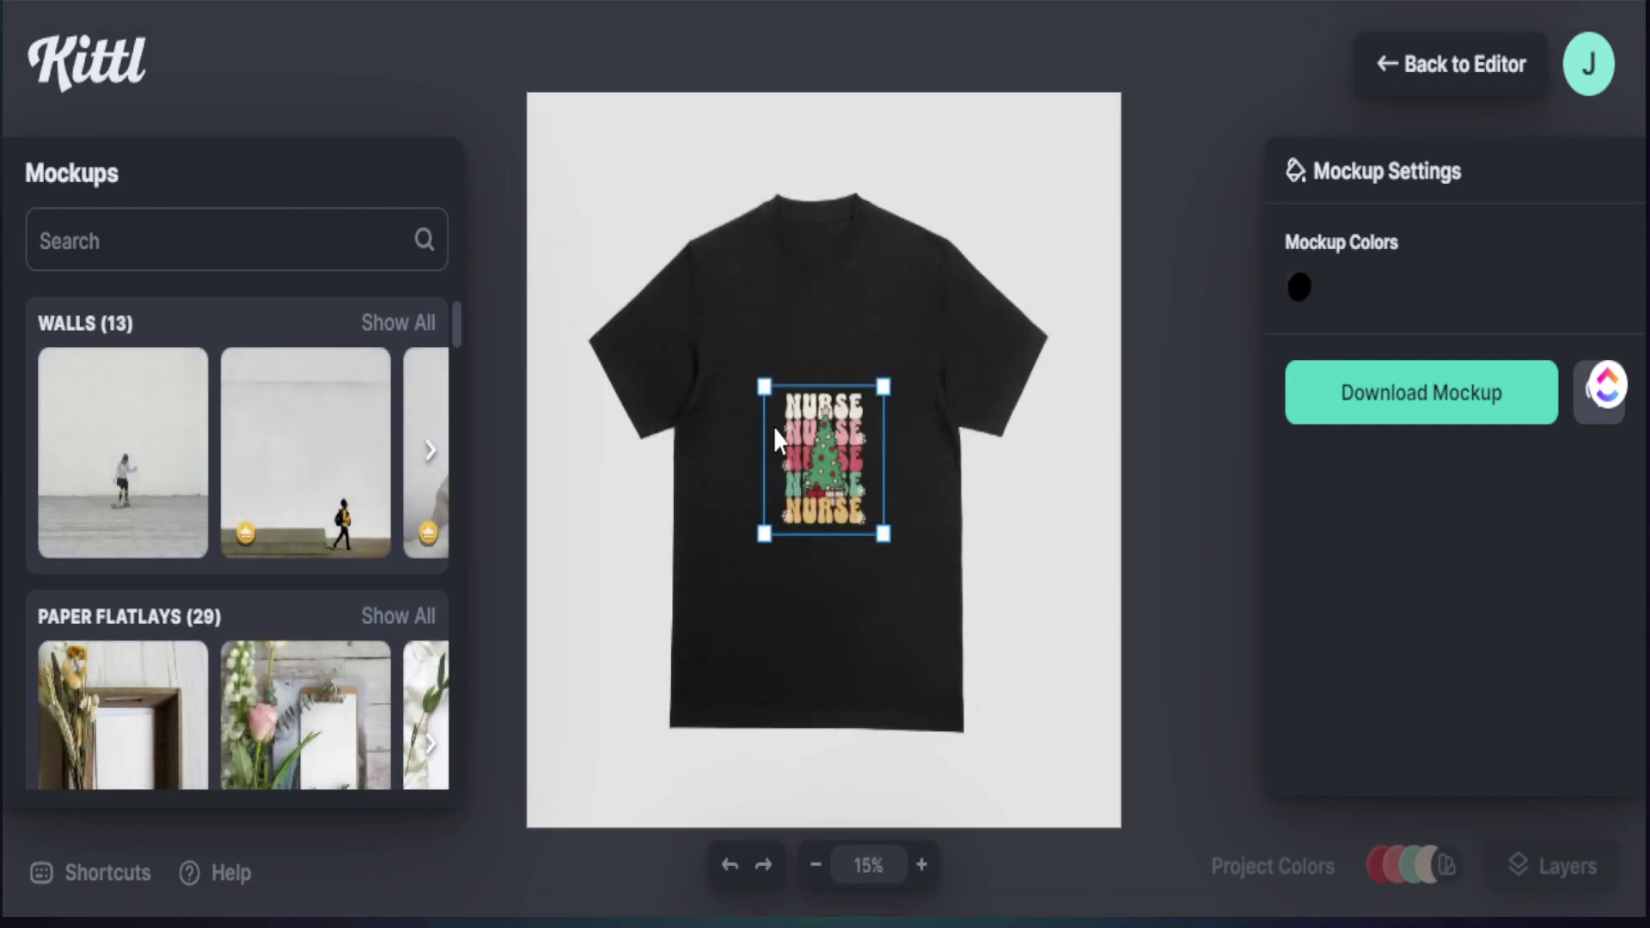
{"action": "left_click_drag", "start_coordinate": [757, 553], "coordinate": [798, 483]}
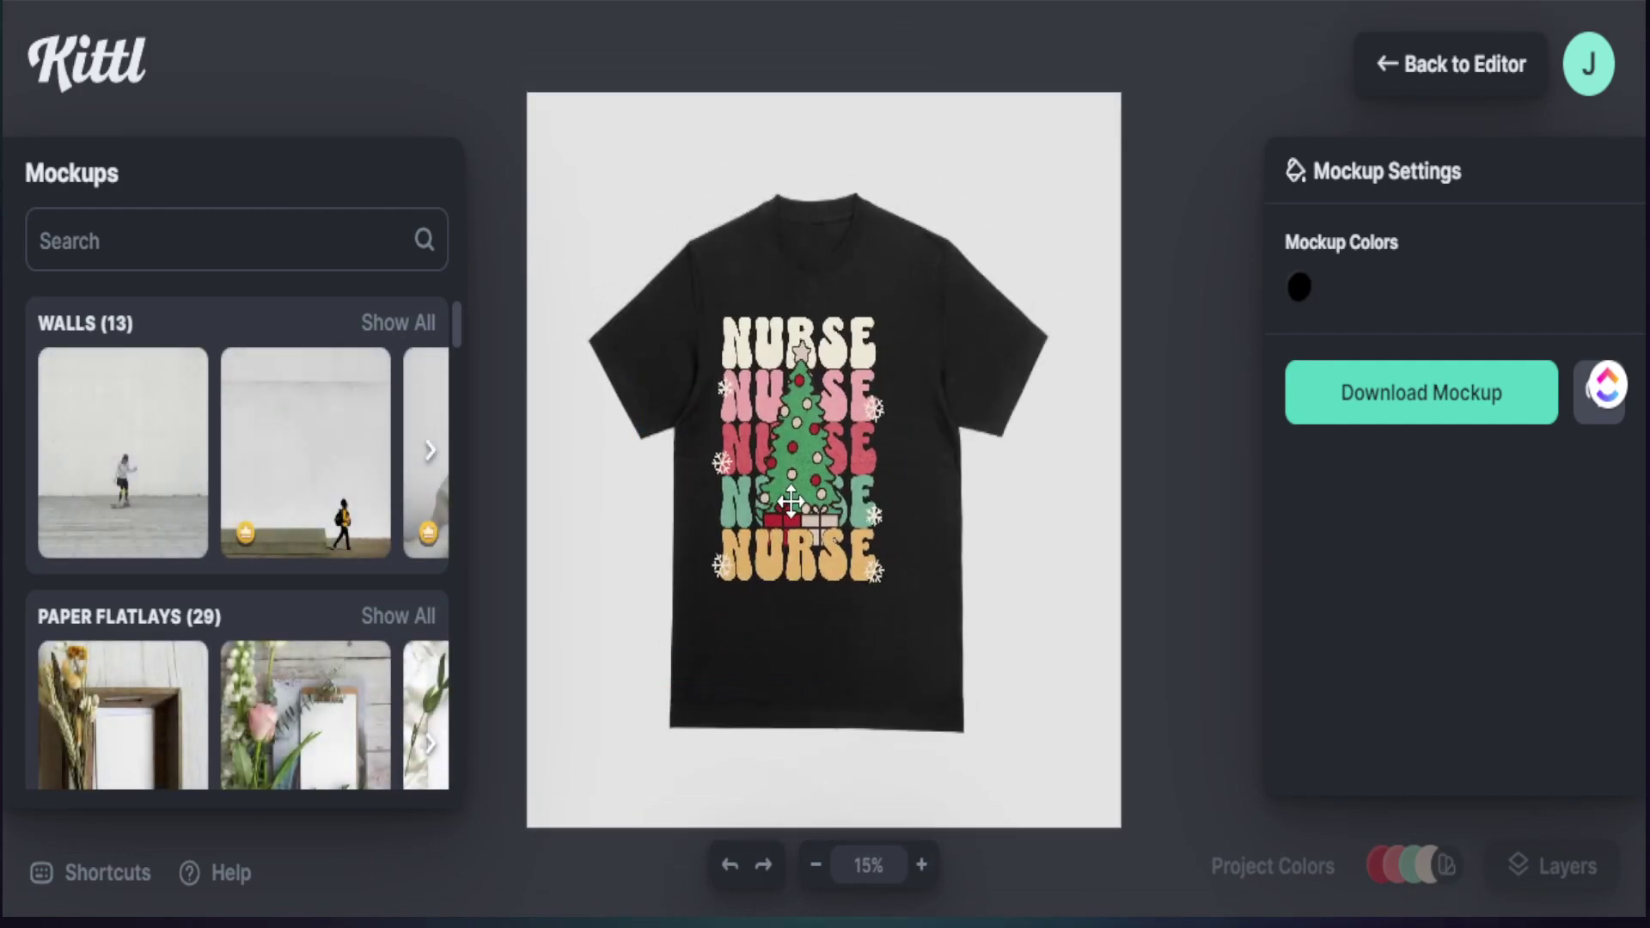
{"action": "left_click_drag", "start_coordinate": [911, 596], "coordinate": [888, 648]}
{"action": "left_click_drag", "start_coordinate": [846, 564], "coordinate": [855, 560]}
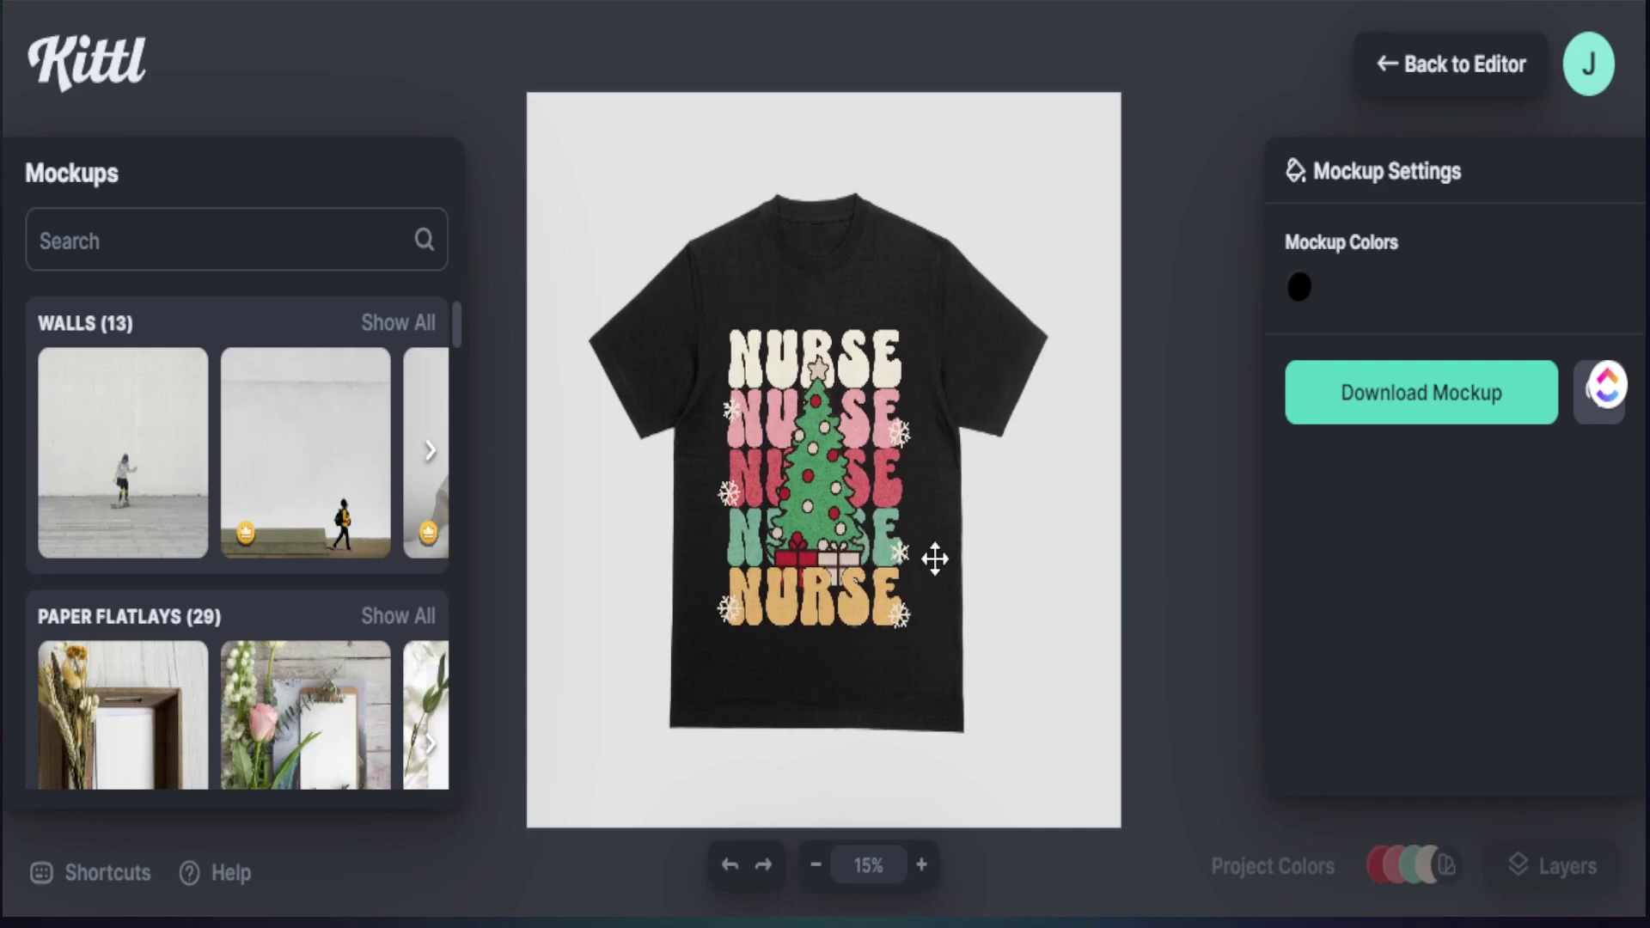
Step: Change the flat T-shirt mockup's colour to dark red
{"action": "left_click", "coordinate": [1299, 300]}
{"action": "left_click_drag", "start_coordinate": [1039, 467], "coordinate": [1243, 490]}
{"action": "left_click", "coordinate": [1166, 172]}
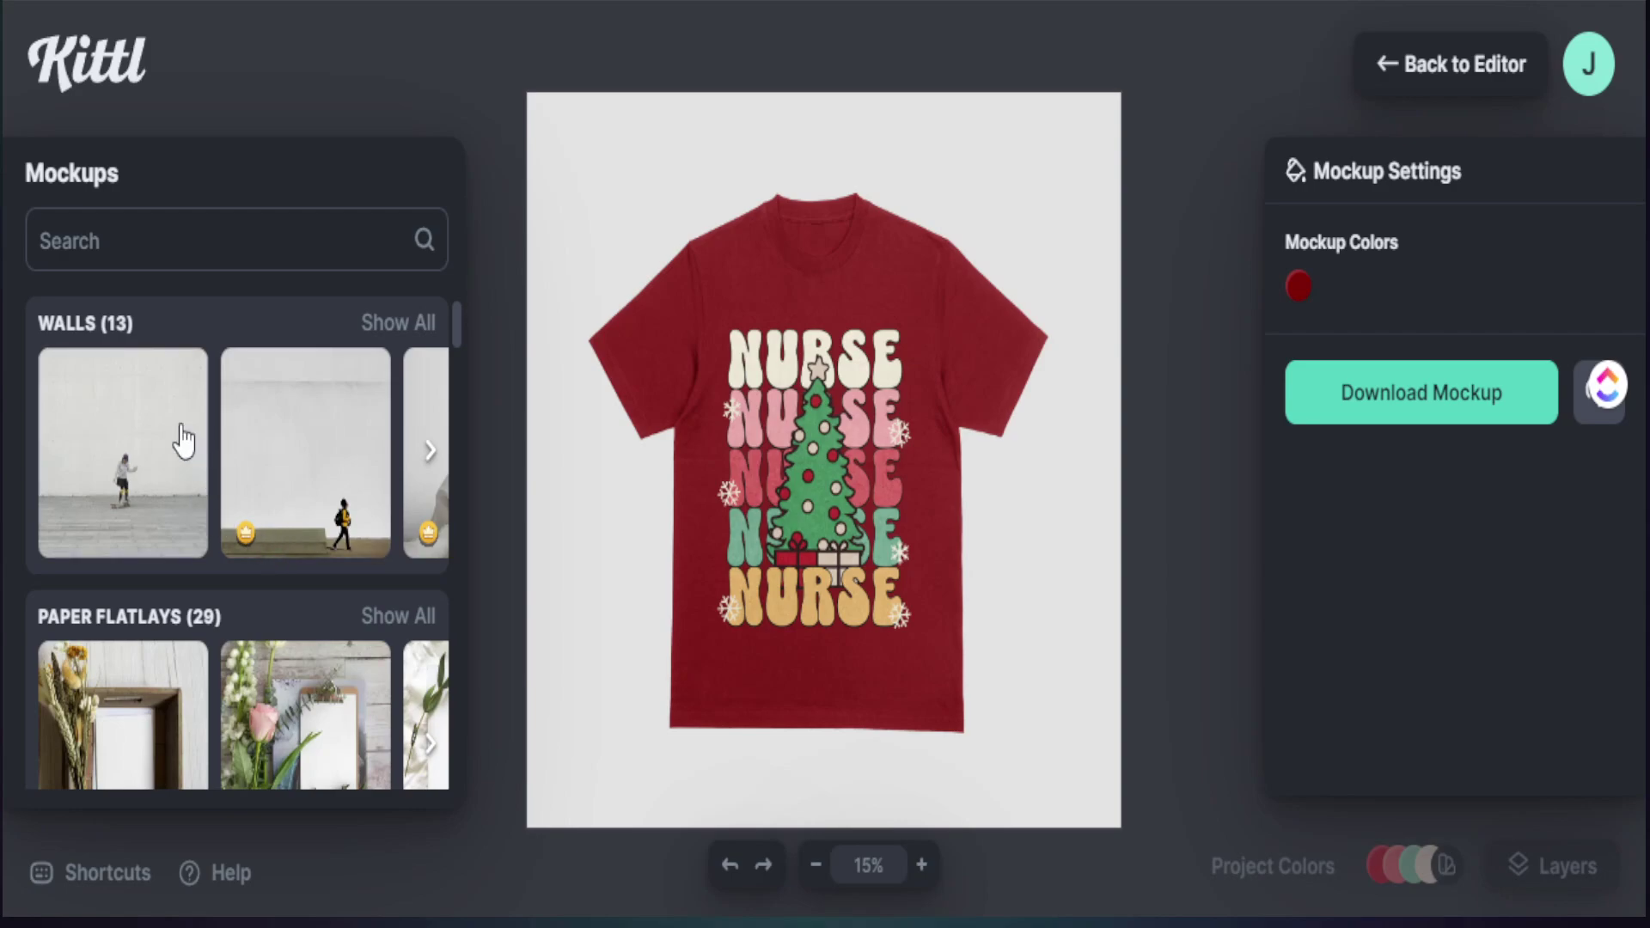
Step: Switch to the T-shirt mockup of the woman on the steps and enlarge and centre the design on her shirt
{"action": "scroll", "coordinate": [104, 369], "scroll_direction": "down", "scroll_amount": 9}
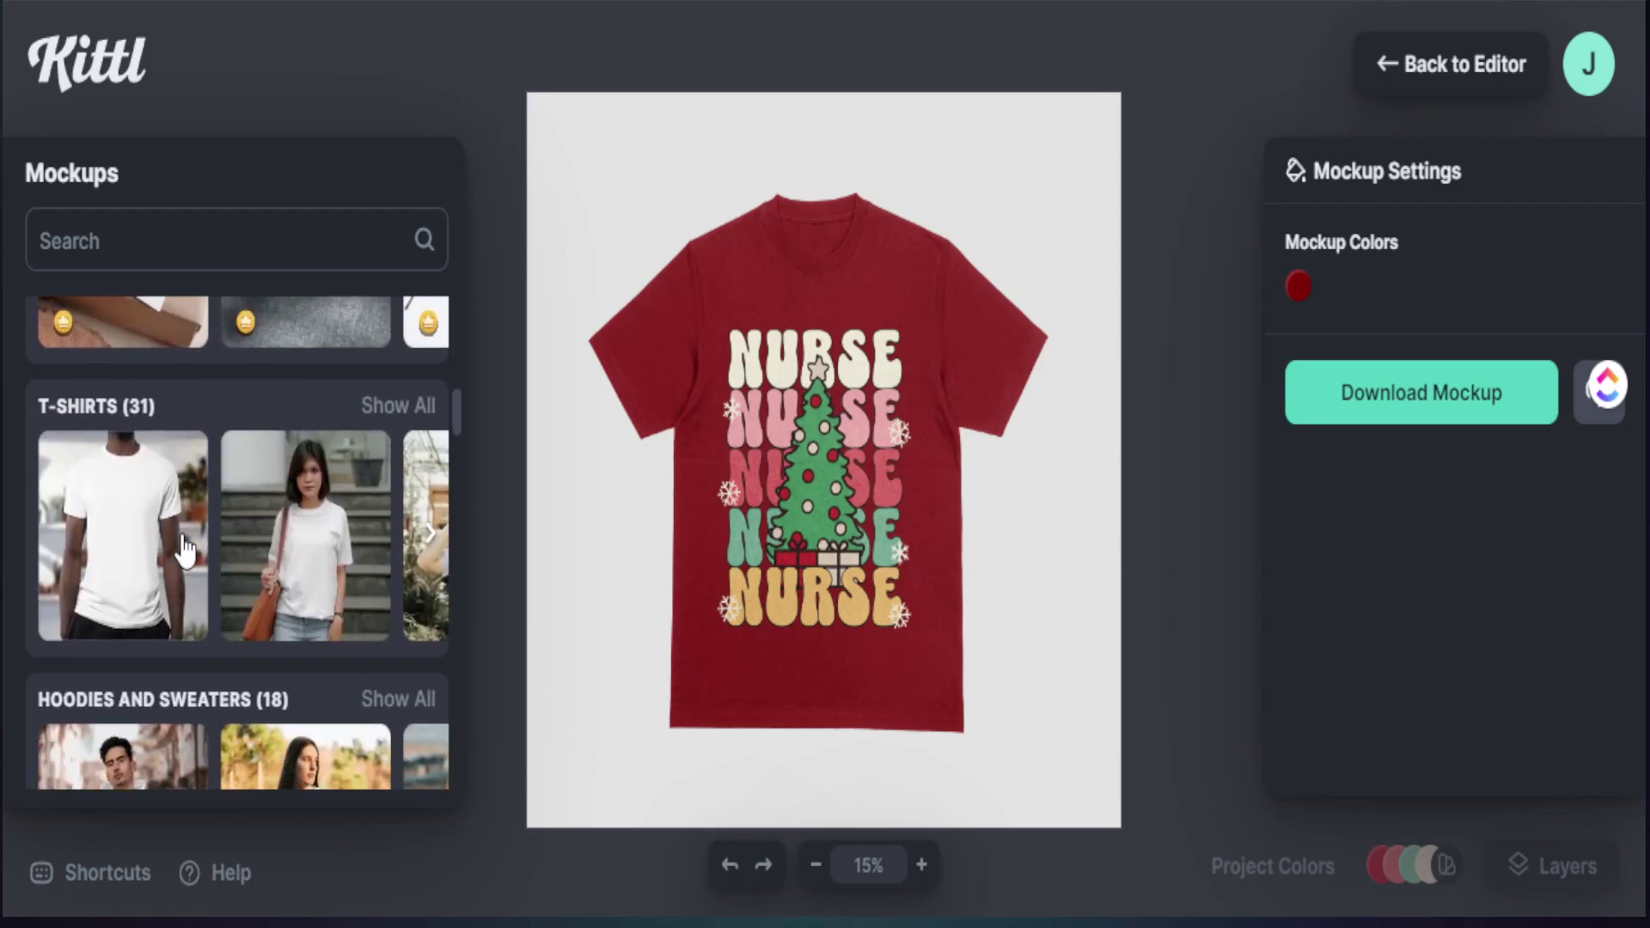
{"action": "left_click", "coordinate": [307, 556]}
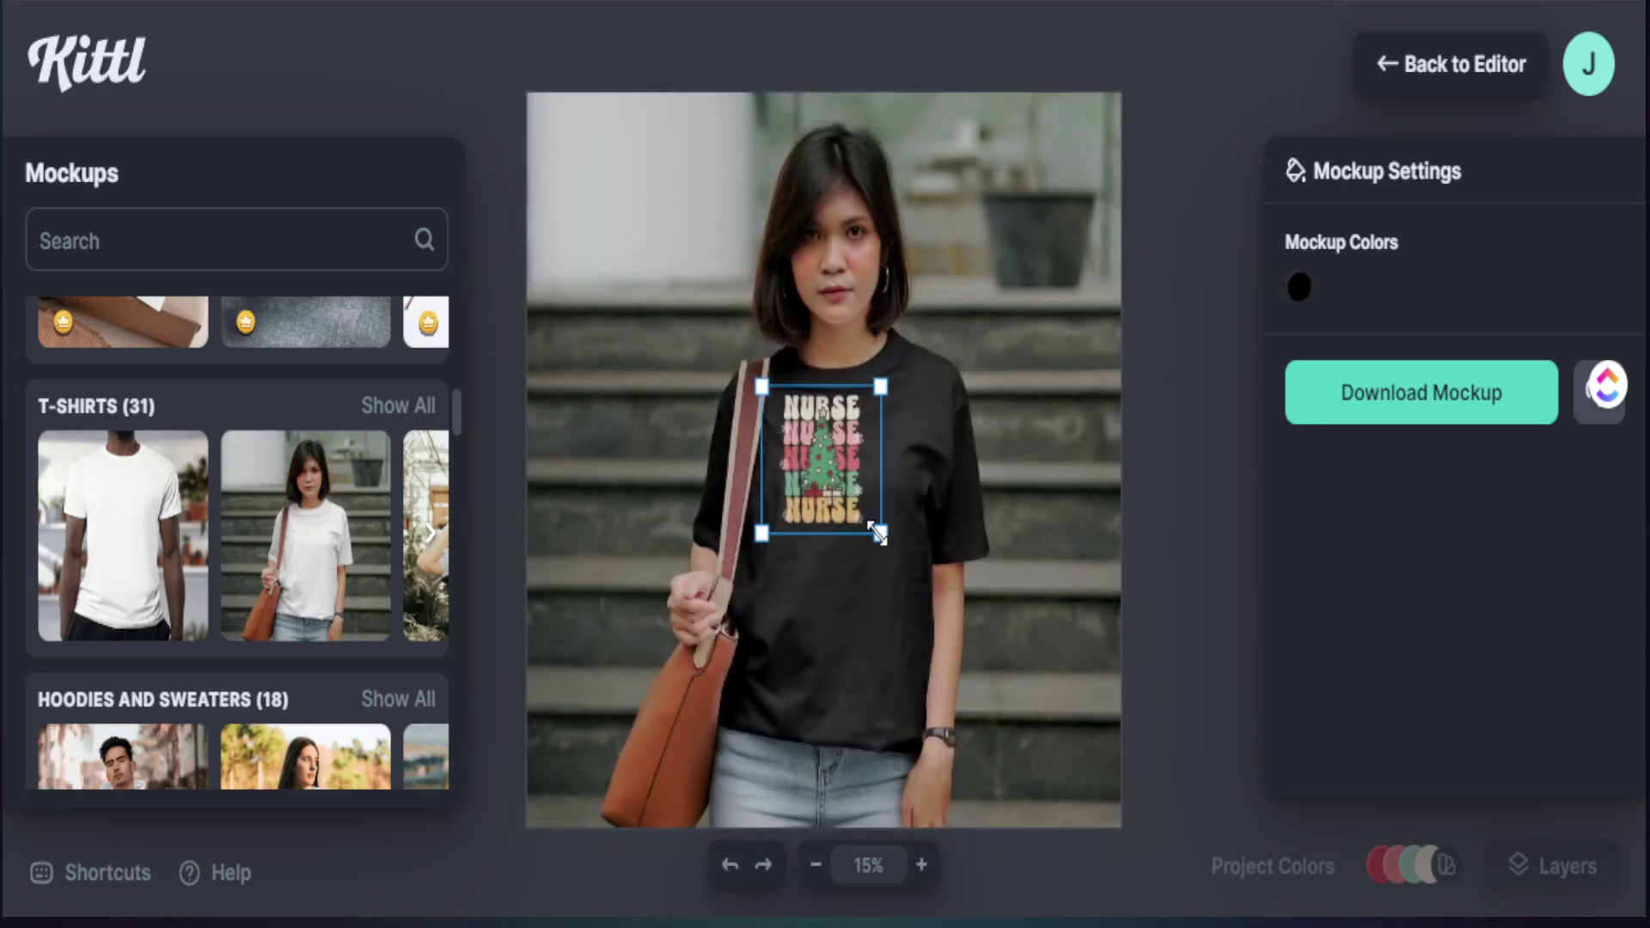
{"action": "left_click_drag", "start_coordinate": [878, 532], "coordinate": [878, 788]}
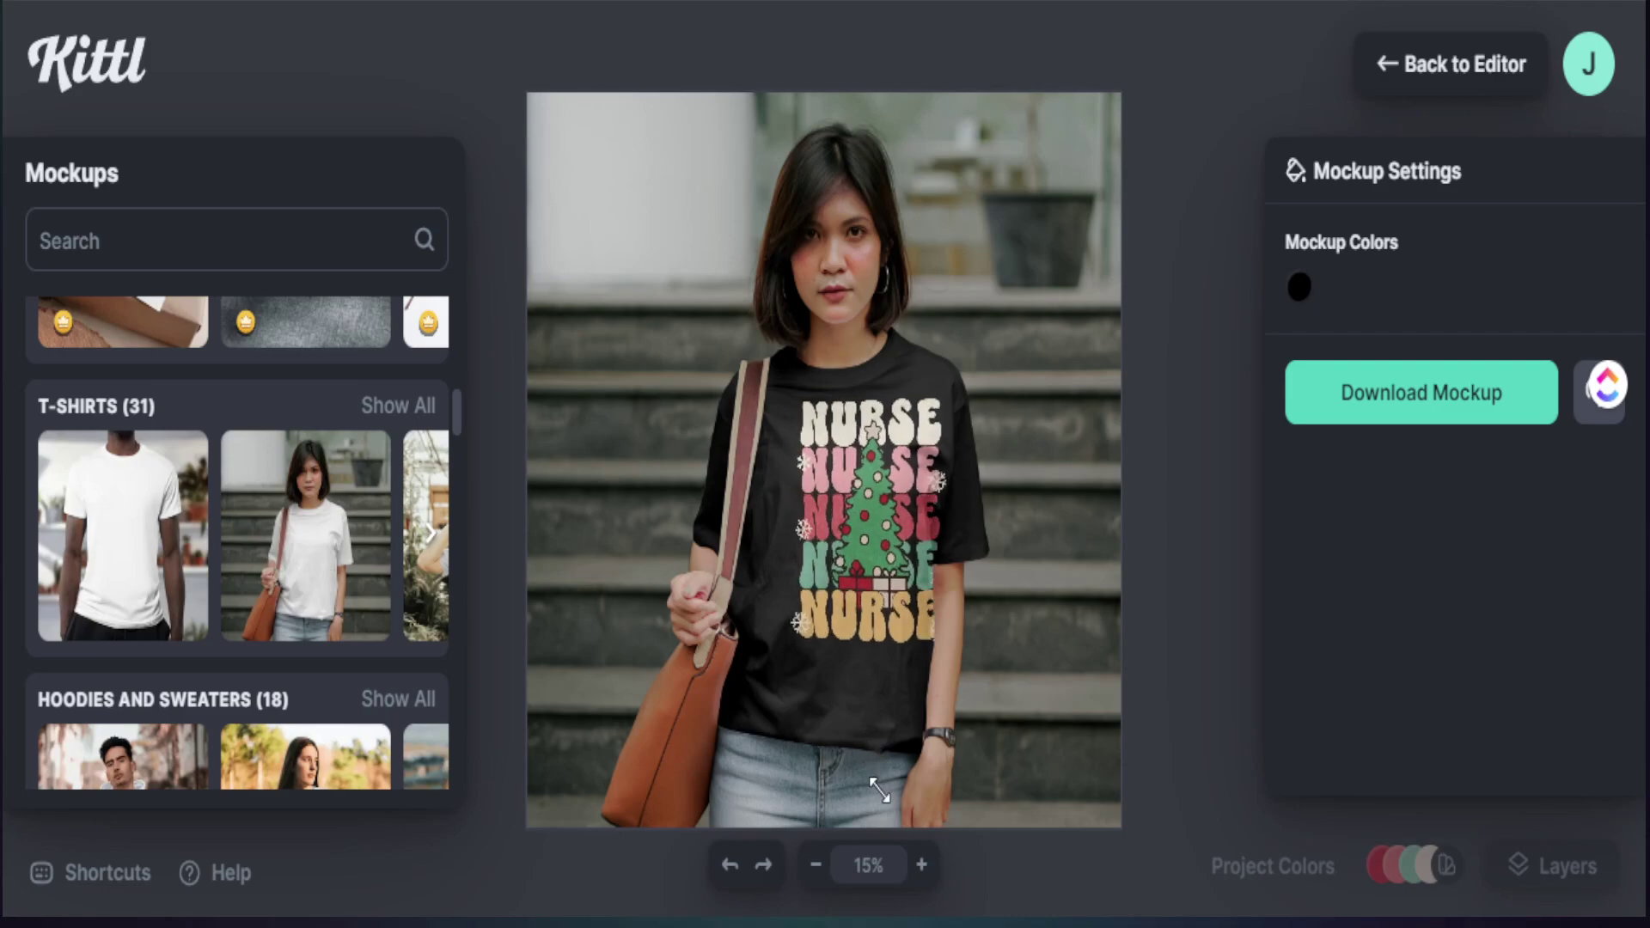
{"action": "left_click_drag", "start_coordinate": [862, 543], "coordinate": [835, 583]}
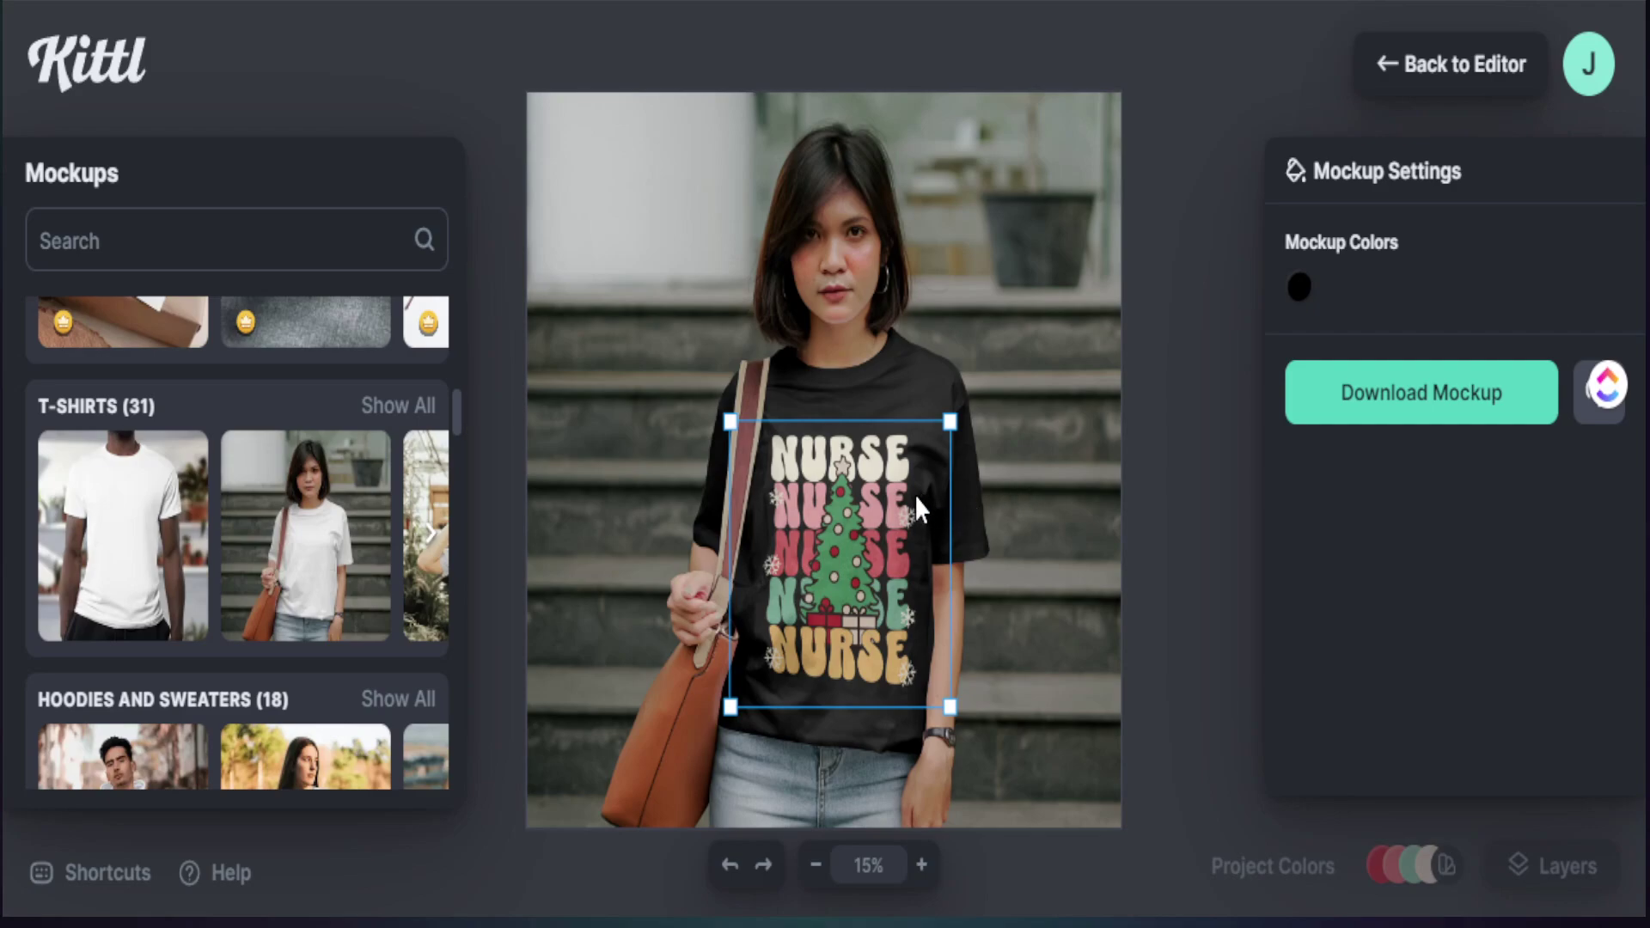
Step: Recolour the woman's shirt dark red and nudge the design slightly higher on it
{"action": "left_click", "coordinate": [1293, 292]}
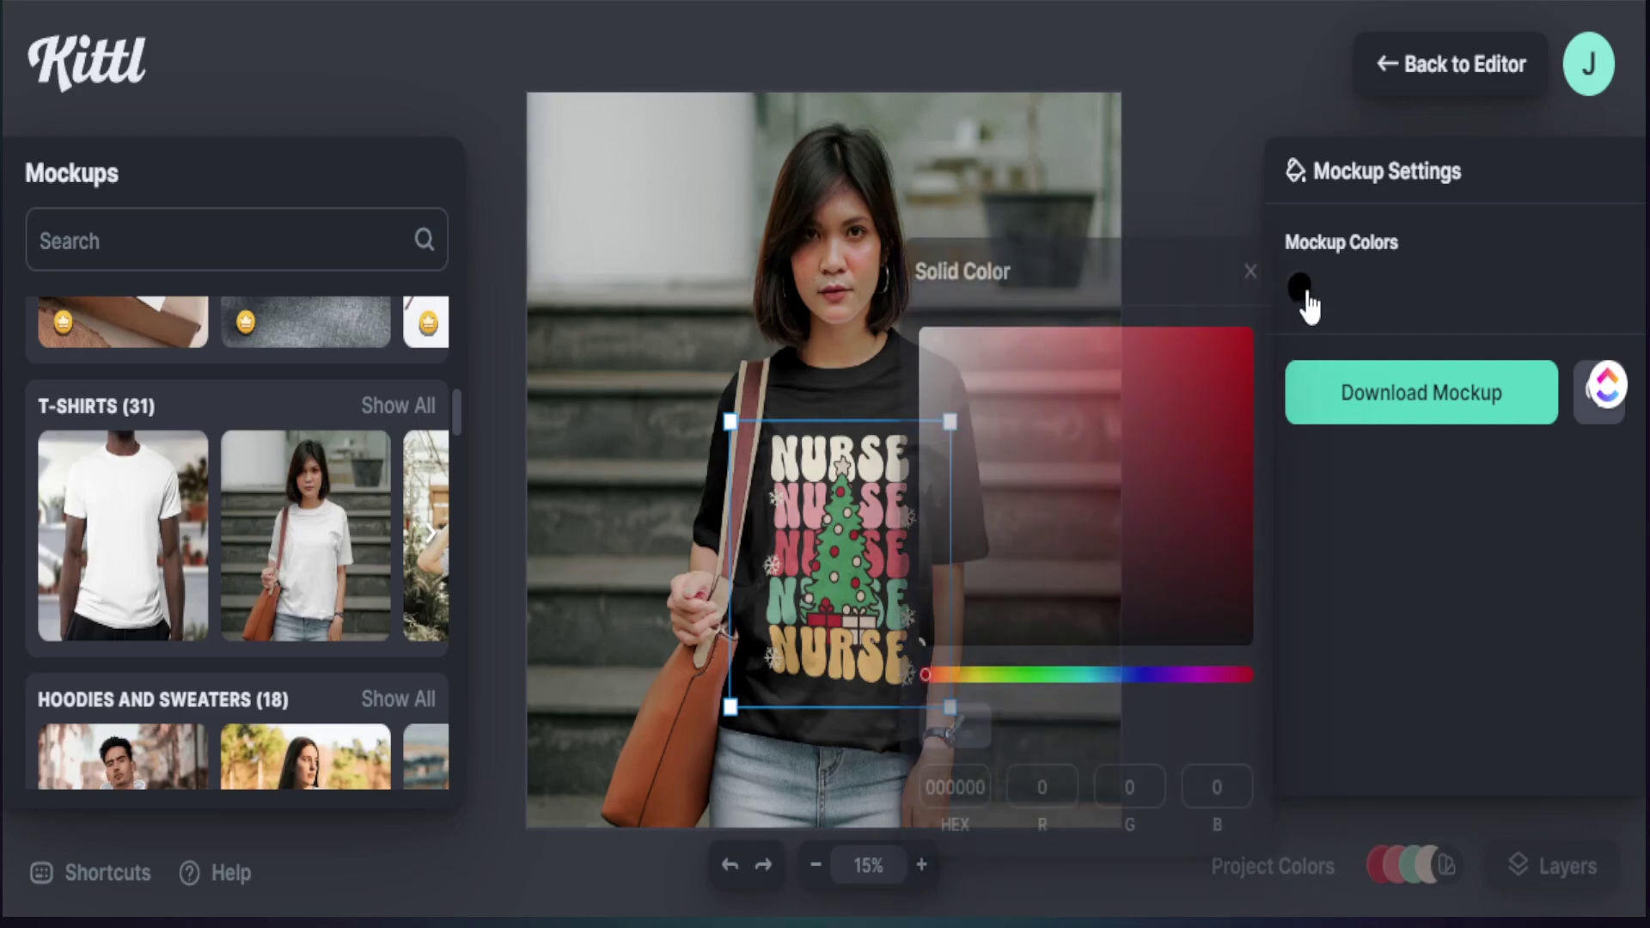
{"action": "left_click_drag", "start_coordinate": [1226, 434], "coordinate": [1253, 500]}
{"action": "left_click", "coordinate": [1170, 107]}
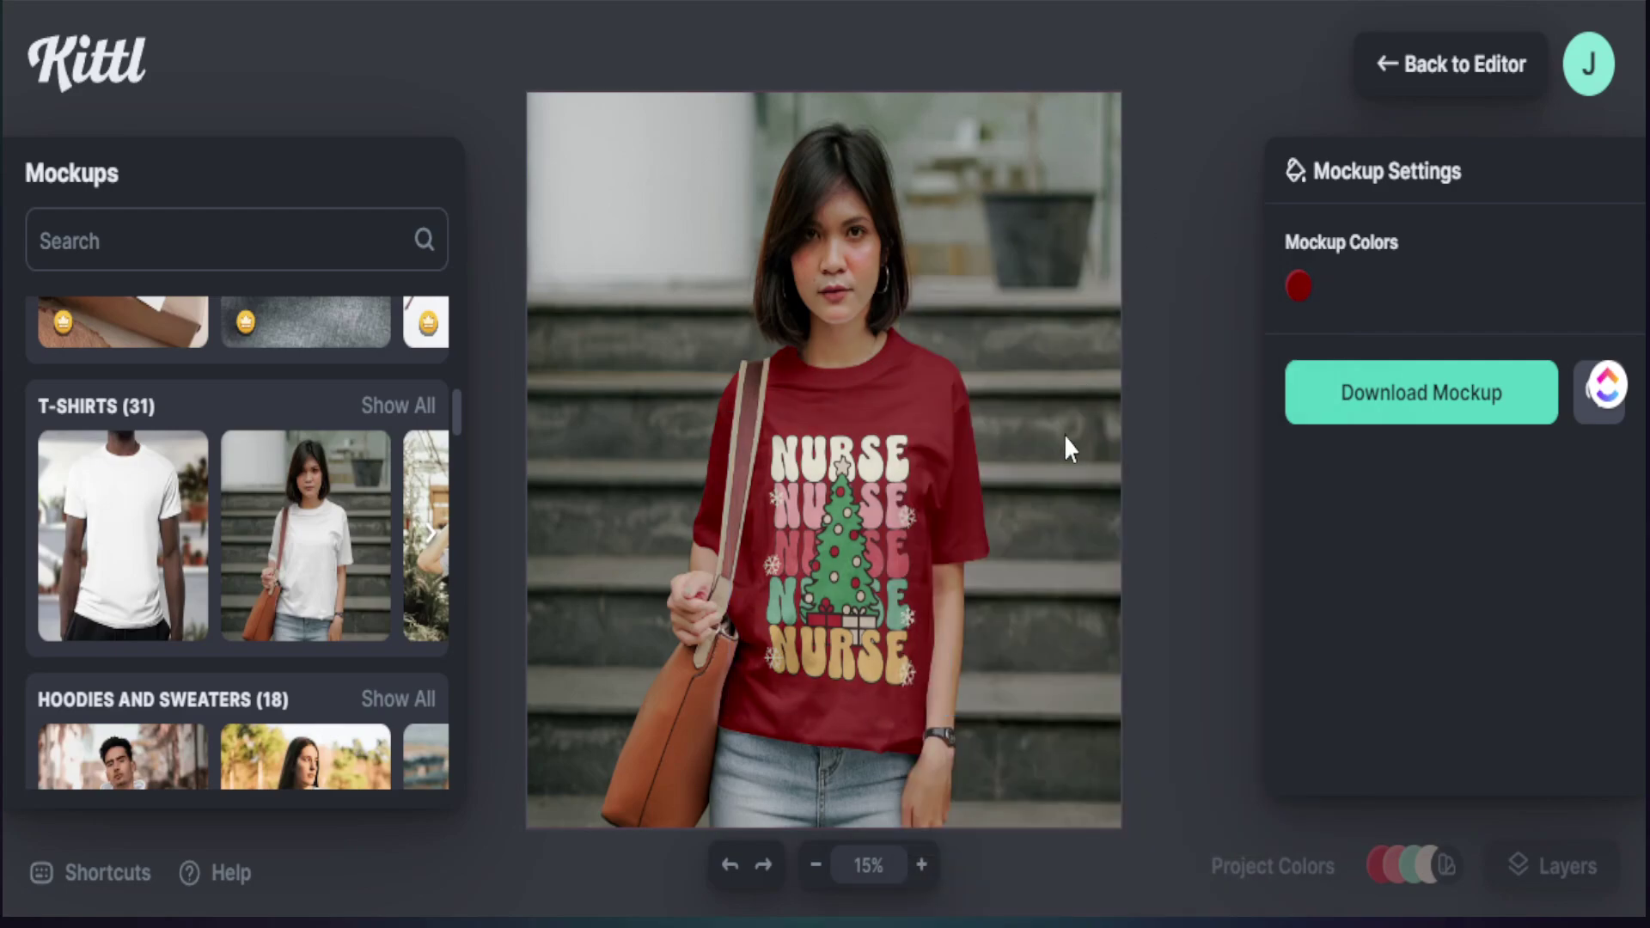
{"action": "left_click", "coordinate": [853, 550]}
{"action": "left_click_drag", "start_coordinate": [853, 550], "coordinate": [850, 543]}
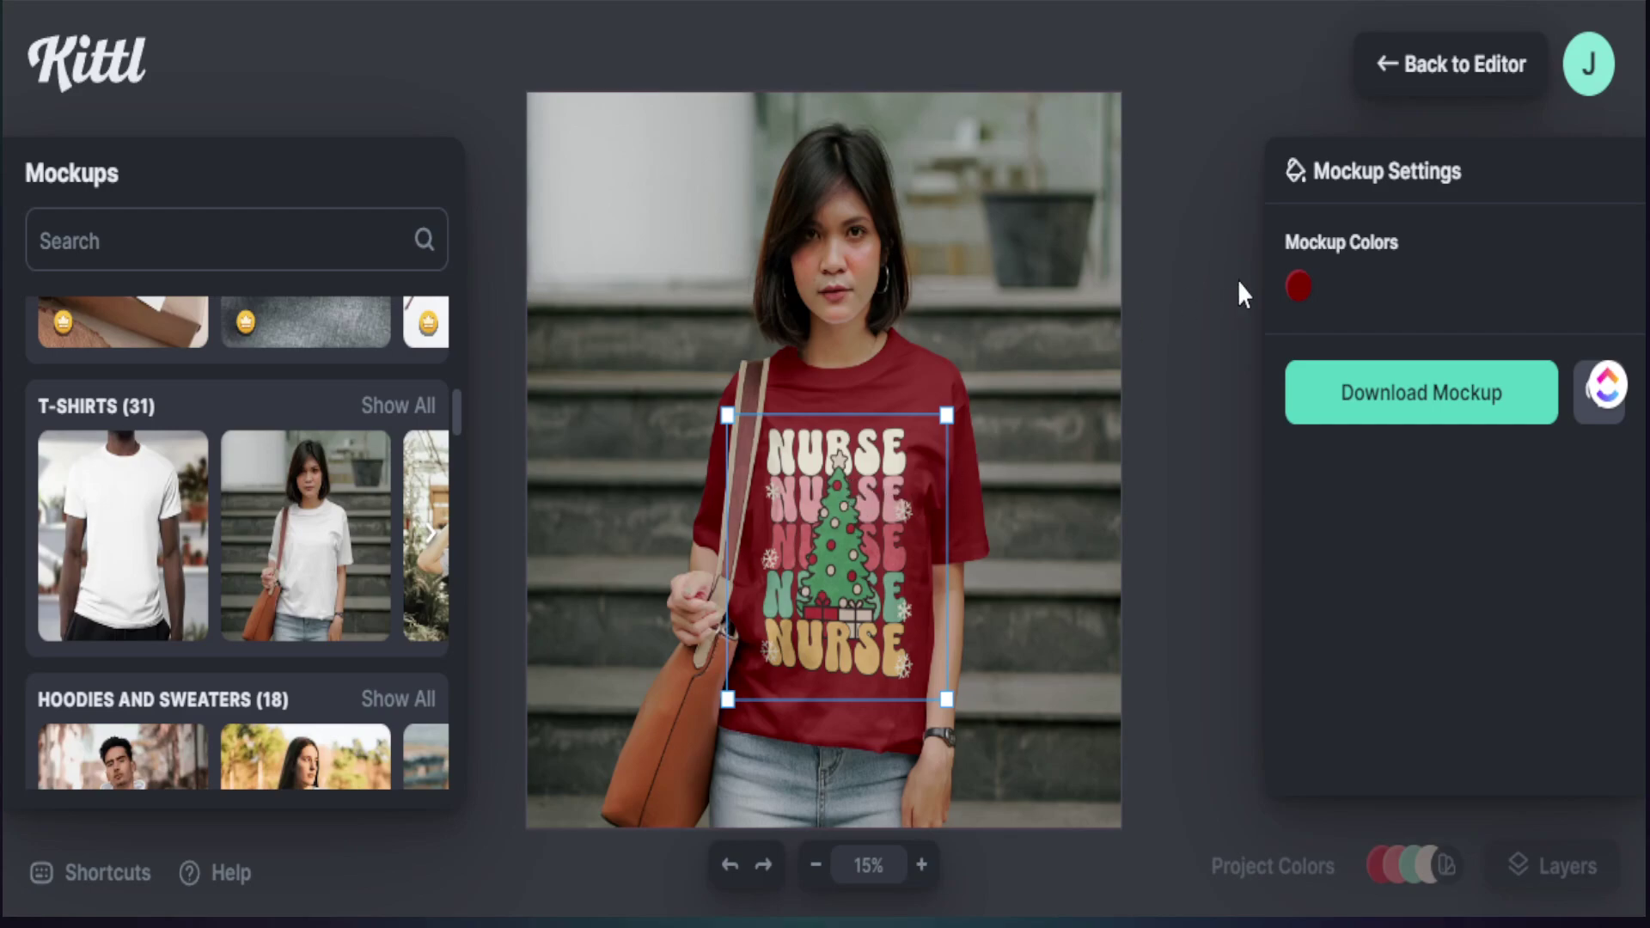
Step: Return to the design editor and download the artwork as a PNG with Remove Background enabled
{"action": "left_click", "coordinate": [1387, 81]}
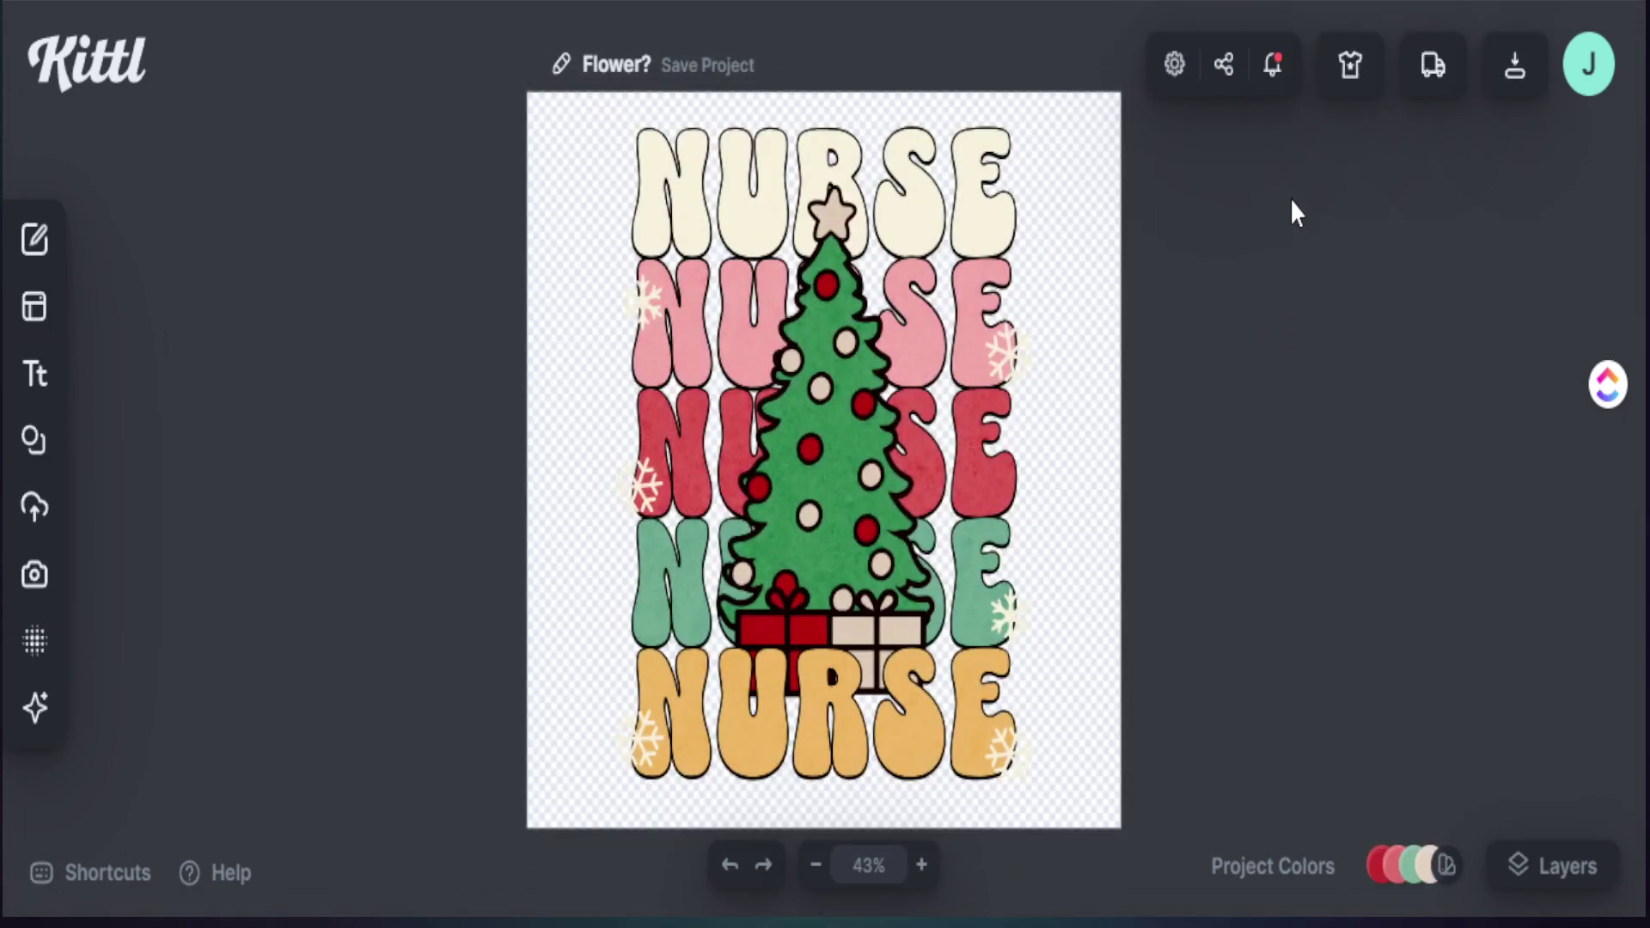
{"action": "left_click", "coordinate": [1512, 69]}
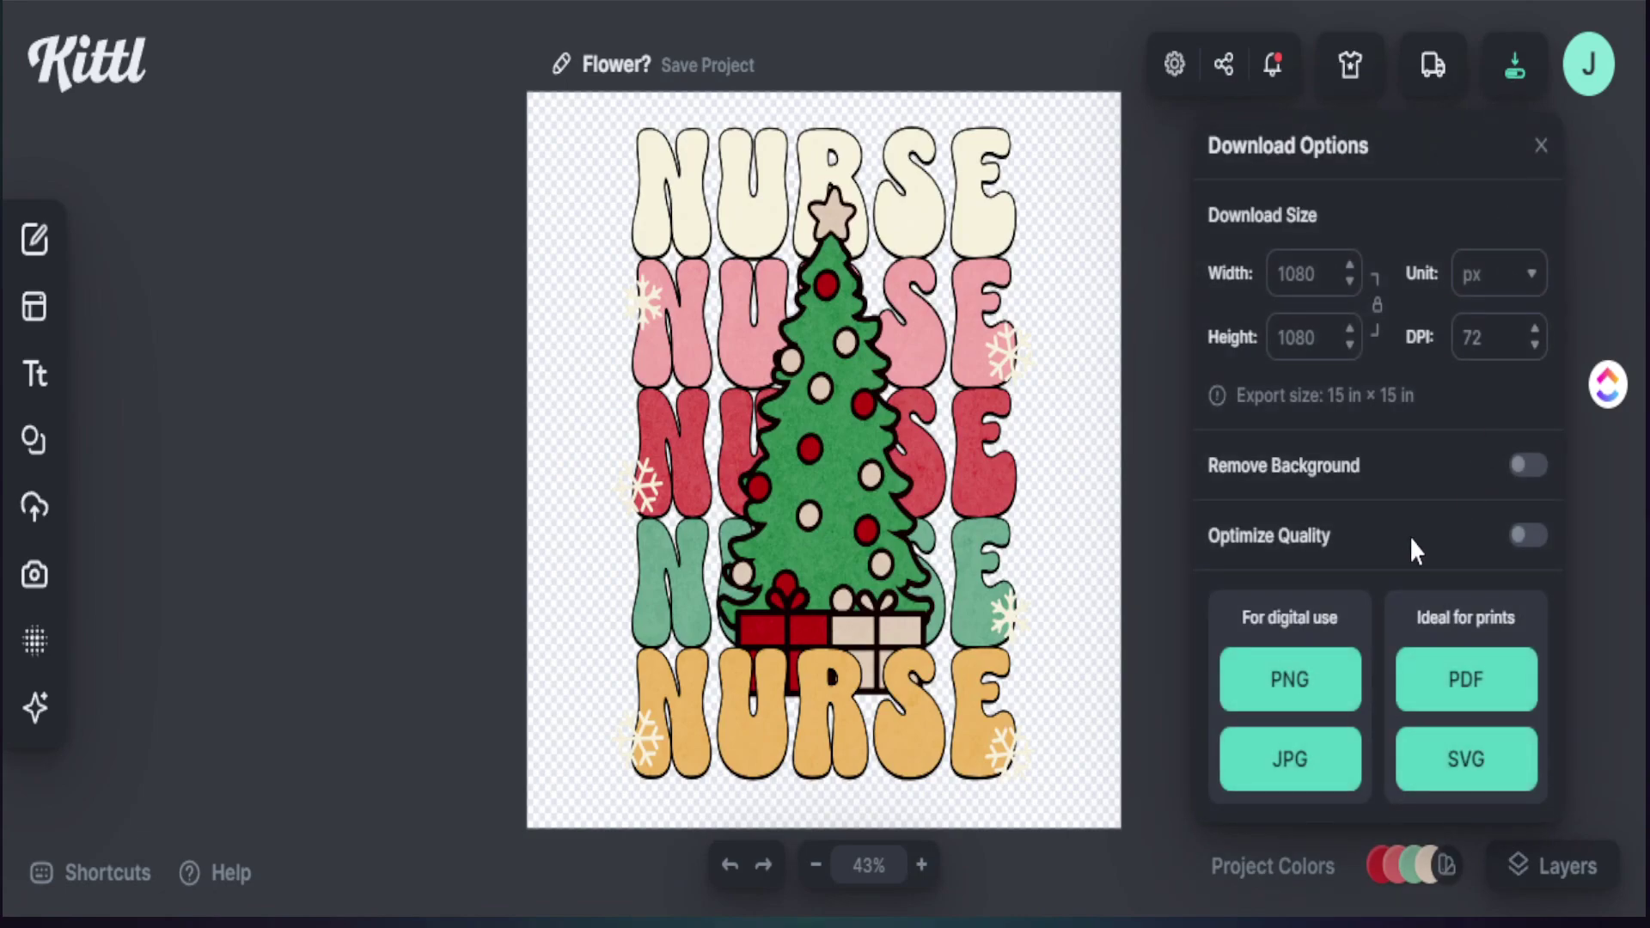
{"action": "left_click", "coordinate": [1528, 474]}
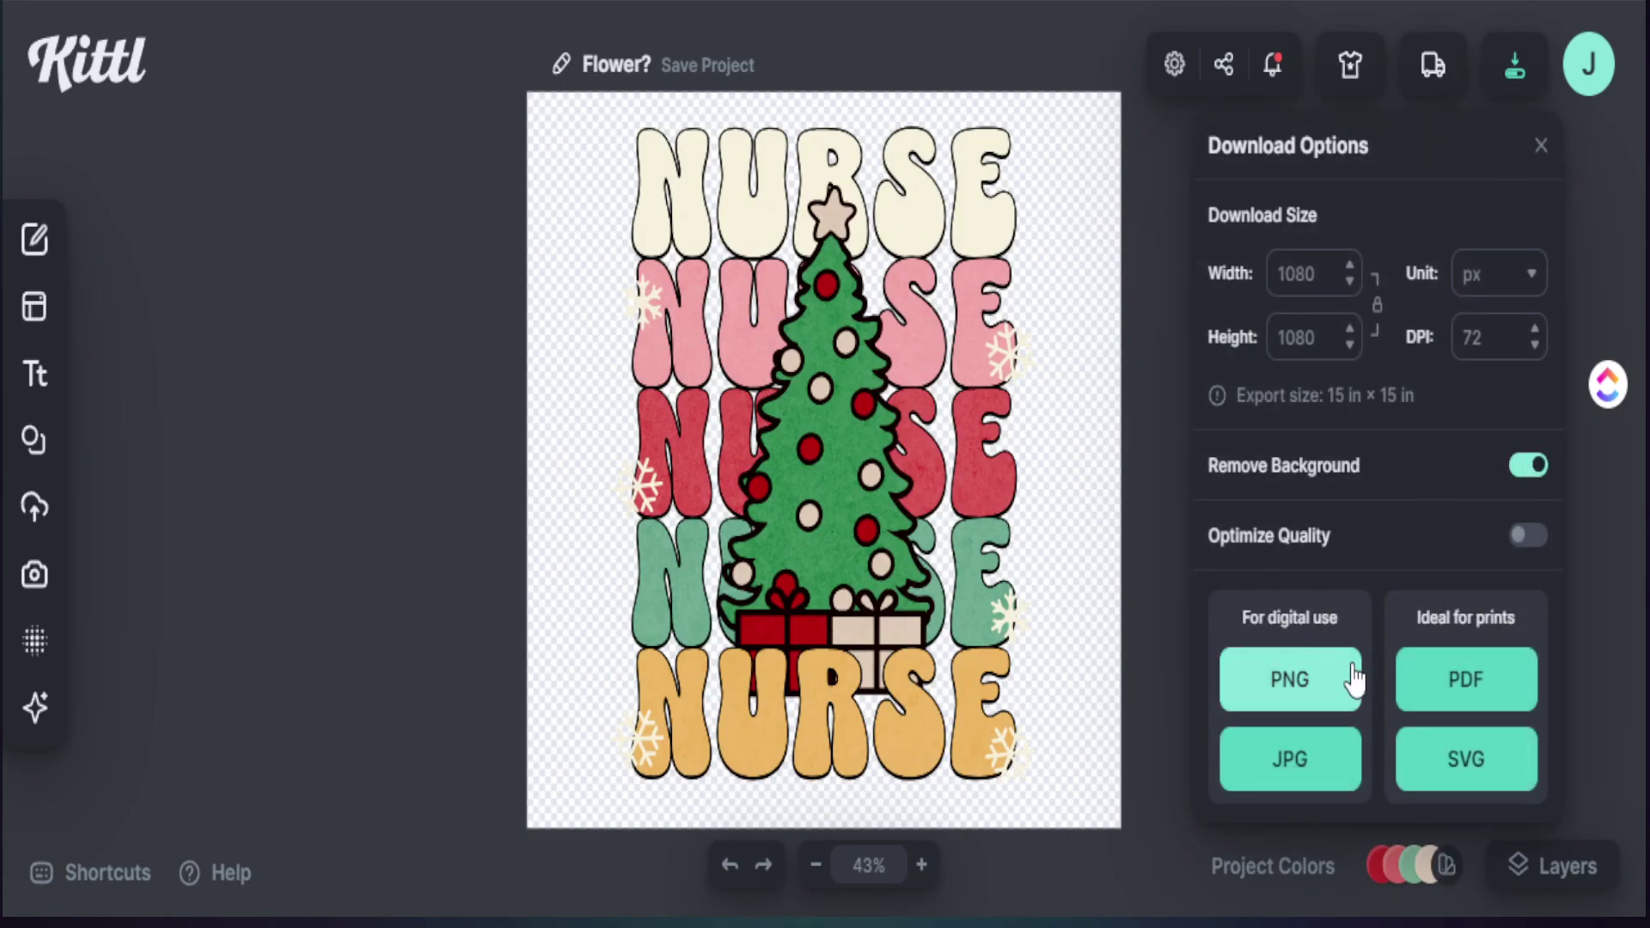
{"action": "left_click", "coordinate": [1289, 687]}
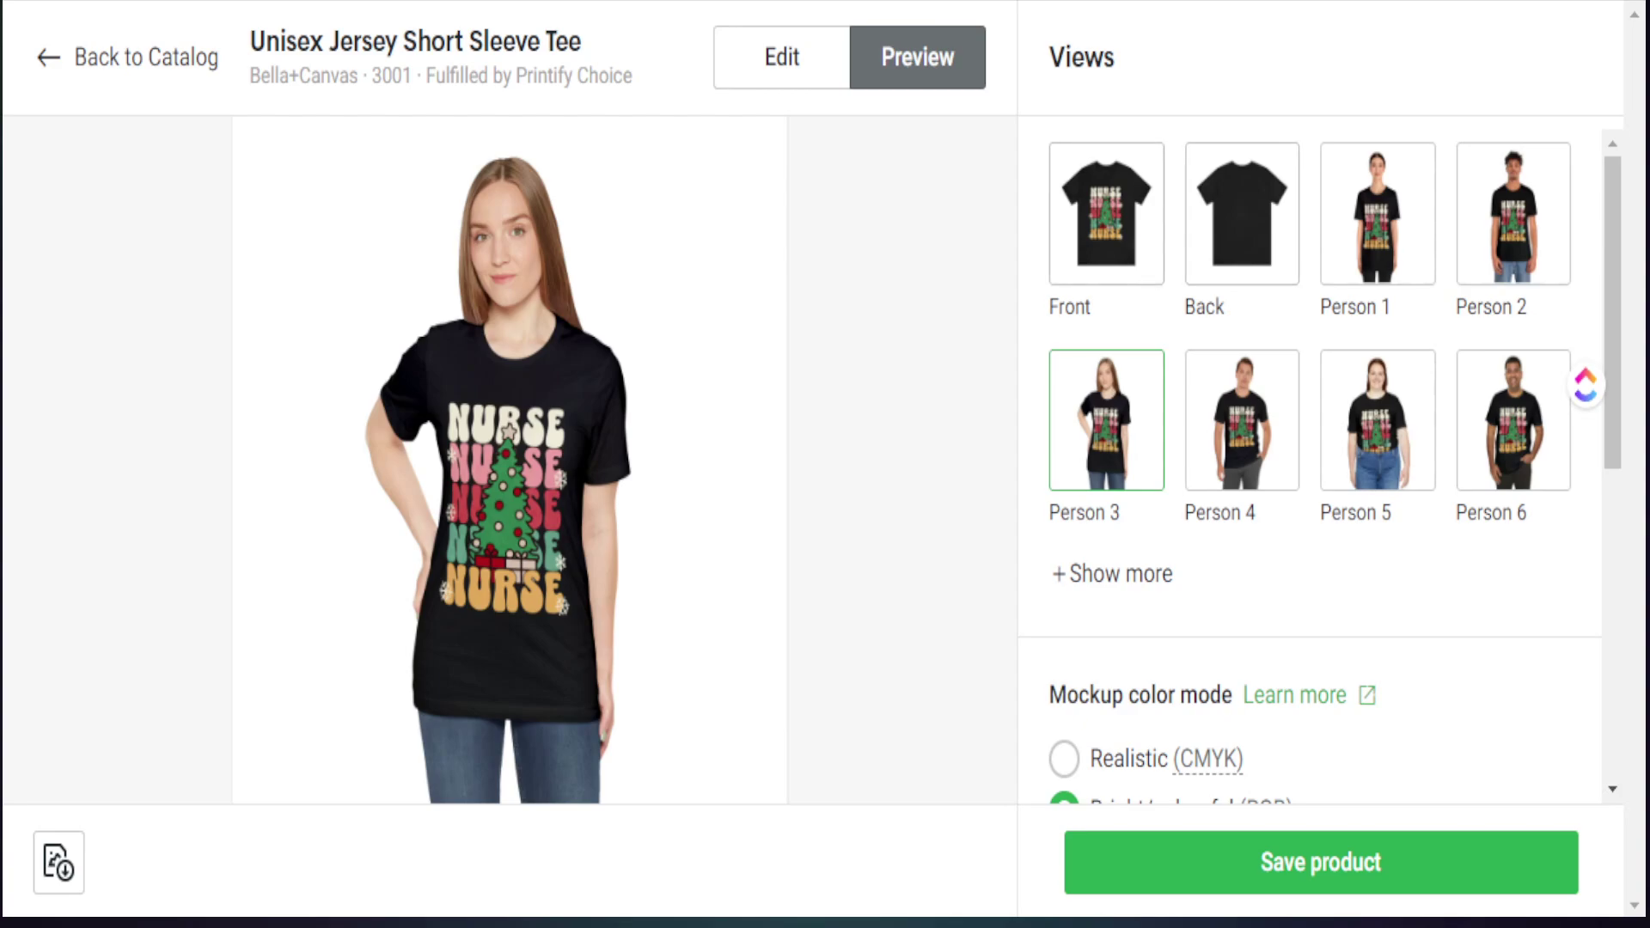
Step: In the Printify product preview, view the black tee from the front, on Person 5 and on Person 3
{"action": "left_click", "coordinate": [1090, 240]}
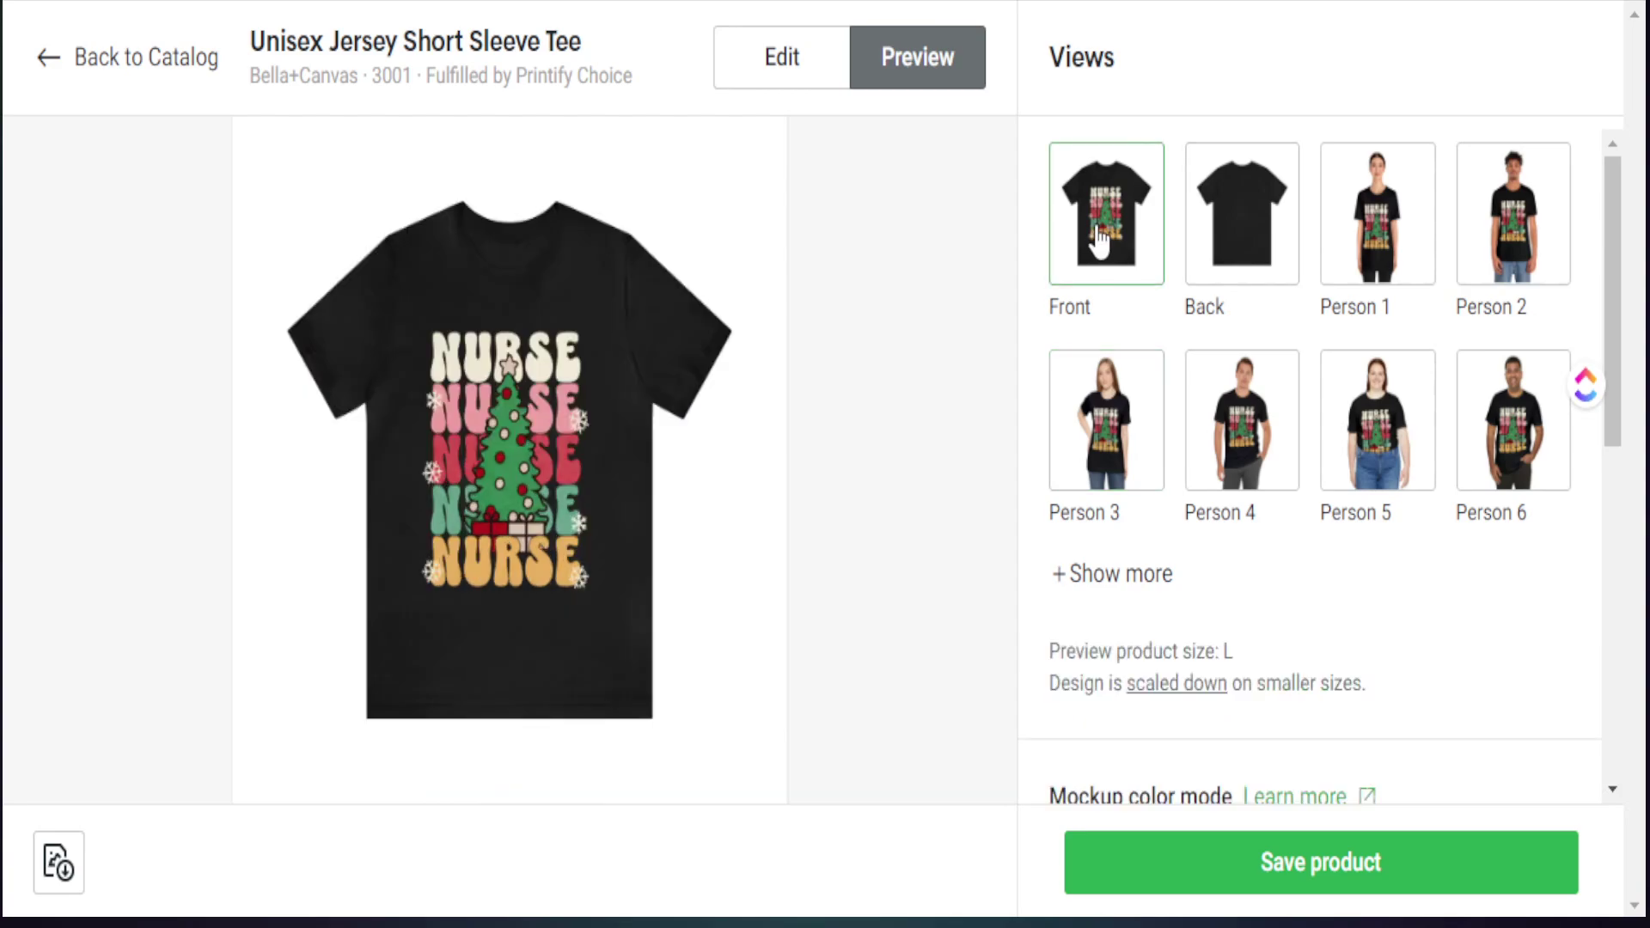
{"action": "left_click", "coordinate": [1364, 436]}
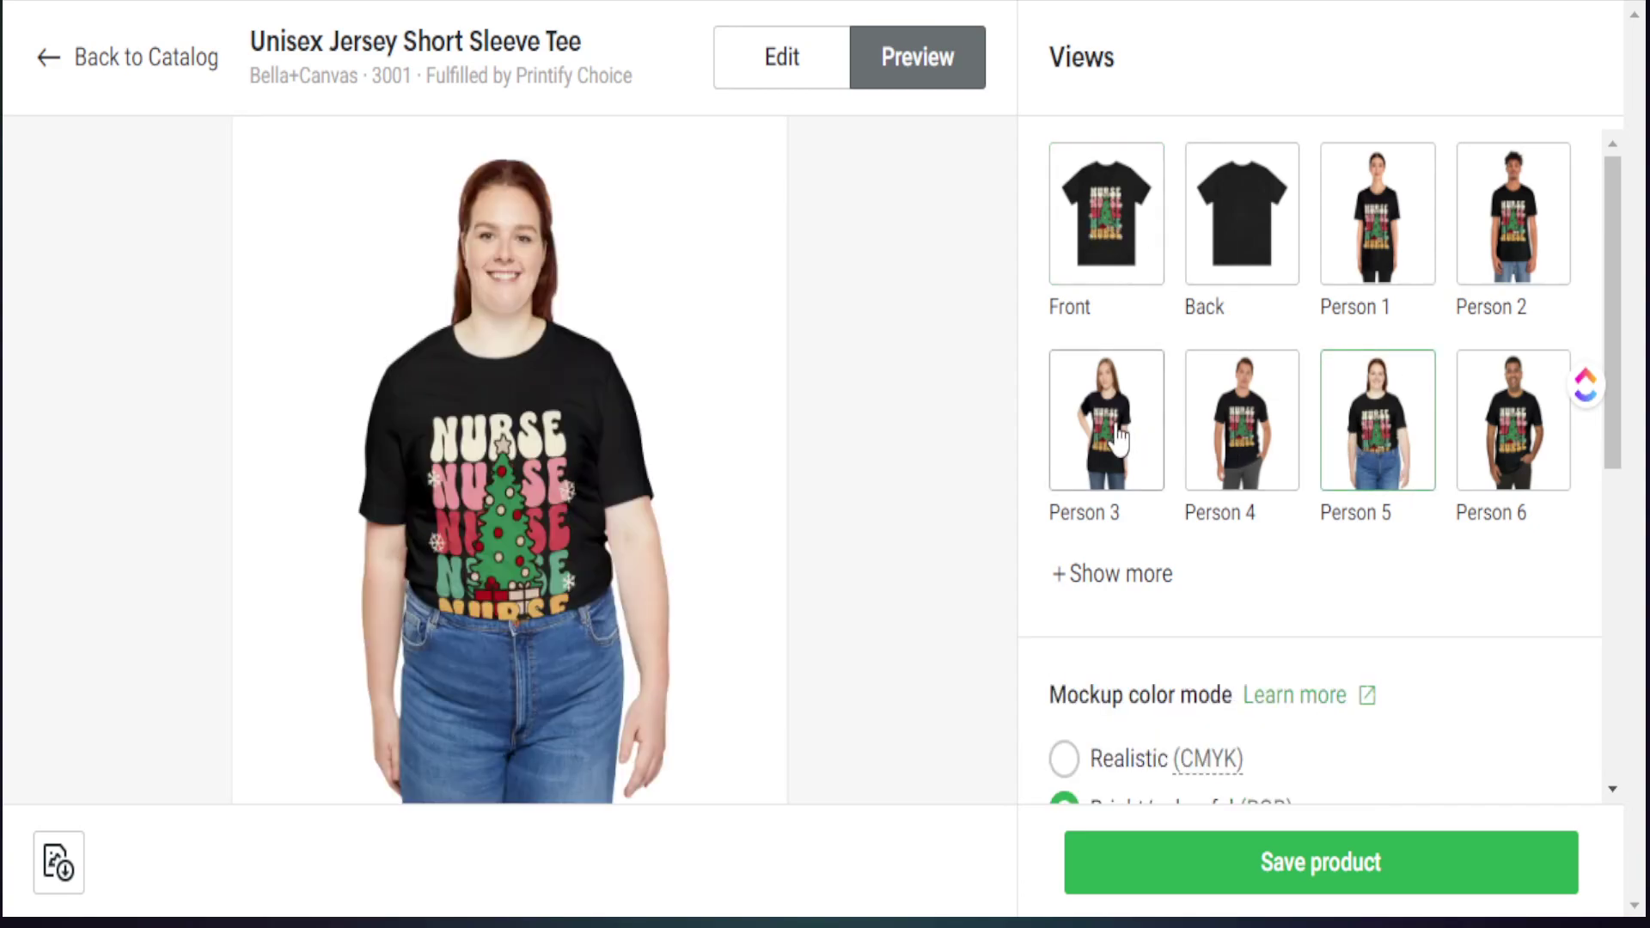
{"action": "left_click", "coordinate": [1117, 439]}
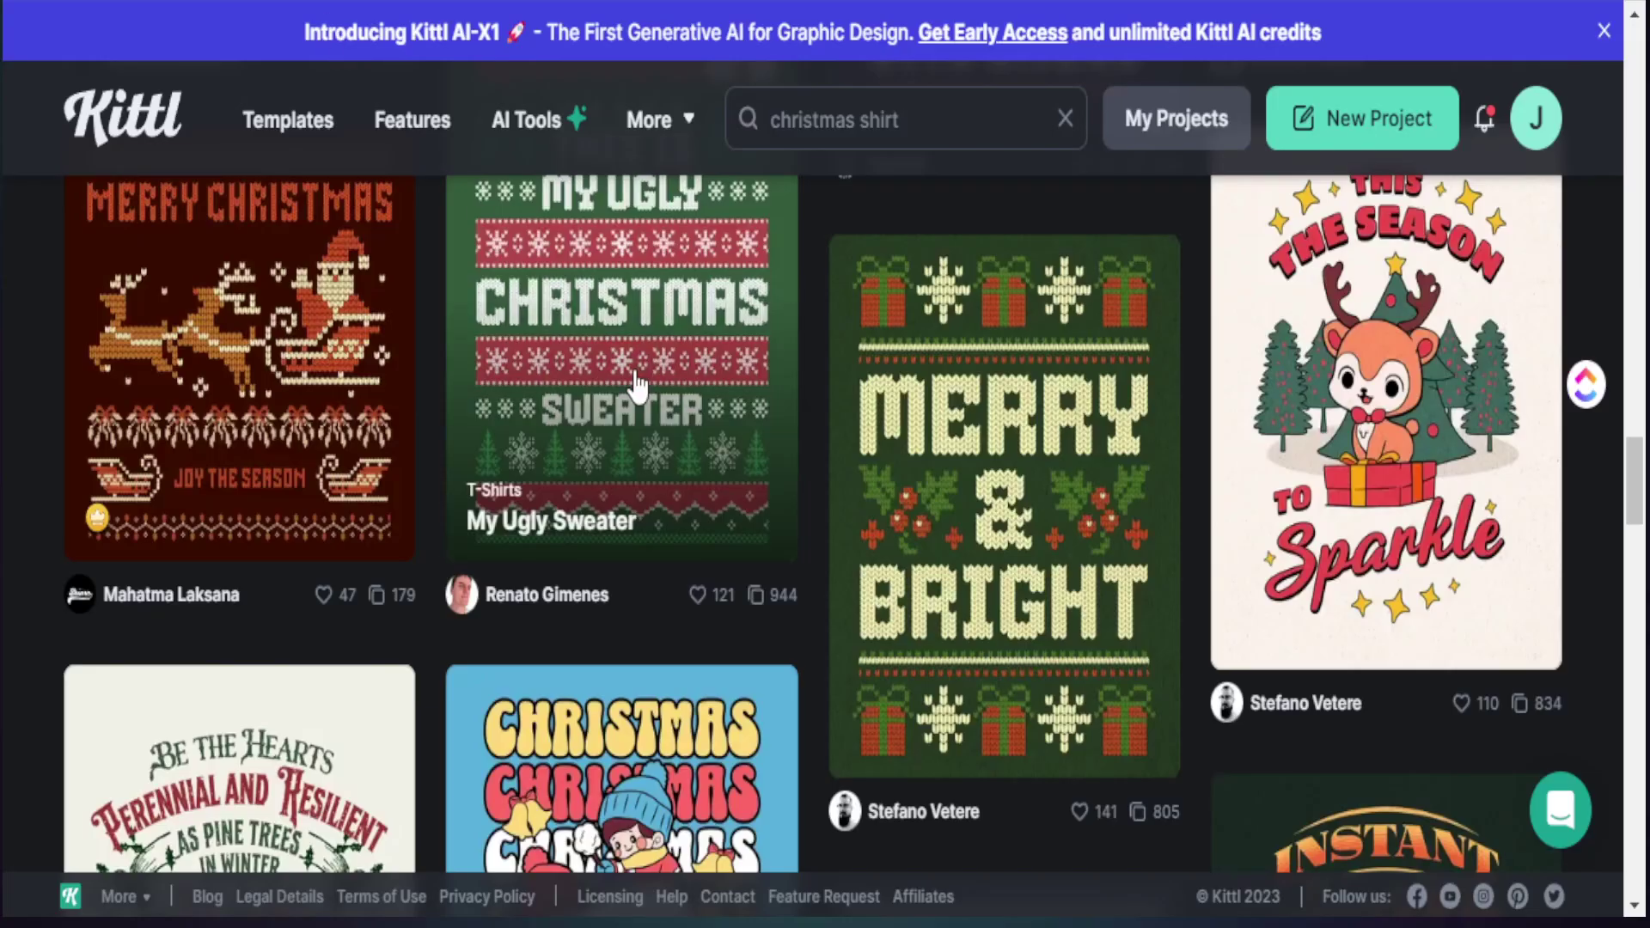
Step: Return to the Kittl home page and browse its trending designs and the T-Shirts template category
{"action": "left_click", "coordinate": [127, 129]}
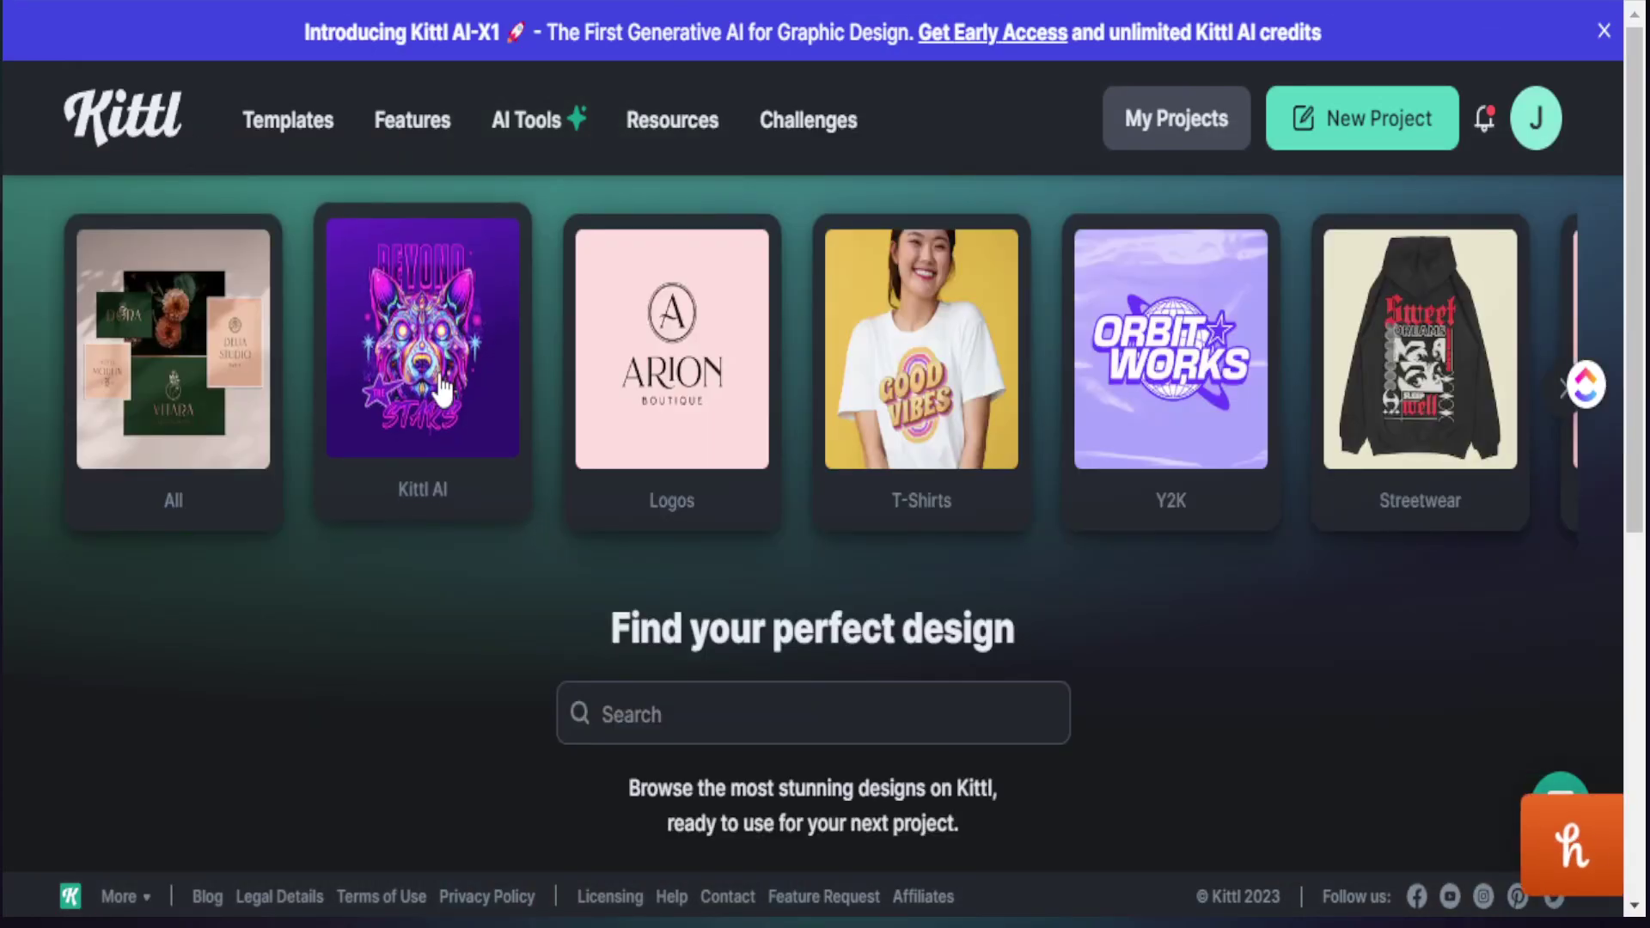
{"action": "scroll", "coordinate": [432, 387], "scroll_direction": "down", "scroll_amount": 4}
{"action": "scroll", "coordinate": [433, 387], "scroll_direction": "down", "scroll_amount": 11}
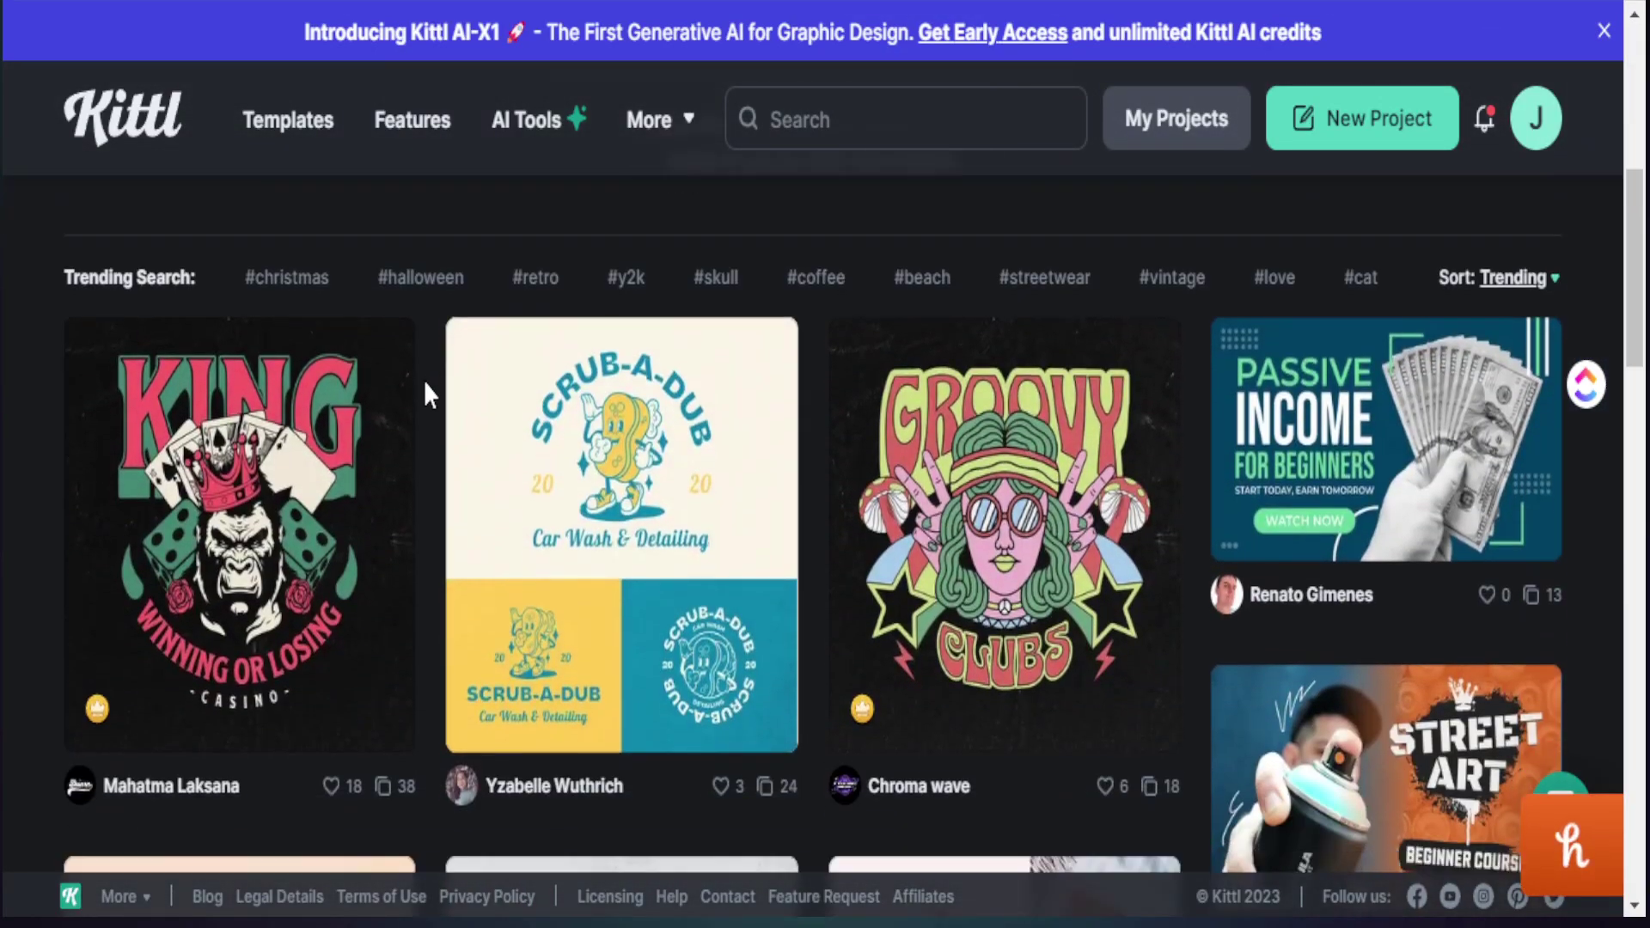
{"action": "scroll", "coordinate": [464, 394], "scroll_direction": "up", "scroll_amount": 10}
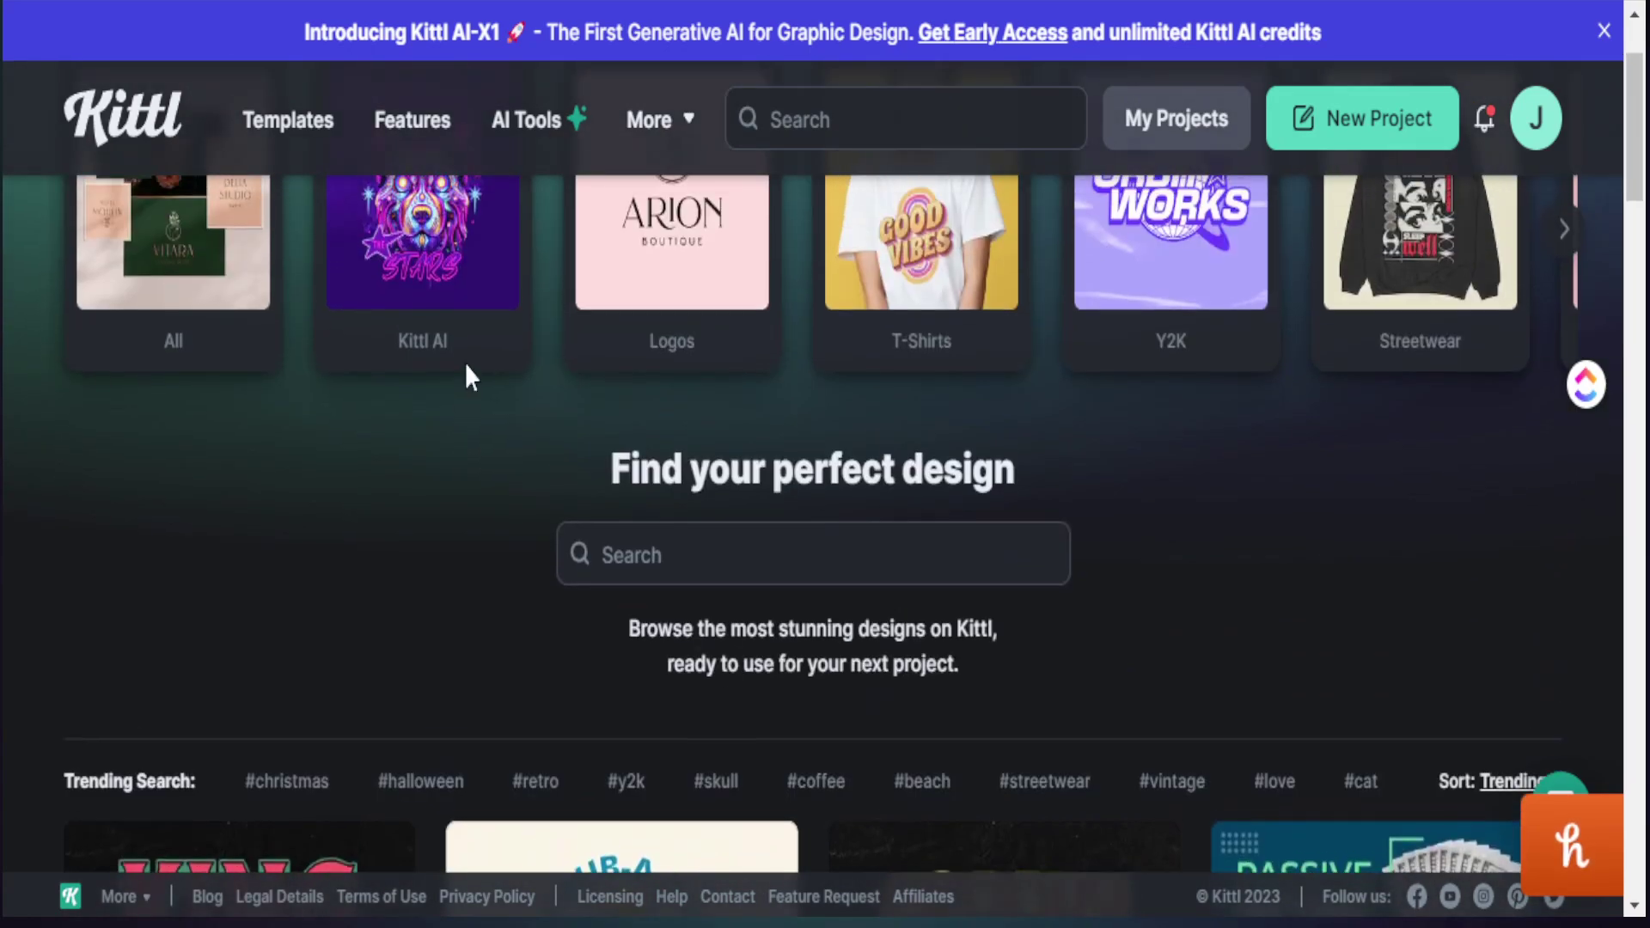
{"action": "scroll", "coordinate": [501, 361], "scroll_direction": "up", "scroll_amount": 1}
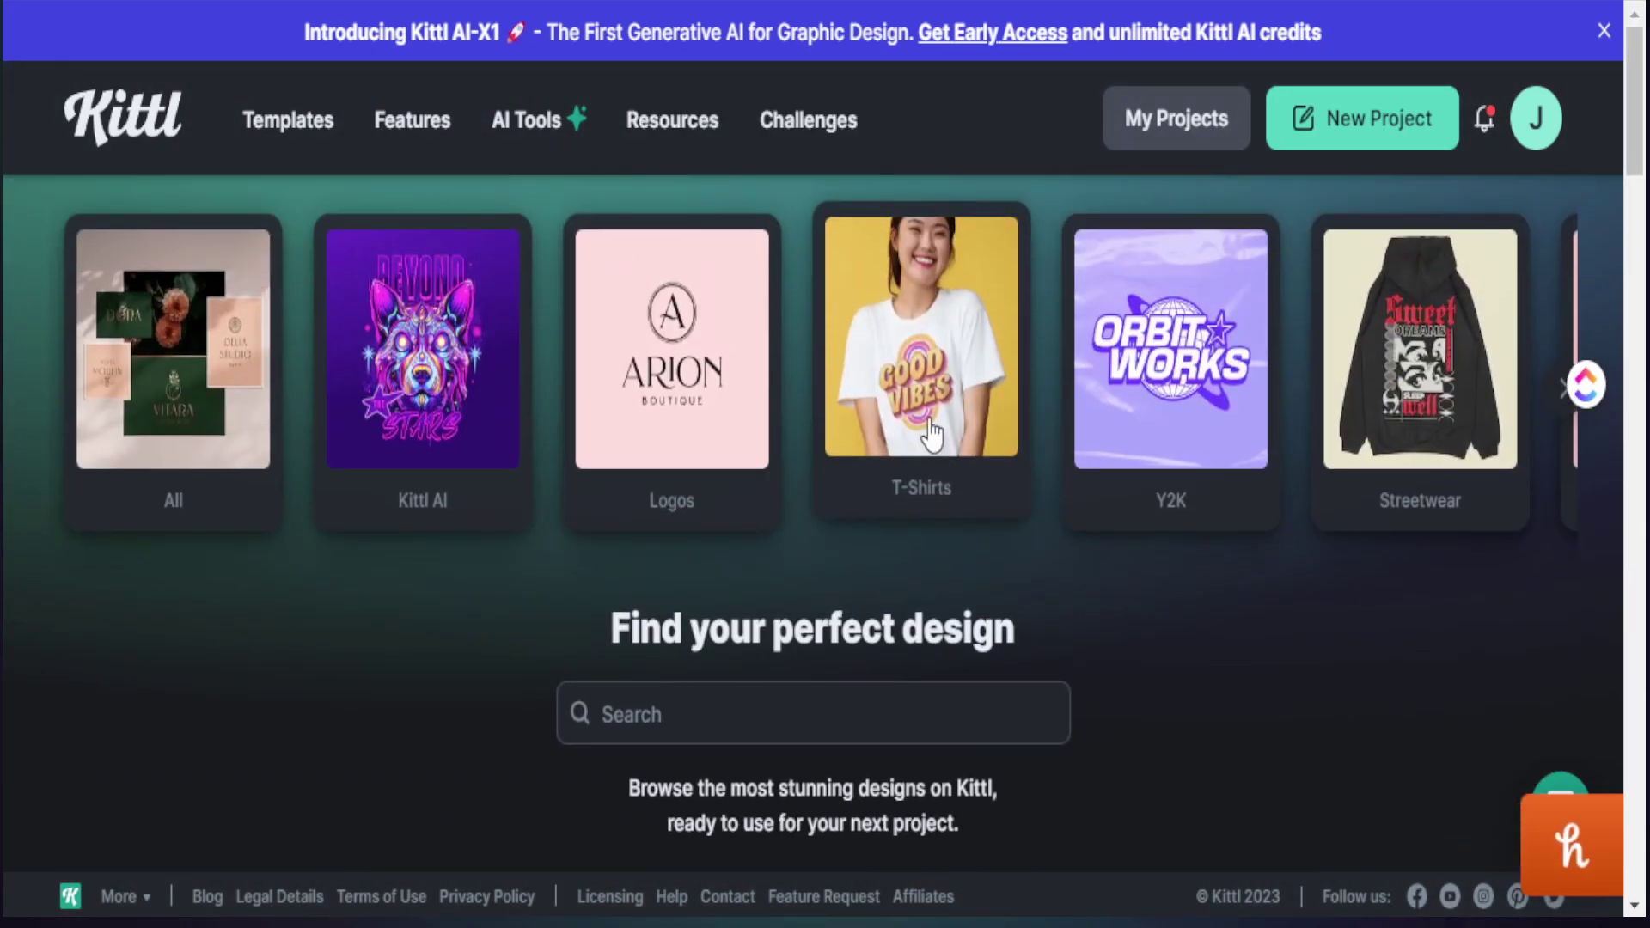
{"action": "left_click", "coordinate": [939, 379]}
{"action": "scroll", "coordinate": [369, 576], "scroll_direction": "down", "scroll_amount": 4}
{"action": "scroll", "coordinate": [369, 576], "scroll_direction": "down", "scroll_amount": 8}
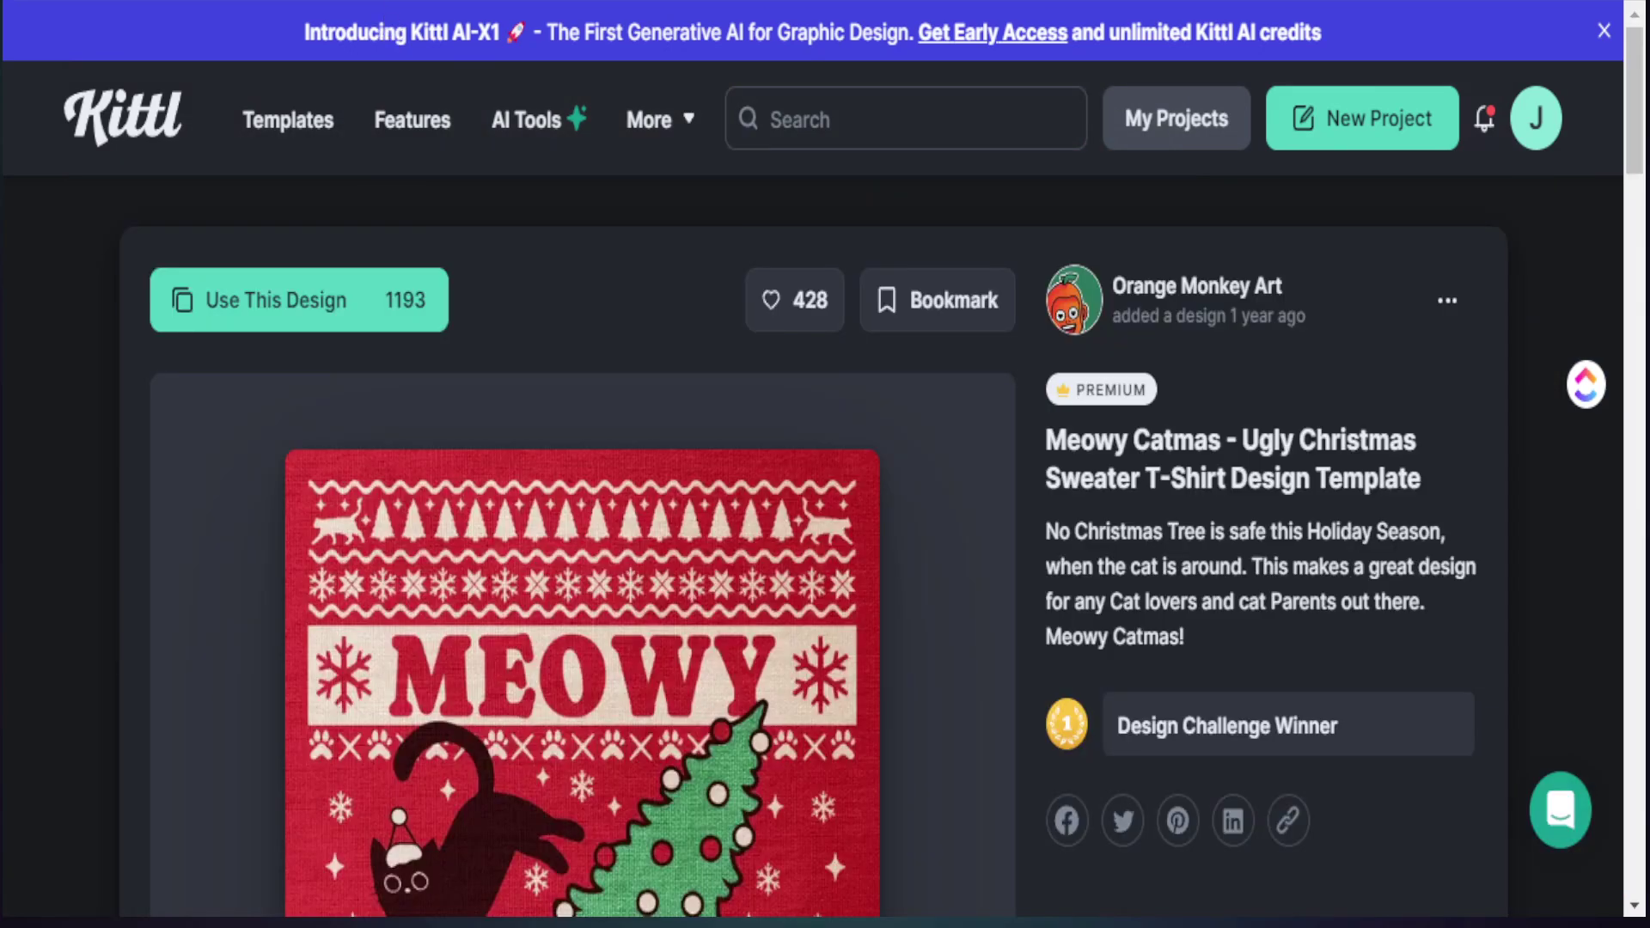
Step: Review the Meowy Catmas, Cartoony Christmas Tree and Flower? T-shirt template pages
{"action": "scroll", "coordinate": [814, 620], "scroll_direction": "down", "scroll_amount": 4}
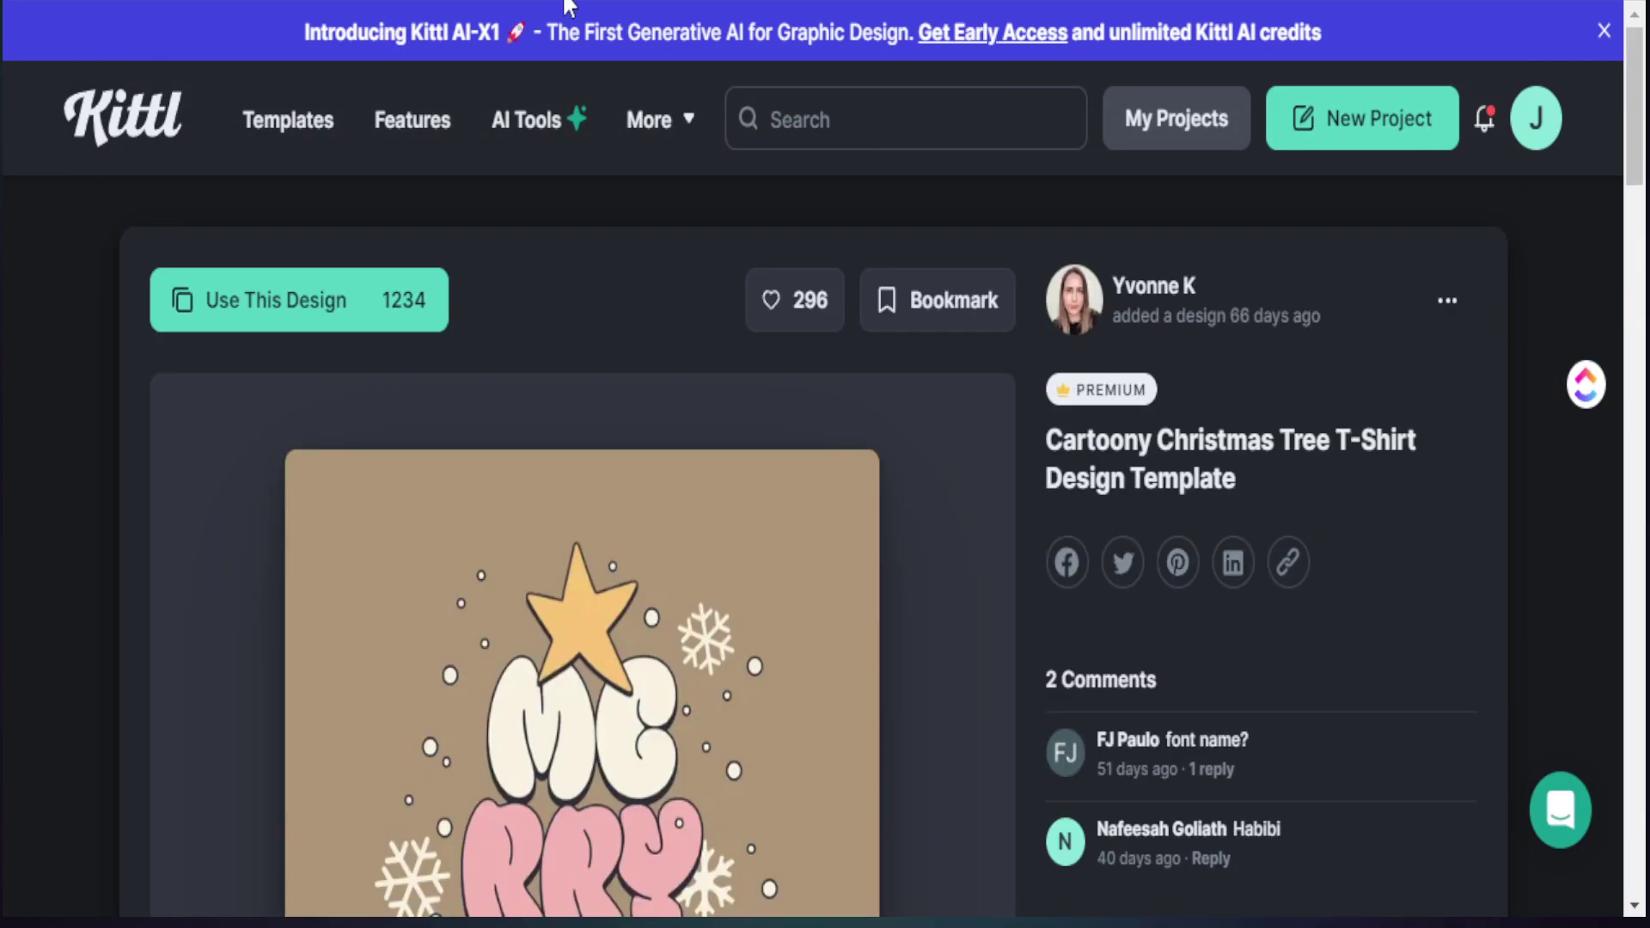
{"action": "scroll", "coordinate": [854, 369], "scroll_direction": "down", "scroll_amount": 4}
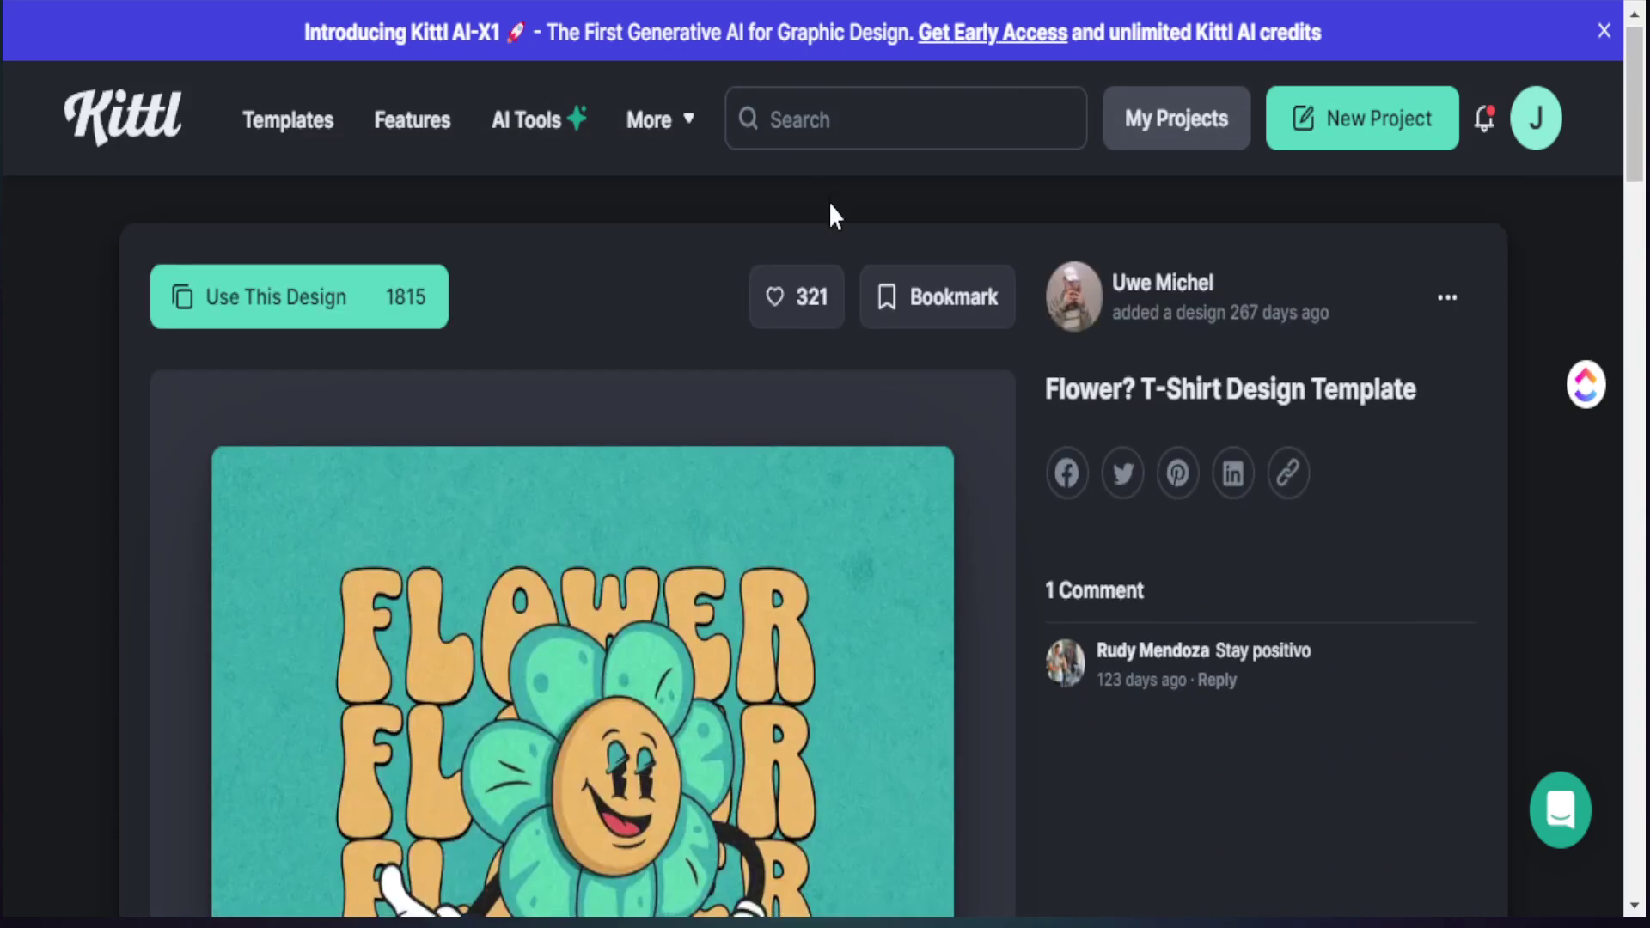
{"action": "scroll", "coordinate": [828, 209], "scroll_direction": "down", "scroll_amount": 5}
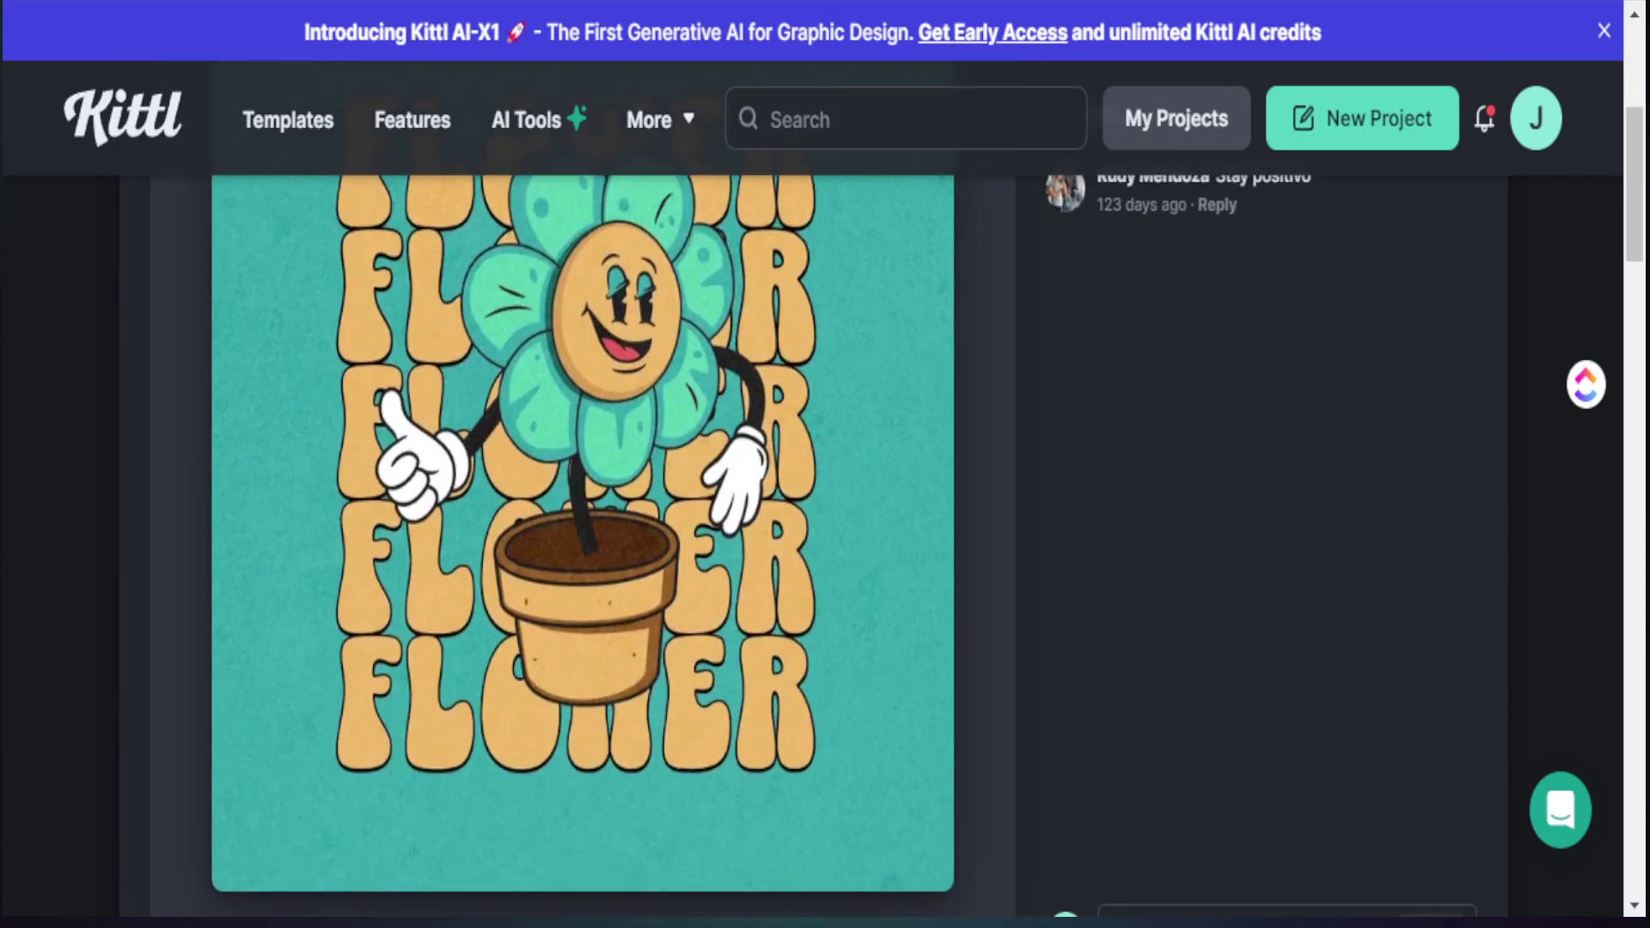